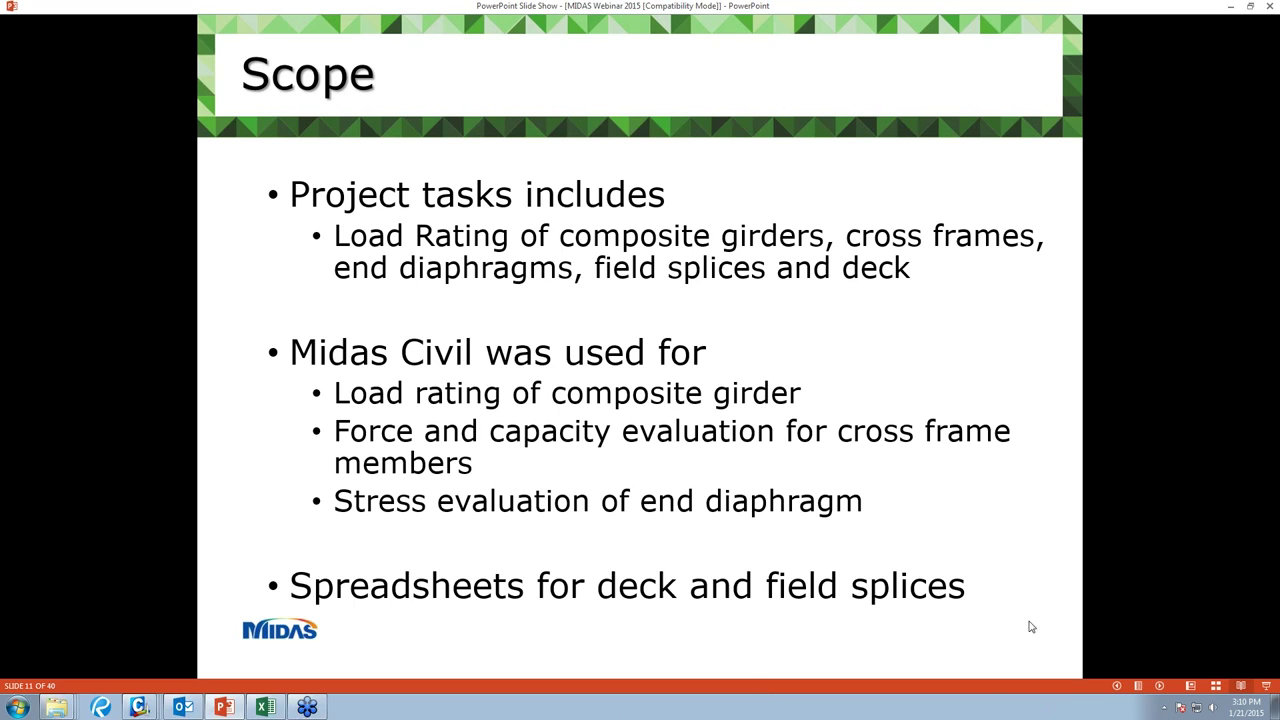
left_click(1212, 706)
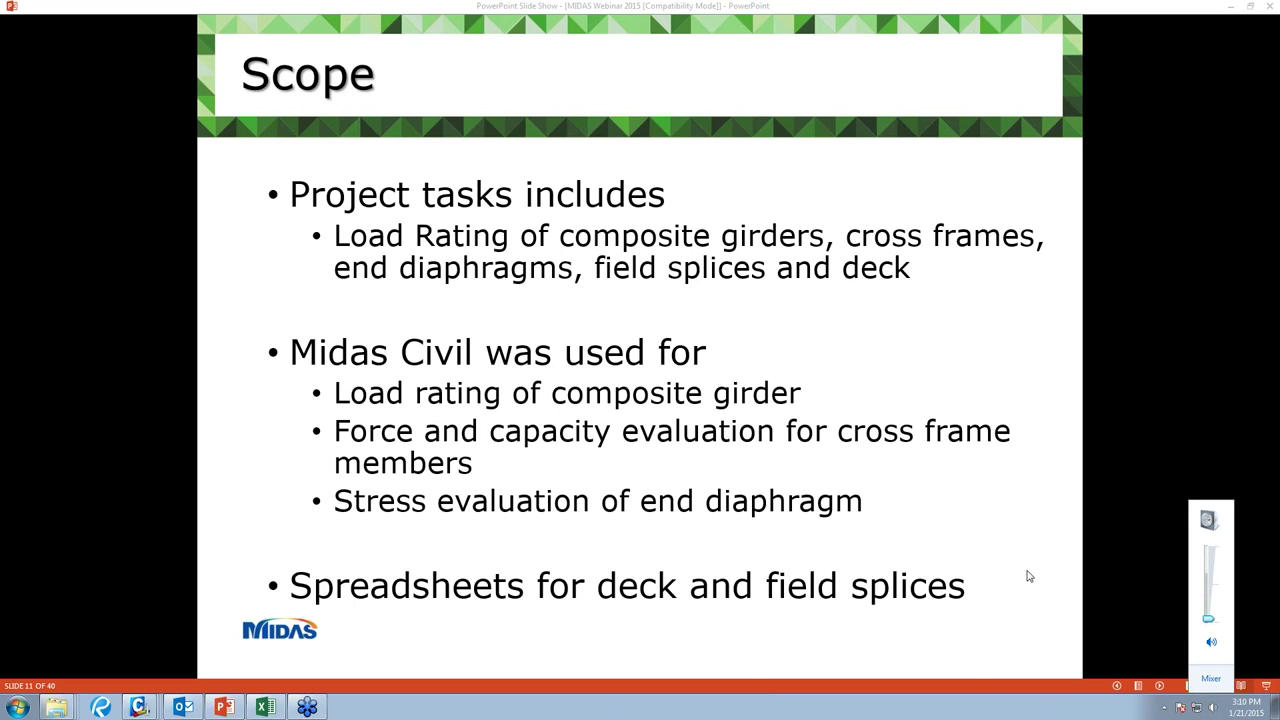
left_click(895, 545)
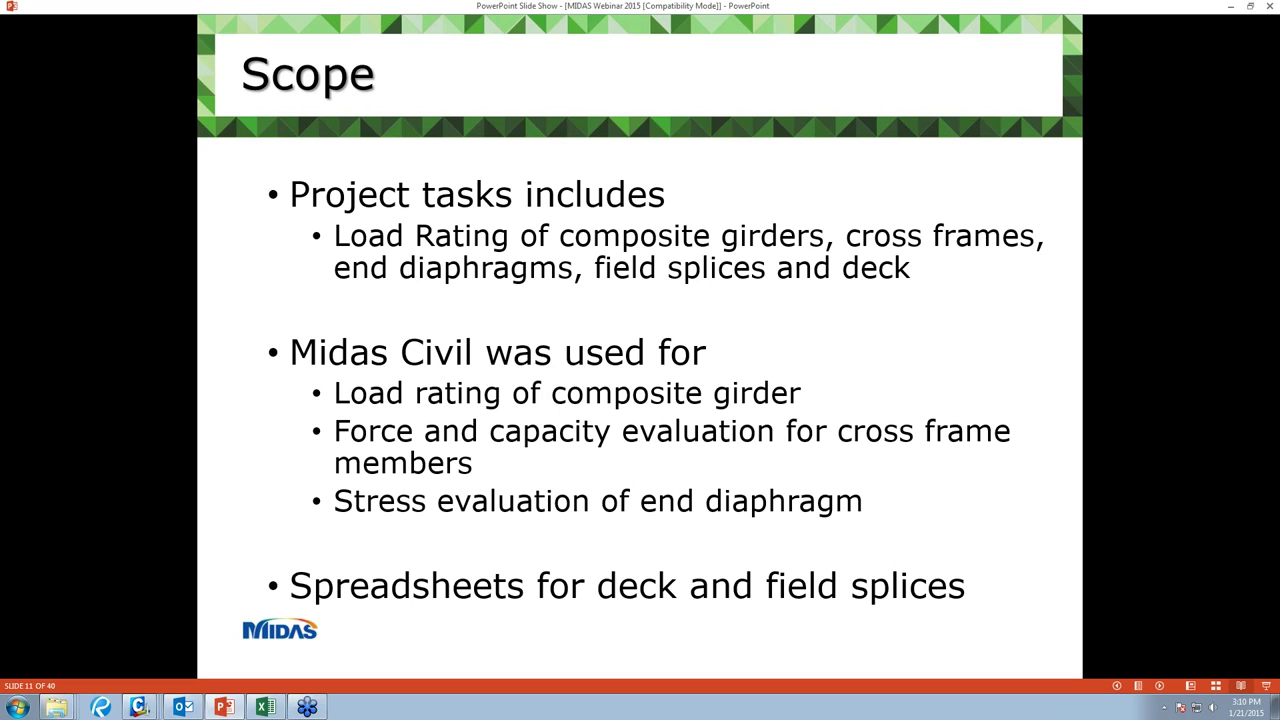
Advance the slide show through the bridge summary, plans and pictures to the "Bridge Modeling - Geometry" slide.
key("Right")
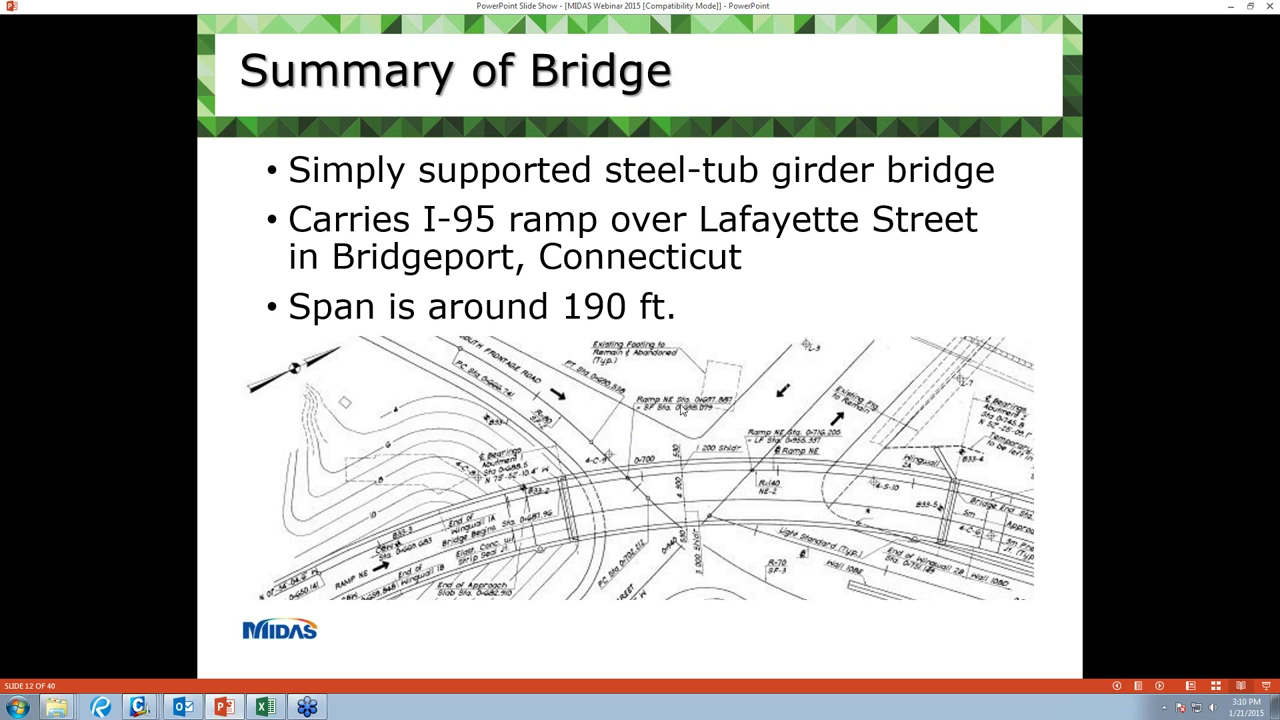
left_click(623, 545)
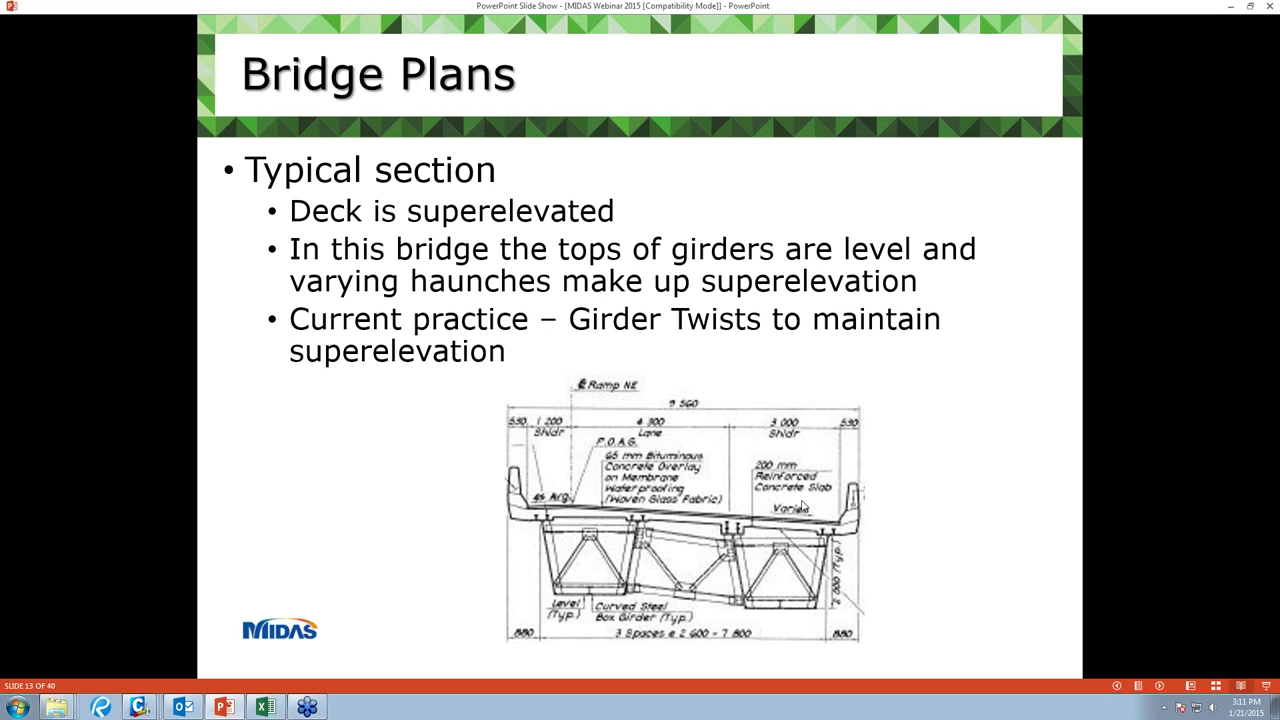
left_click(672, 567)
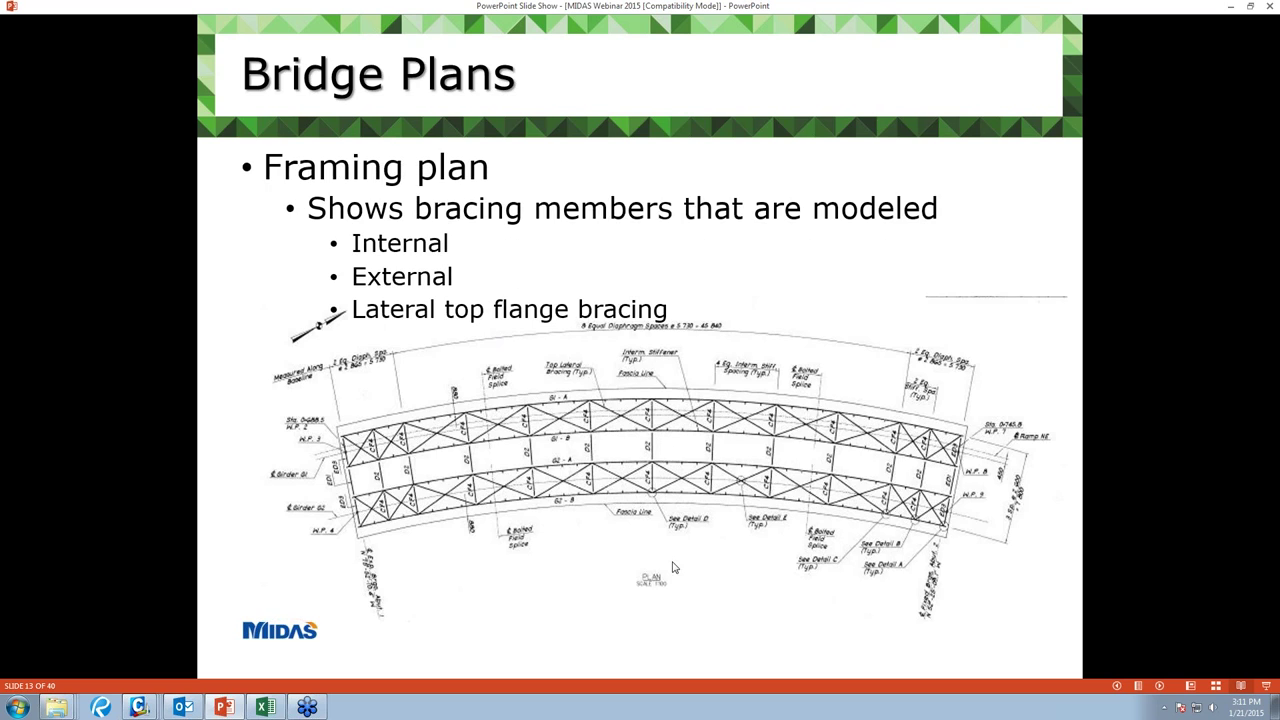
left_click(673, 567)
left_click(932, 617)
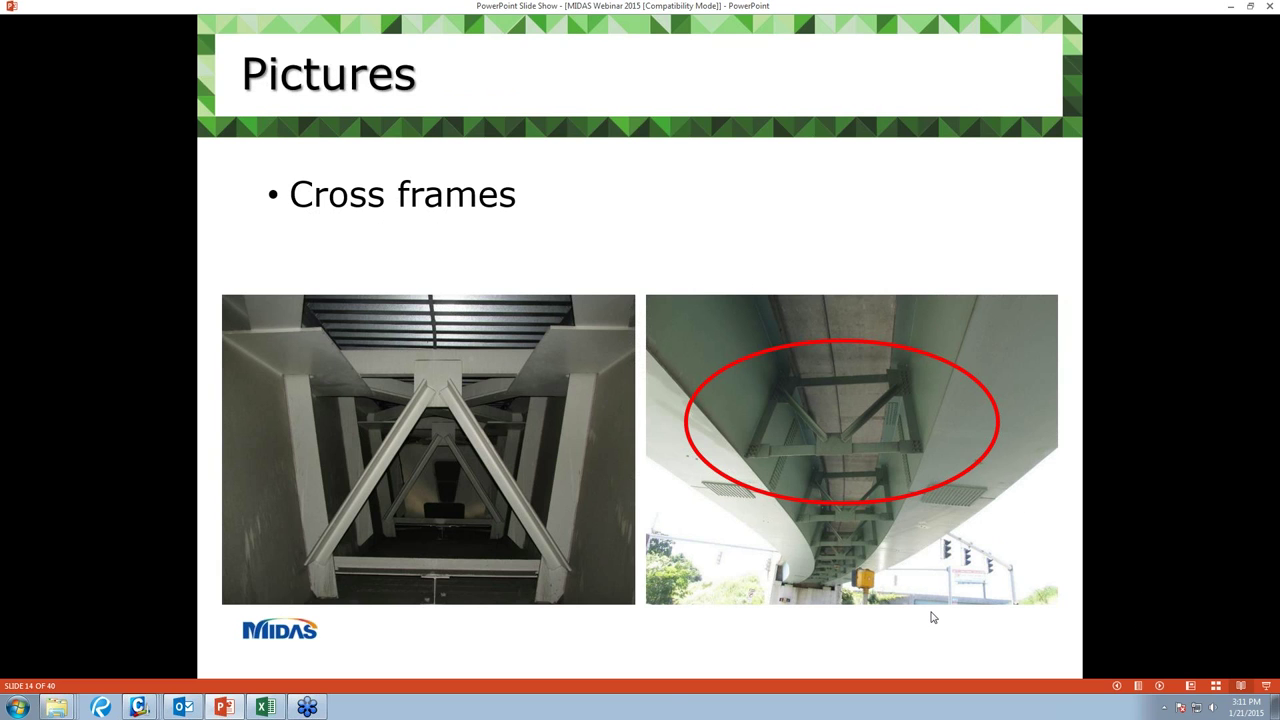
left_click(932, 617)
key("Right")
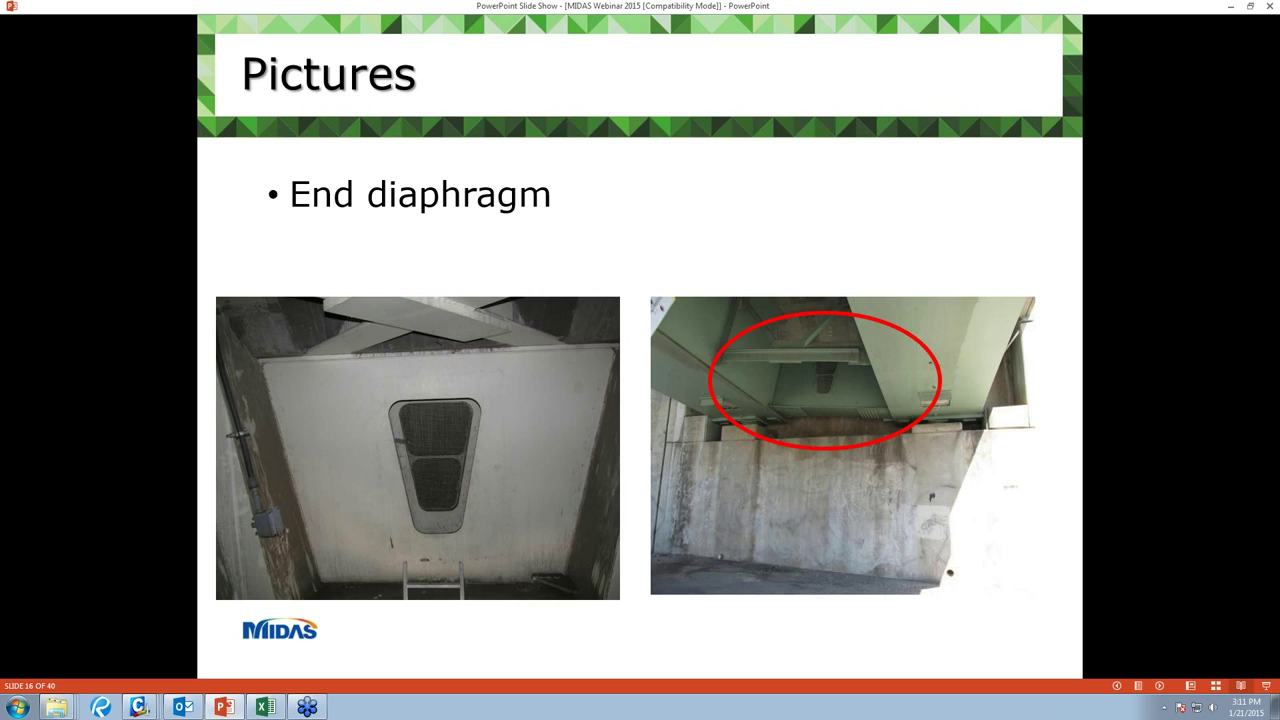
left_click(805, 426)
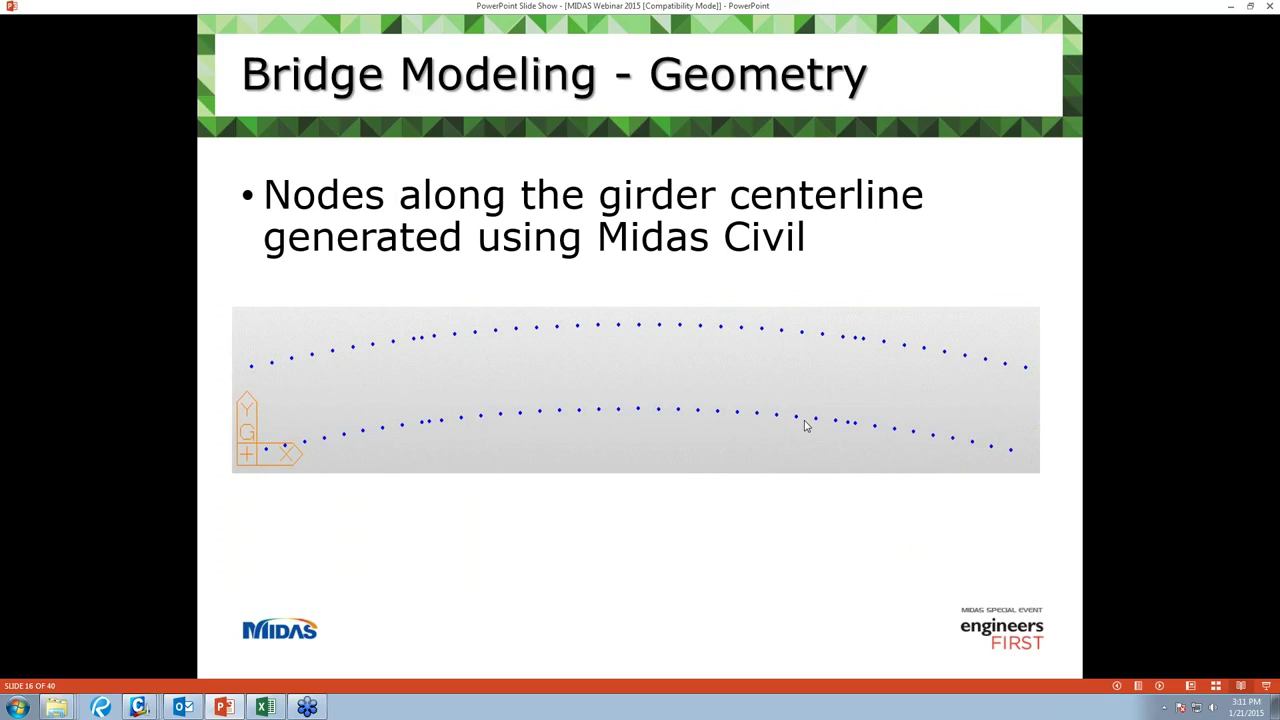
left_click(805, 426)
Switch to the webinar 1 Curved Steel-Tub Girder Bridge model in midas Civil, enlarge its window and show the whole bridge in isometric view.
mouse_move(142, 708)
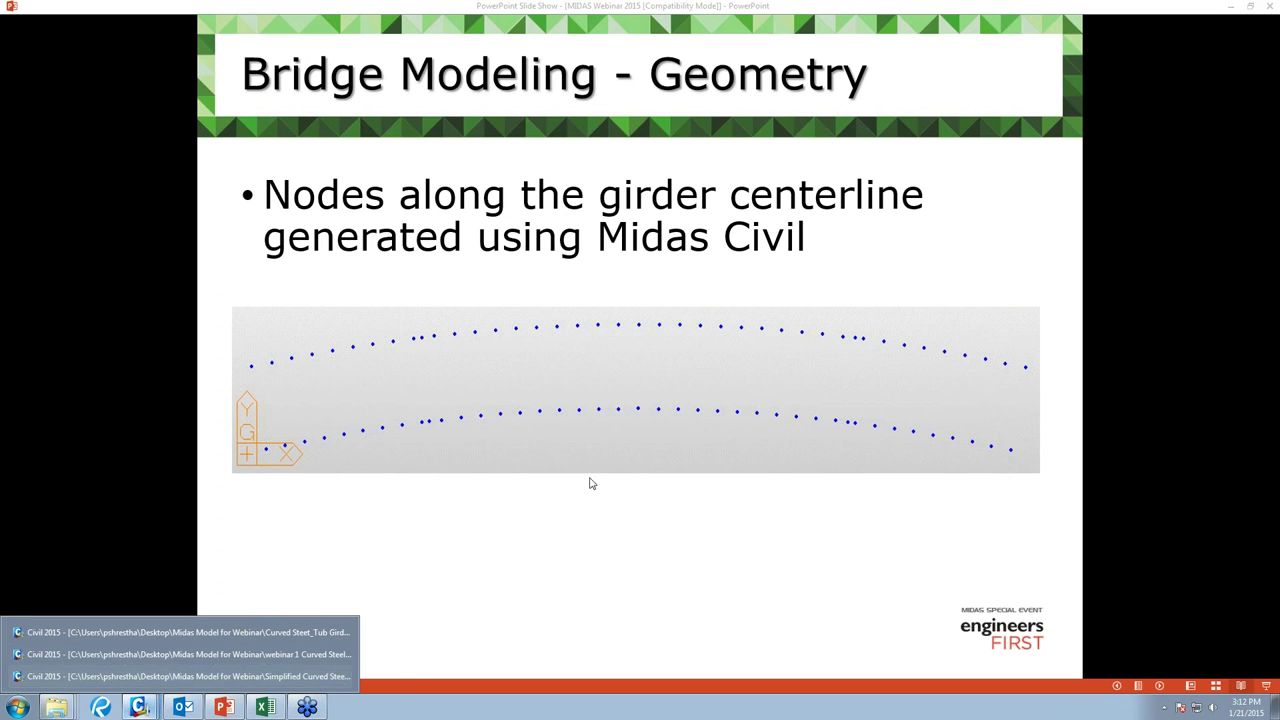
left_click(140, 654)
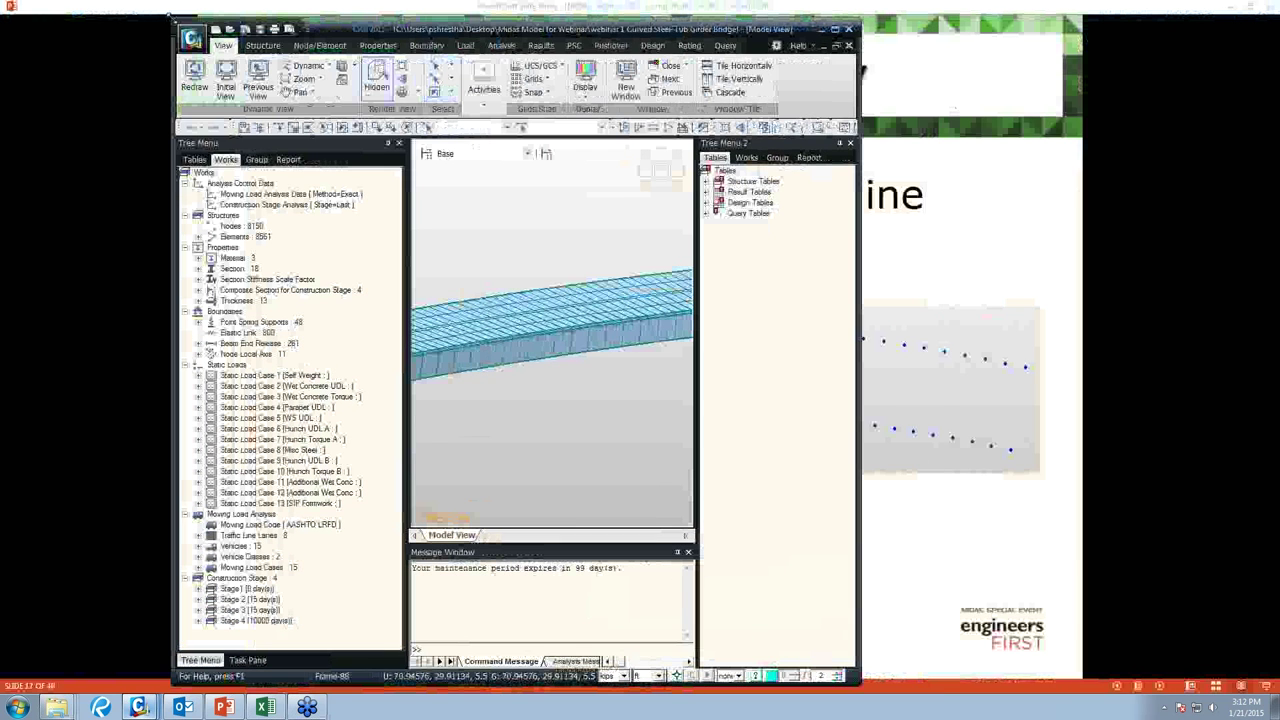
left_click_drag(170, 18, 12, 8)
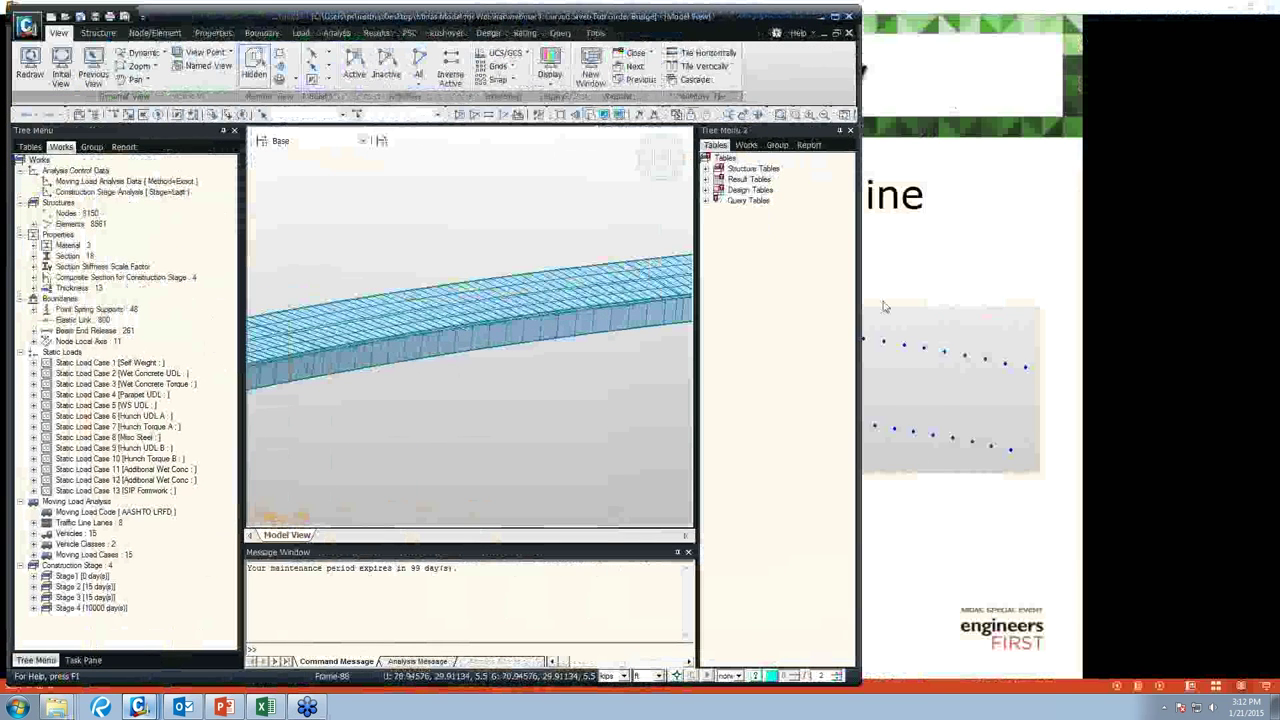
left_click_drag(860, 300, 1100, 300)
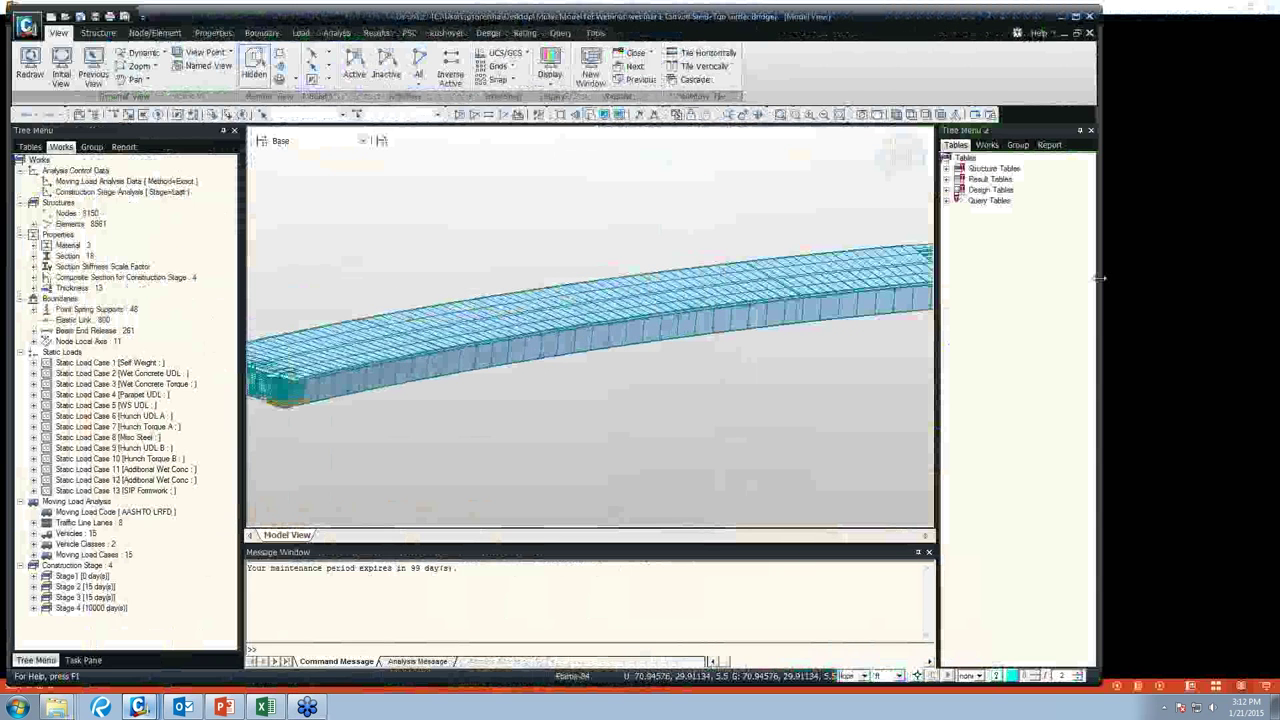
left_click(887, 174)
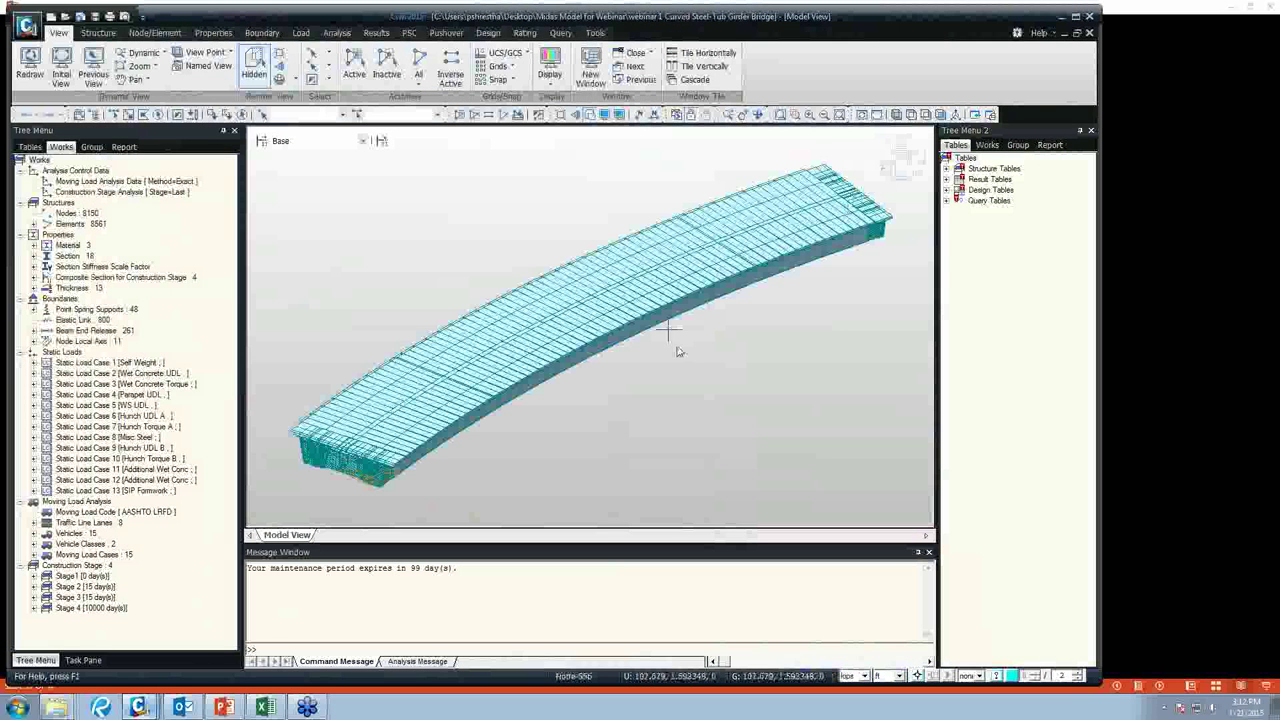
Review the Composite material's properties and its available design types, leaving the SRC definition as it is.
left_click(33, 245)
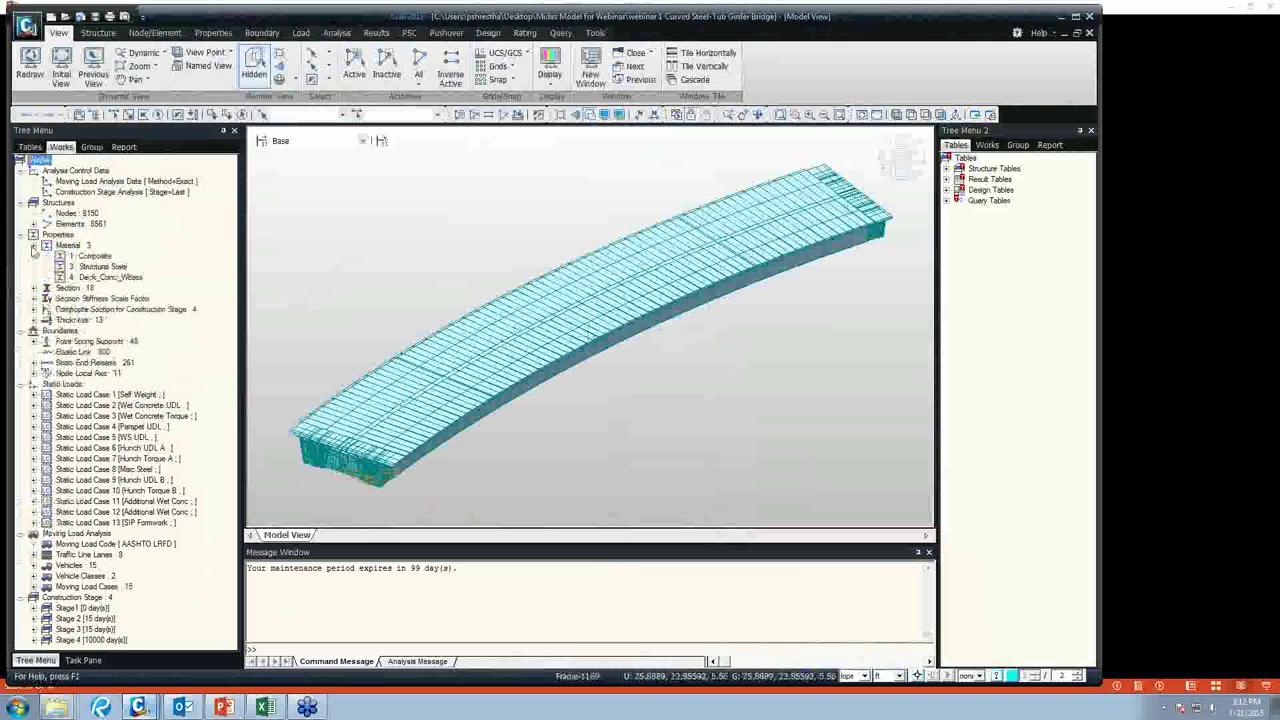
right_click(98, 257)
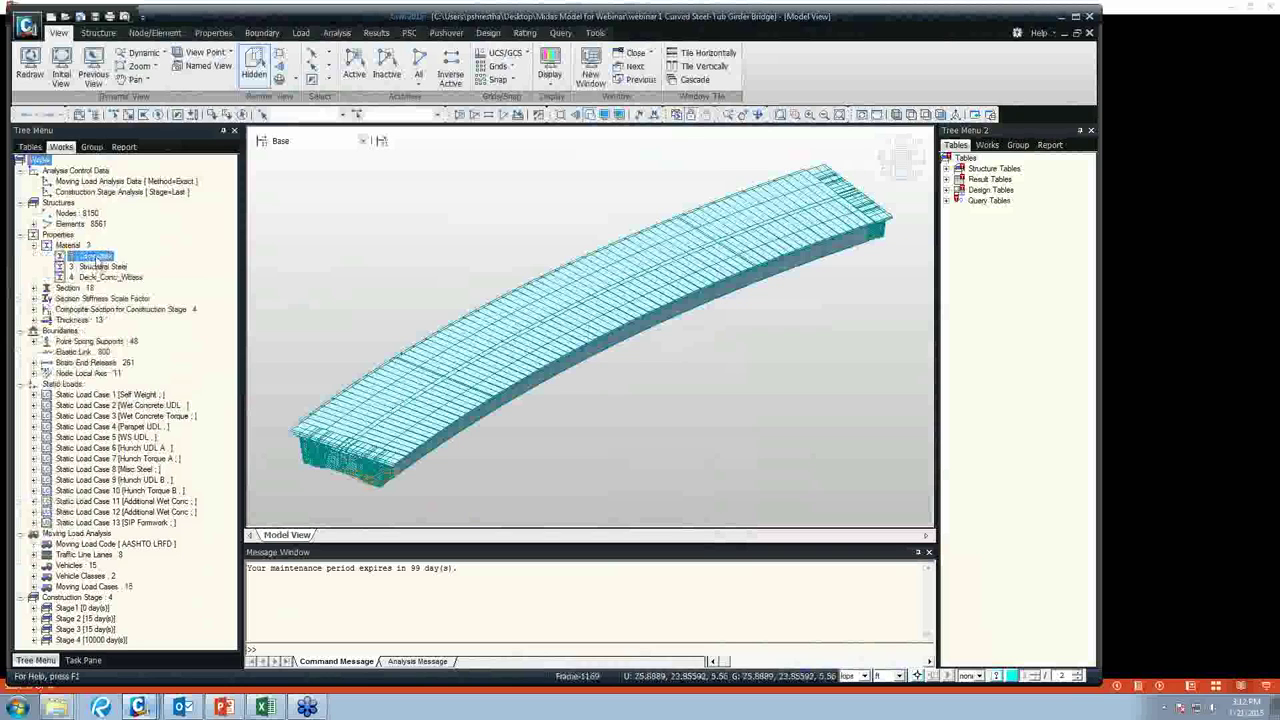
left_click(136, 432)
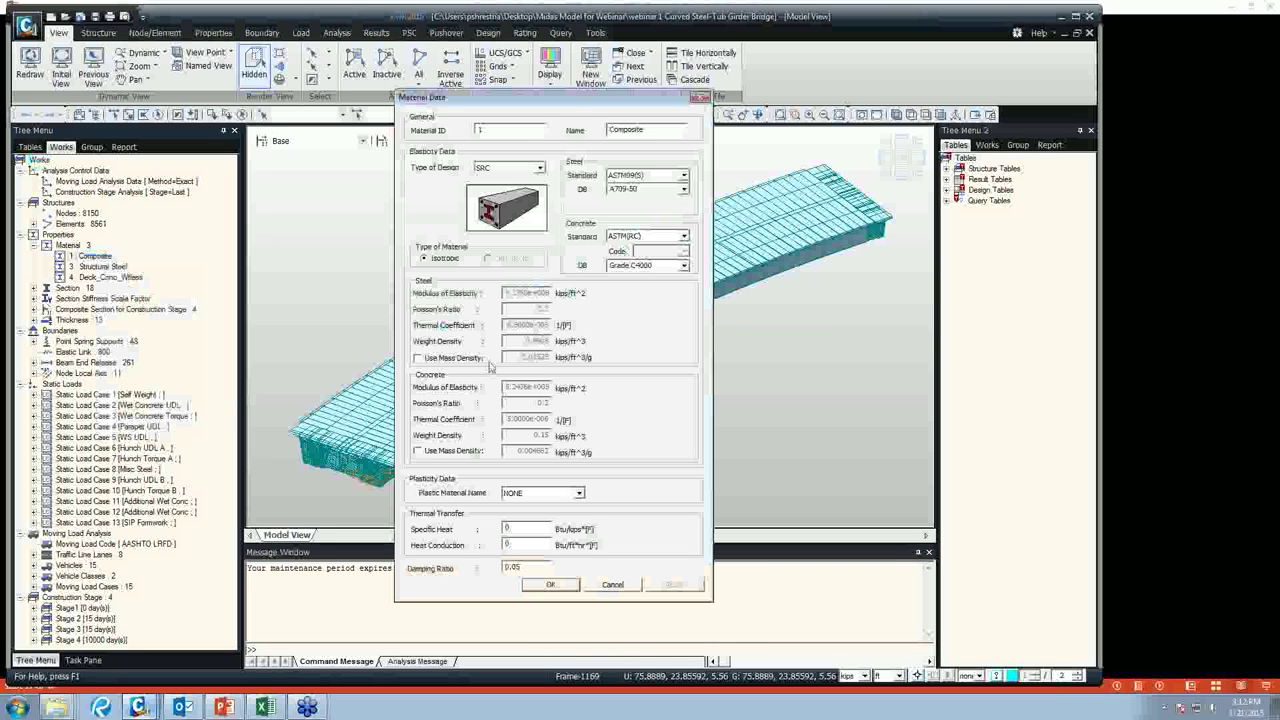
left_click(520, 172)
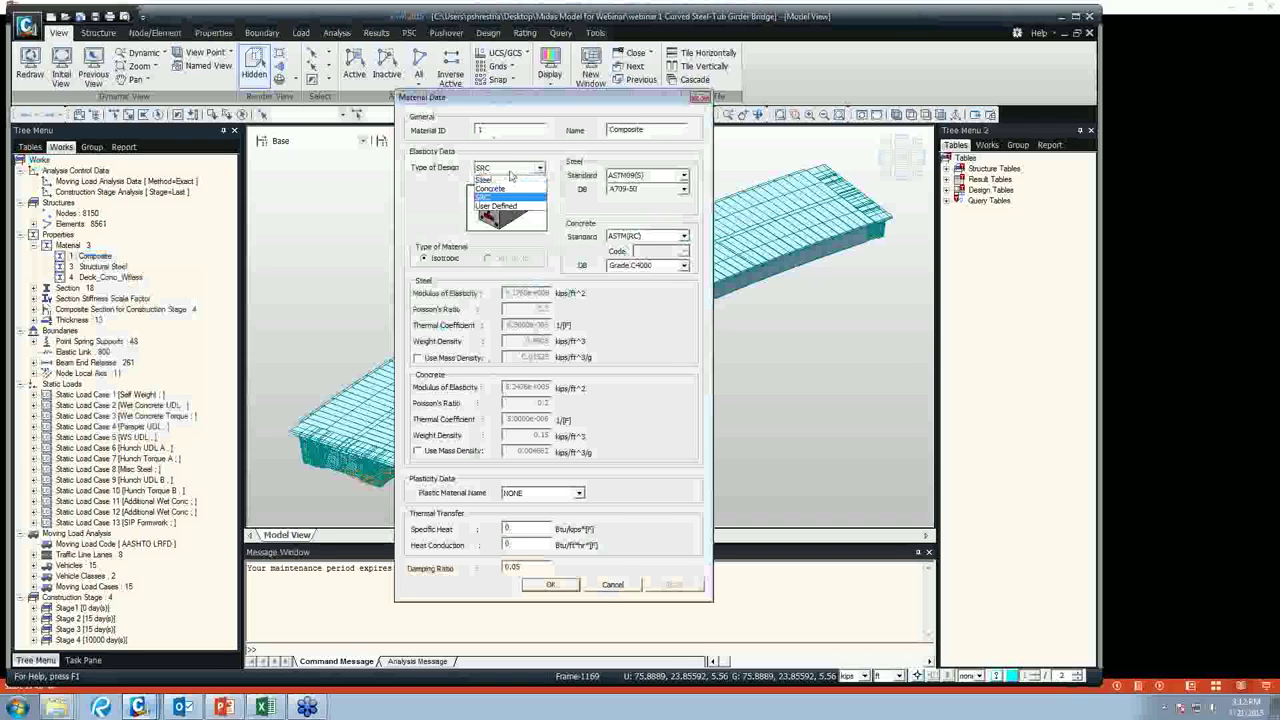
left_click(481, 172)
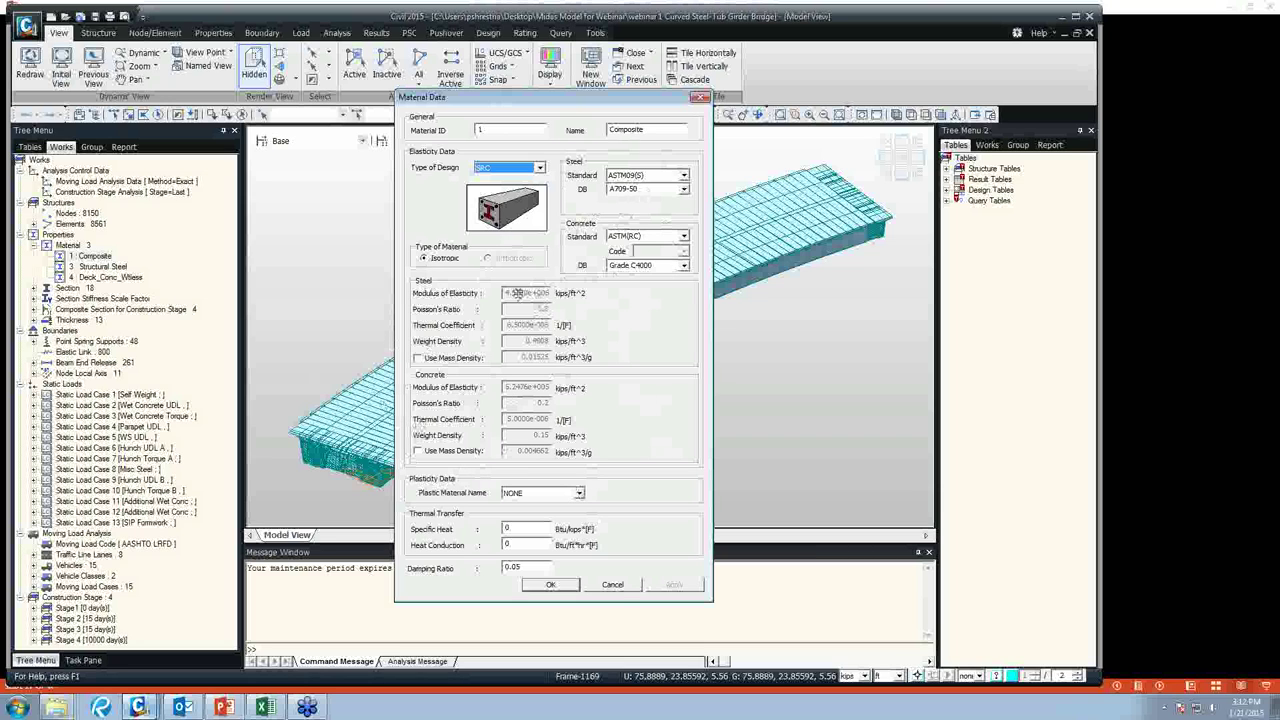
left_click(613, 585)
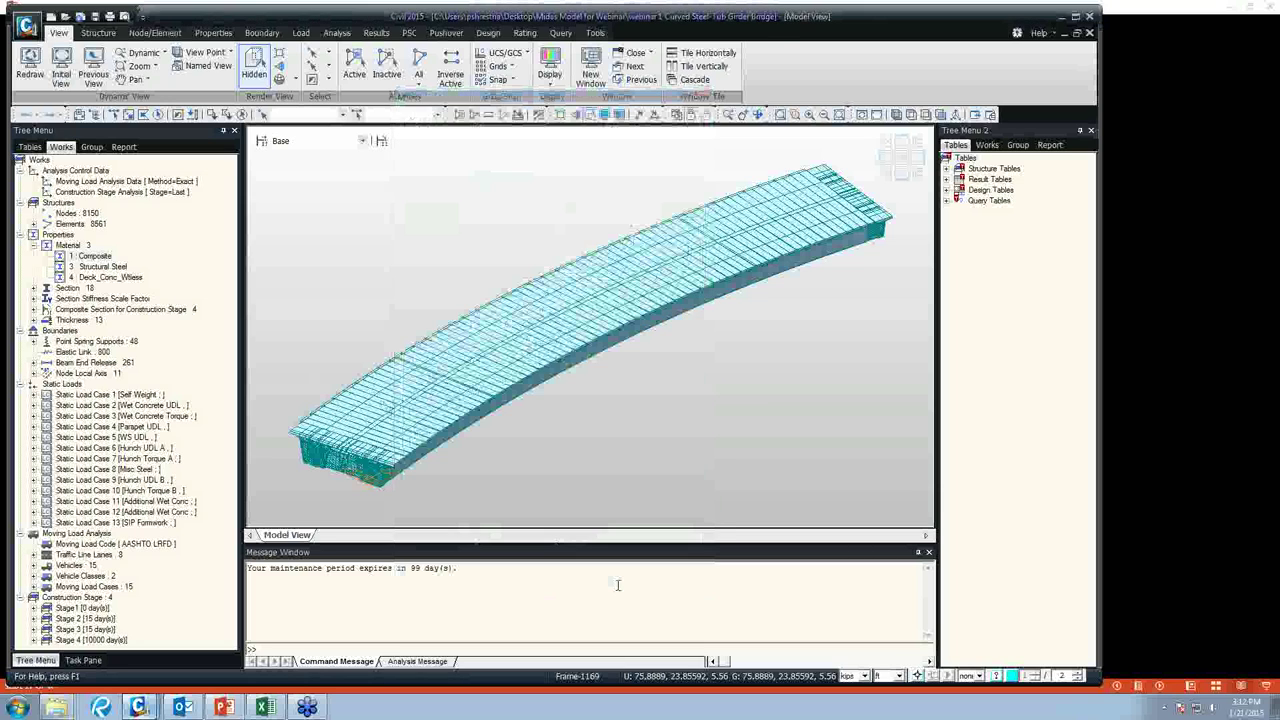
Review the material properties of Structural Steel and close them without changes.
left_click(88, 267)
right_click(88, 268)
left_click(132, 428)
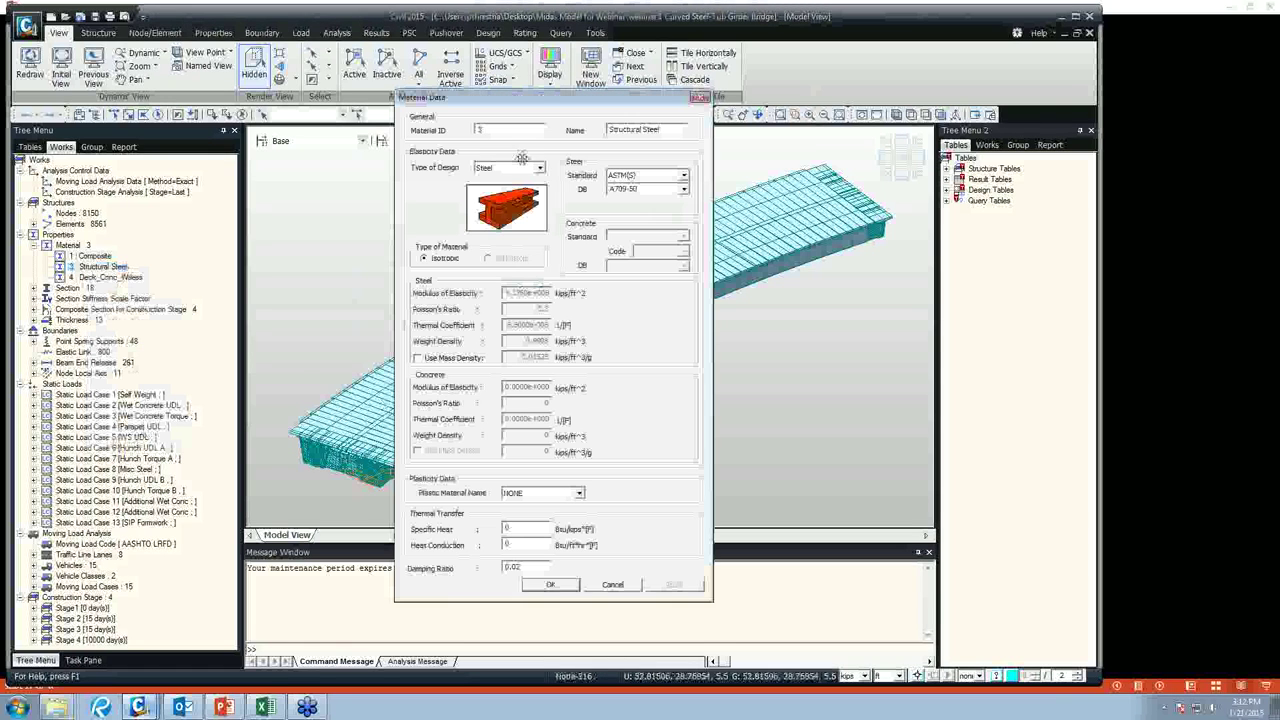
left_click_drag(548, 101, 336, 97)
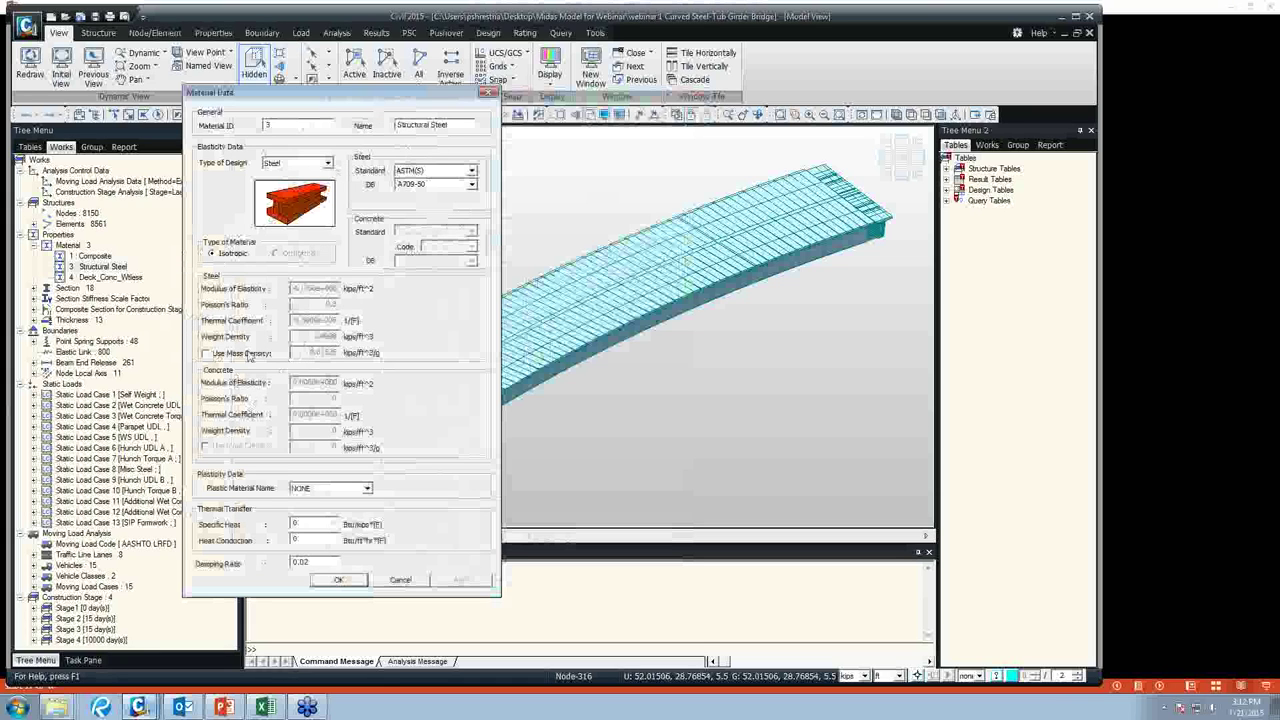
left_click(401, 580)
Review the Deck_Conc_Wtless material's properties, pointing out its concrete weight density, and close them without changes.
left_click(124, 280)
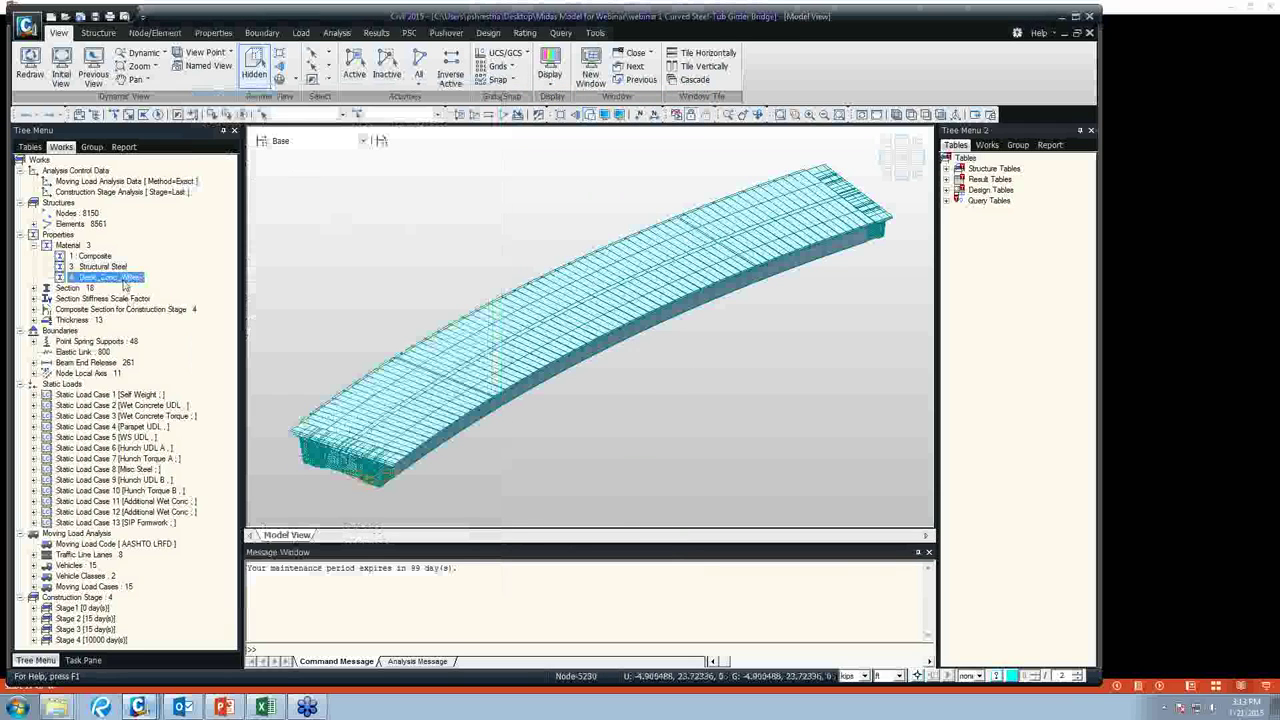
right_click(124, 284)
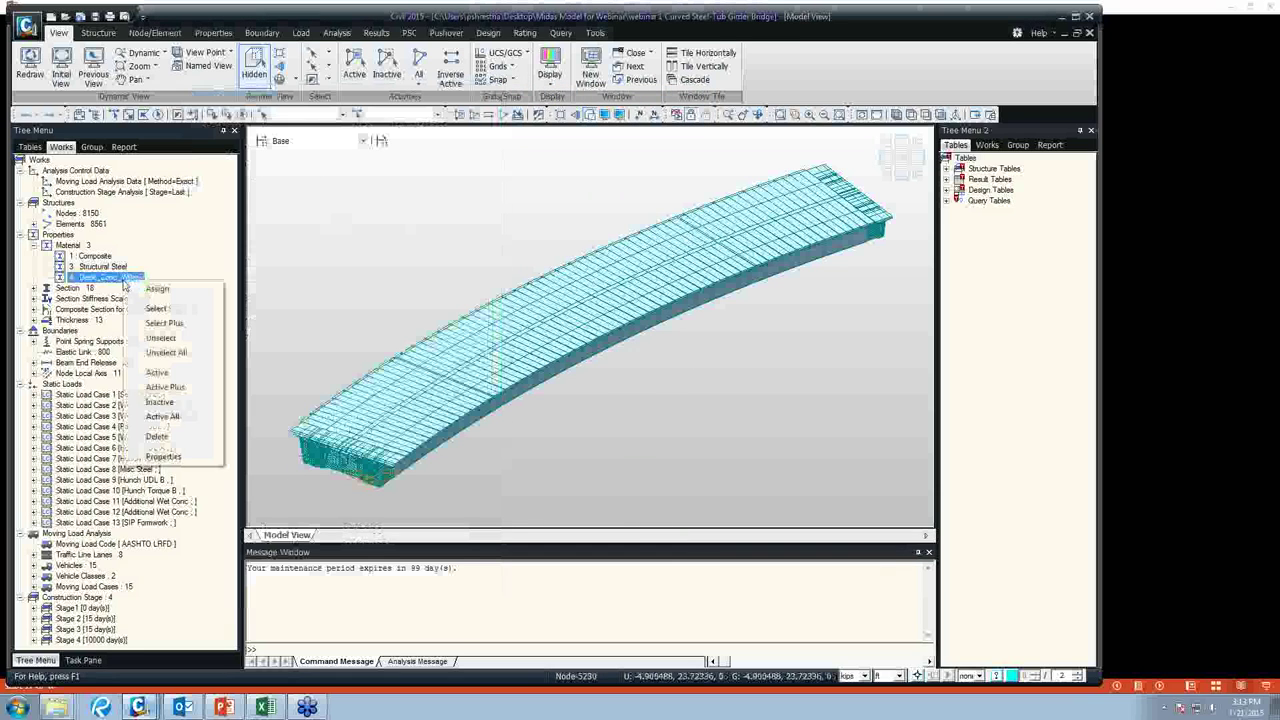
left_click(181, 460)
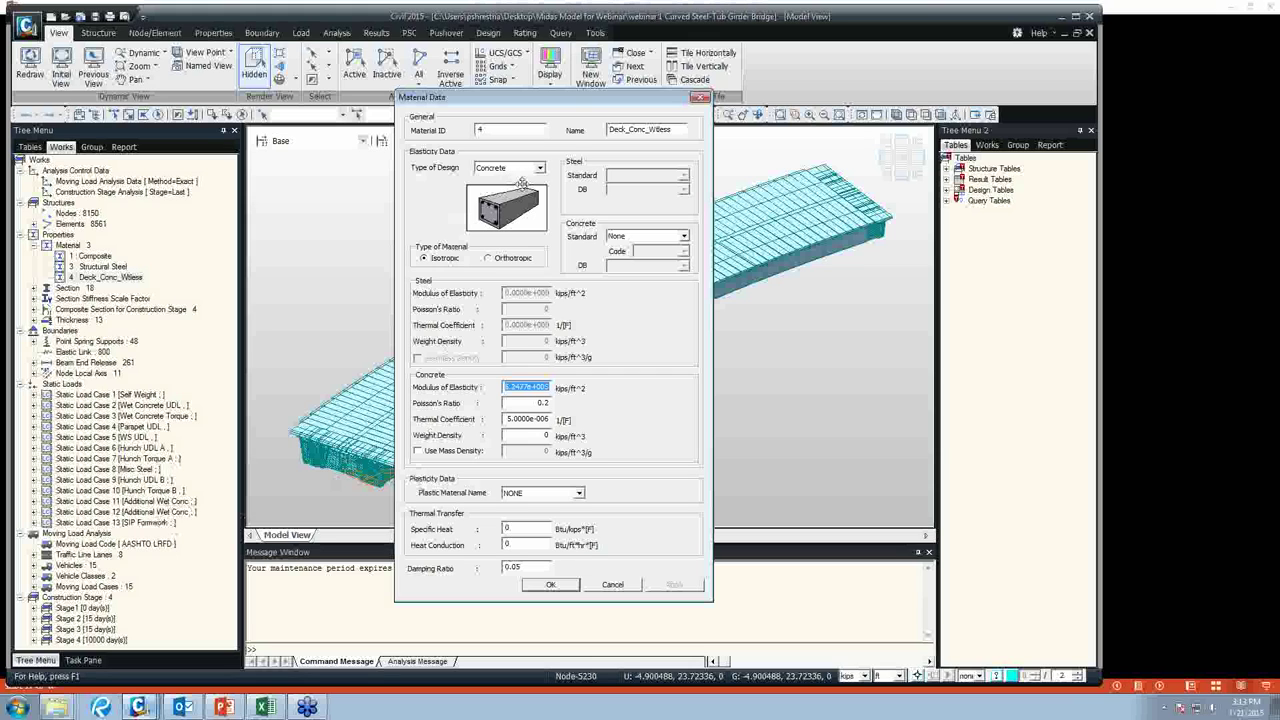
double_click(541, 435)
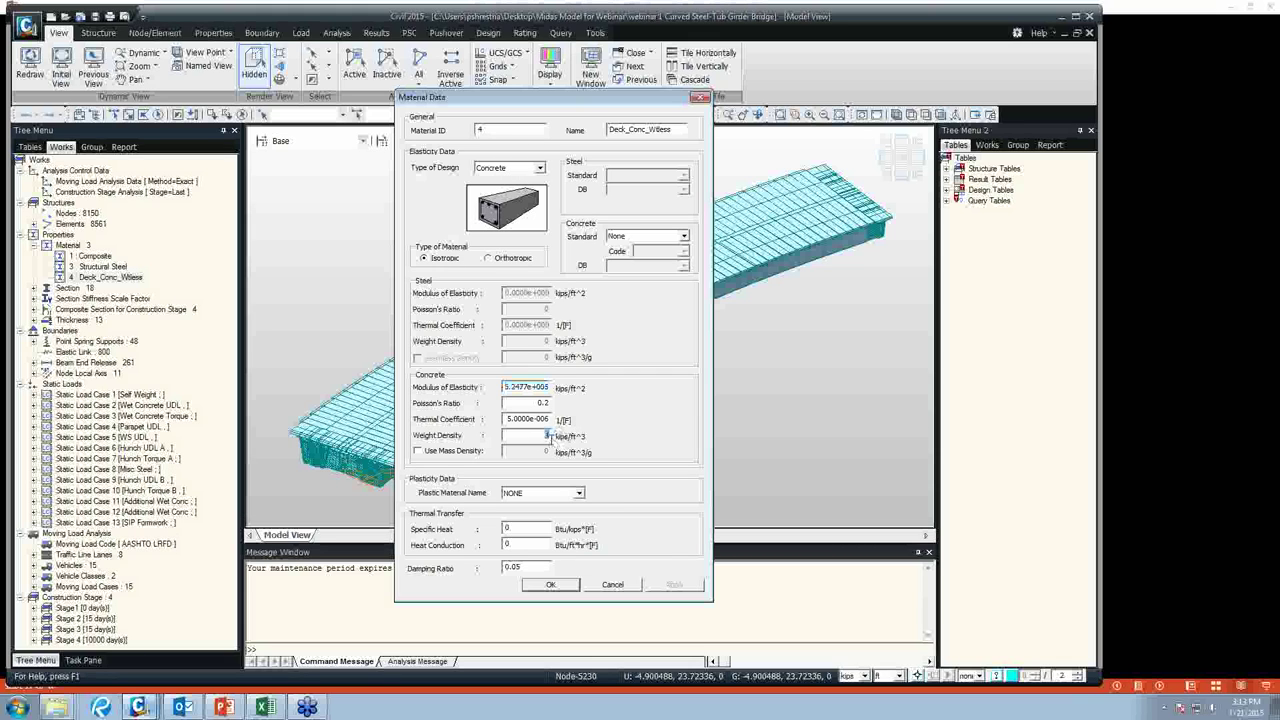
type("5")
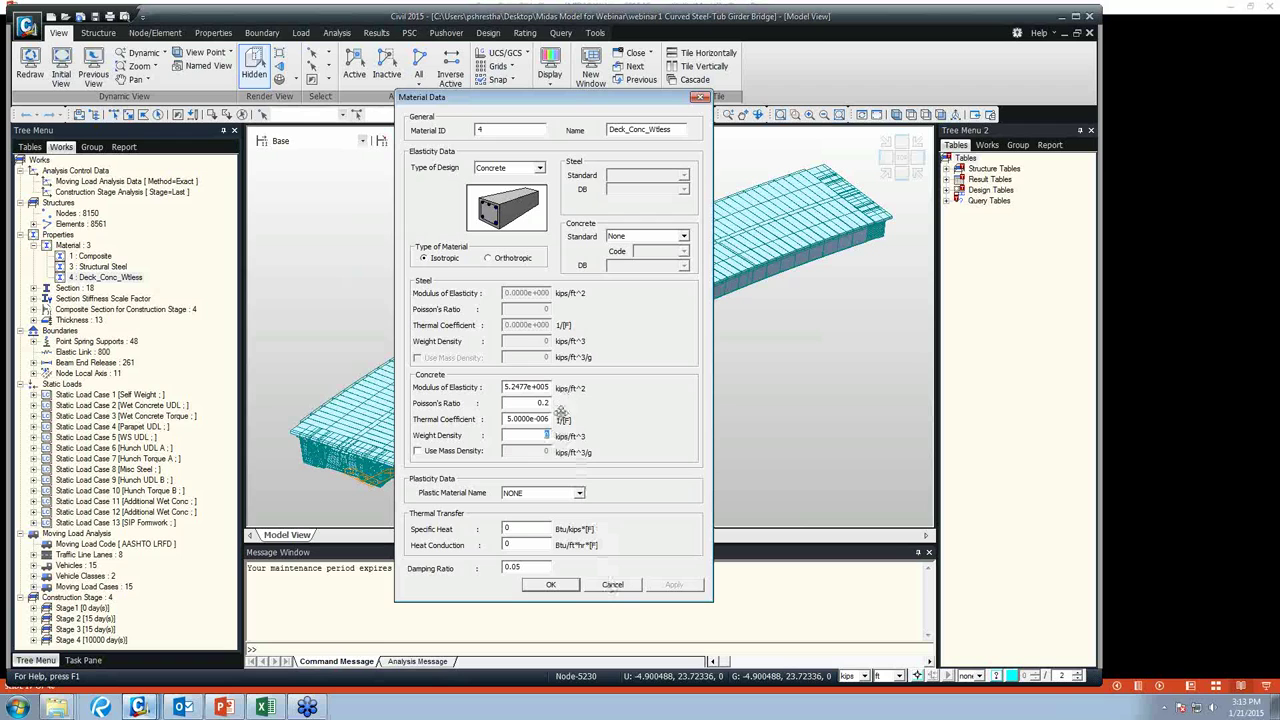
left_click(612, 586)
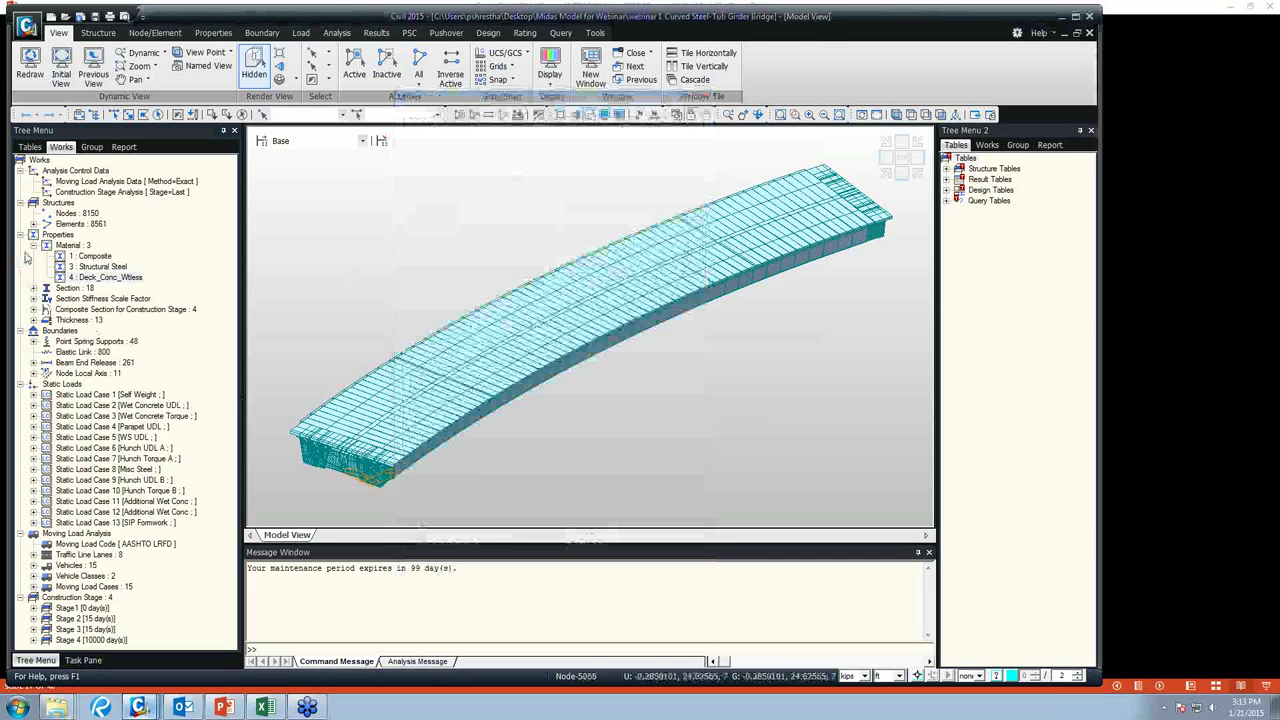
Collapse the materials and list the model's sections, and switch to PowerPoint to show the "Bridge Modeling - Typical Section" slide.
left_click(33, 245)
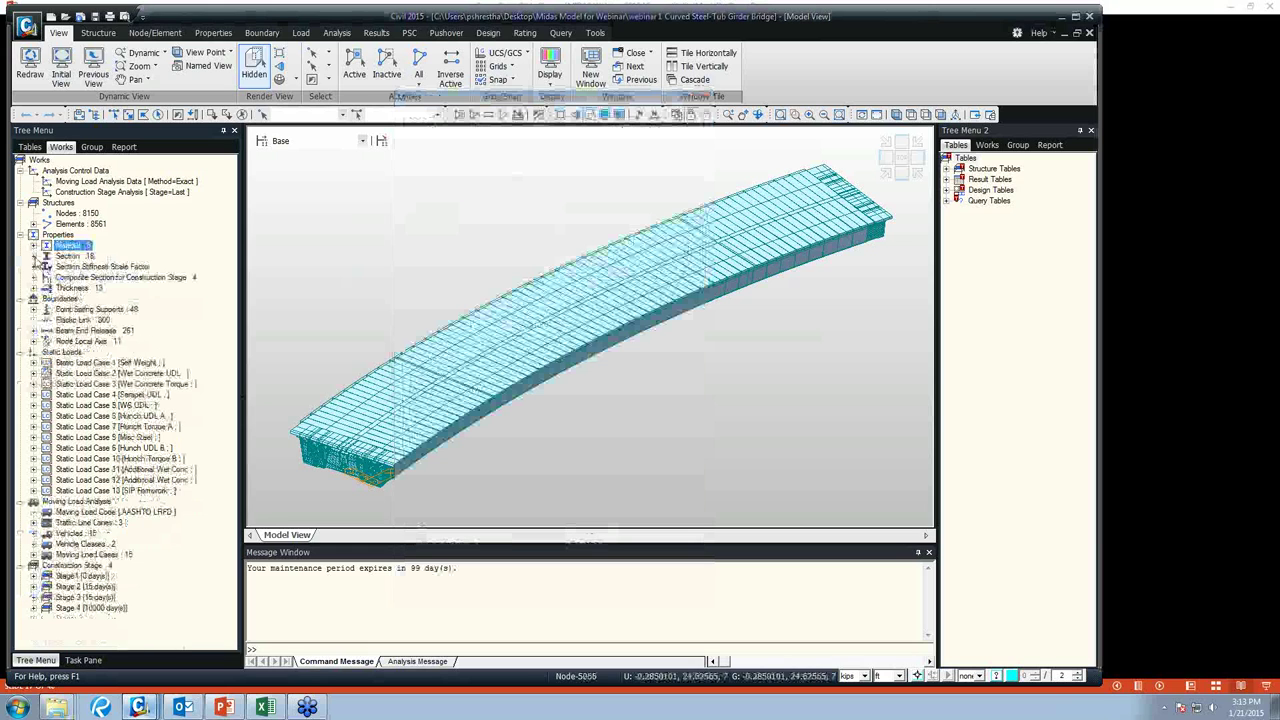
left_click(33, 256)
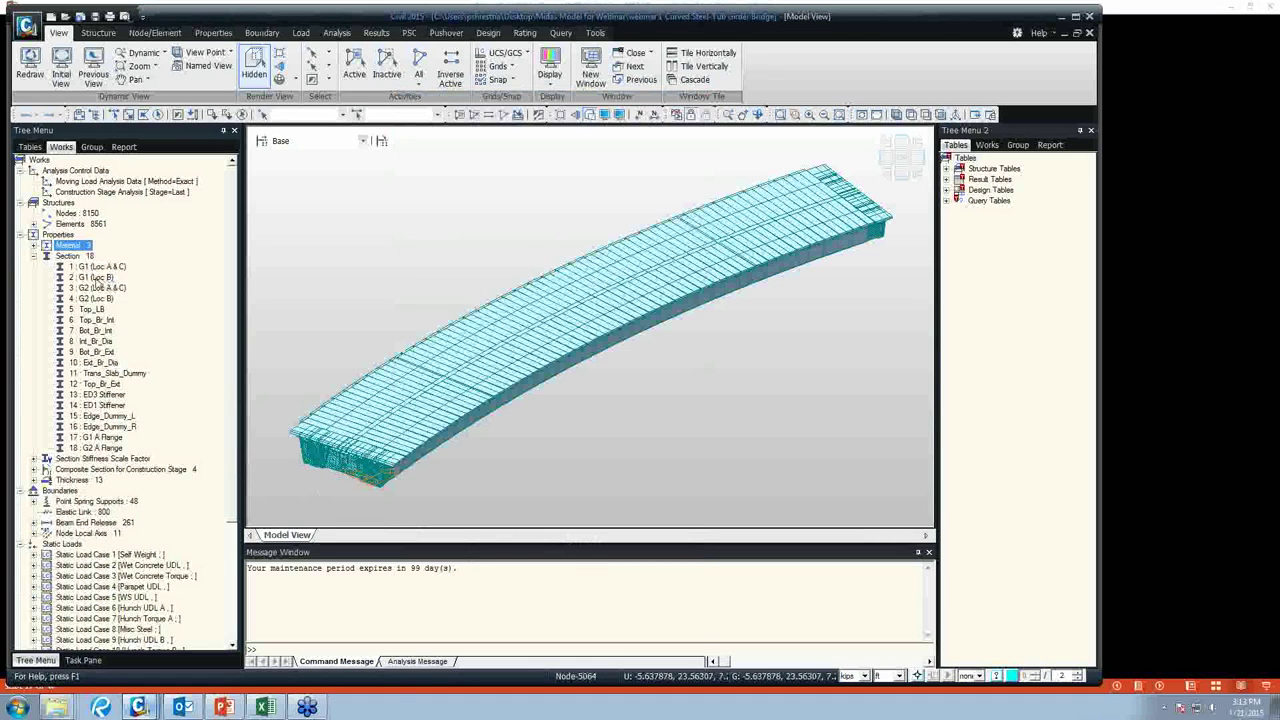
left_click(224, 707)
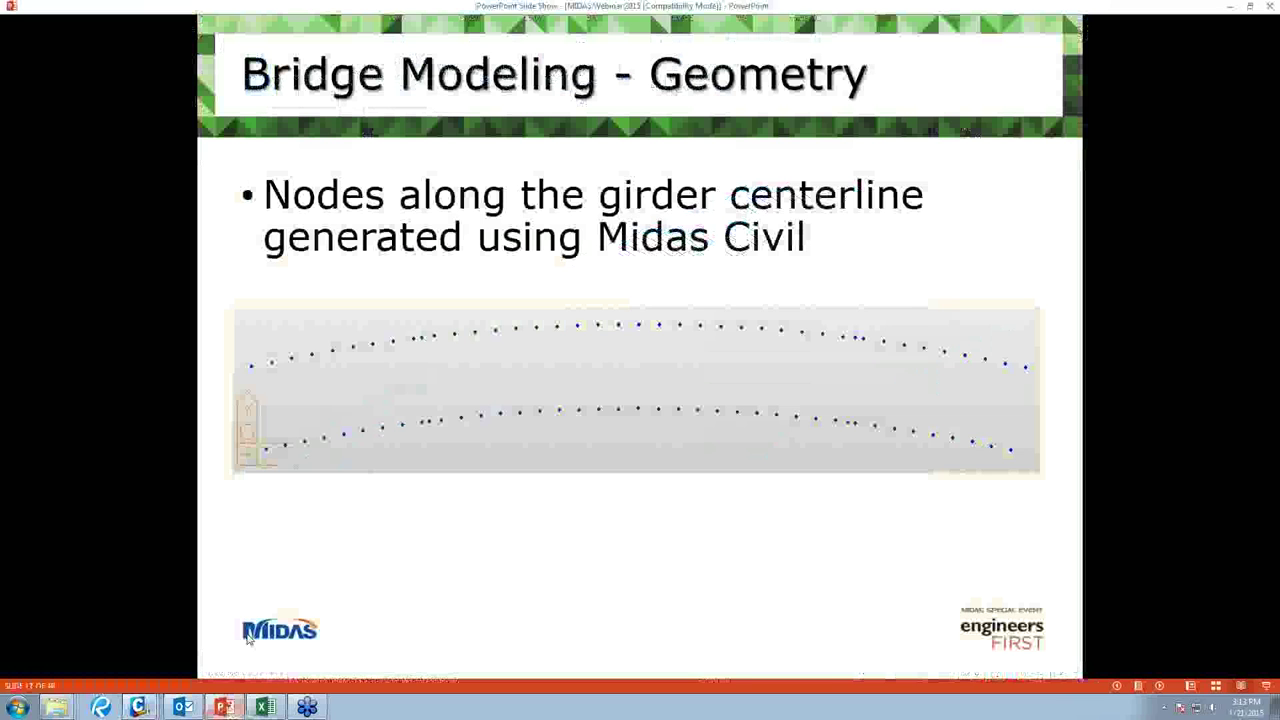
left_click(349, 585)
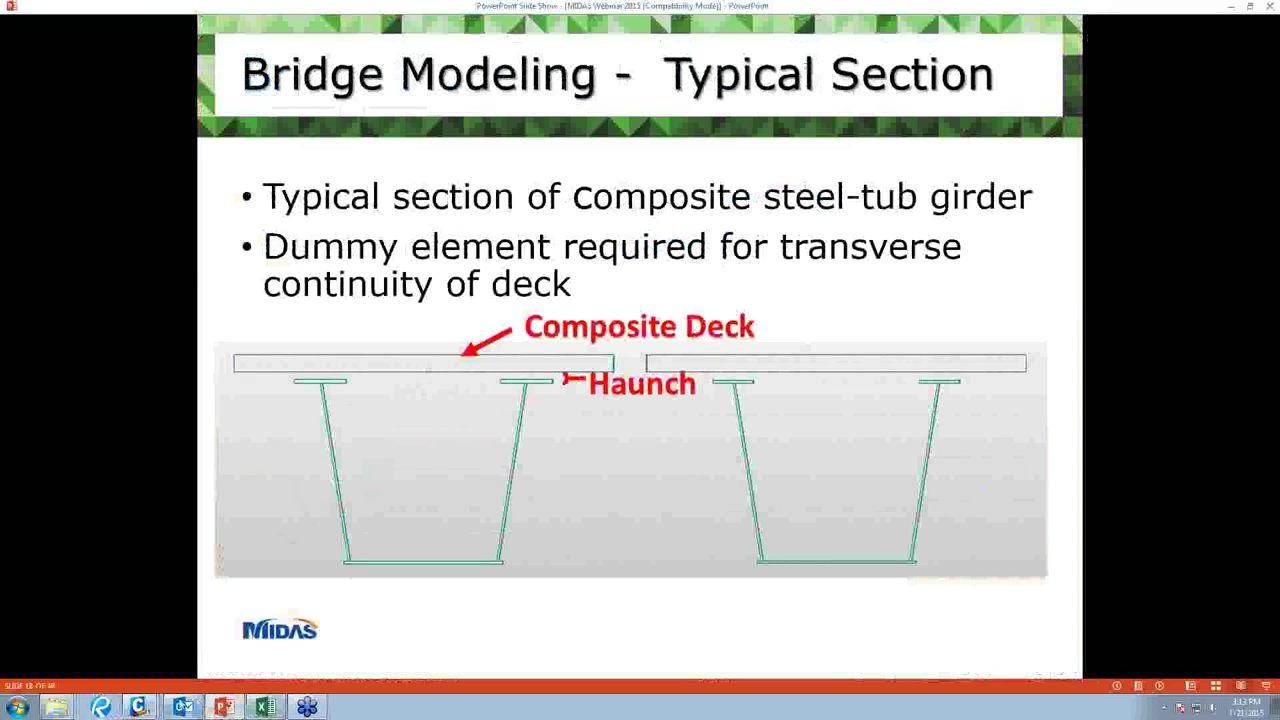
Switch back to the webinar 1 model in midas Civil and review the composite section data of G1 (Loc A & C).
mouse_move(140, 707)
left_click(152, 655)
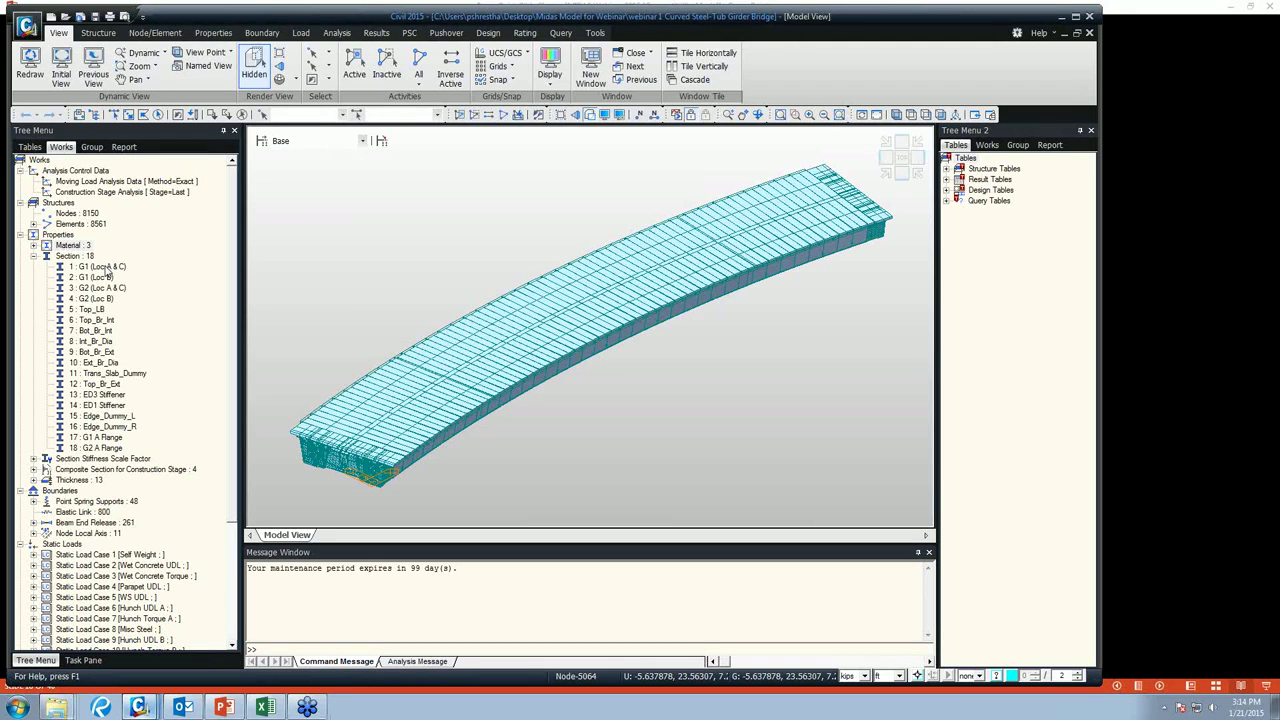
left_click(100, 267)
right_click(107, 270)
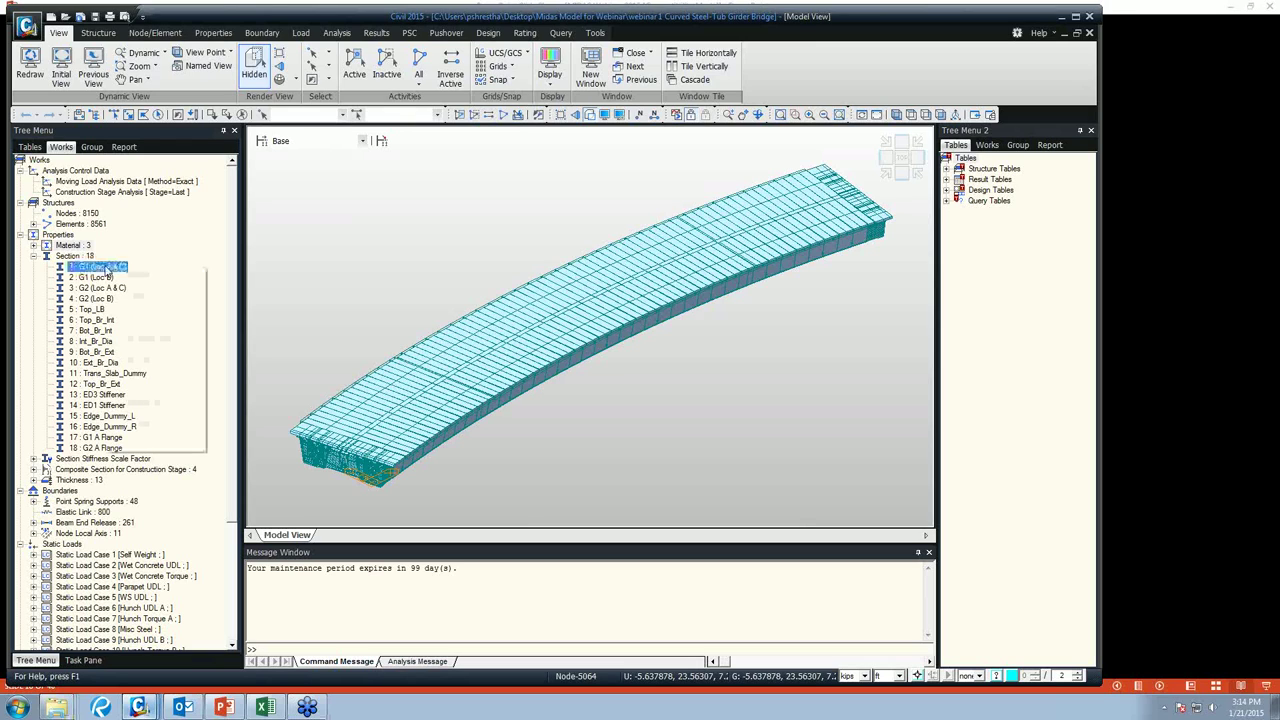
left_click(168, 444)
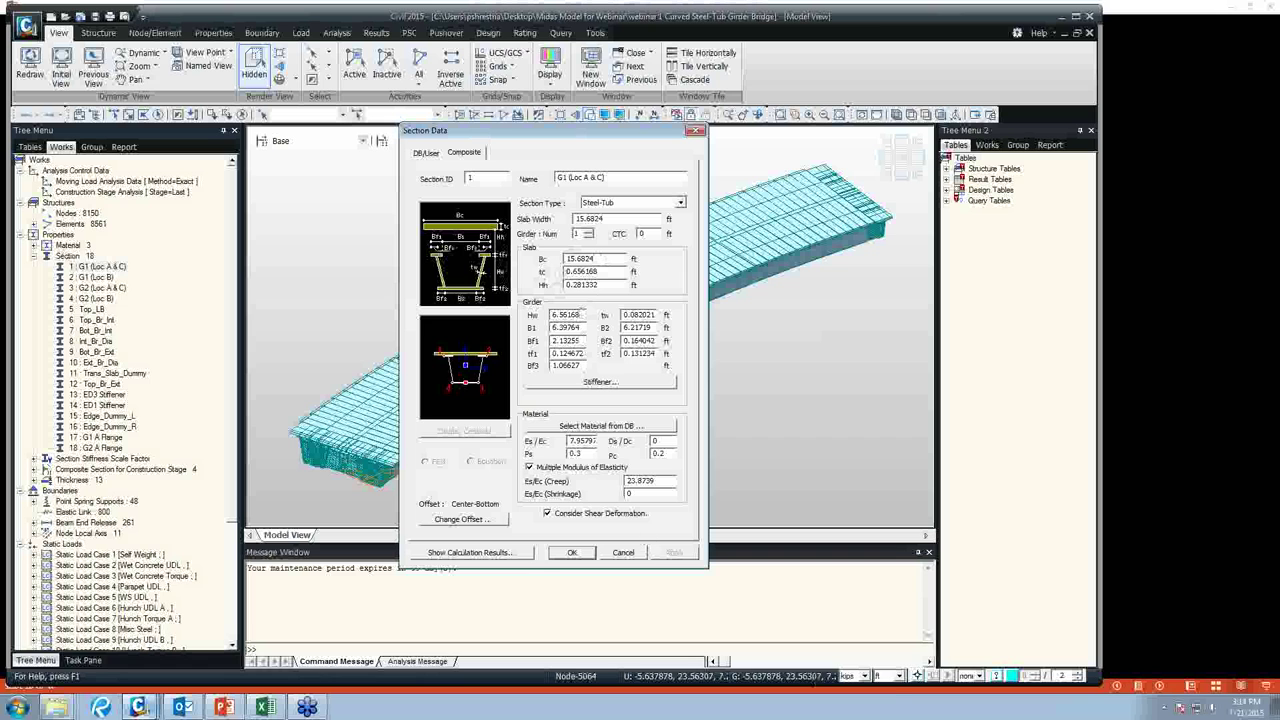
left_click(624, 553)
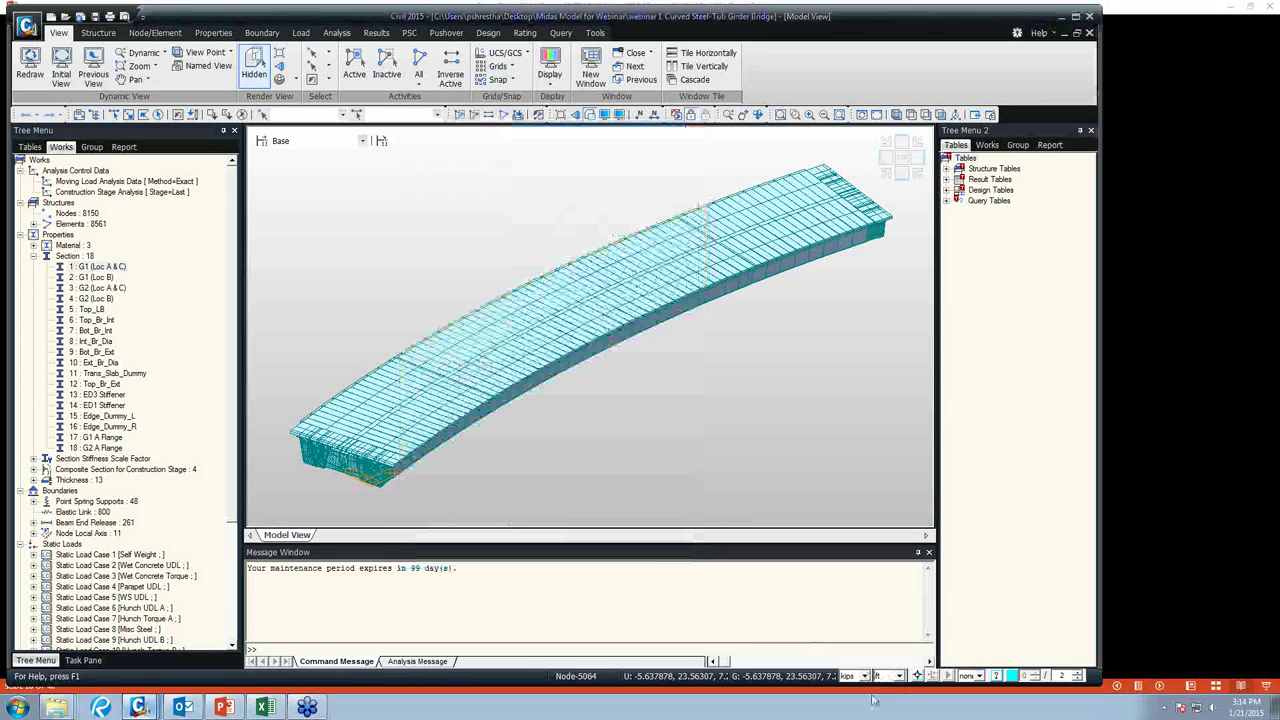
Set the length unit to mm, keep the force unit at kips, and open the G1 (Loc A & C) section data.
left_click(885, 676)
left_click(880, 629)
left_click(865, 676)
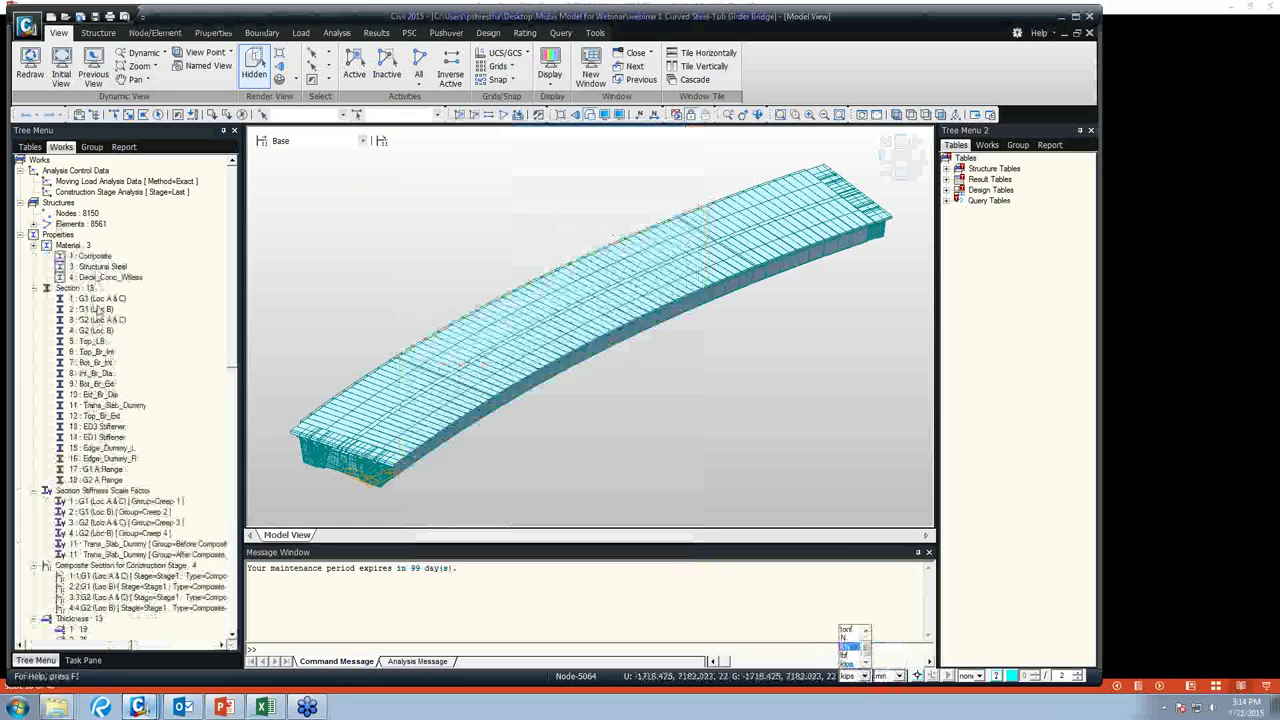
left_click(100, 302)
left_click(100, 300)
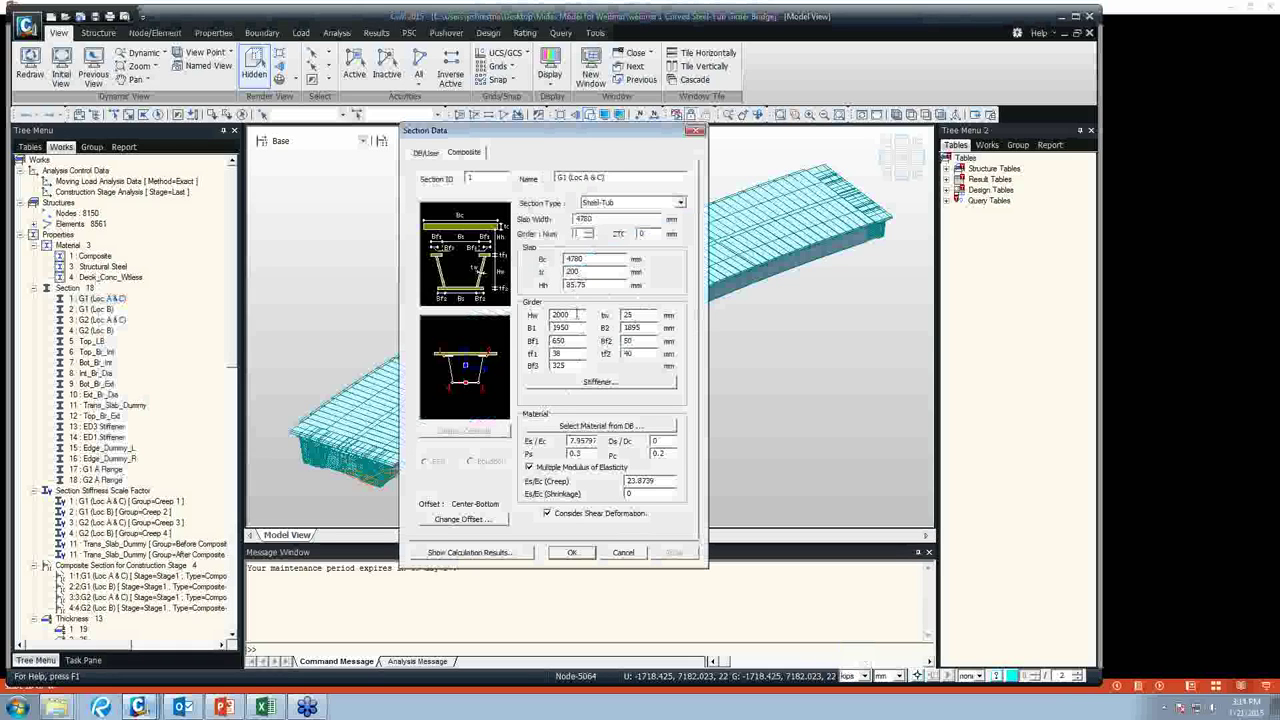
Demonstrate selecting the composite section's materials from the database, choosing ASTM(RC) and a grade for the concrete.
left_click(590, 427)
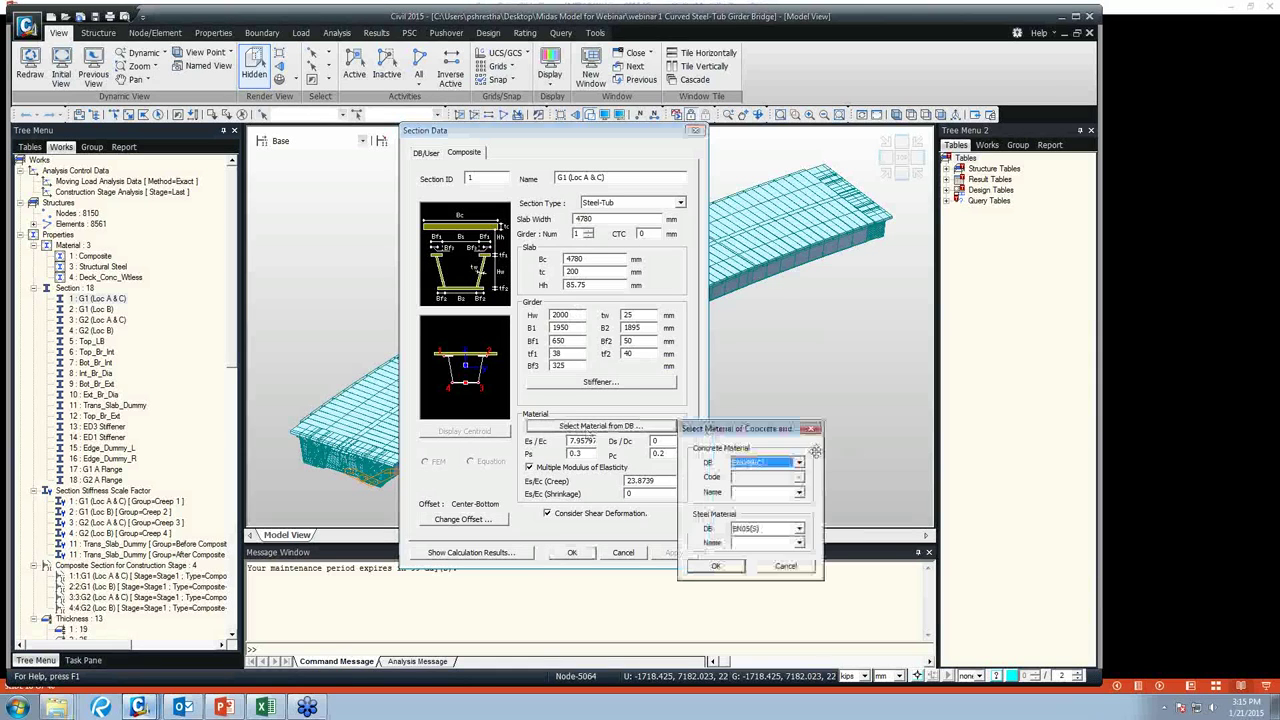
left_click(799, 463)
scroll(793, 540, "up", 3)
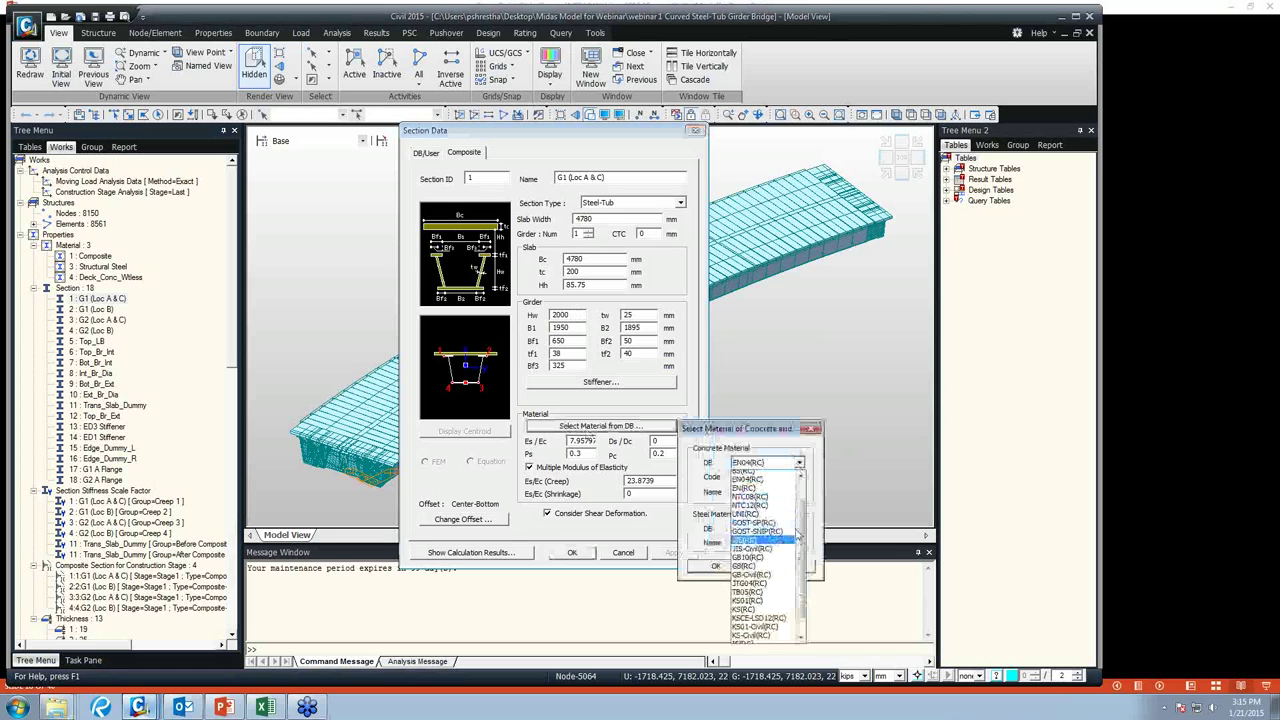
left_click(755, 490)
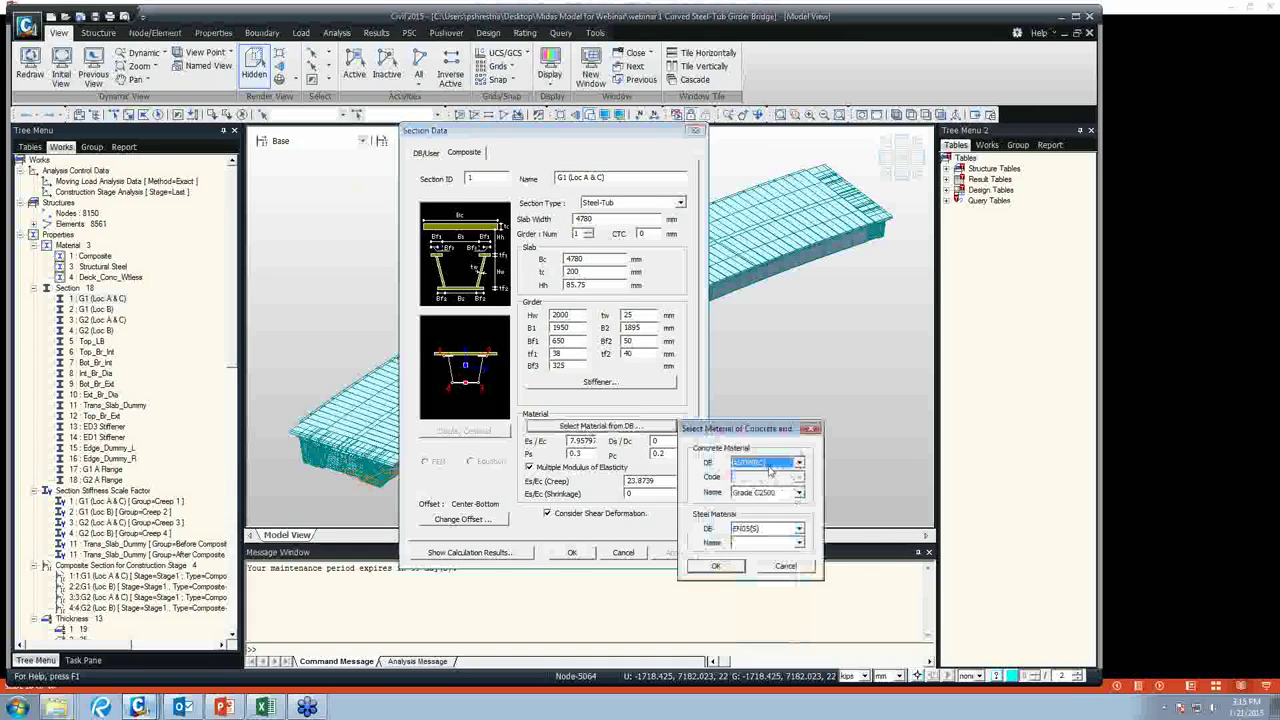
left_click(799, 492)
left_click(785, 537)
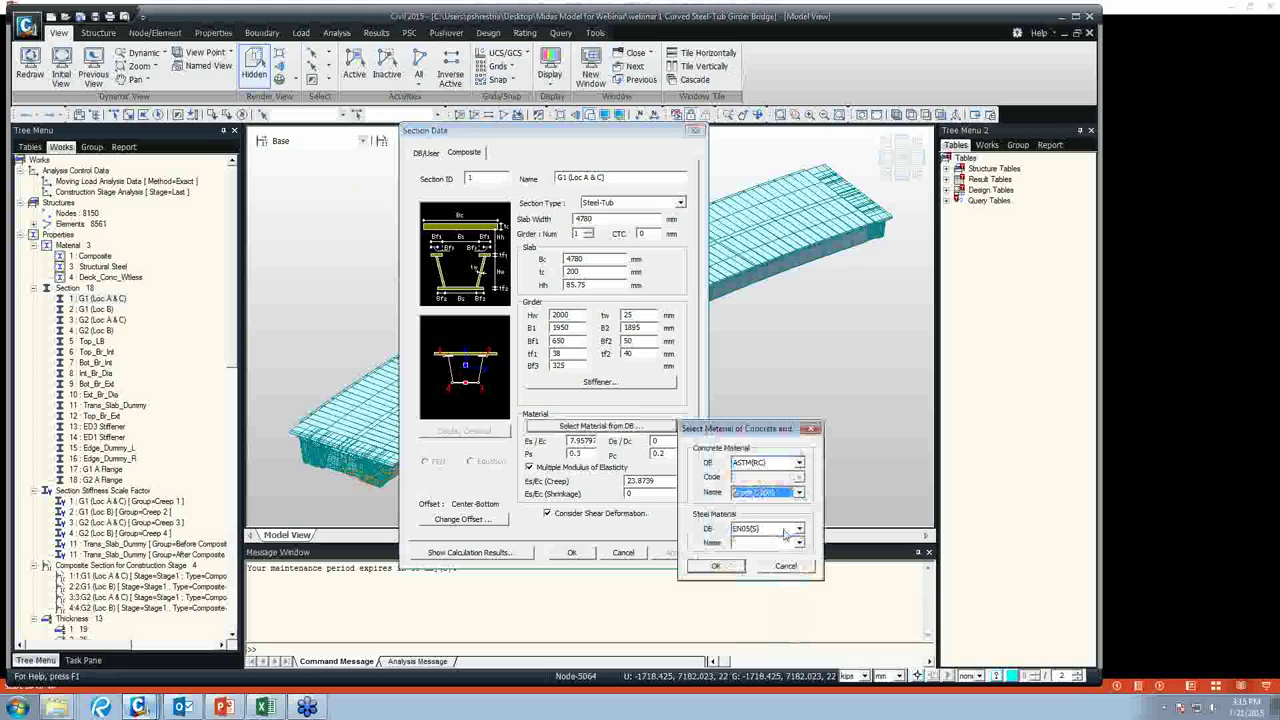
left_click(799, 541)
left_click(716, 566)
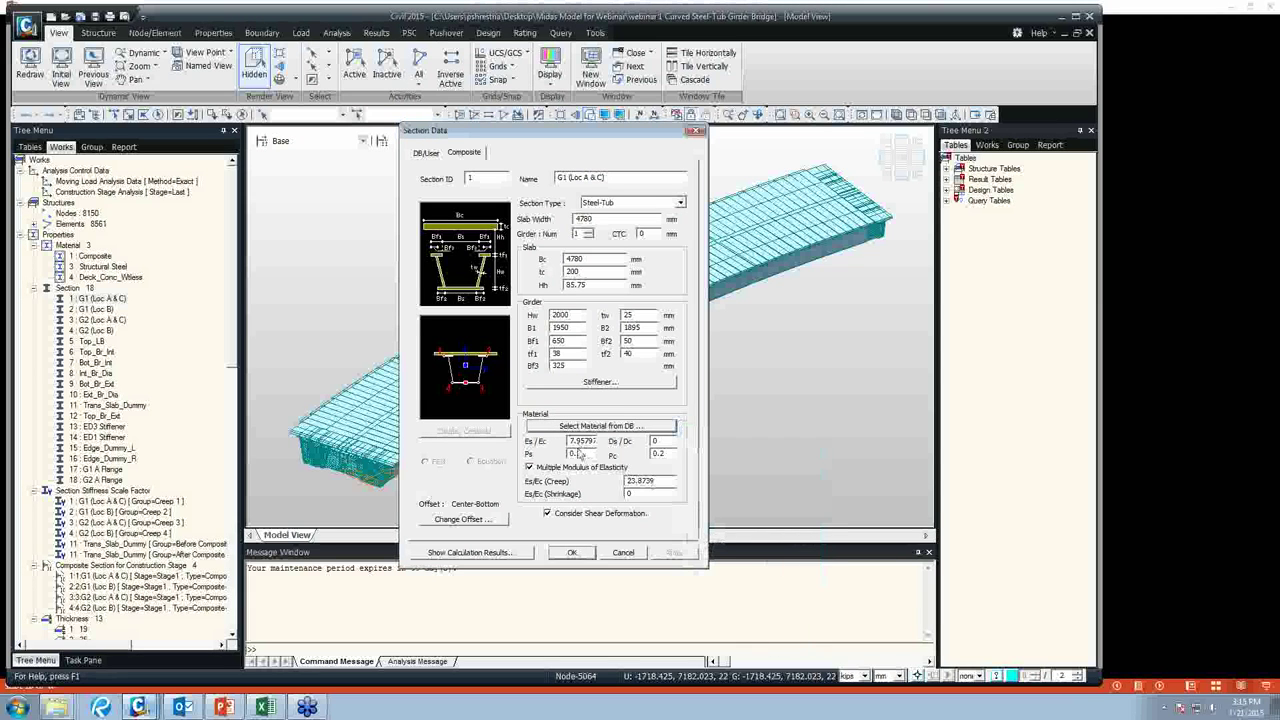
Review the section's Es/Ec, creep Es/Ec and Ds/Dc ratios, and close the section data without changes.
double_click(578, 440)
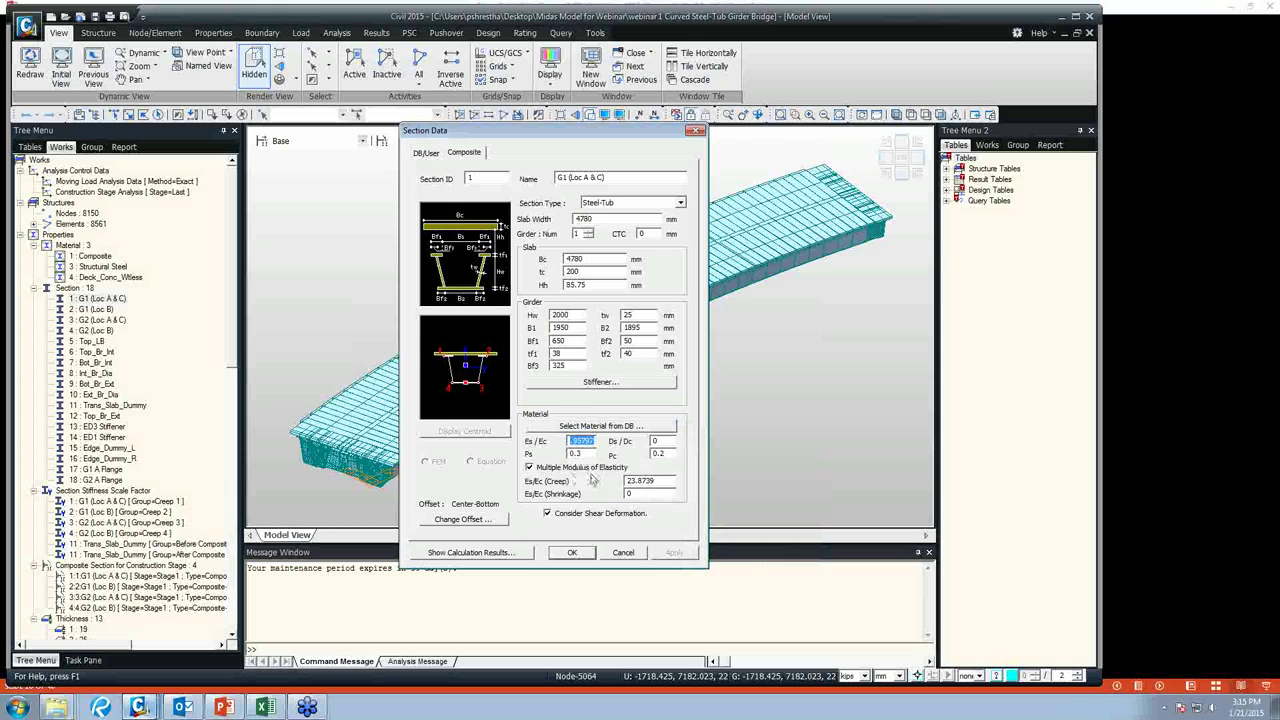
left_click_drag(658, 481, 626, 481)
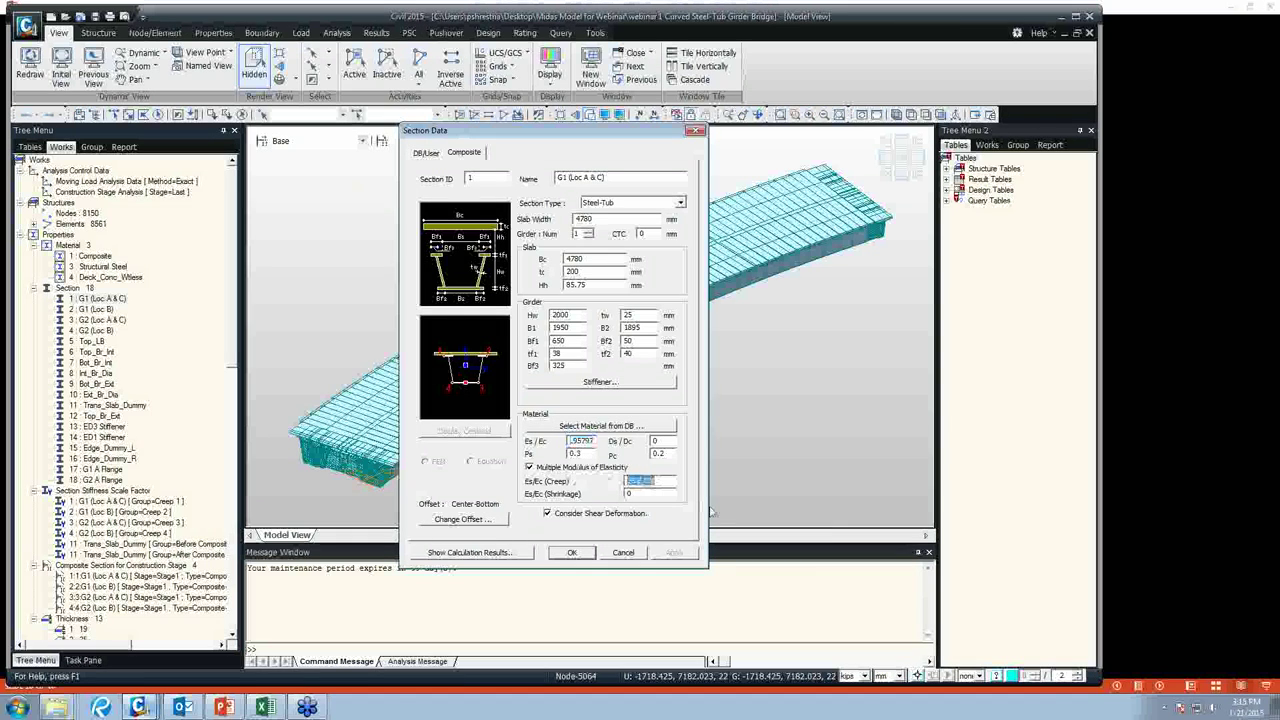
left_click_drag(596, 441, 561, 440)
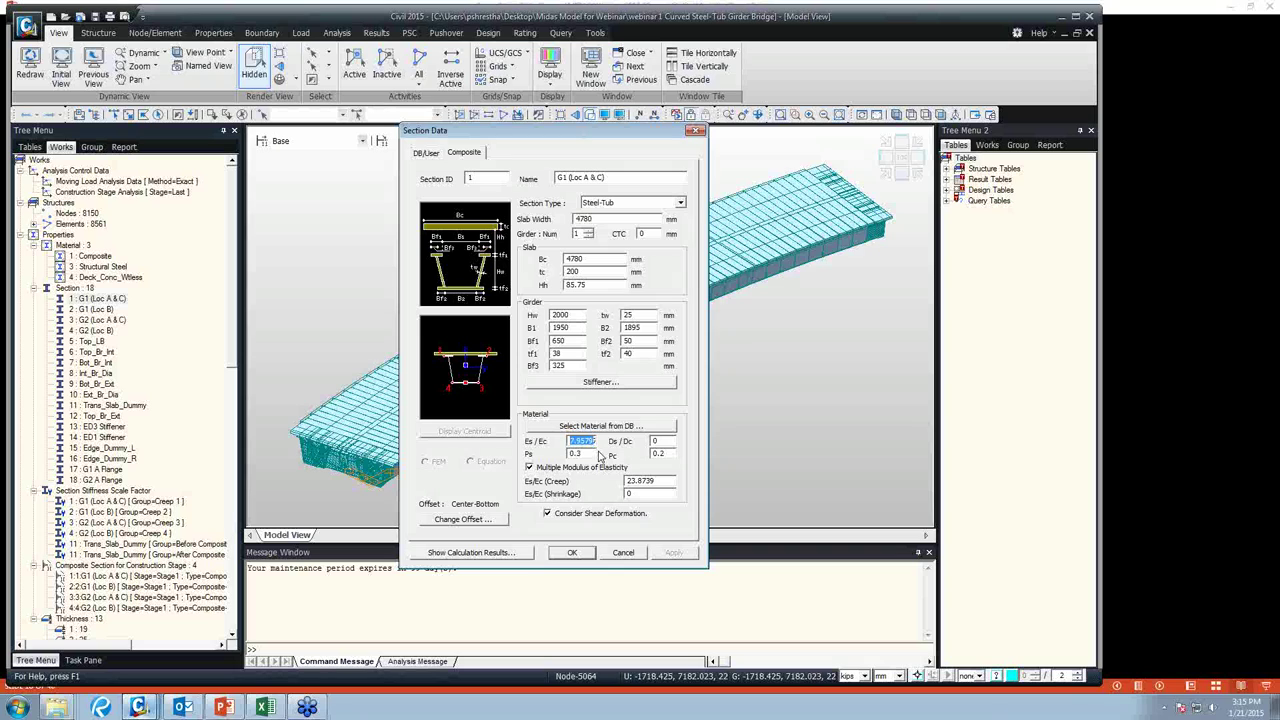
left_click(662, 441)
double_click(658, 441)
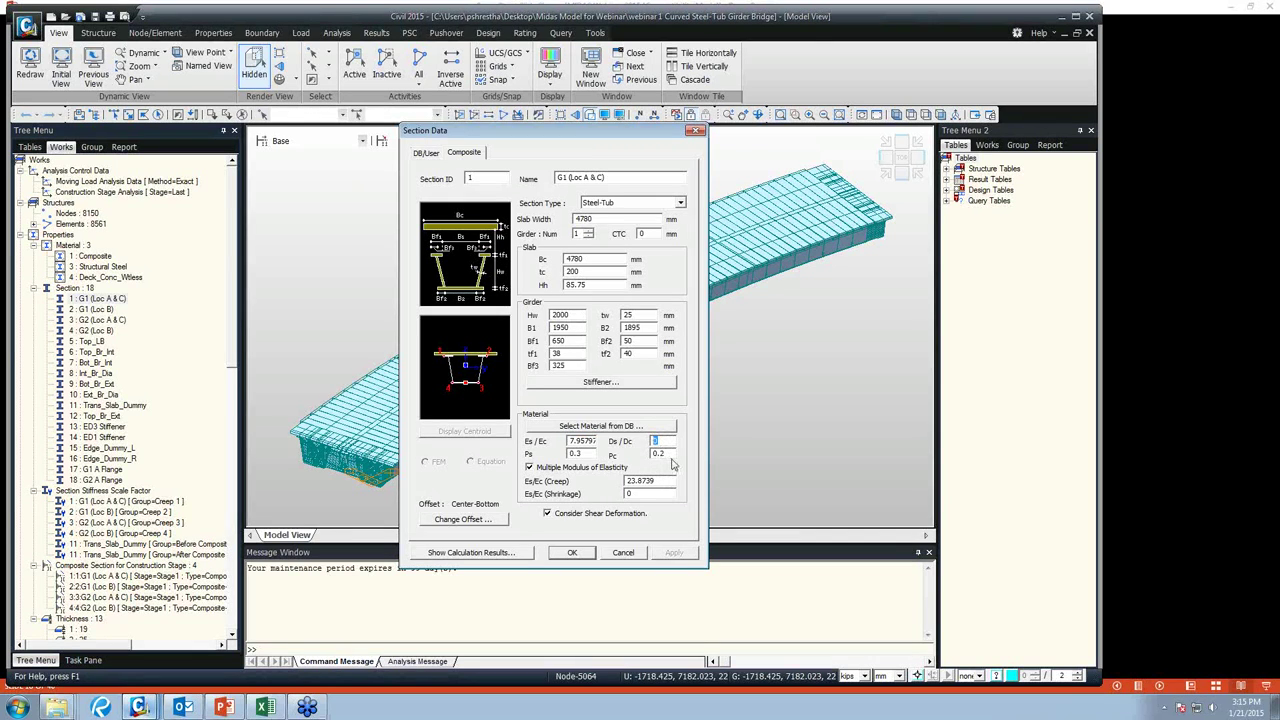
left_click(628, 554)
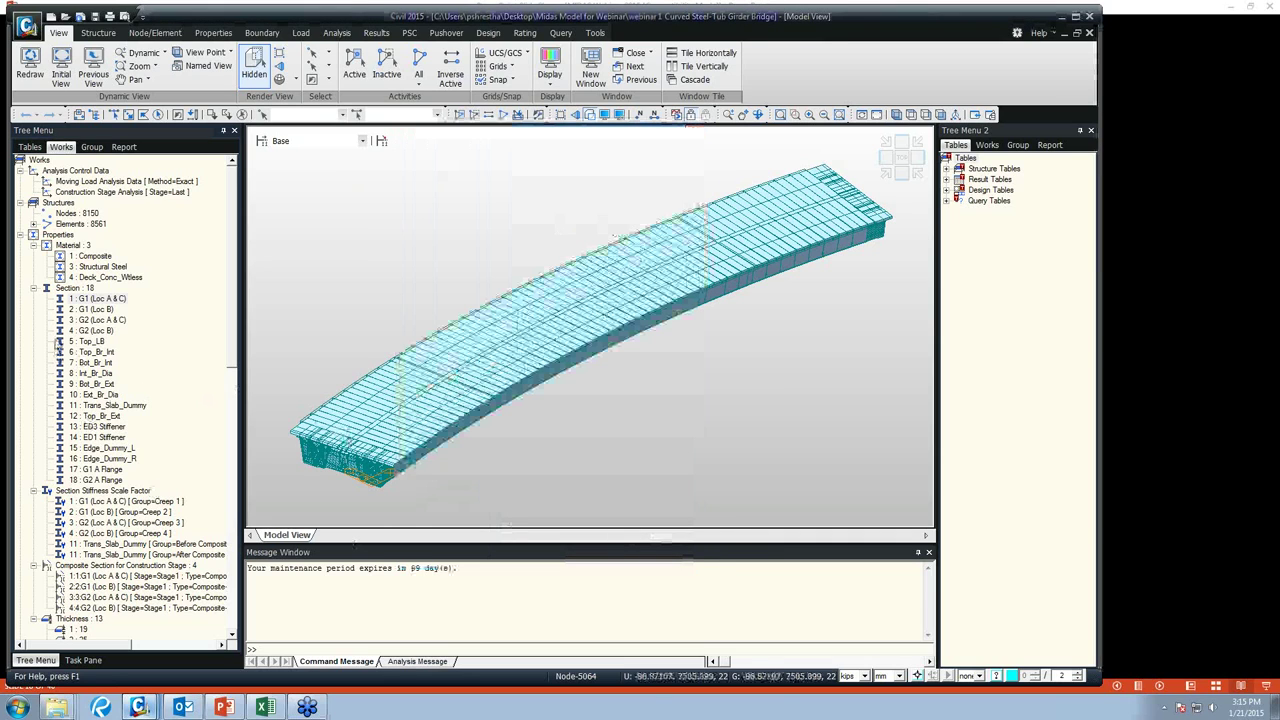
Activate only the elements using the four girder sections, G1 (Loc A & C) to G2 (Loc B), and view them from the top.
left_click(88, 299)
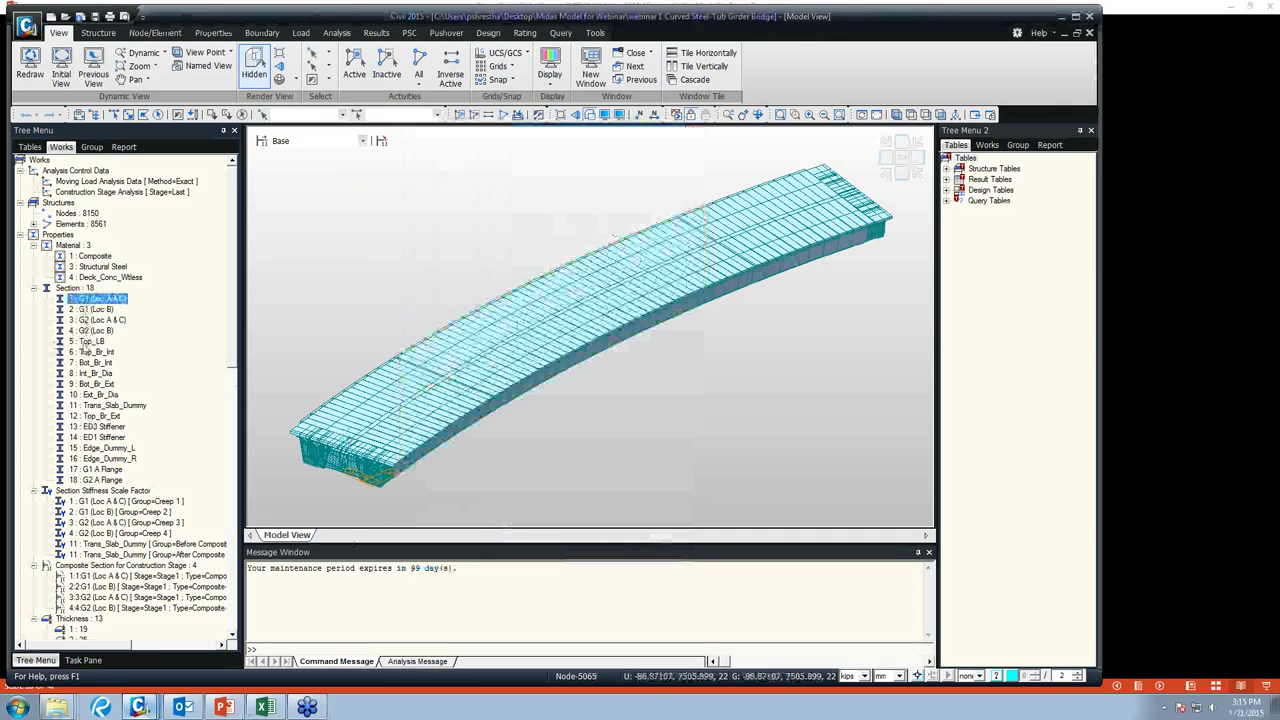
left_click(86, 330, "shift")
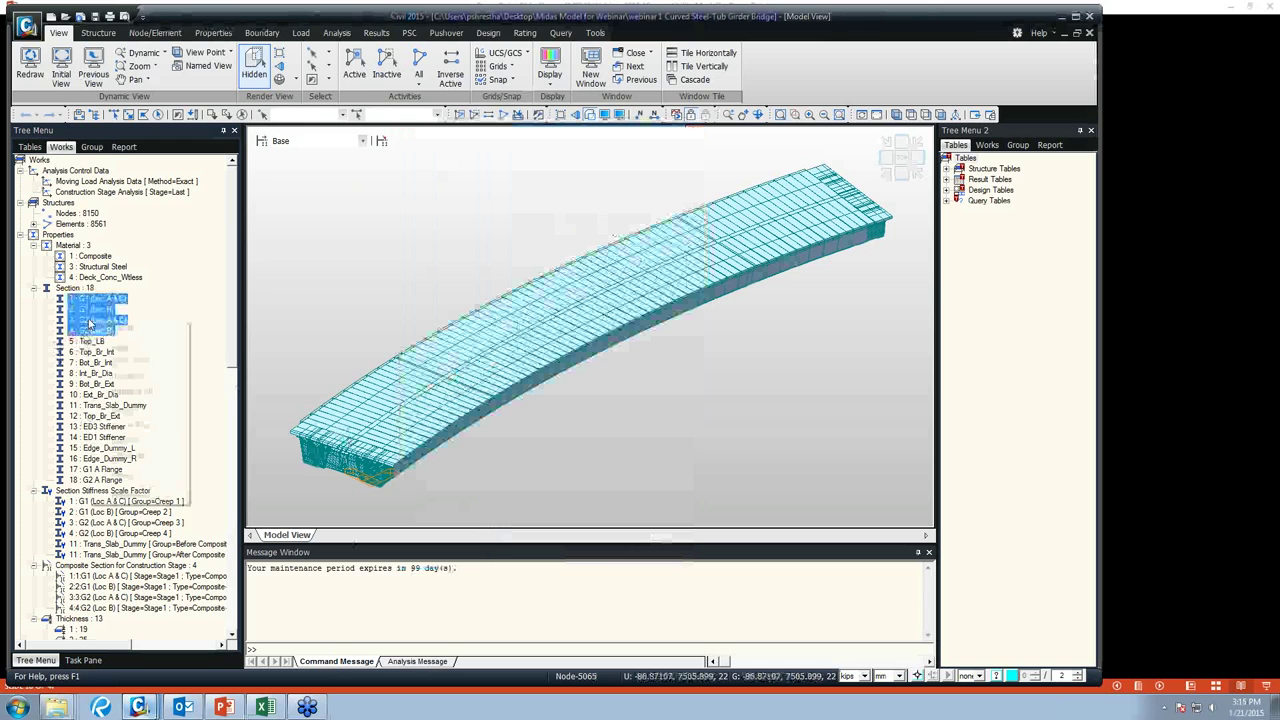
right_click(89, 321)
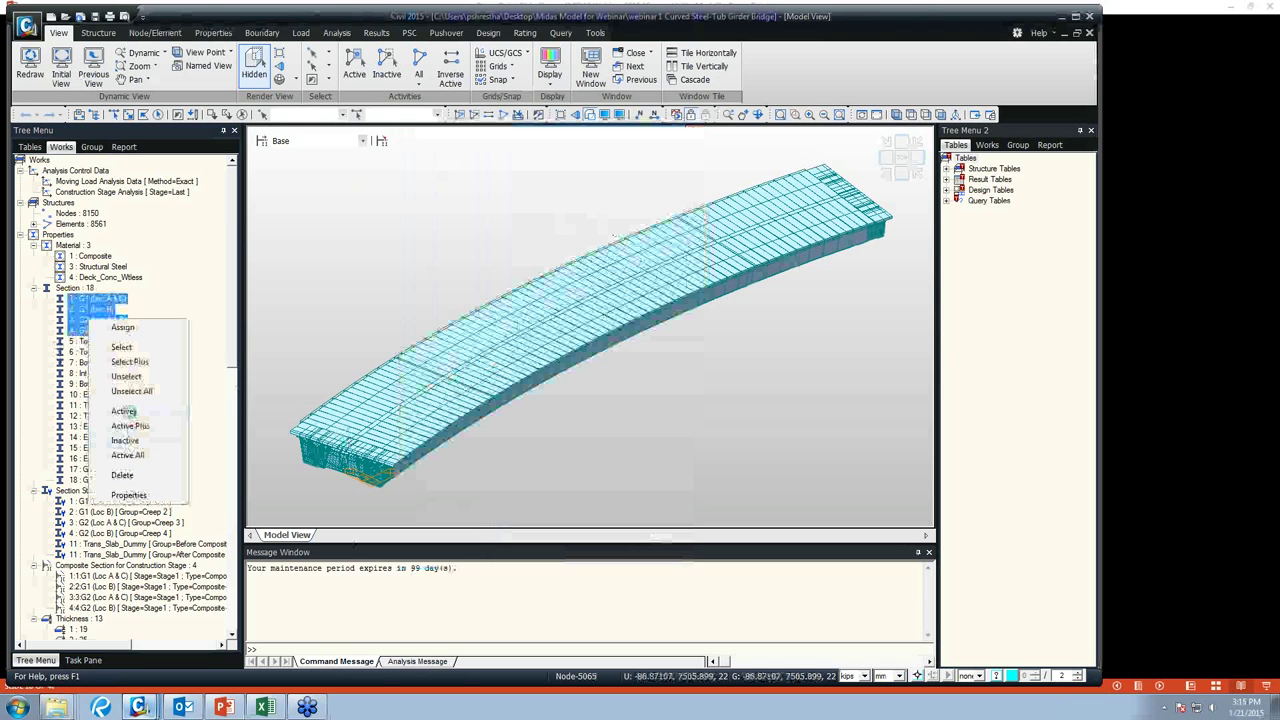
left_click(123, 411)
left_click(900, 158)
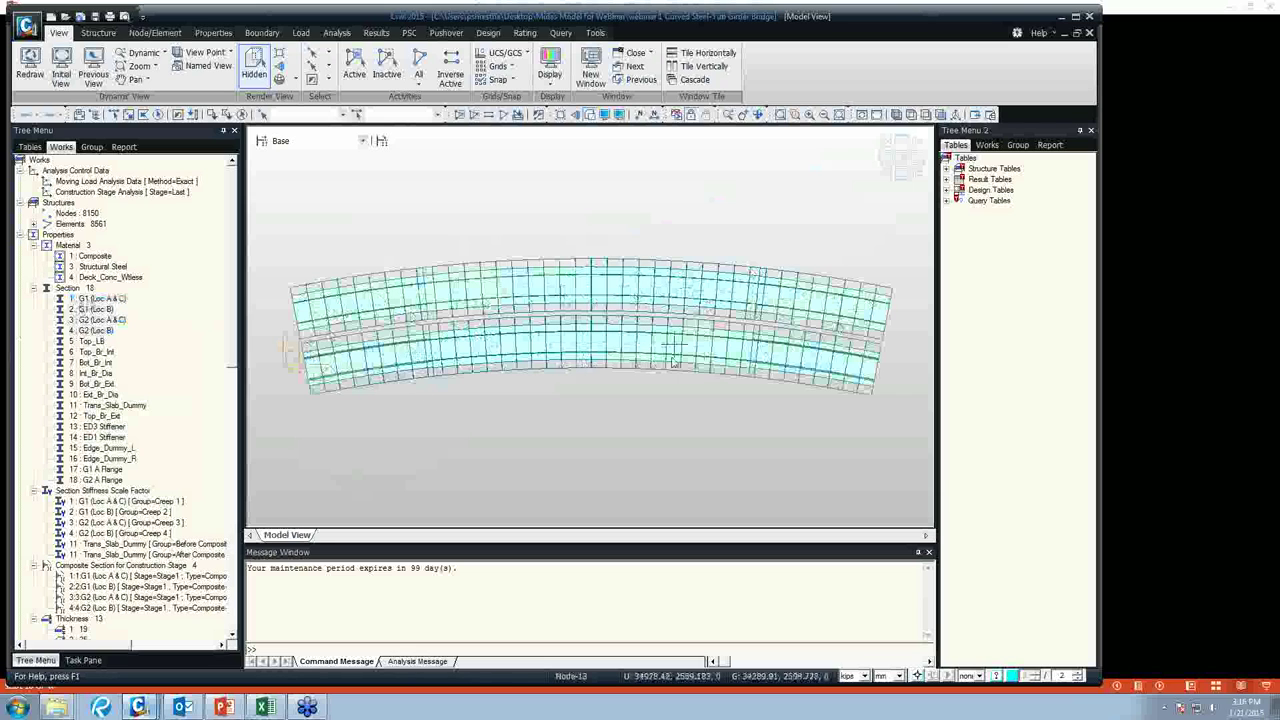
Highlight in turn the girder elements assigned to G1 (Loc A & C), G1 (Loc B), G2 (Loc A & C) and G2 (Loc B).
left_click(100, 300)
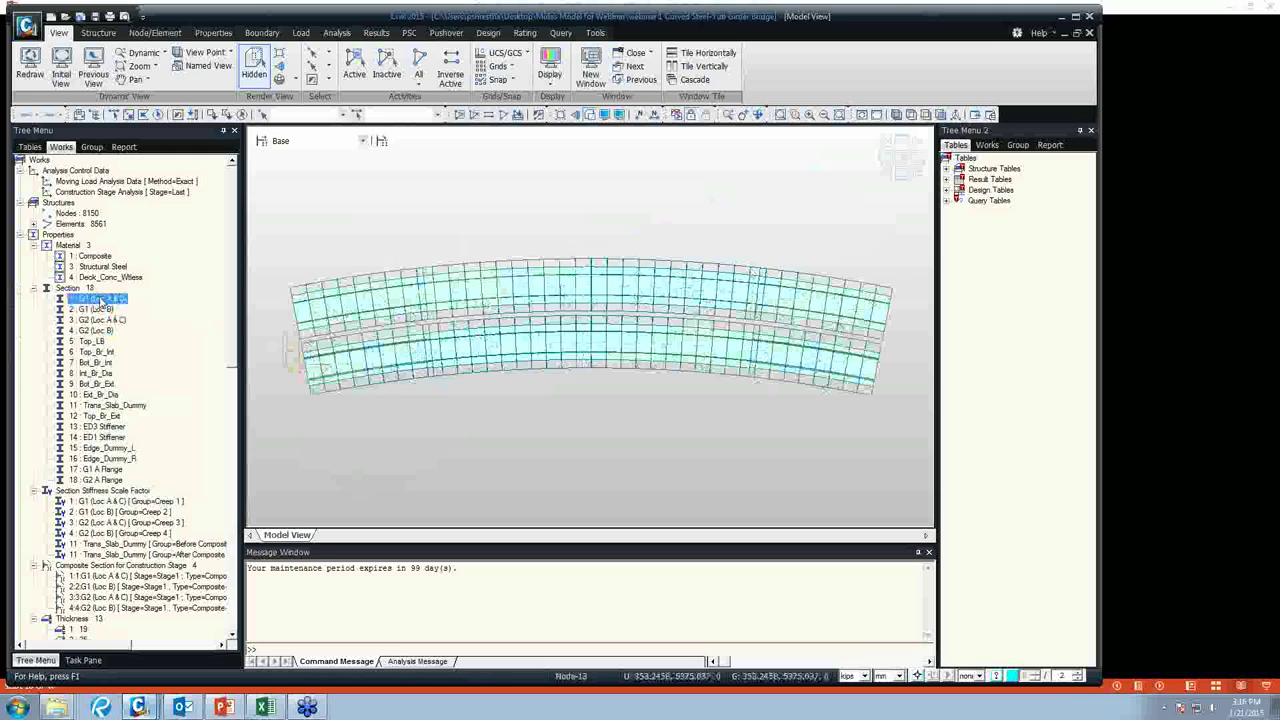
left_click(96, 309)
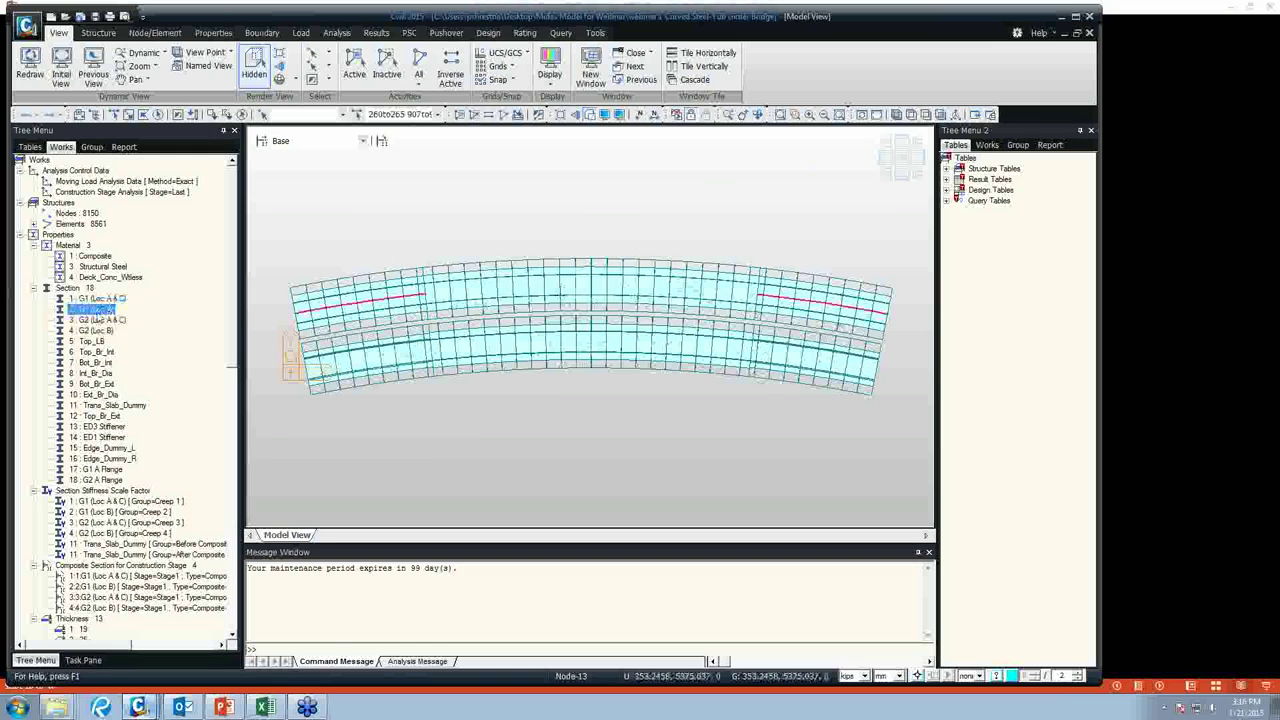
left_click(97, 320)
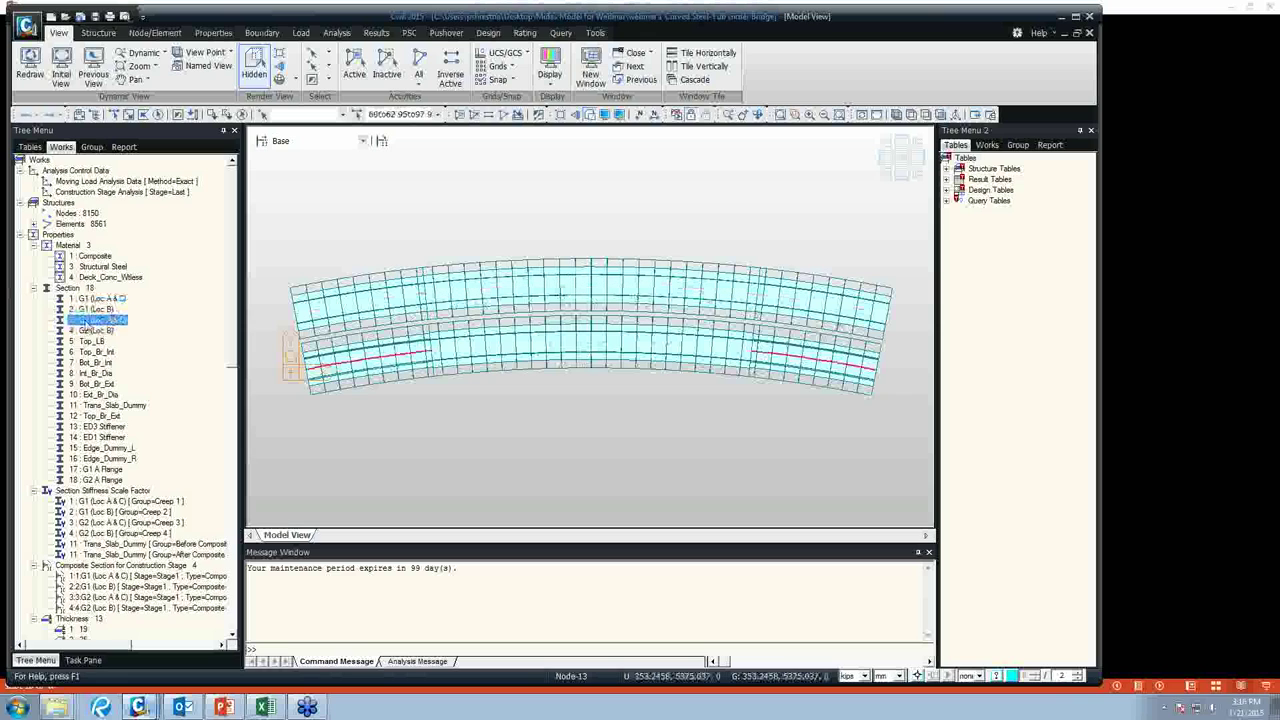
left_click(92, 331)
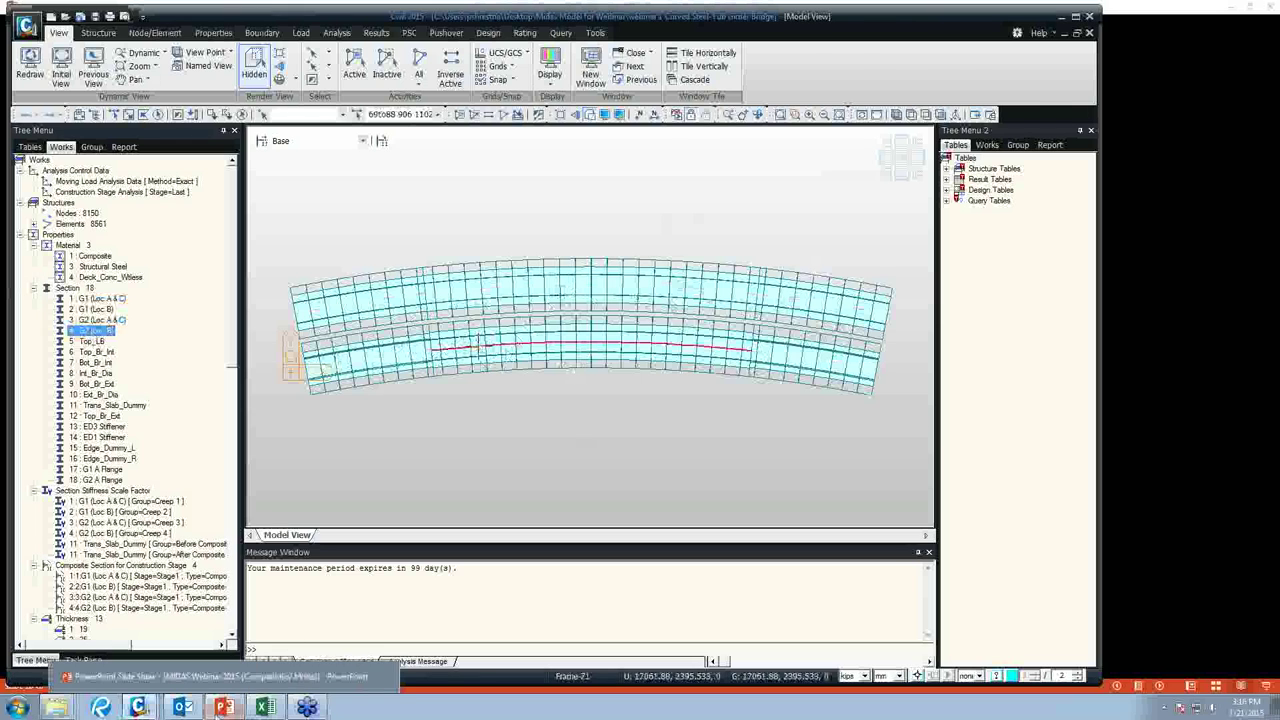
Switch to PowerPoint, show the Typical Section slide, and advance to the "Bridge Modeling – Dummy Element" slide.
left_click(224, 707)
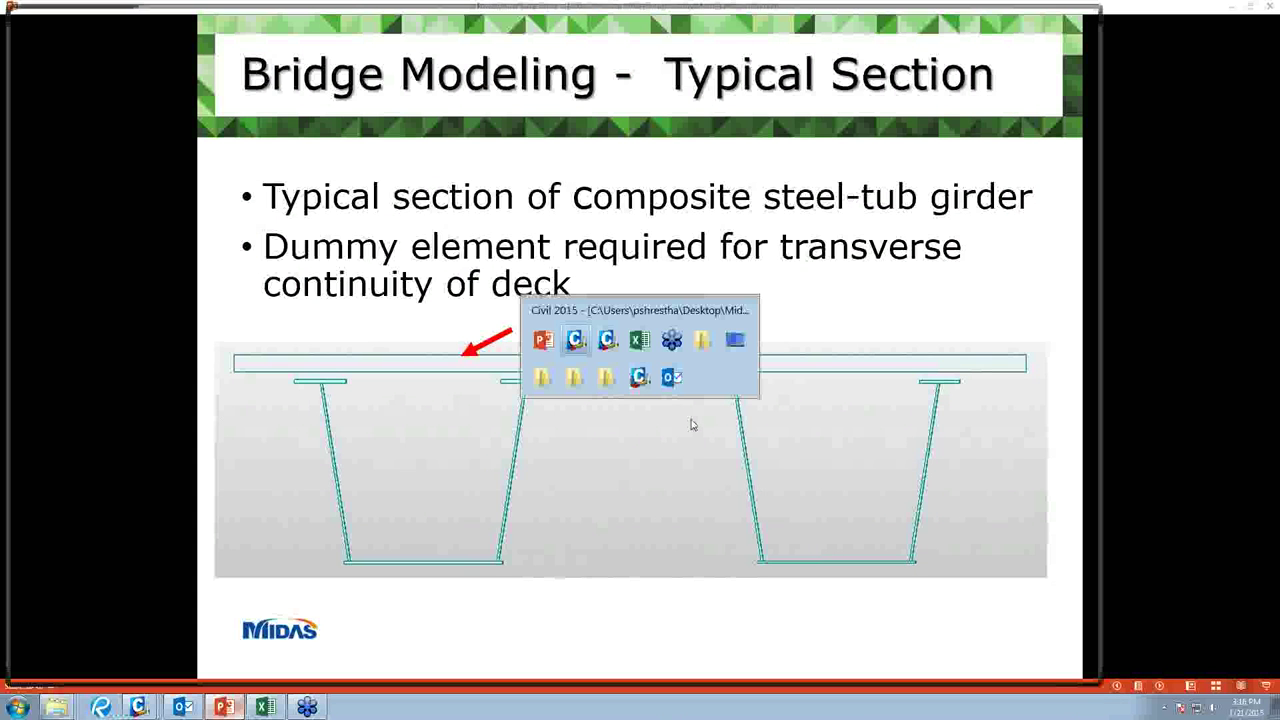
key("alt+Tab")
left_click(224, 704)
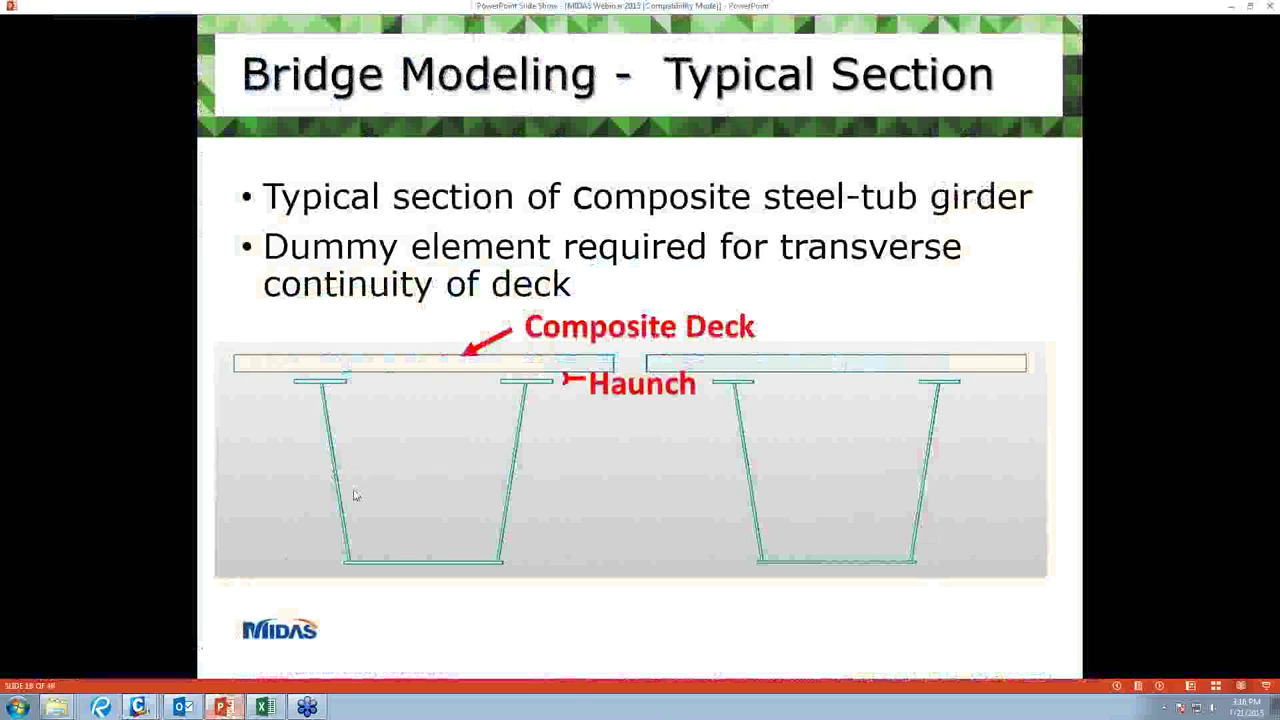
left_click(437, 545)
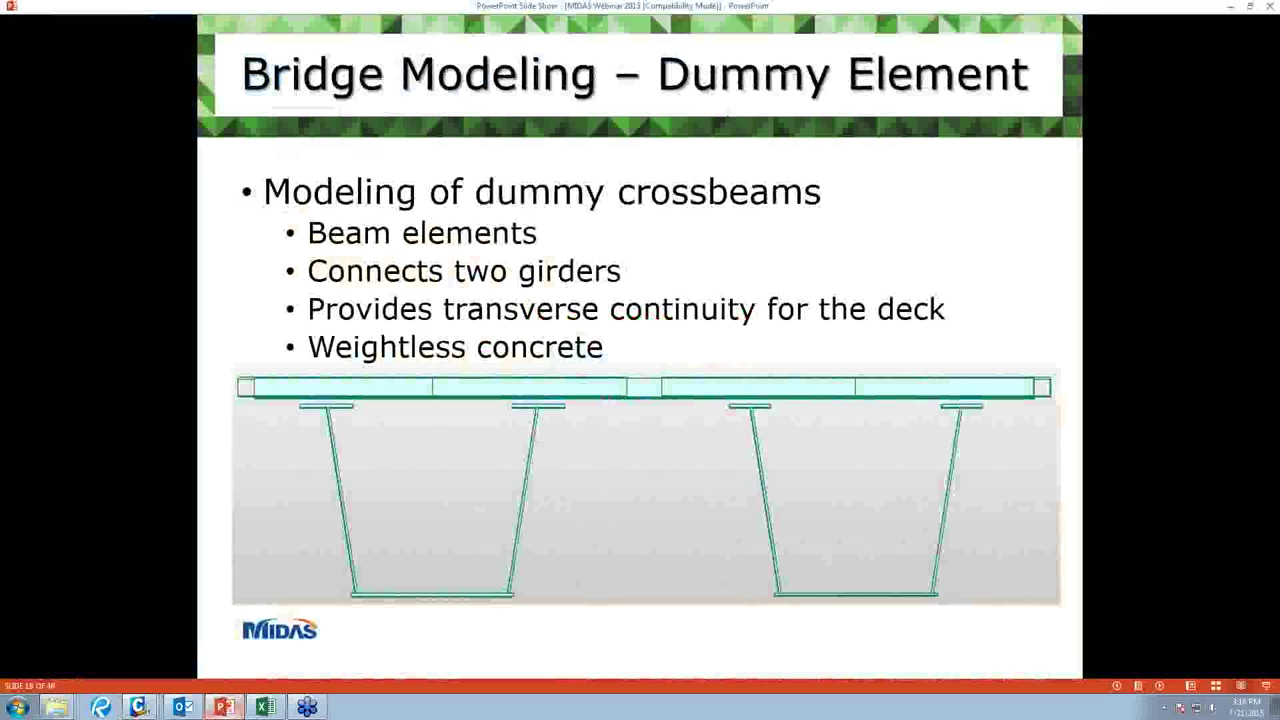
key("Right")
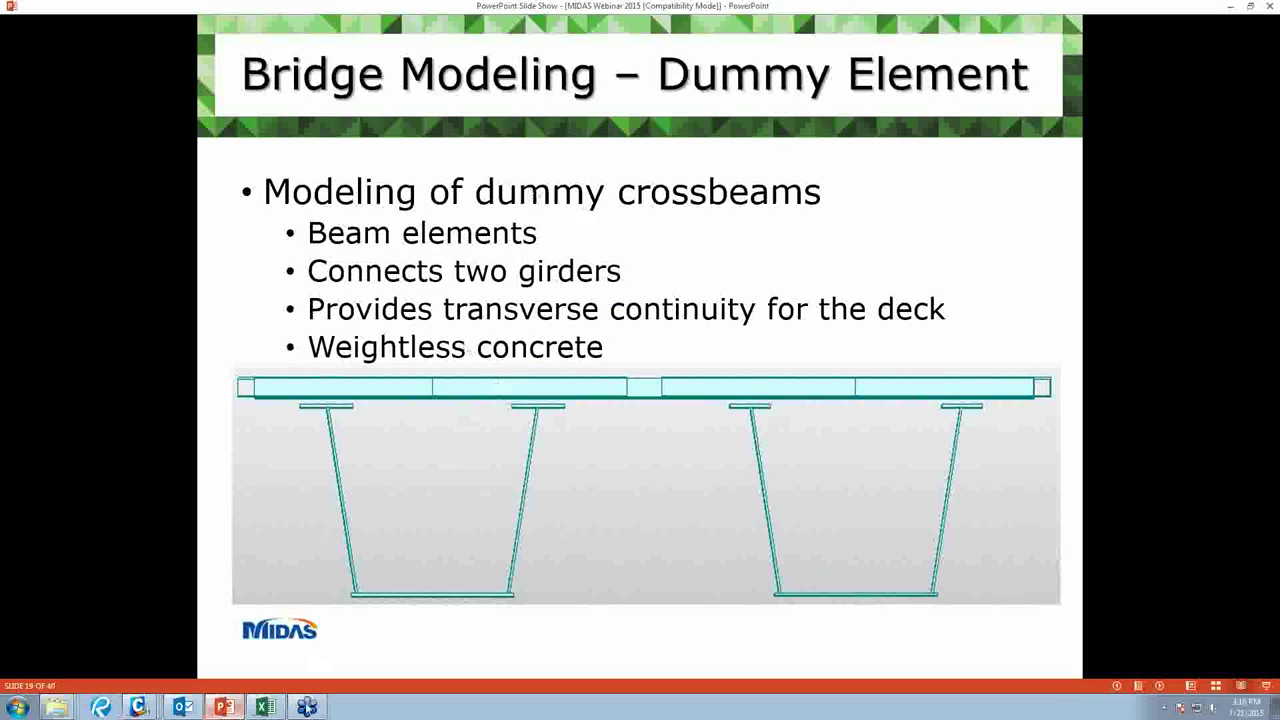
Switch back to midas Civil, review the Trans_Slab_Dummy section data without changes, and point out the Deck_Conc_Wtless material.
key("alt+Tab")
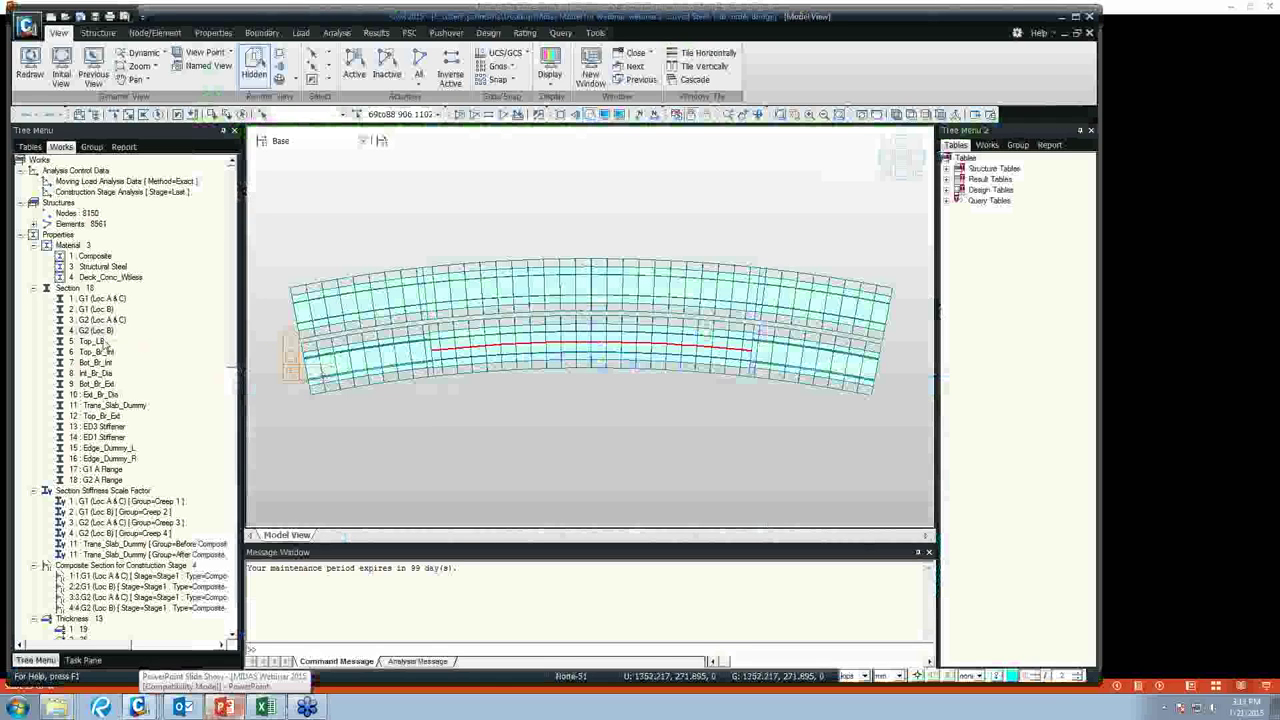
left_click(106, 405)
right_click(111, 408)
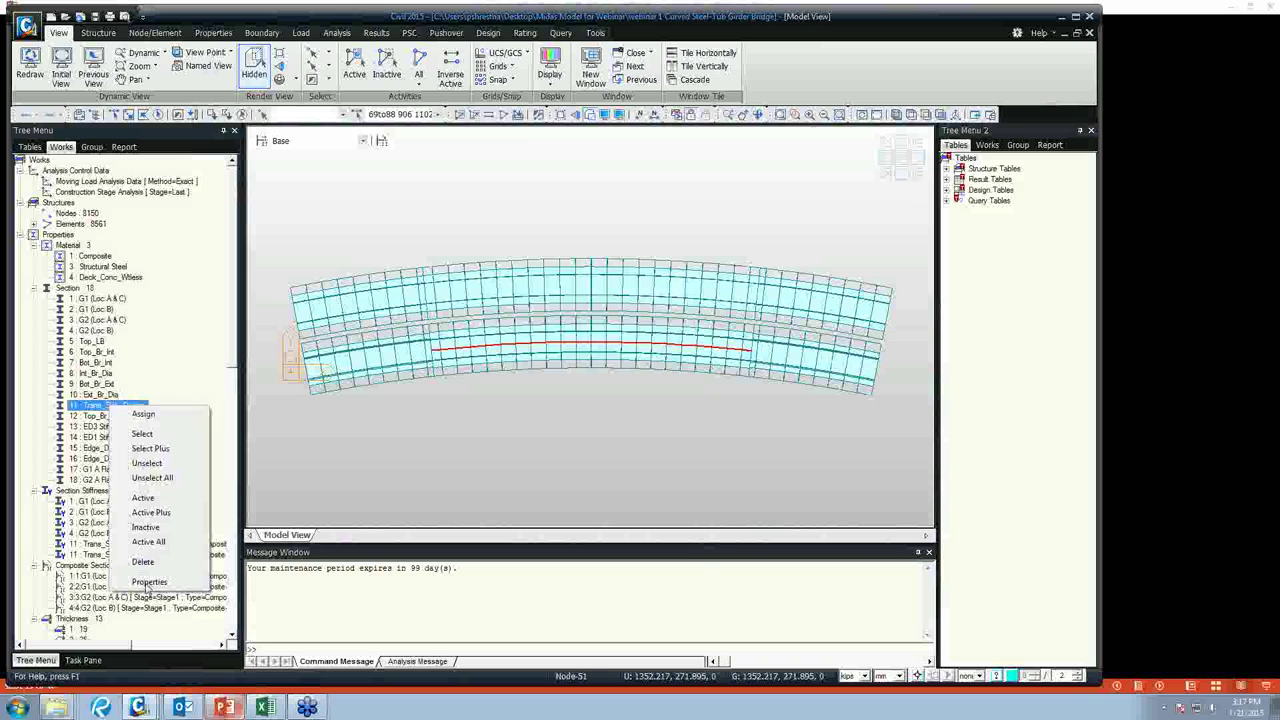
left_click(148, 583)
left_click(616, 333)
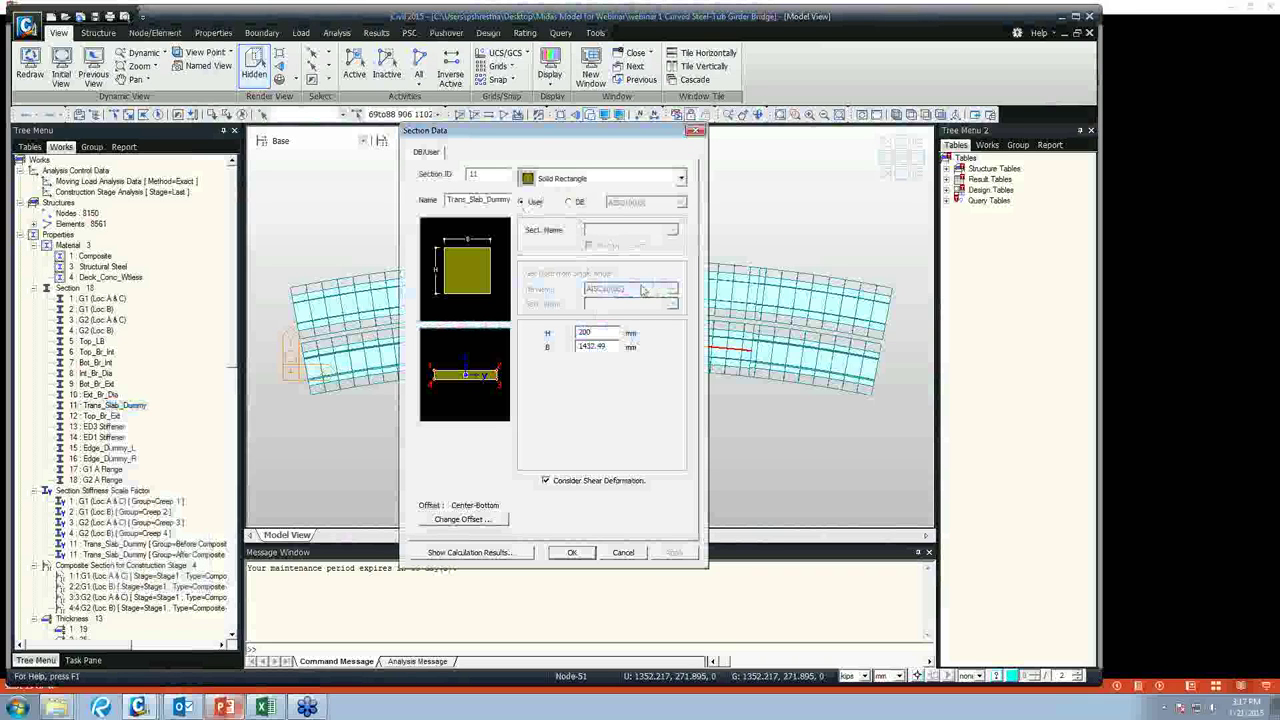
left_click(624, 553)
left_click(107, 278)
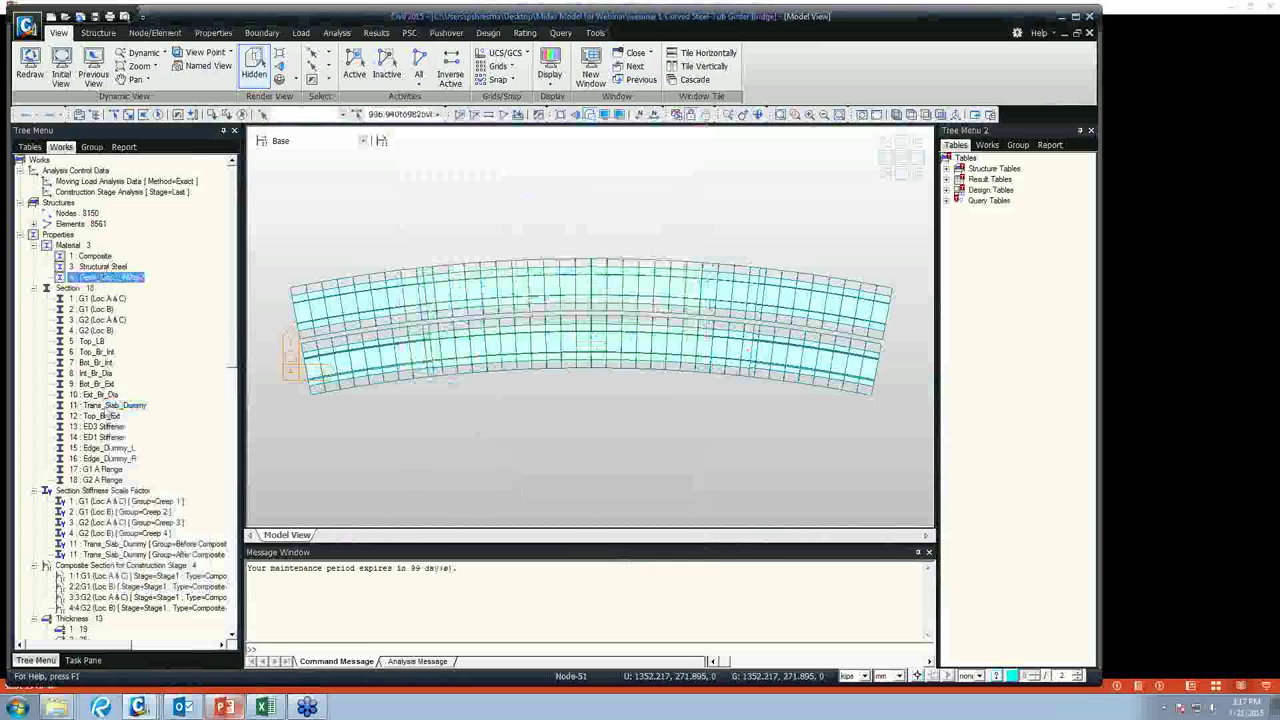
Add the Trans_Slab_Dummy elements to the active girders and show the model in isometric view.
left_click(108, 405)
right_click(108, 408)
left_click(160, 490)
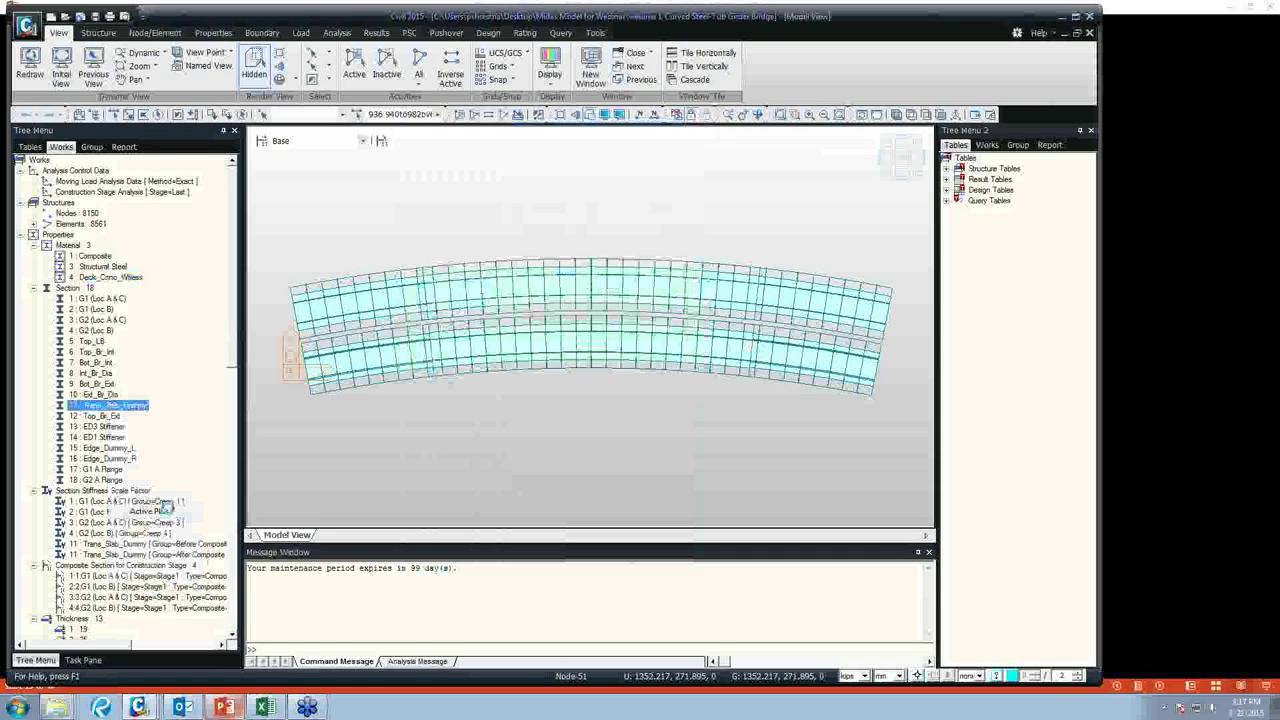
left_click(890, 176)
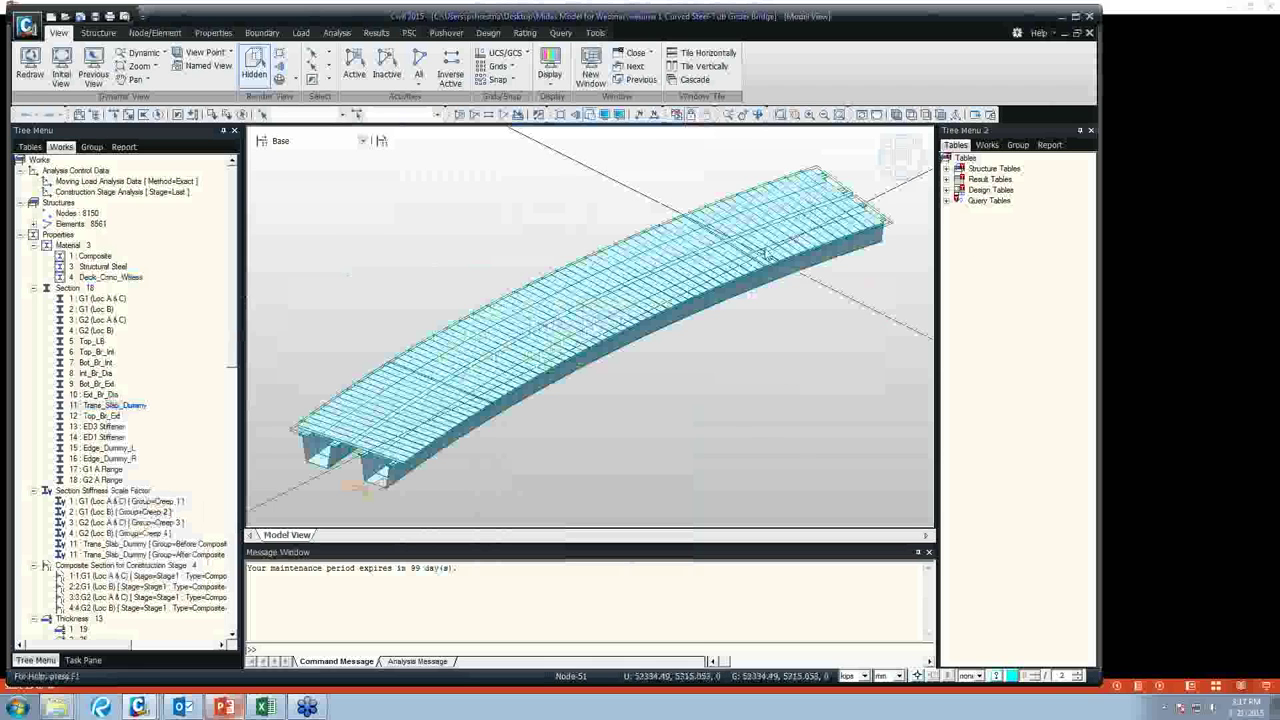
Highlight the Deck_Conc_Wtless elements and deactivate the Trans_Slab_Dummy elements.
left_click(110, 277)
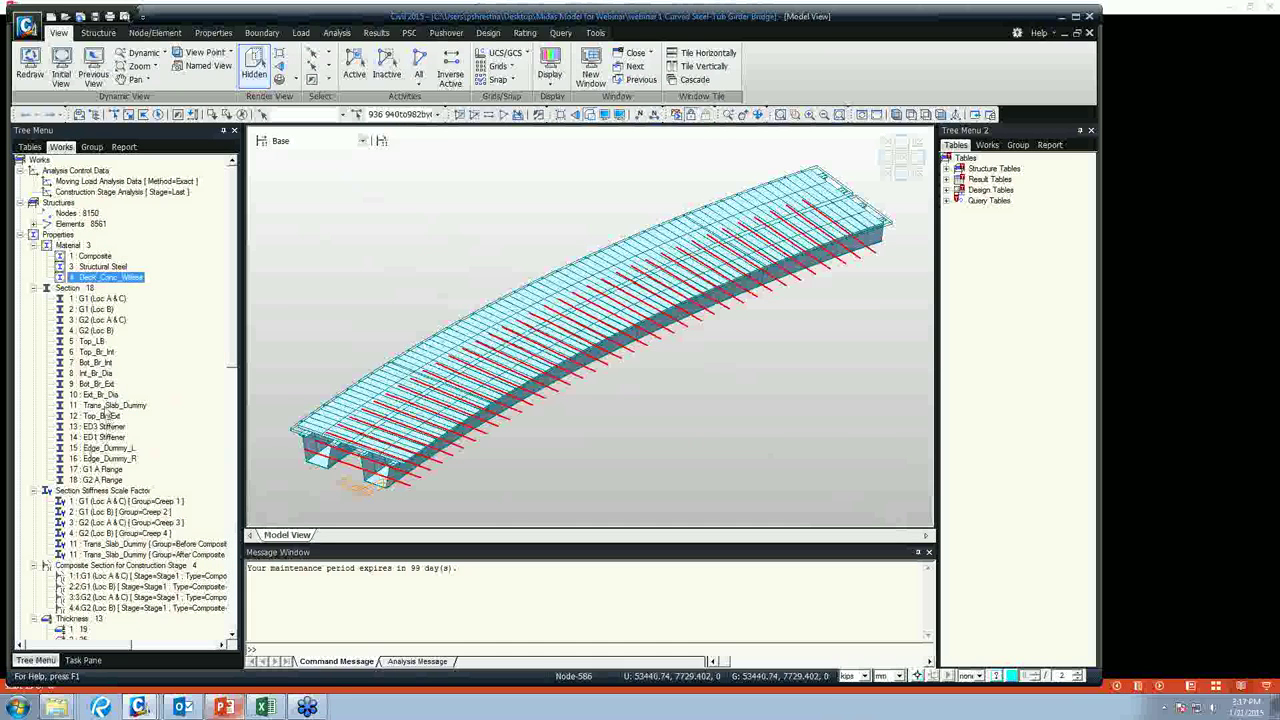
right_click(117, 405)
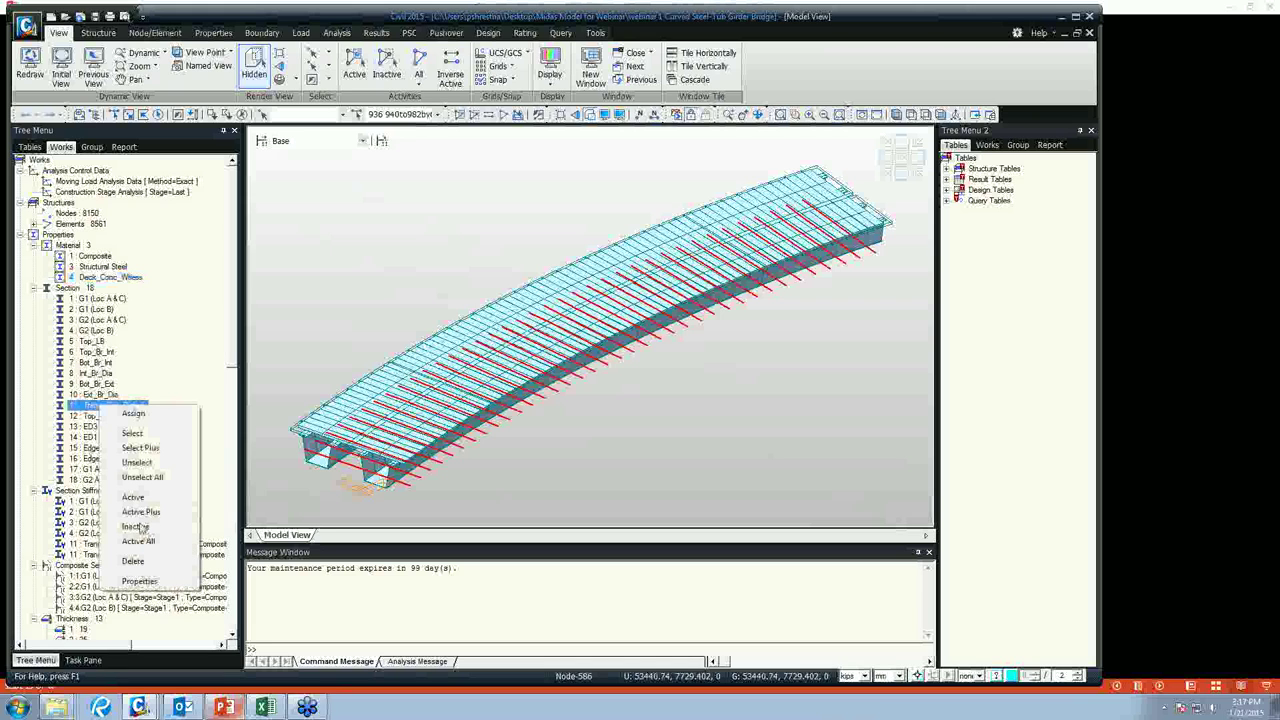
left_click(145, 527)
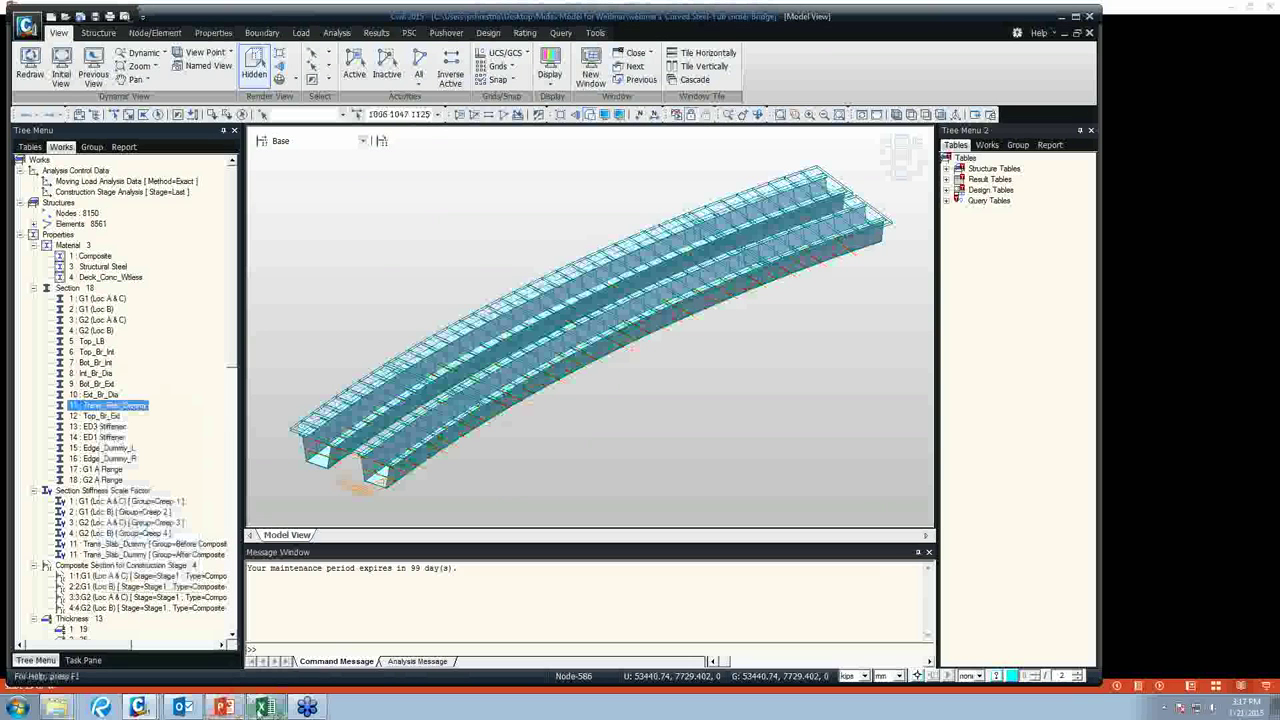
Switch to PowerPoint and advance past the dummy crossbeams with girder slide to the "Bridge Modeling – Cross Frames" slide.
left_click(223, 707)
left_click(478, 468)
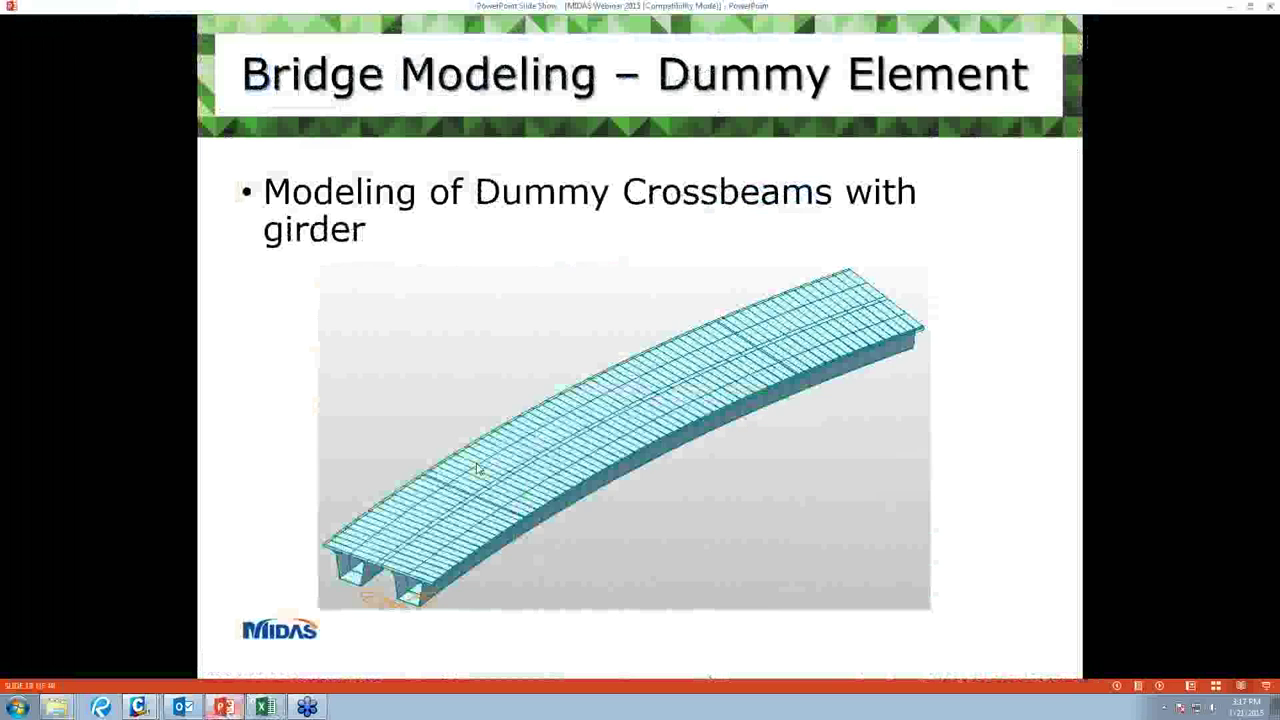
left_click(478, 468)
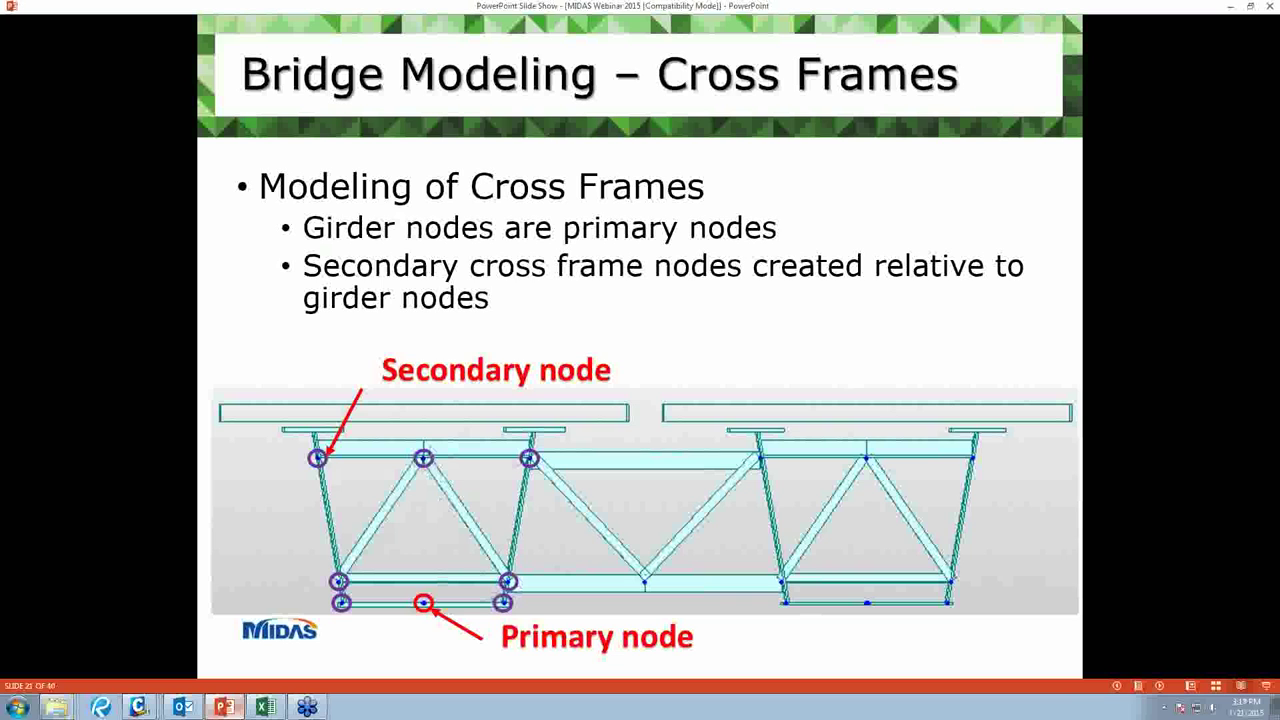
Advance the presentation through the primary and secondary node and rigid elastic link slides to "Bridge Modeling – Cross Frame Releases".
key("Right")
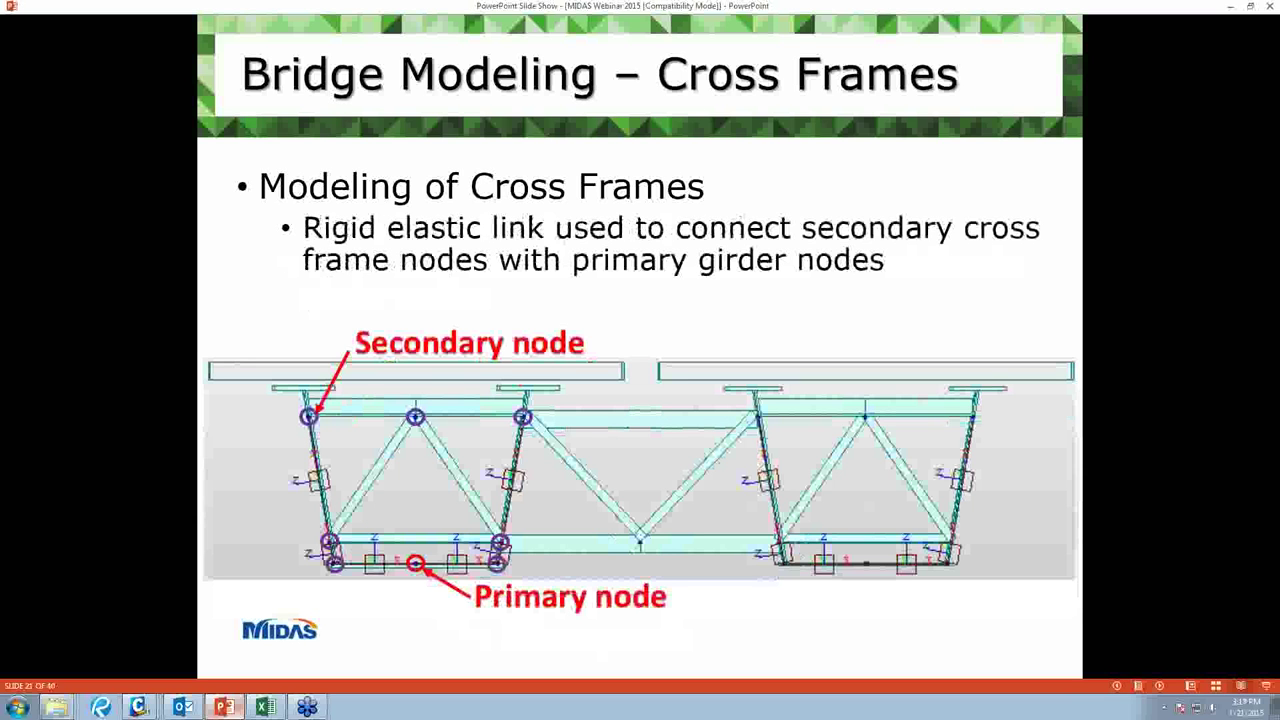
key("Right")
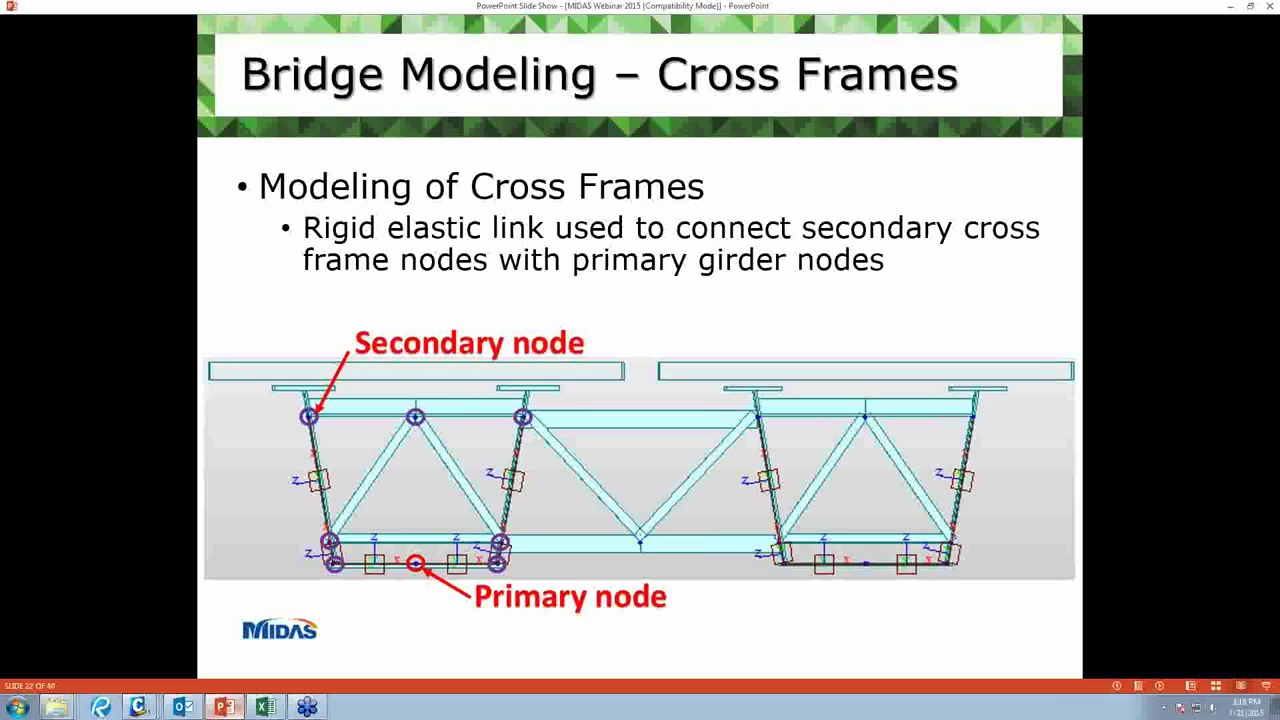
key("Right")
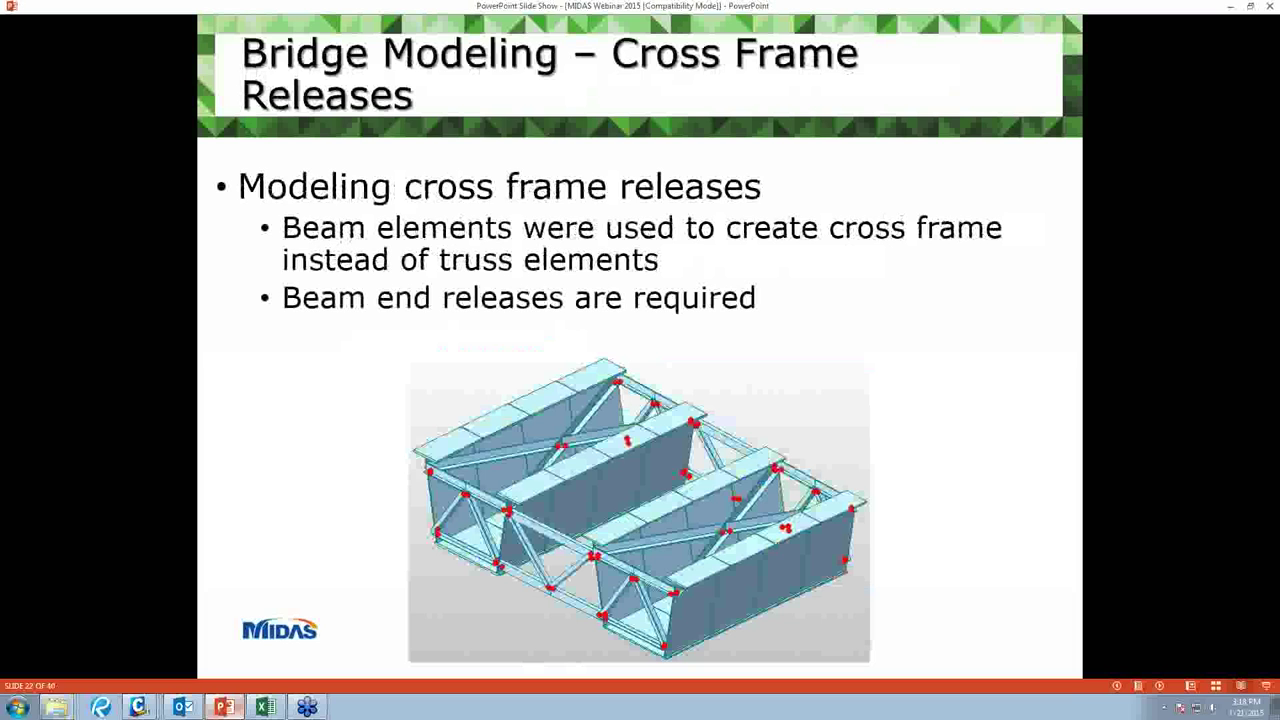
key("Right")
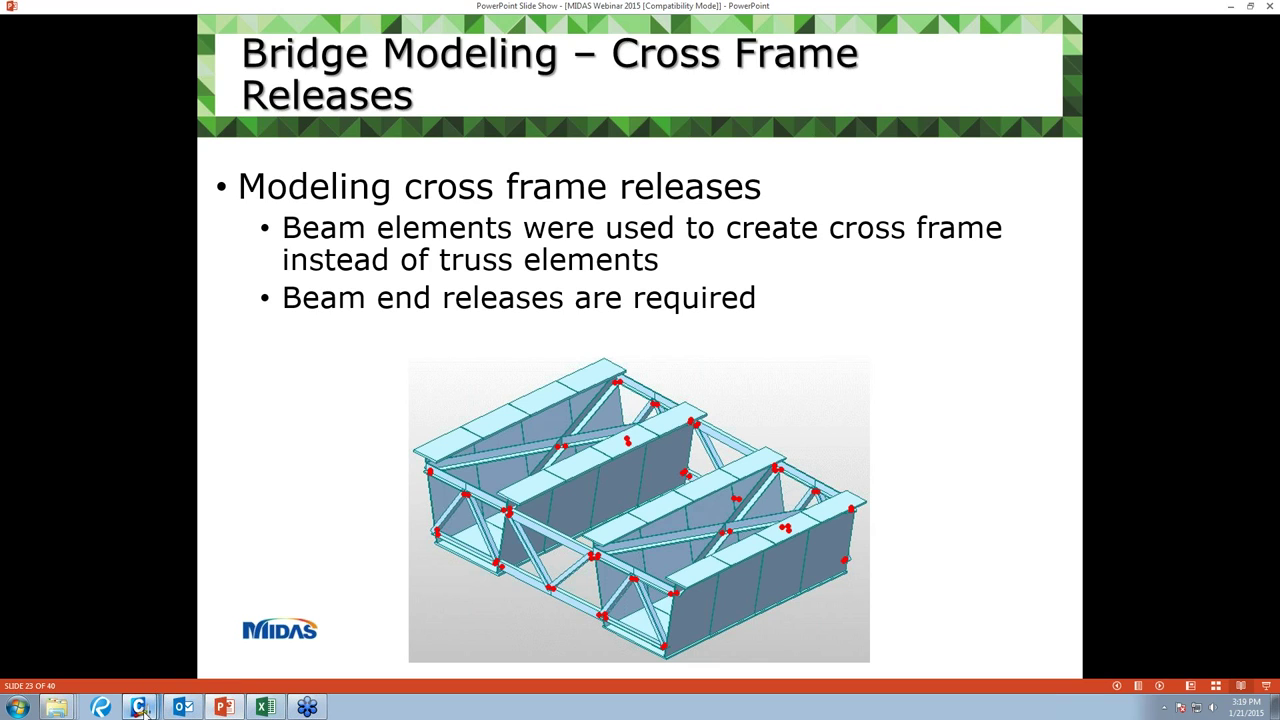
Switch to midas Civil's webinar 1 Curved Steel-Tub Girder Bridge model, list its groups in Tree Menu 2, and activate the Box Girder CS structure group.
mouse_move(143, 710)
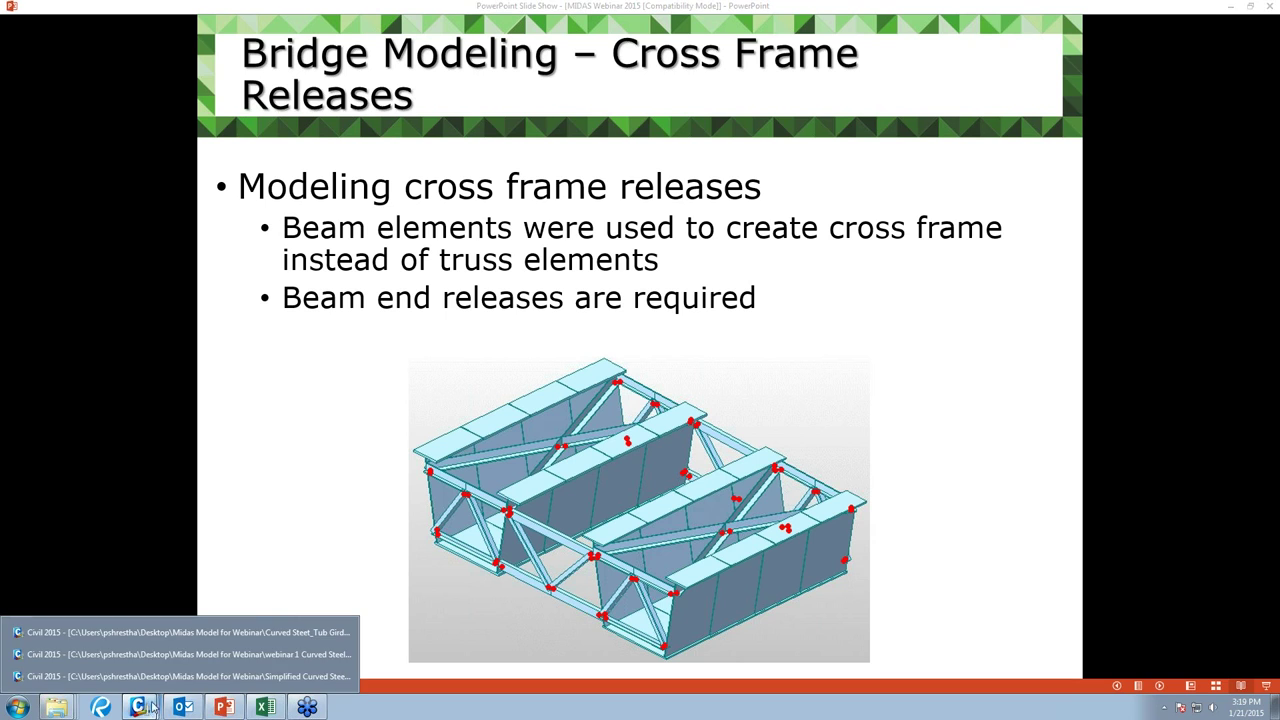
left_click(212, 650)
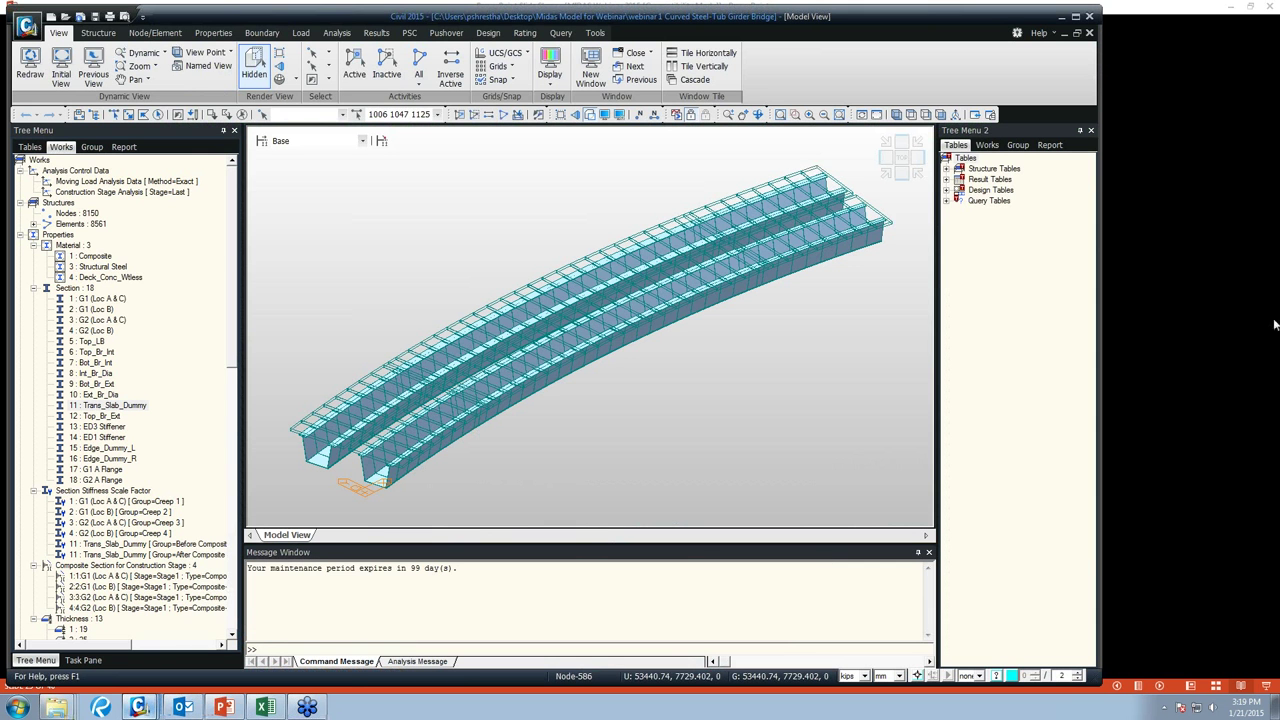
left_click(987, 145)
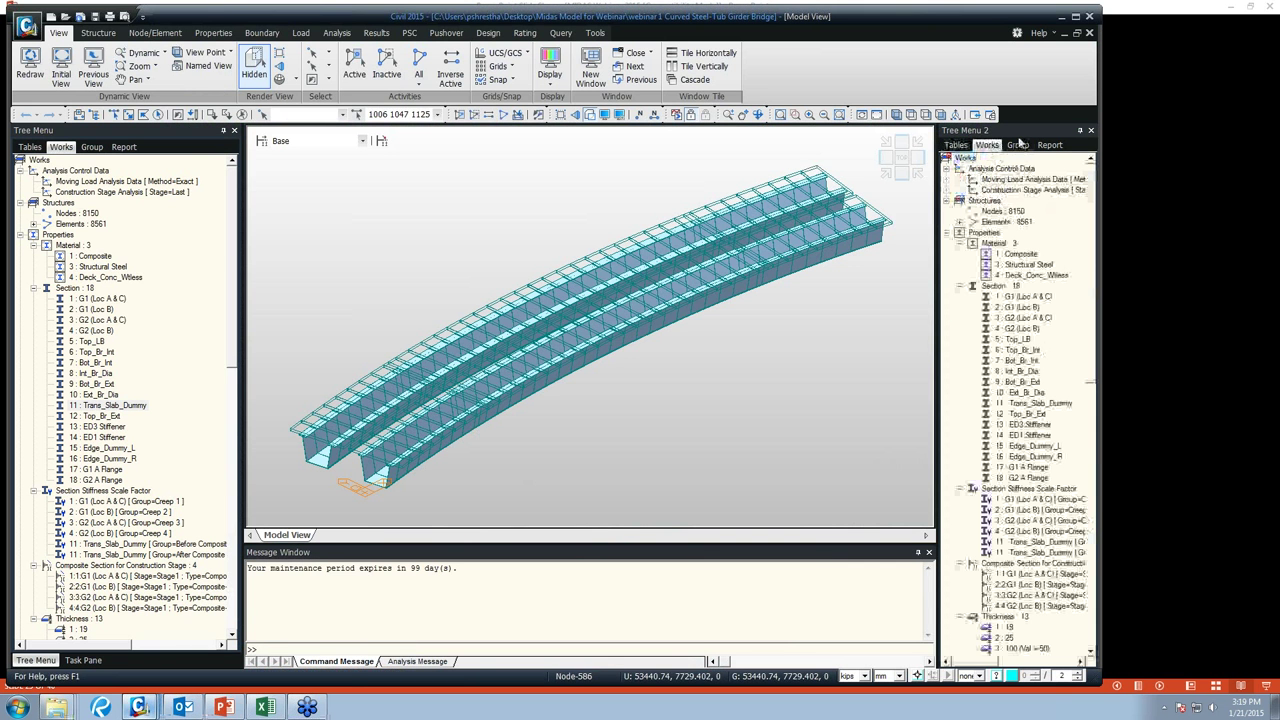
left_click(1017, 145)
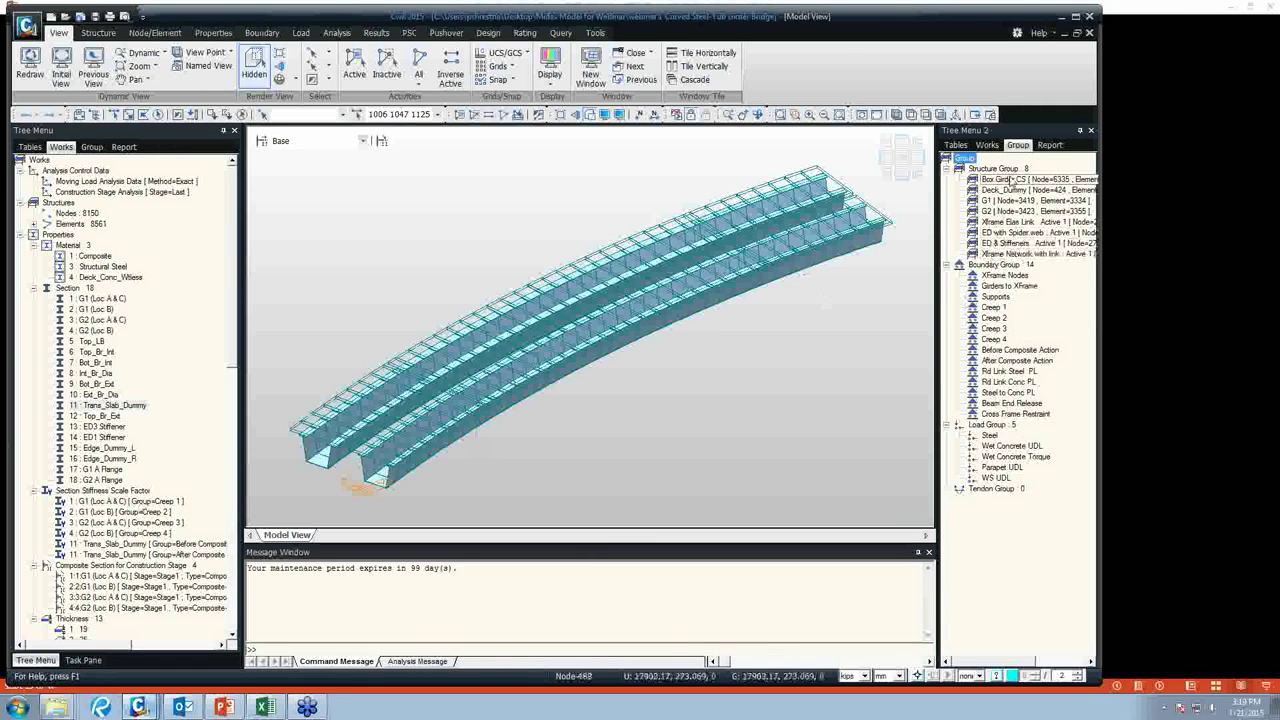
right_click(1028, 180)
left_click(1042, 270)
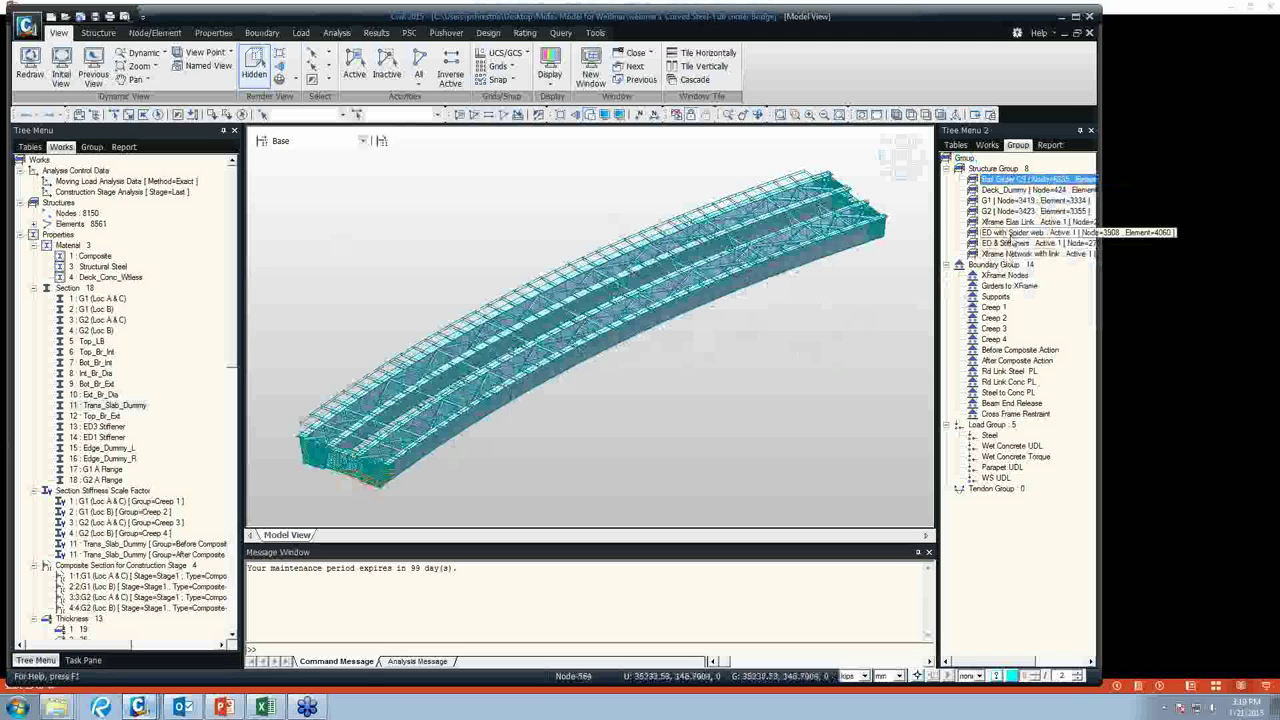
Activate only the Xframe Elas Link structure group and turn on the display of its nodes.
left_click(1012, 223)
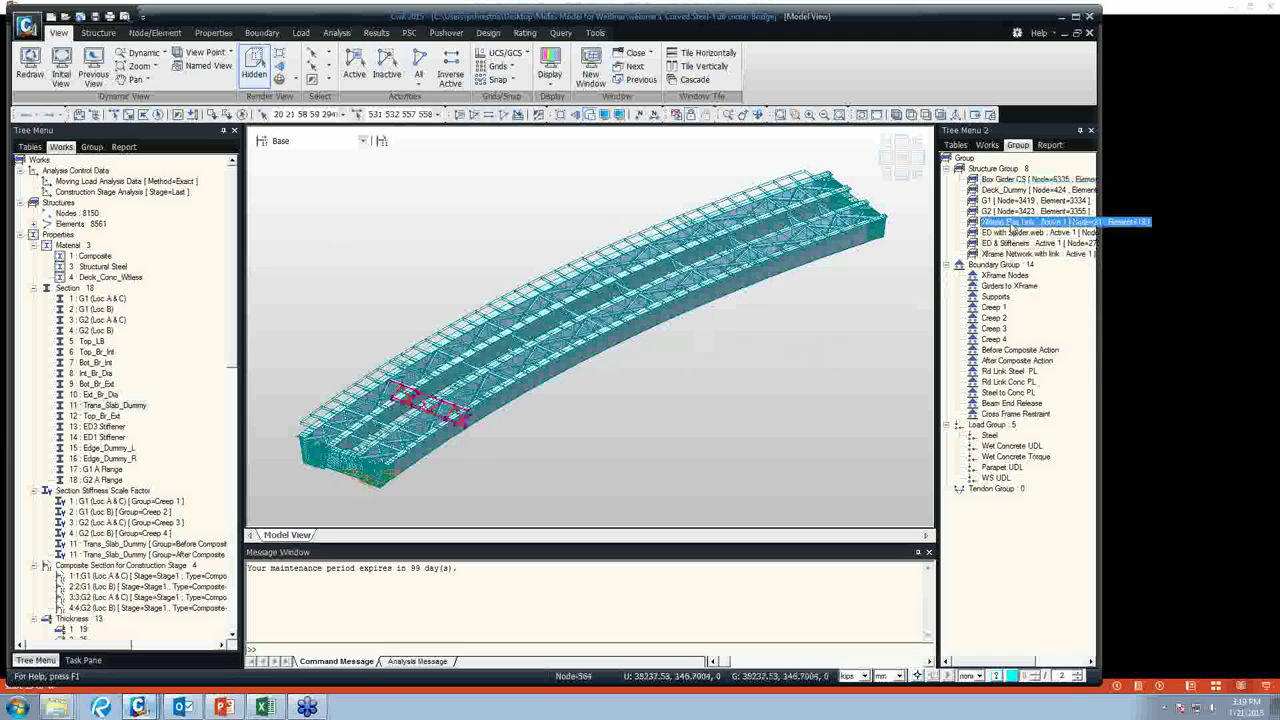
right_click(1012, 225)
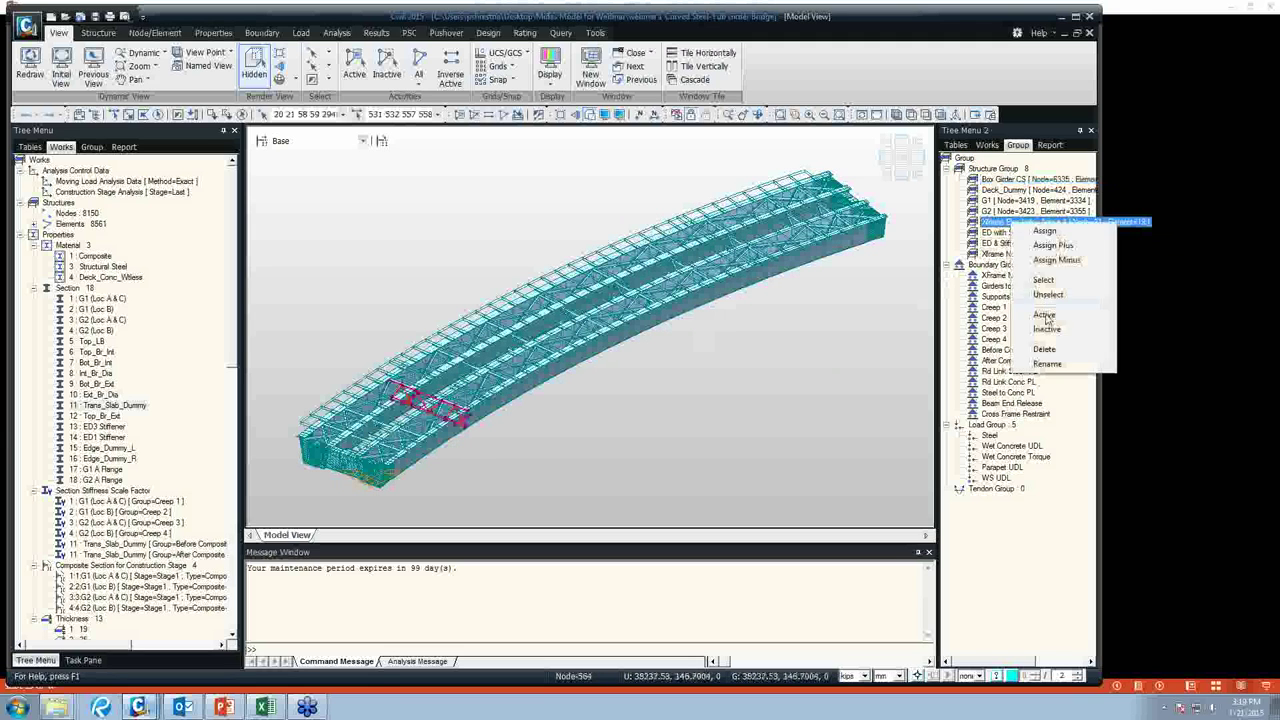
left_click(1045, 325)
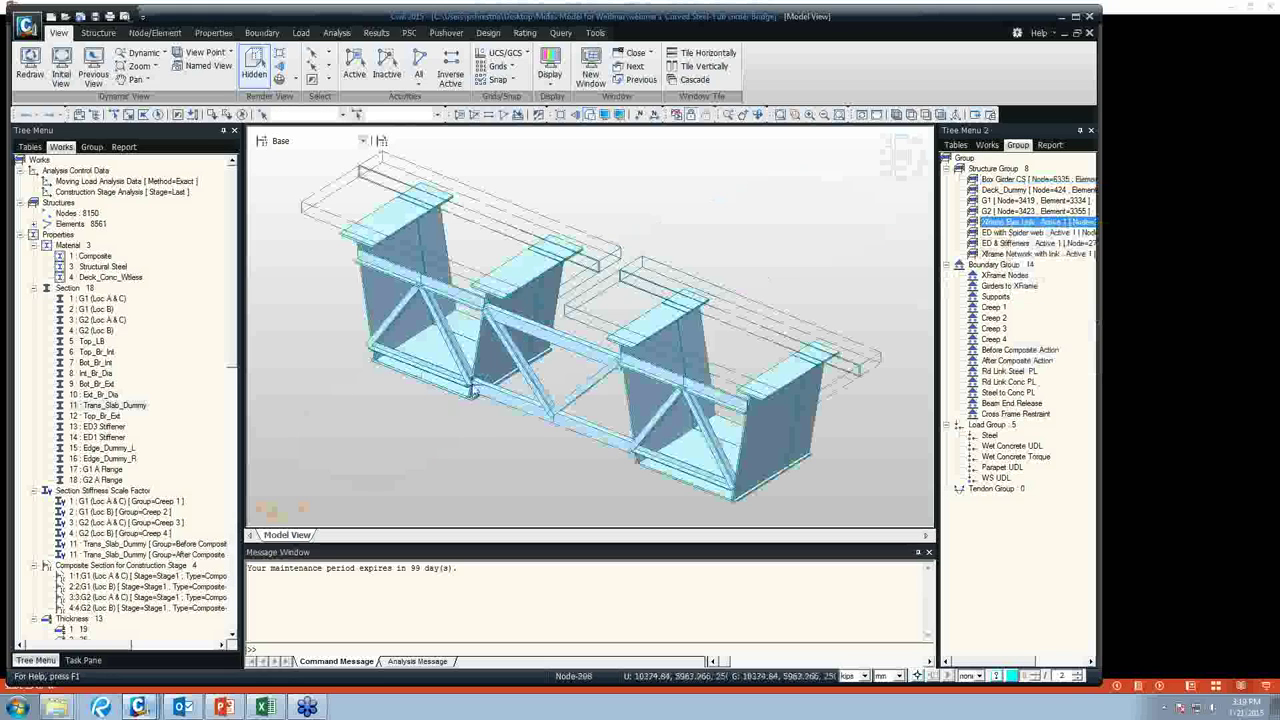
left_click(604, 115)
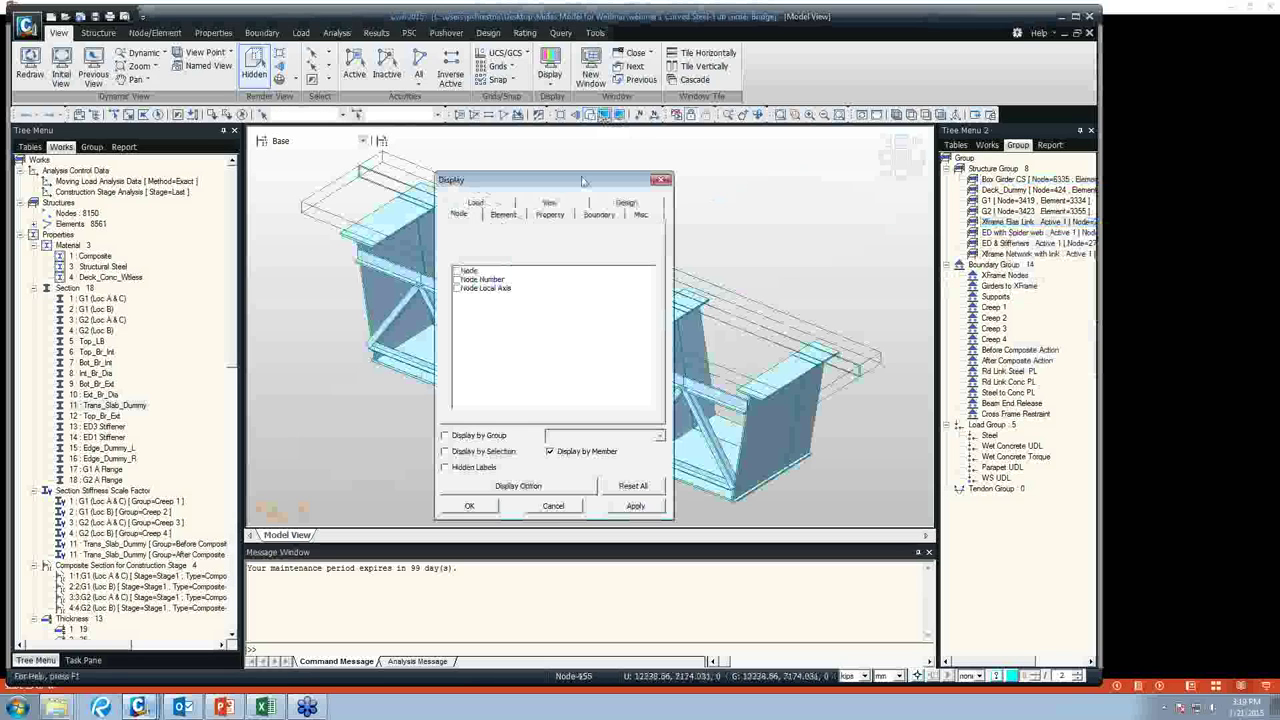
left_click(457, 270)
left_click(633, 507)
left_click(472, 507)
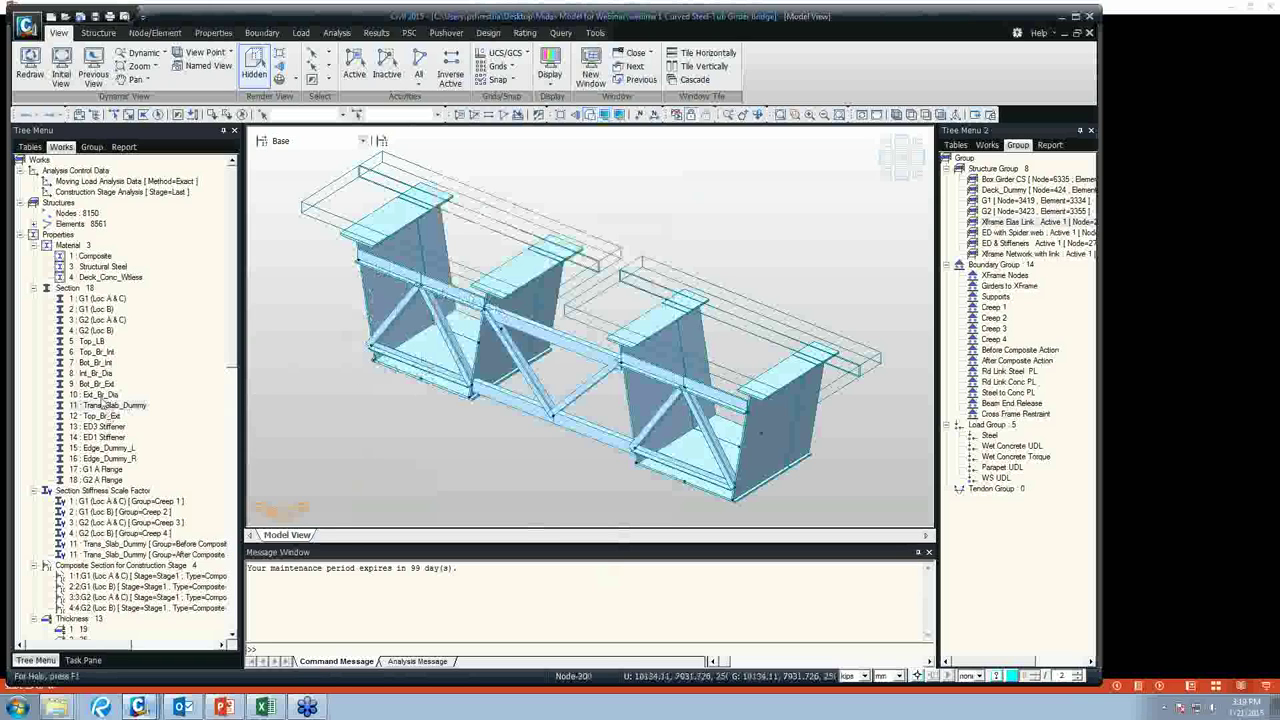
Review the section data of Top_LB and Top_Br_Int, leaving both sections unchanged.
right_click(88, 341)
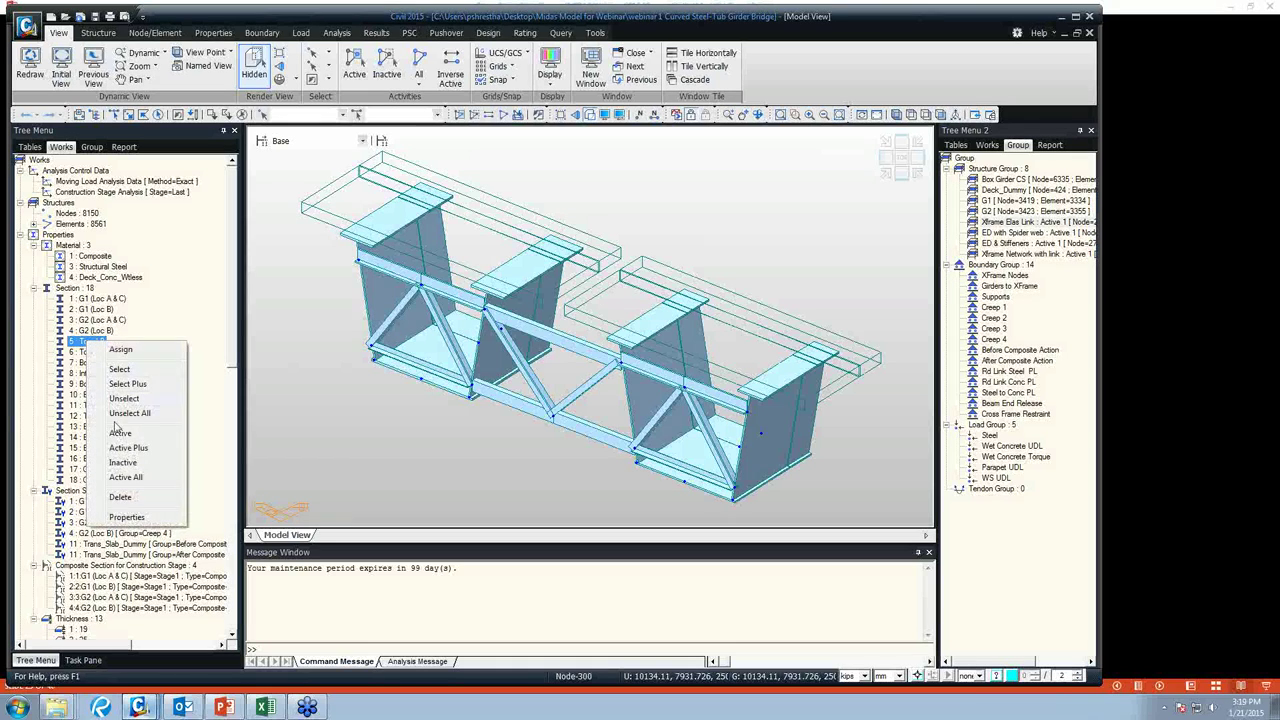
left_click(128, 518)
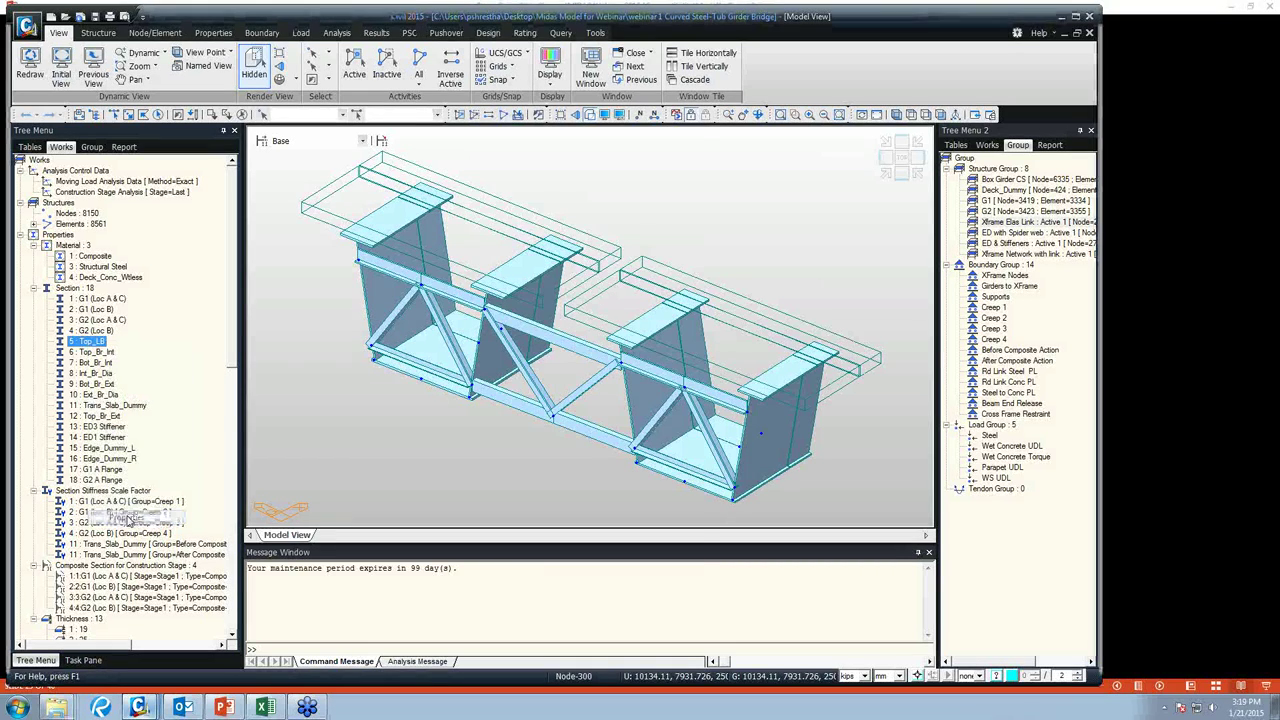
left_click_drag(583, 136, 982, 140)
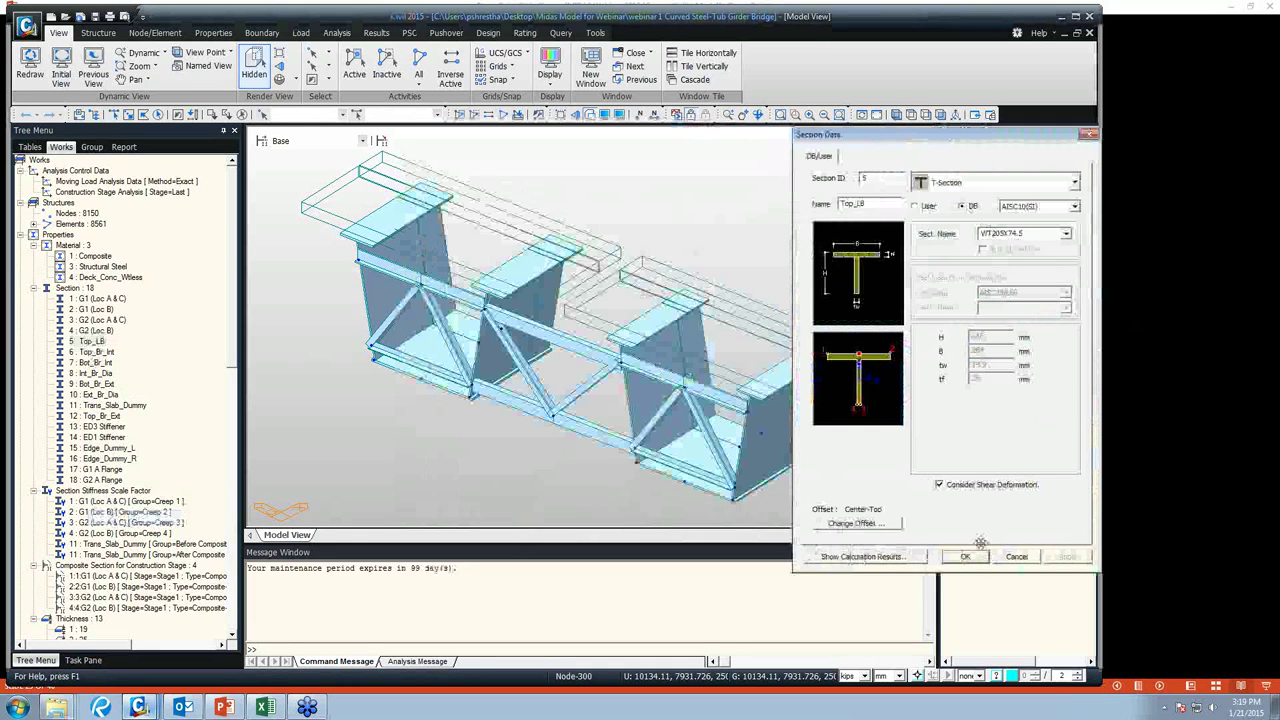
left_click(1016, 556)
right_click(104, 354)
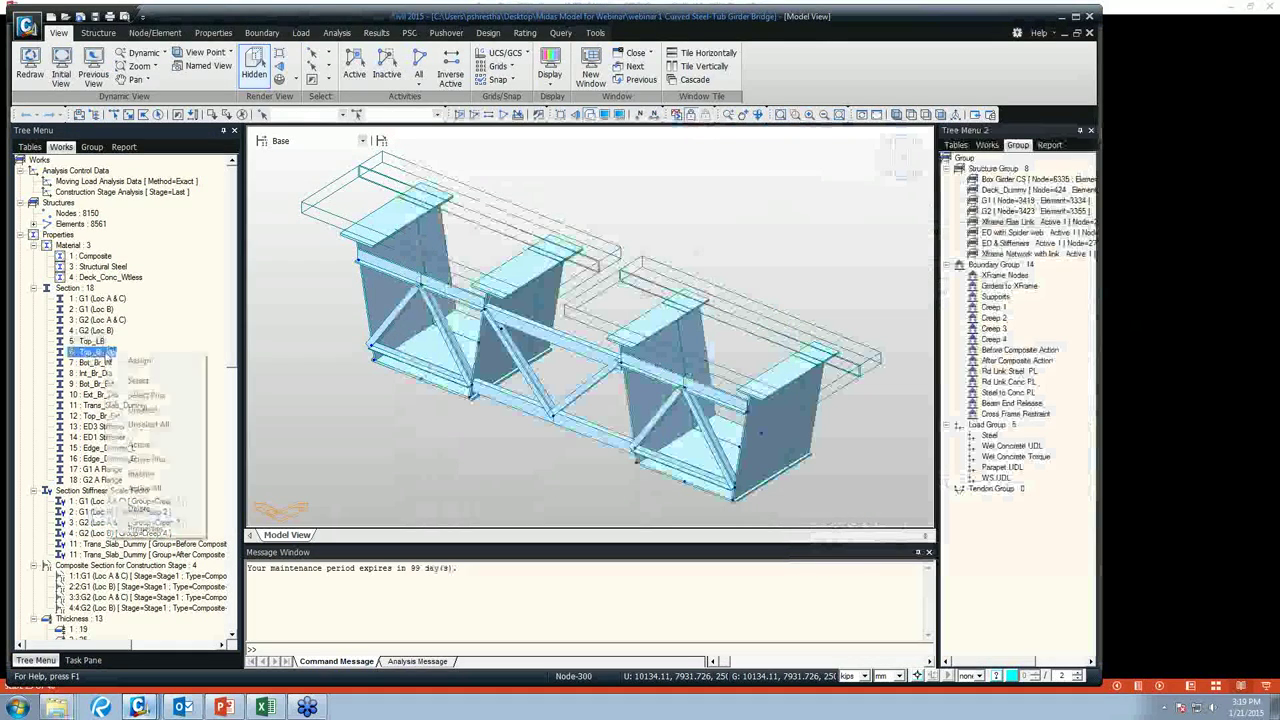
left_click(314, 463)
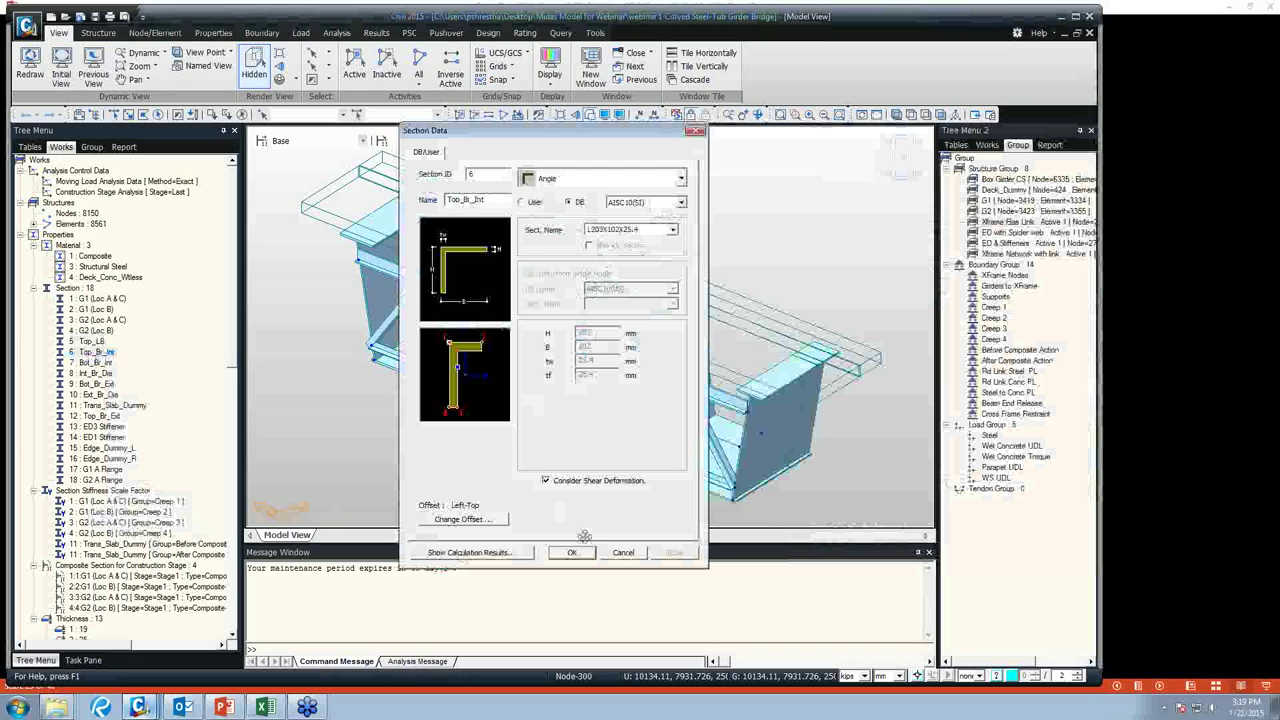
left_click(622, 553)
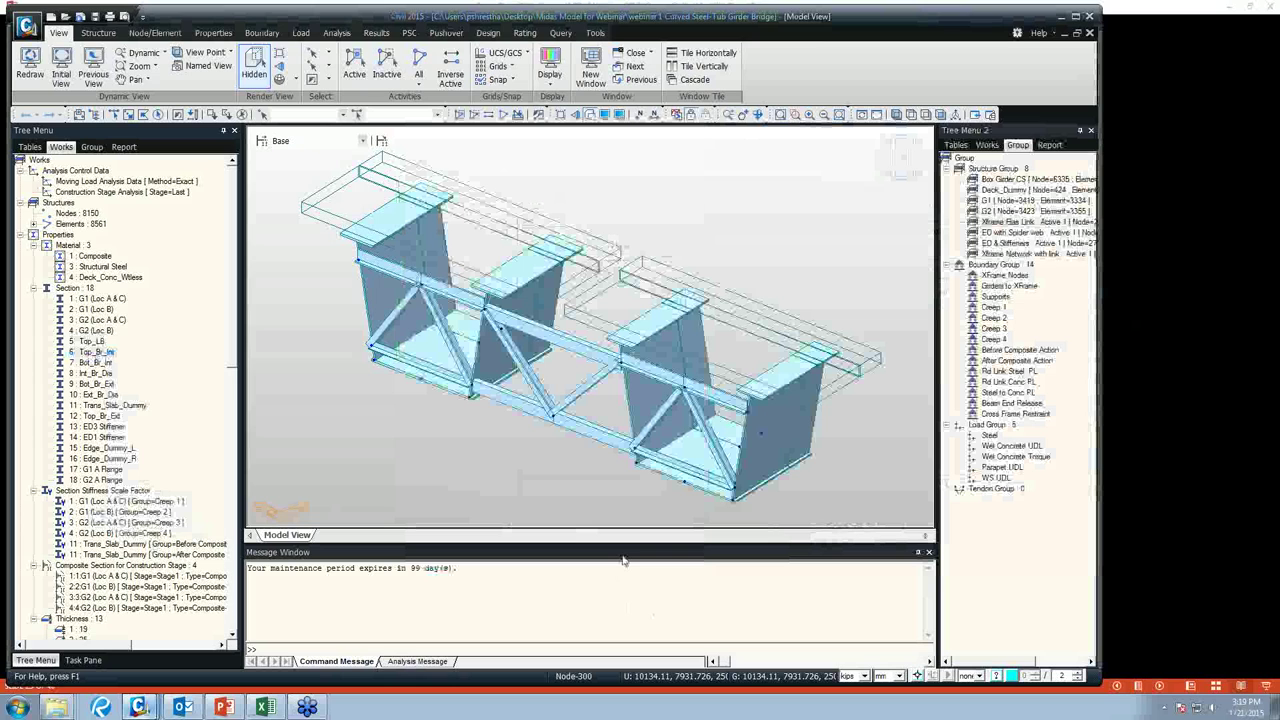
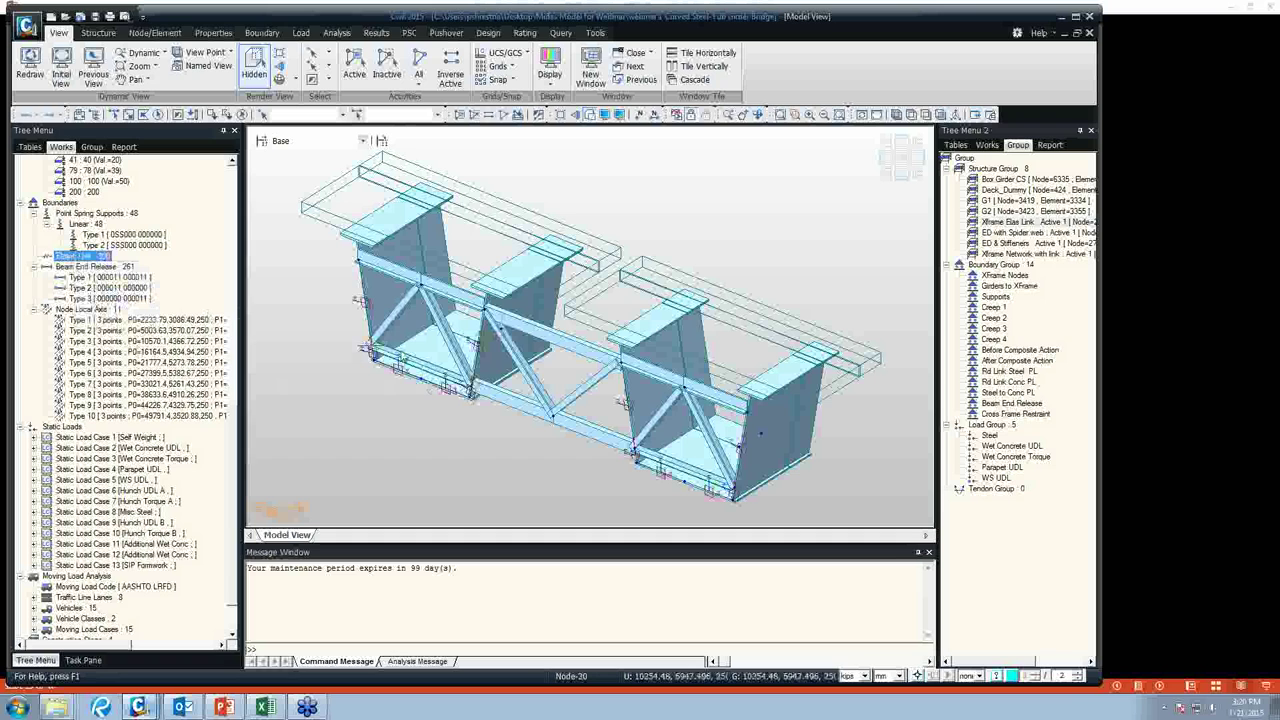
Display the Type 1 beam end releases on the cross frame and review their i-node and j-node settings without changing them.
right_click(100, 277)
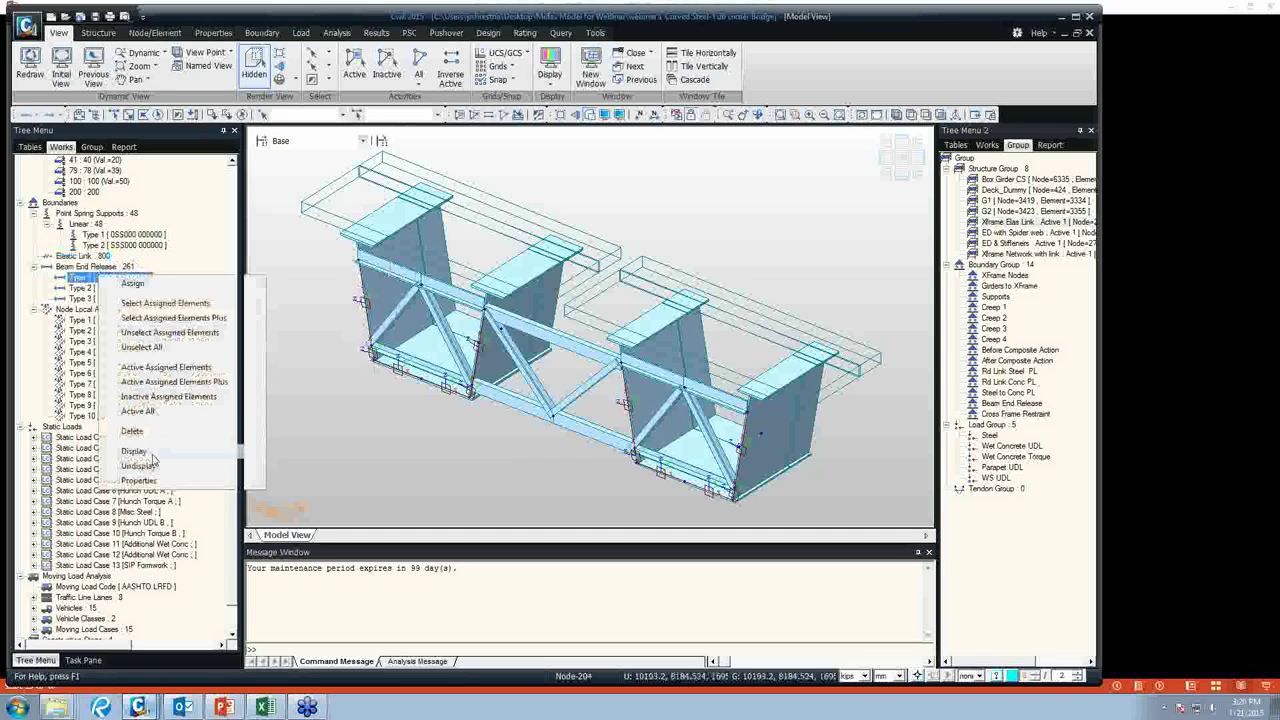
left_click(150, 452)
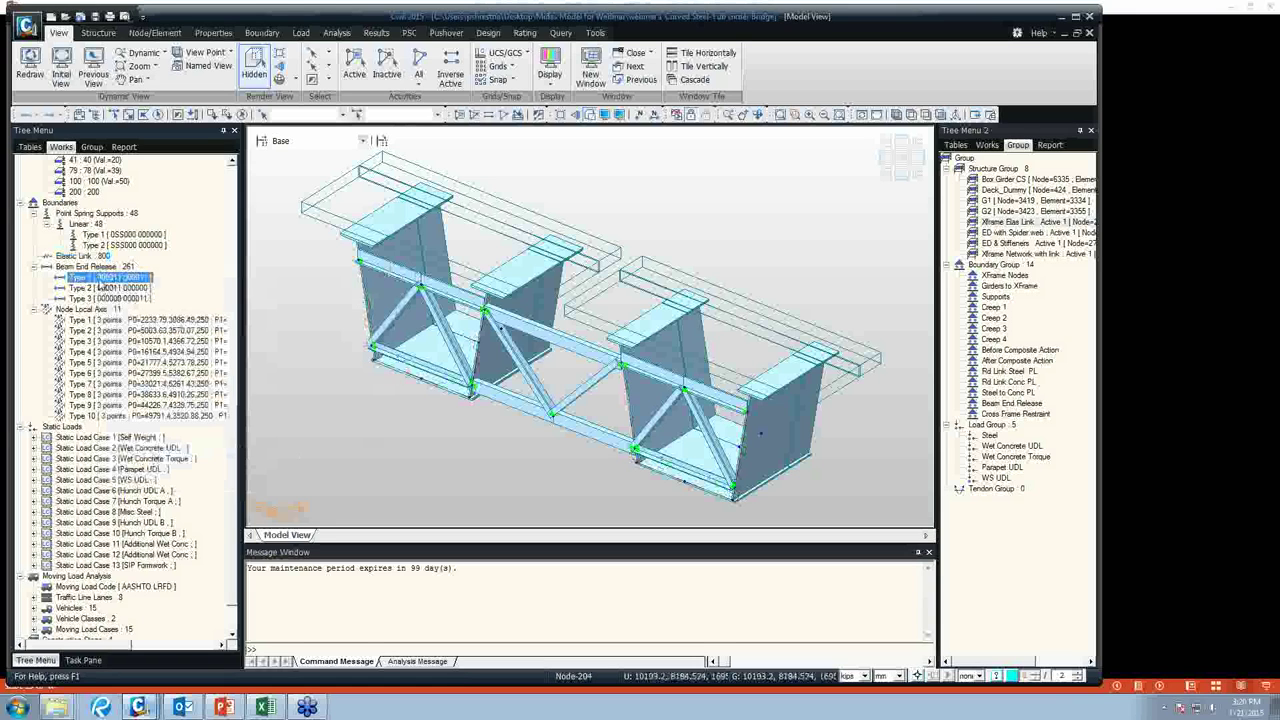
right_click(102, 278)
left_click(152, 478)
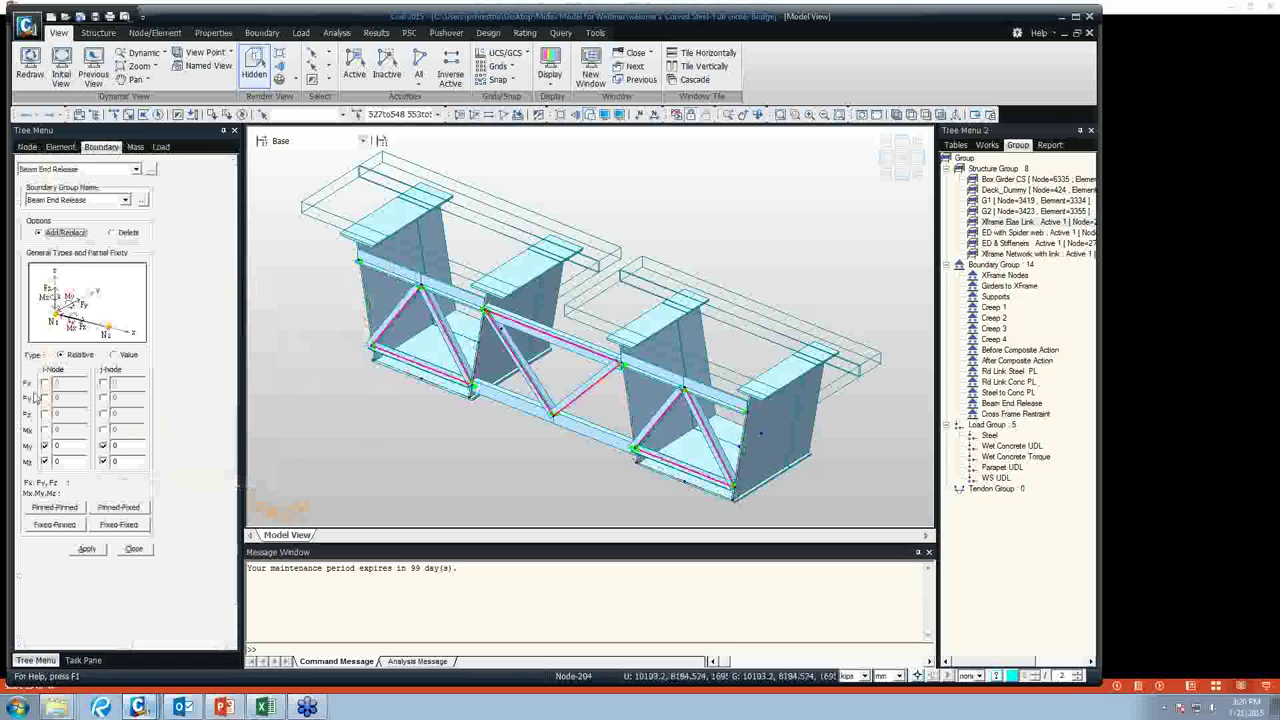
left_click(133, 549)
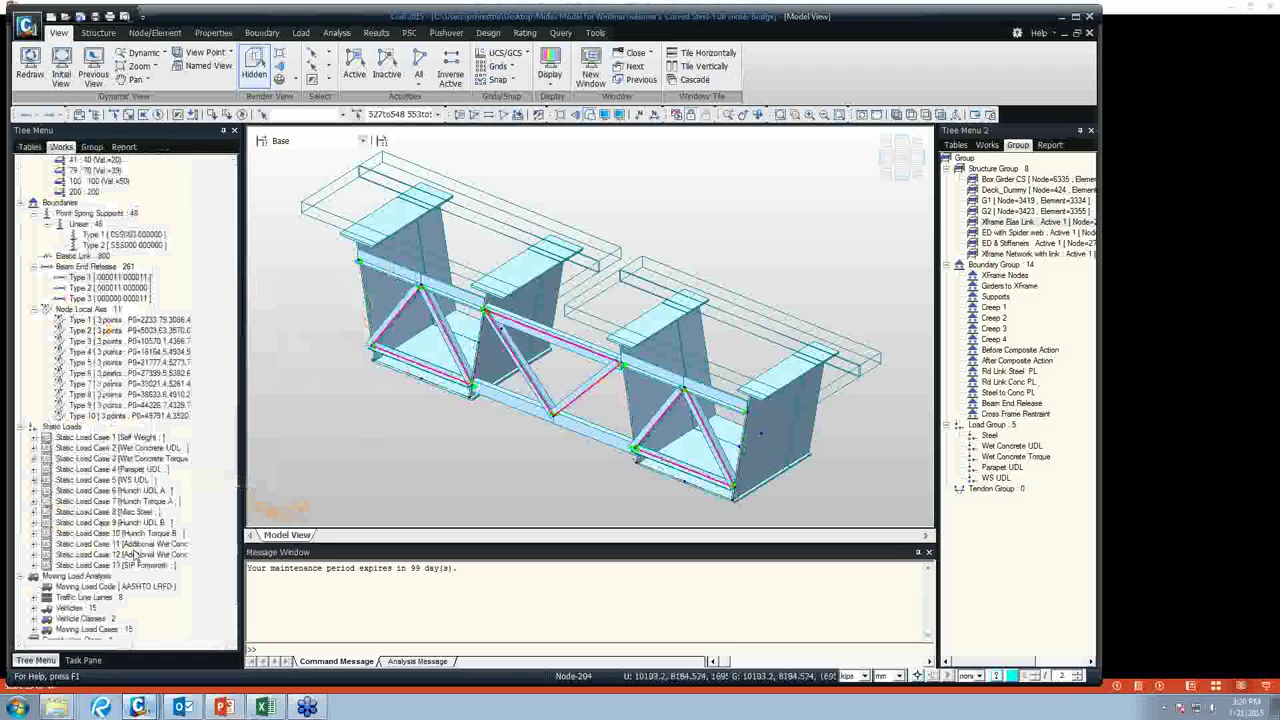
Review the Type 2 and Type 3 beam end release settings, including the Fixed-Pinned option, without applying any change.
left_click(92, 288)
right_click(90, 290)
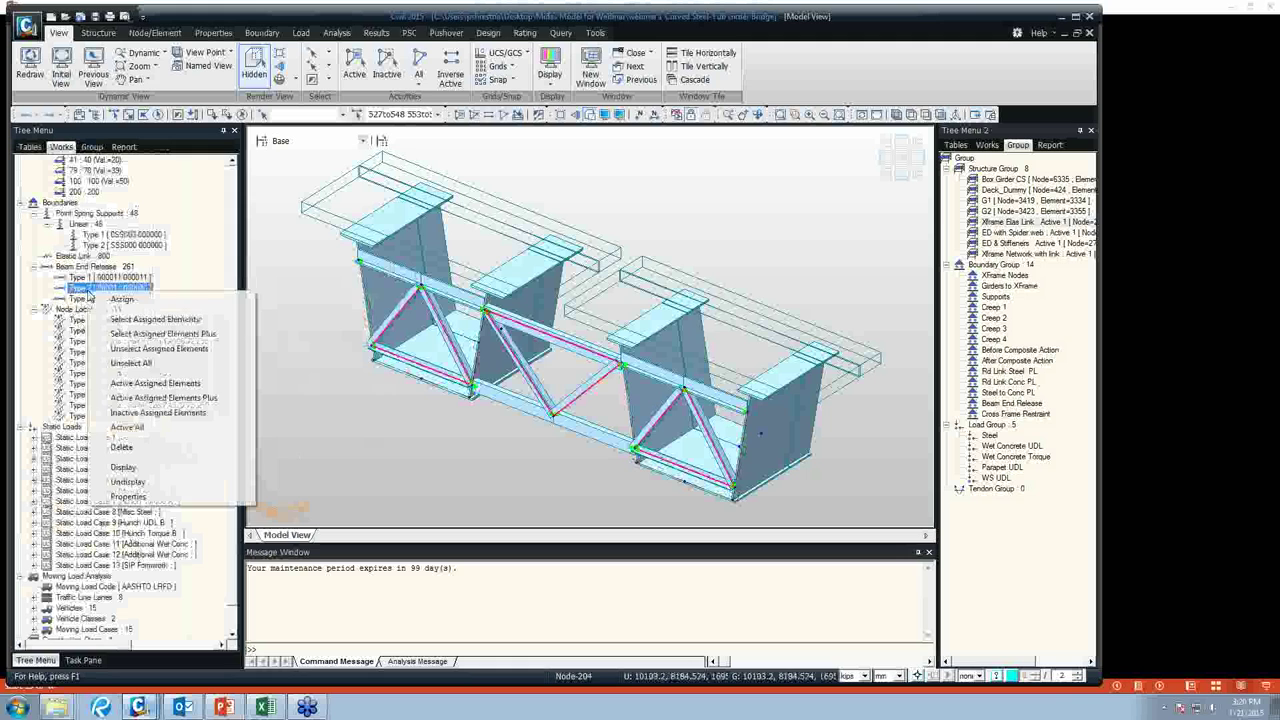
left_click(145, 492)
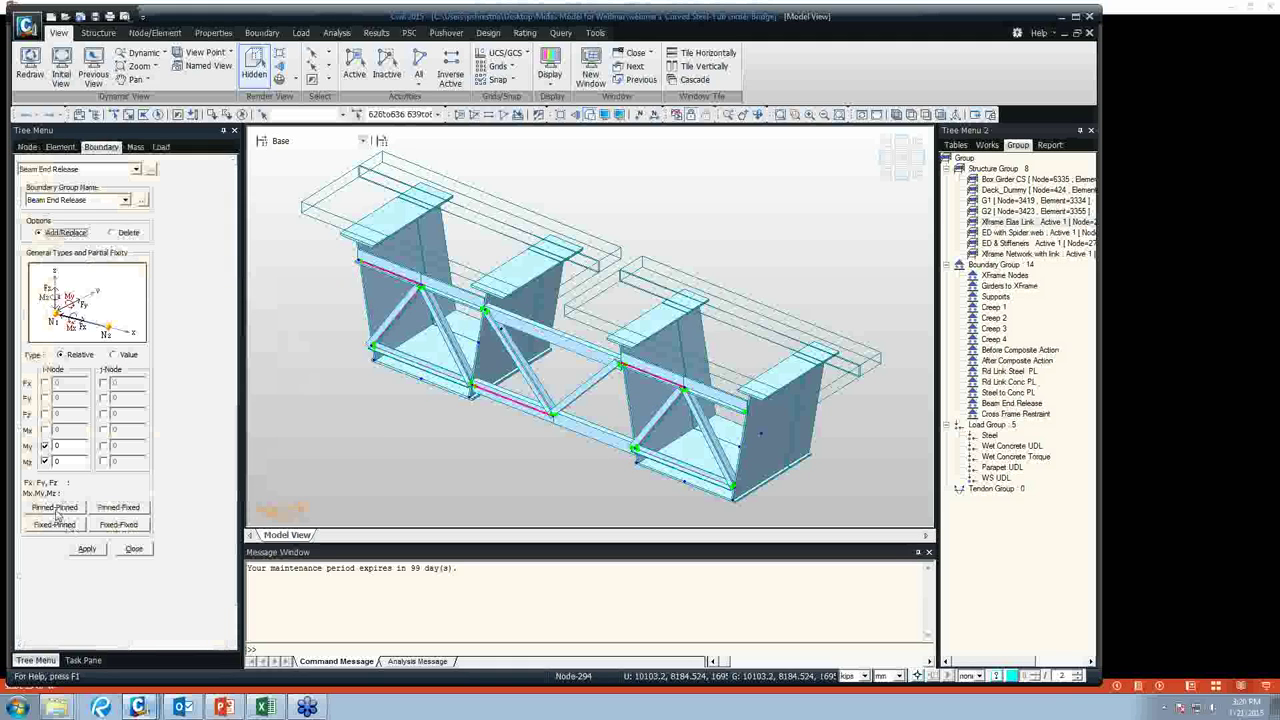
left_click(133, 549)
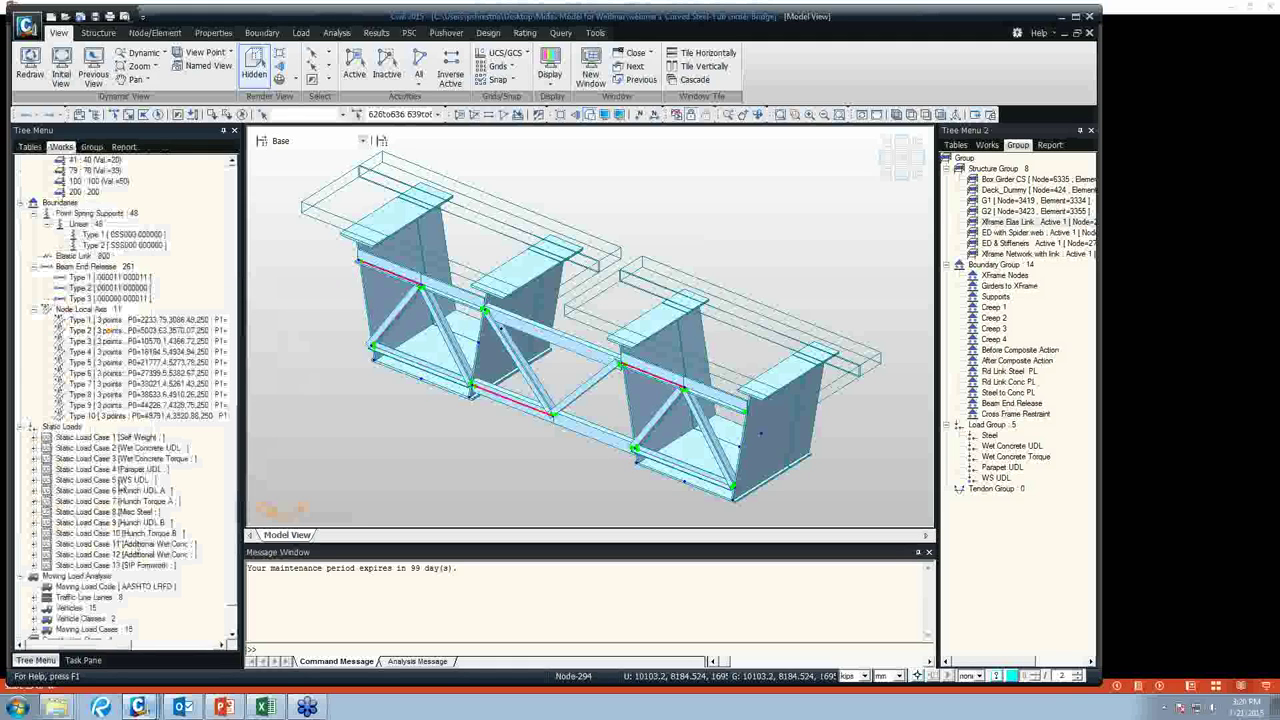
right_click(100, 298)
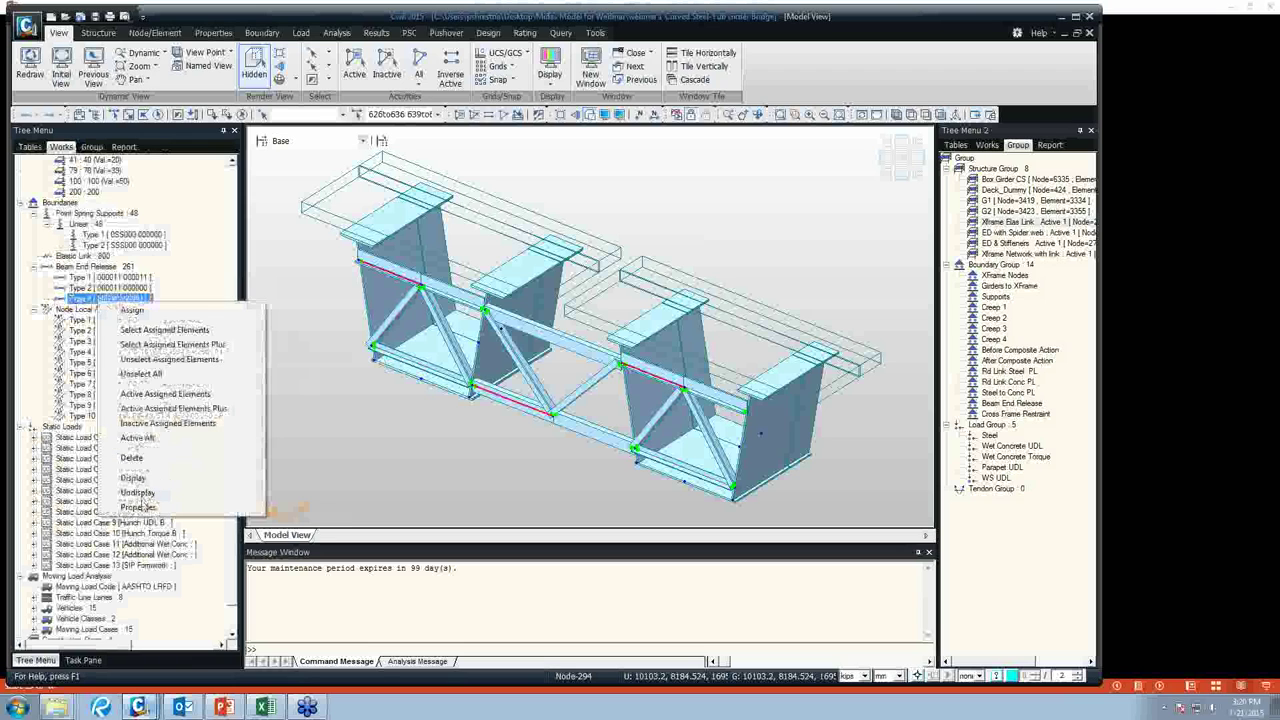
left_click(138, 507)
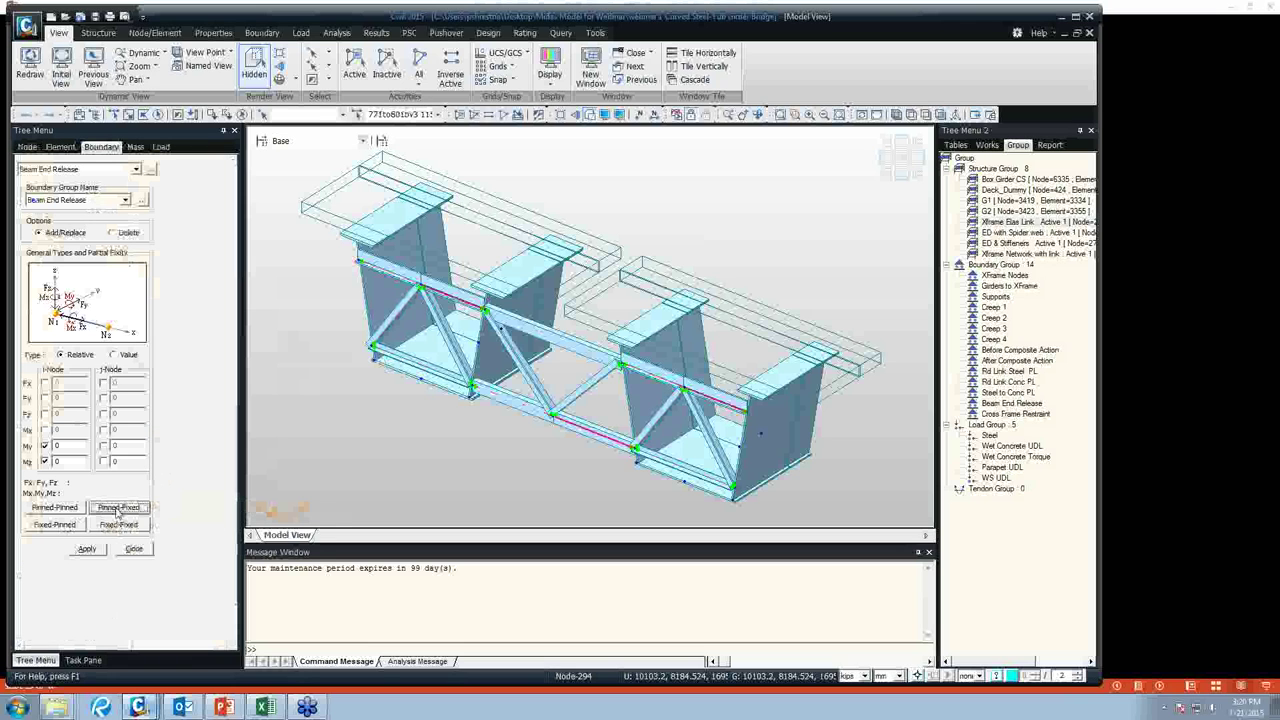
left_click(58, 526)
left_click(131, 551)
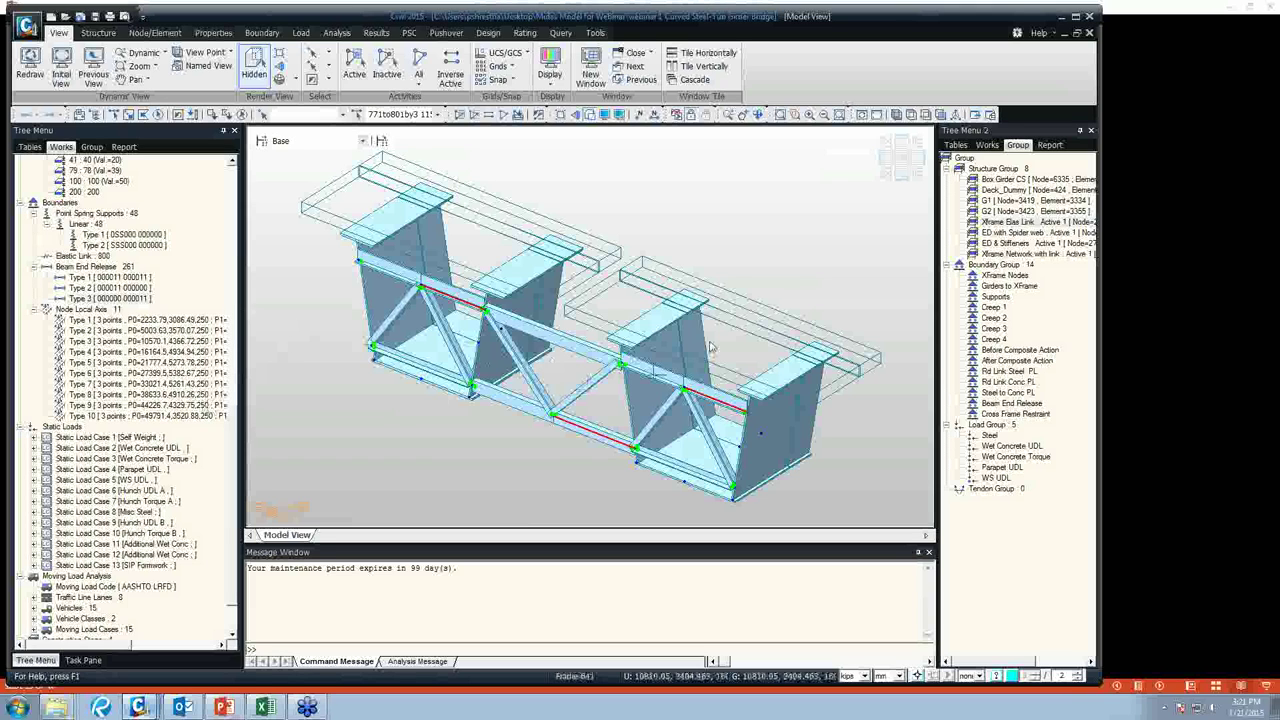
mouse_move(711, 347)
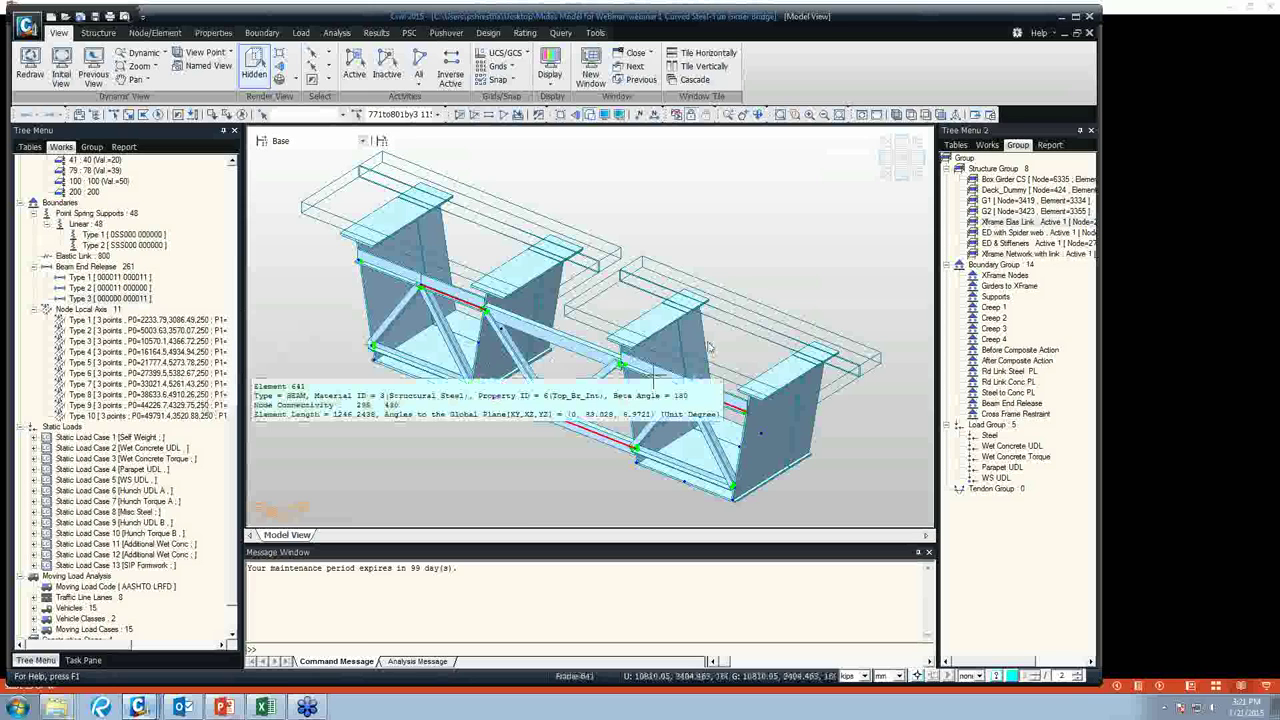
left_click(239, 562)
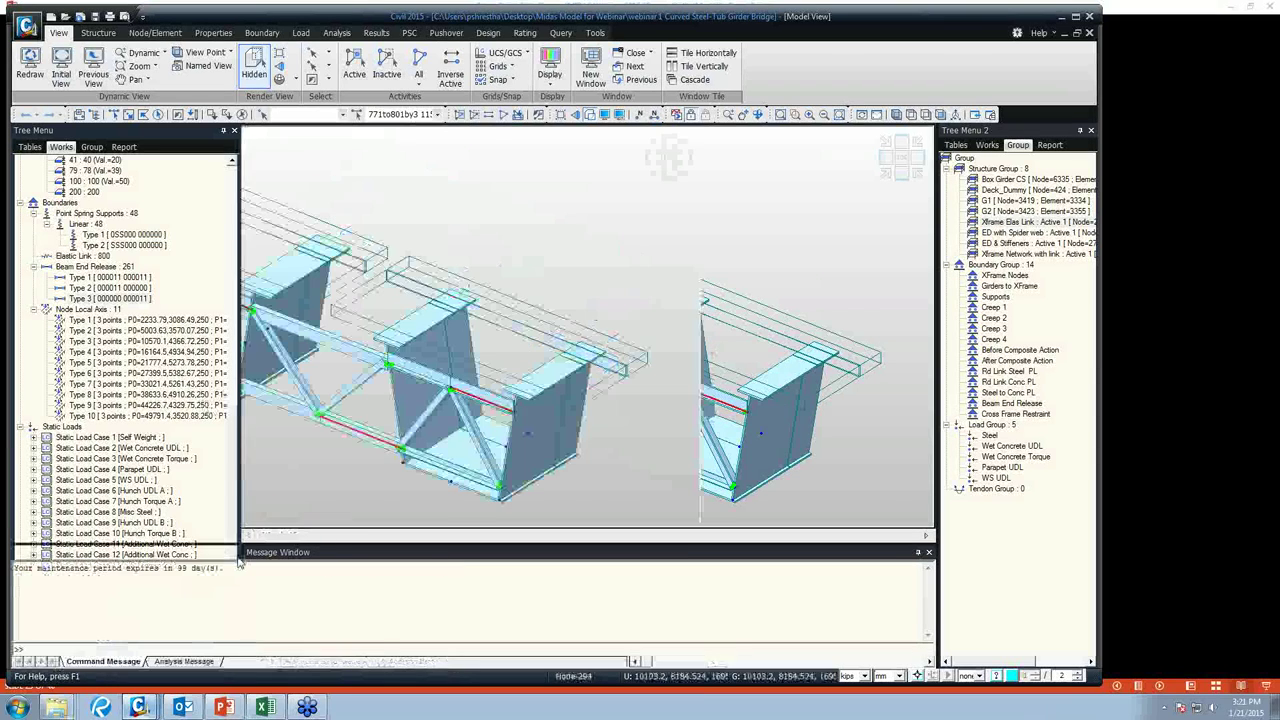
left_click_drag(239, 562, 271, 7)
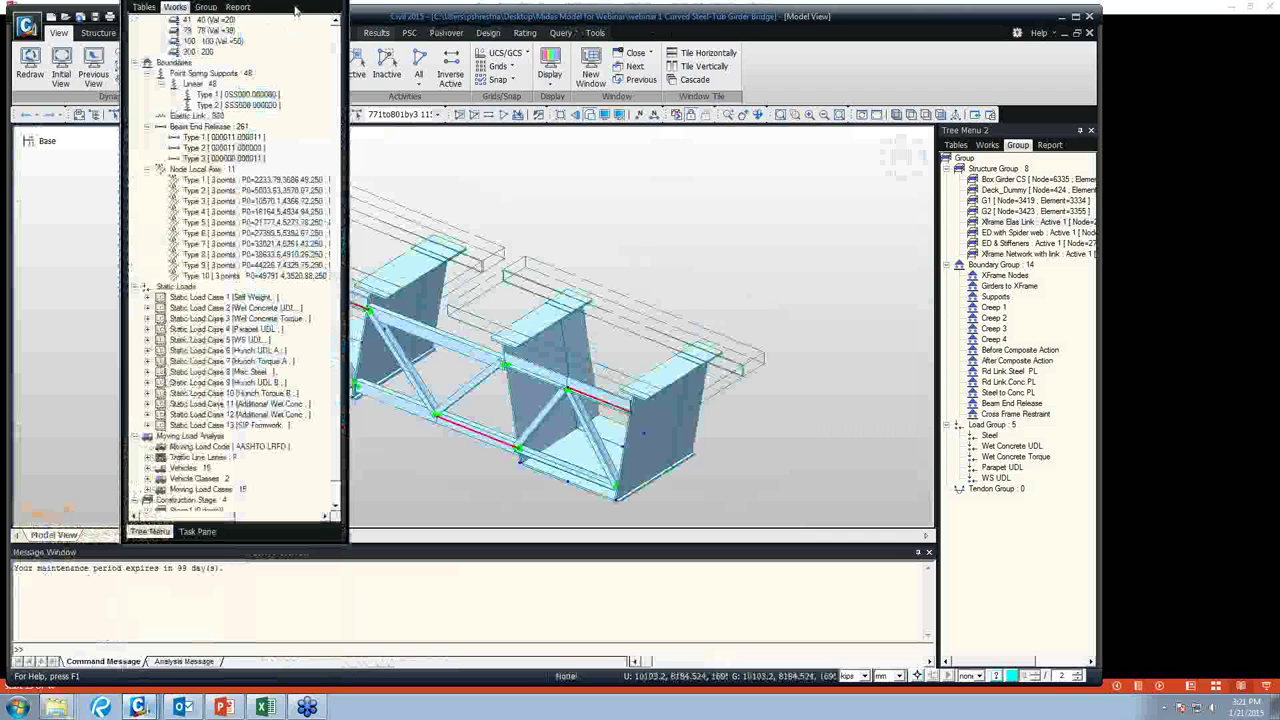
left_click_drag(294, 1, 188, 120)
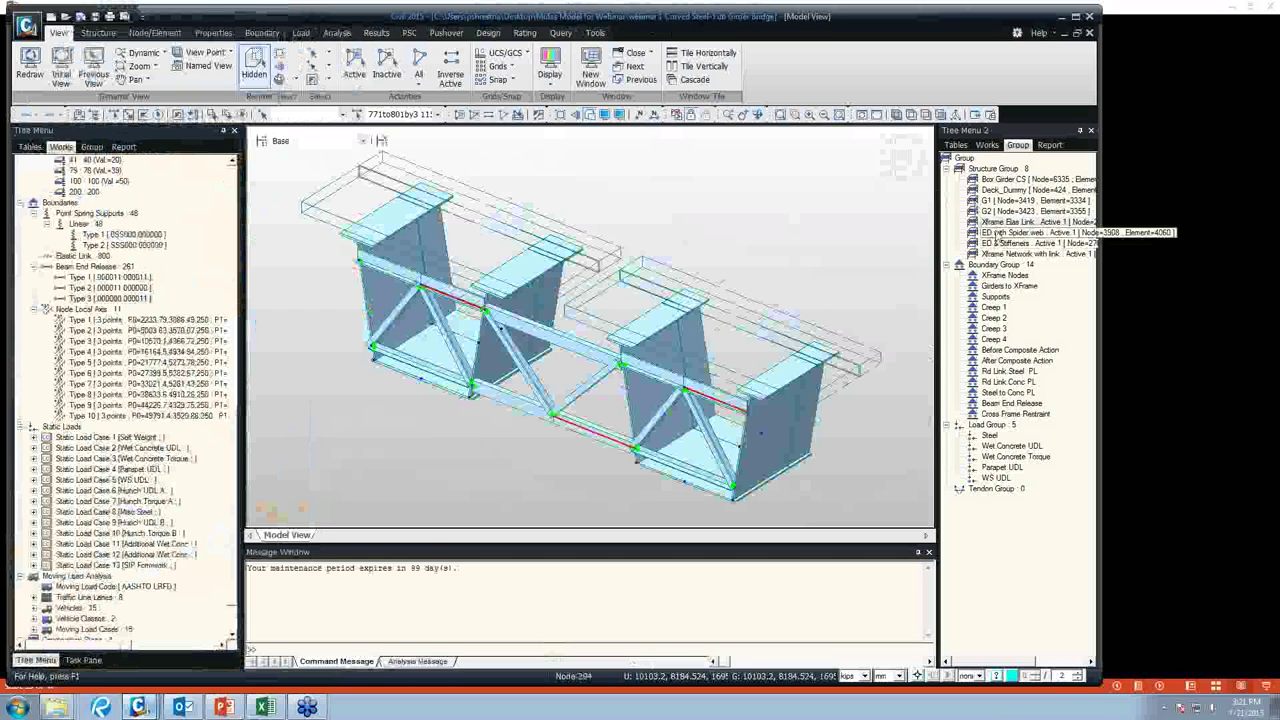
Activate only the Box Girder CS structure group and clear the element selection.
double_click(997, 181)
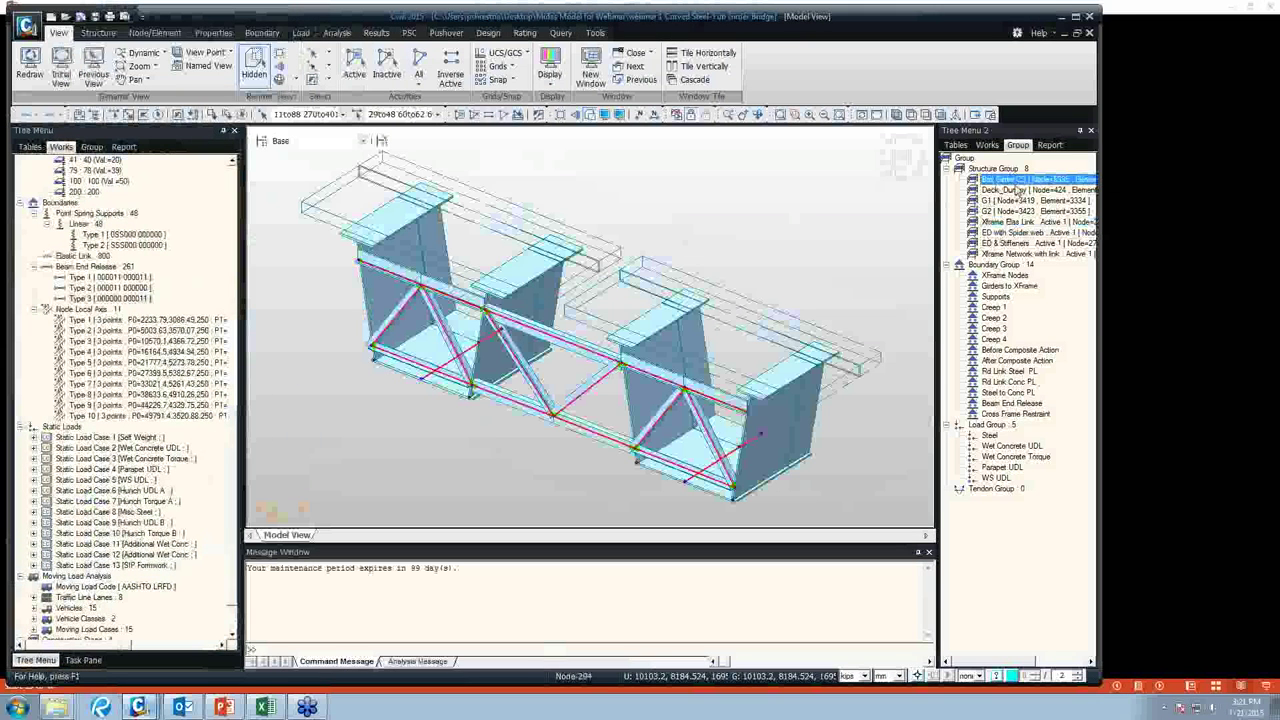
right_click(1025, 184)
left_click(1047, 276)
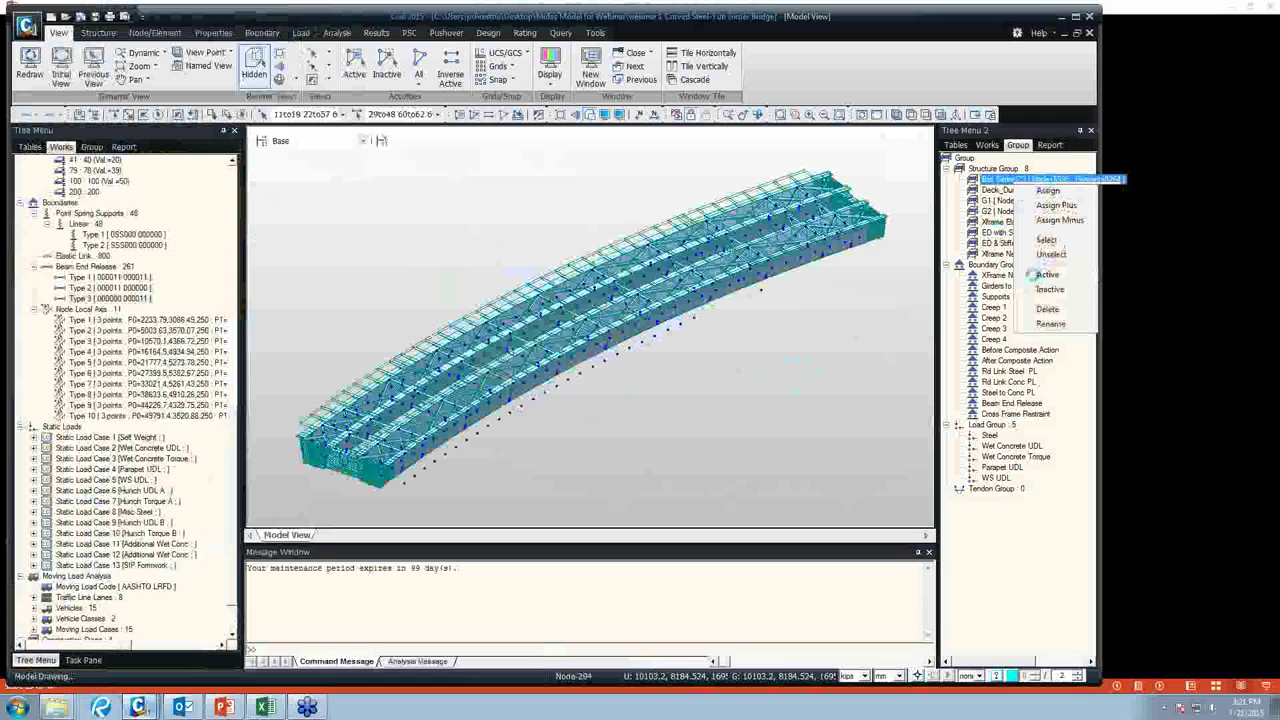
left_click(243, 114)
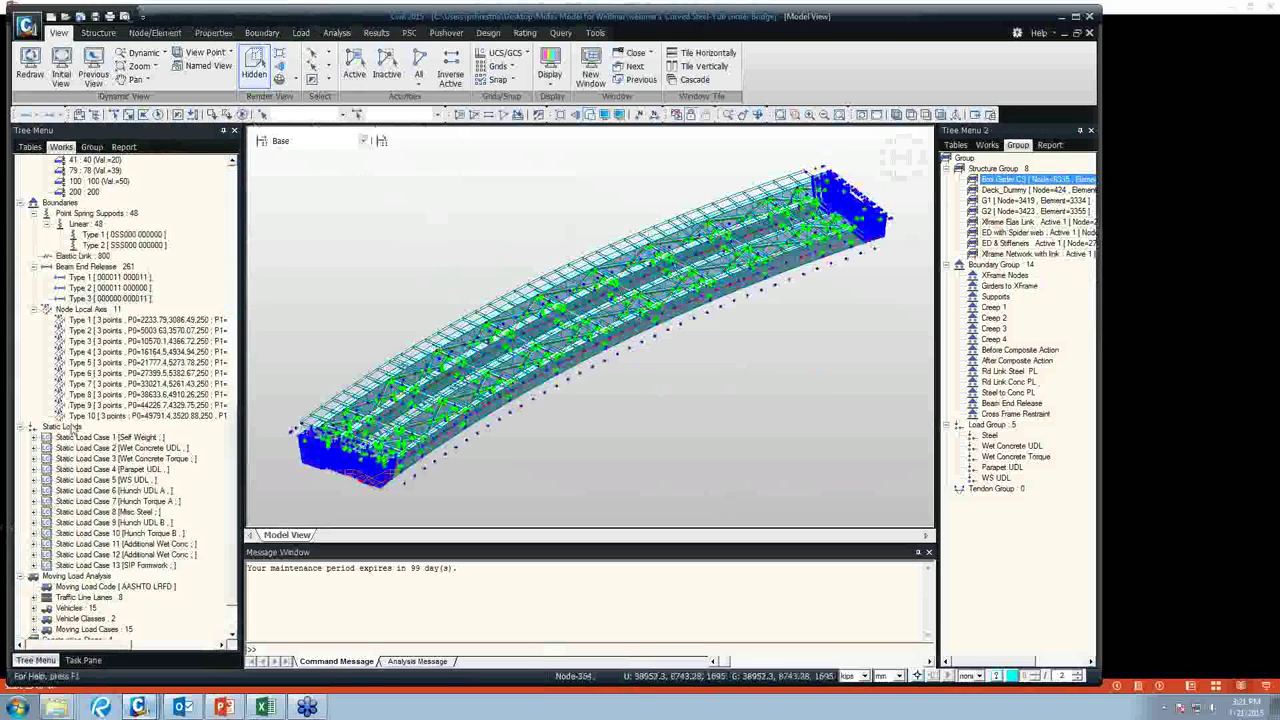
Hide the beam end release symbols and activate only the ED with Spider web structure group.
right_click(100, 287)
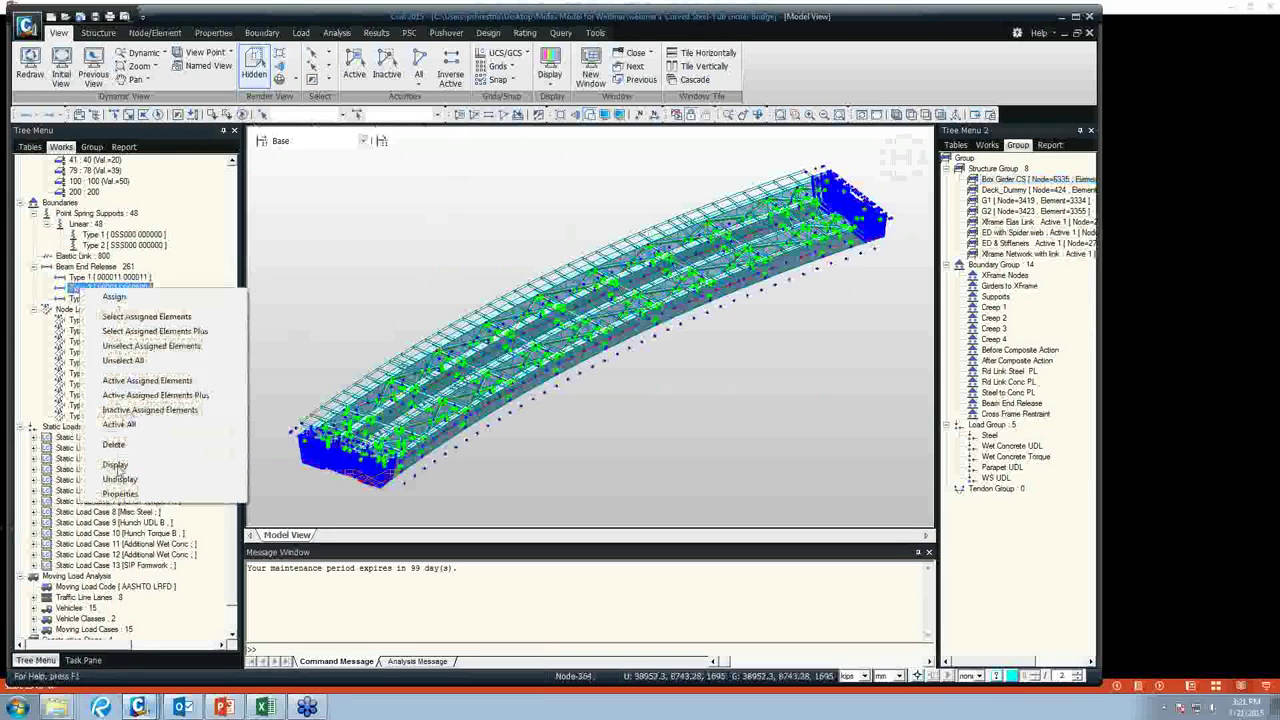
left_click(119, 480)
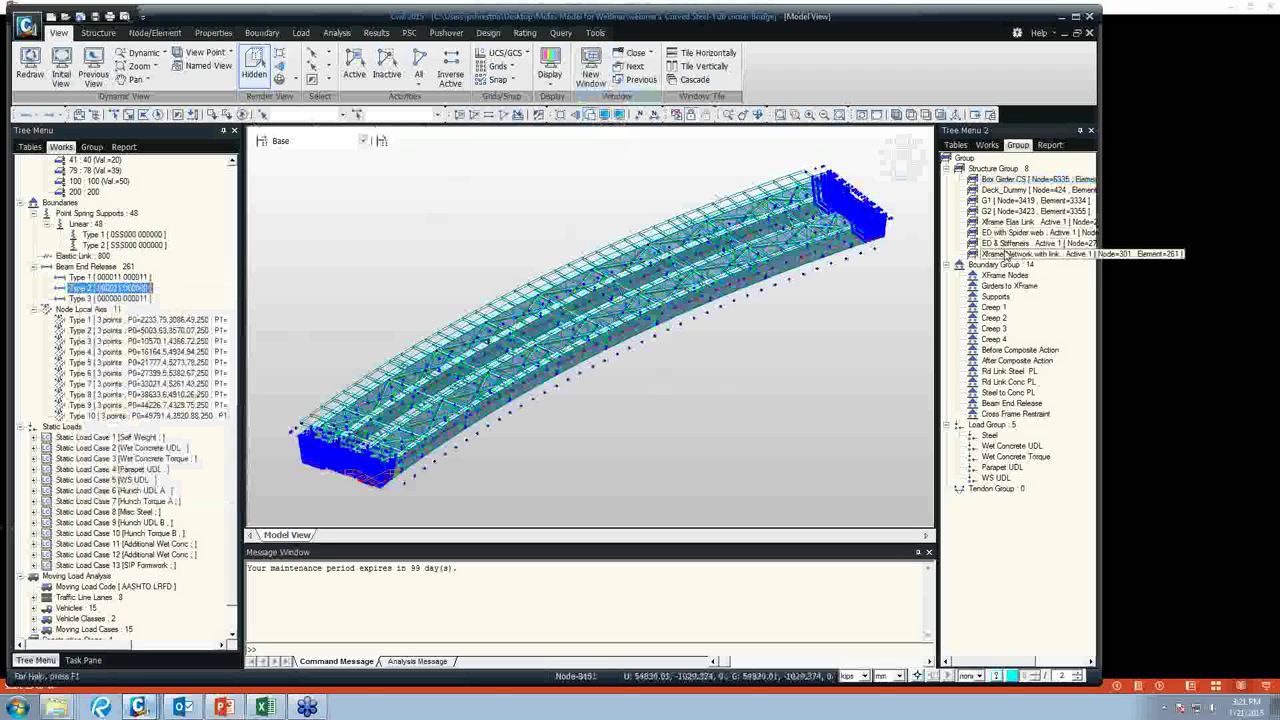
right_click(1010, 233)
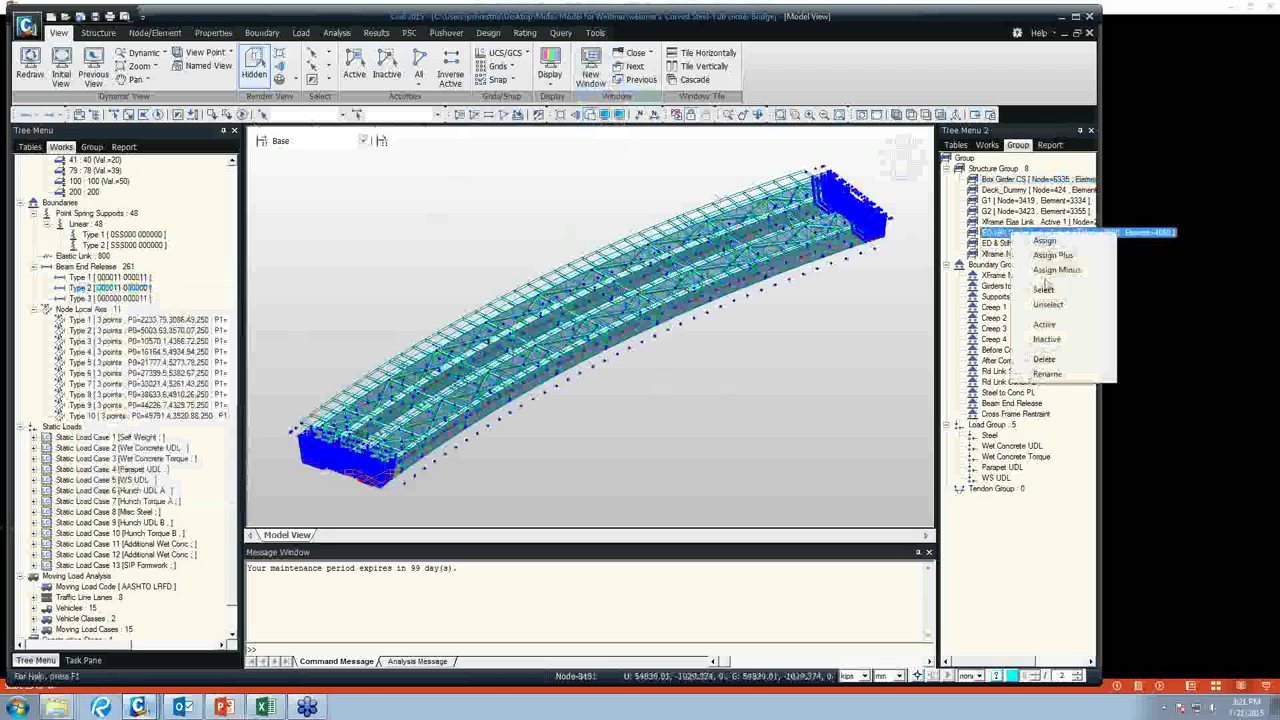
left_click(1046, 325)
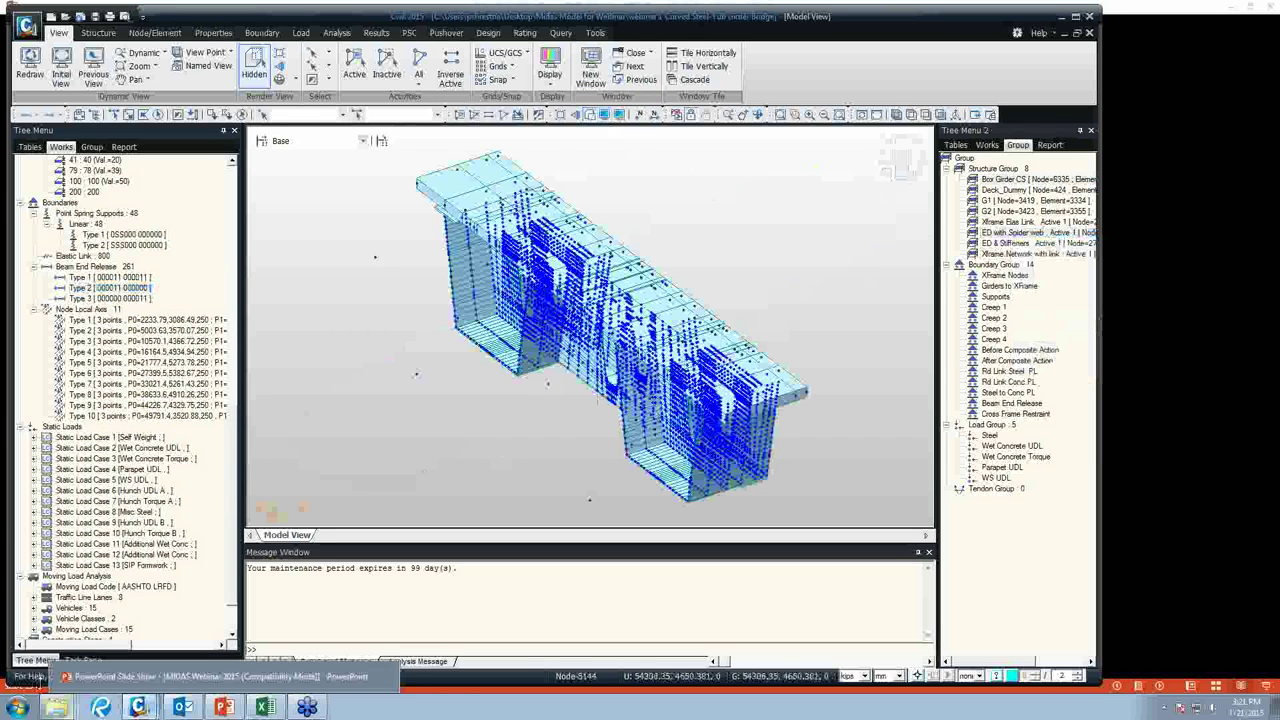
Switch to the PowerPoint slide show and go through the Bridge Modeling – End Diaphragms slides.
left_click(215, 676)
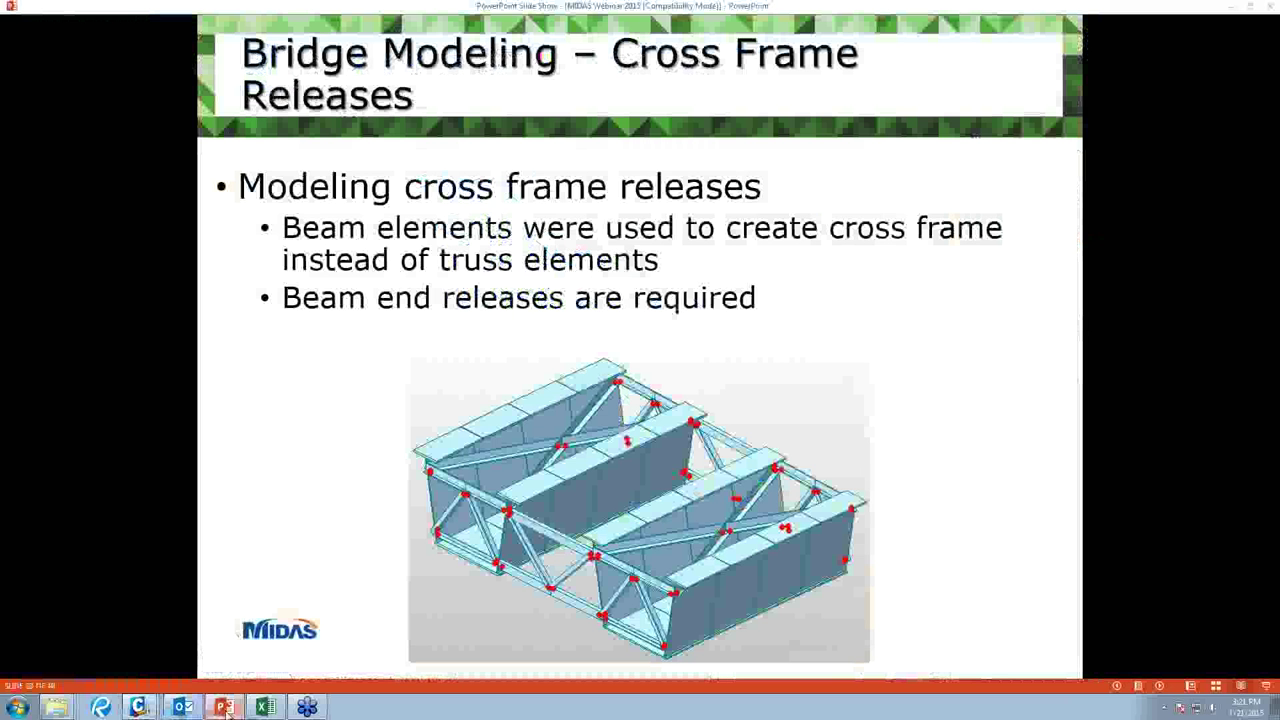
key("Page_Down")
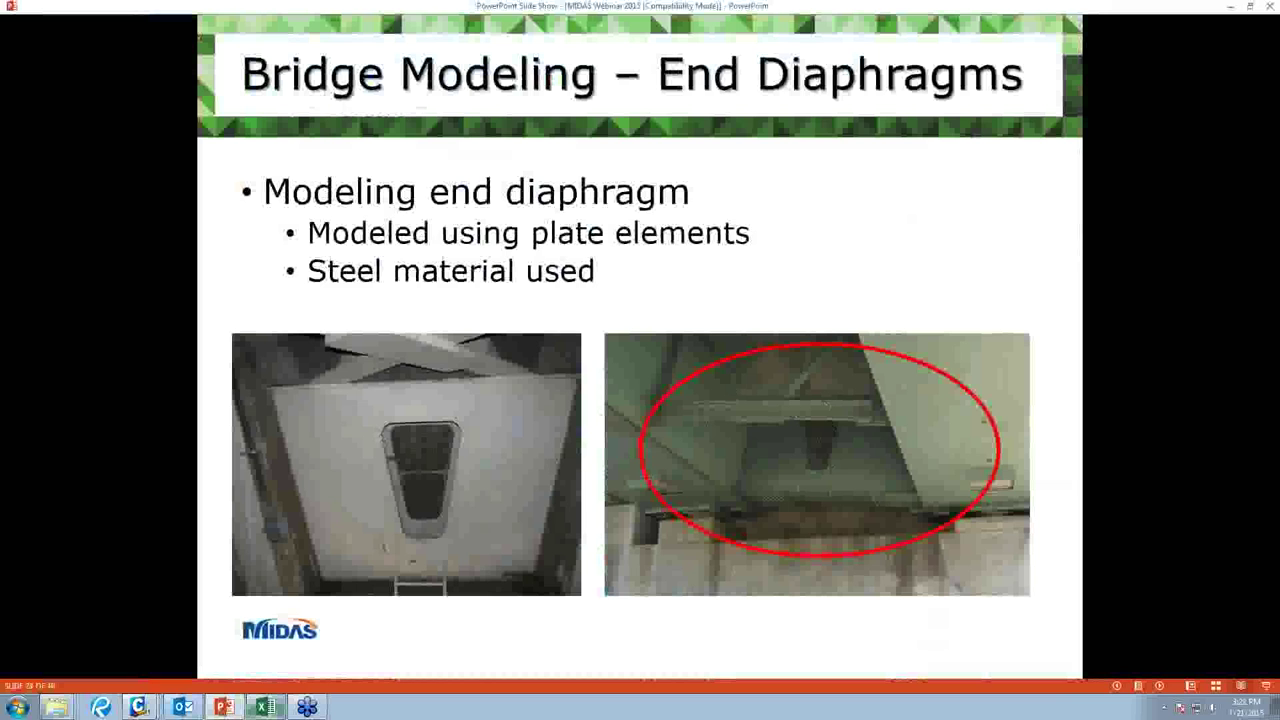
left_click(763, 503)
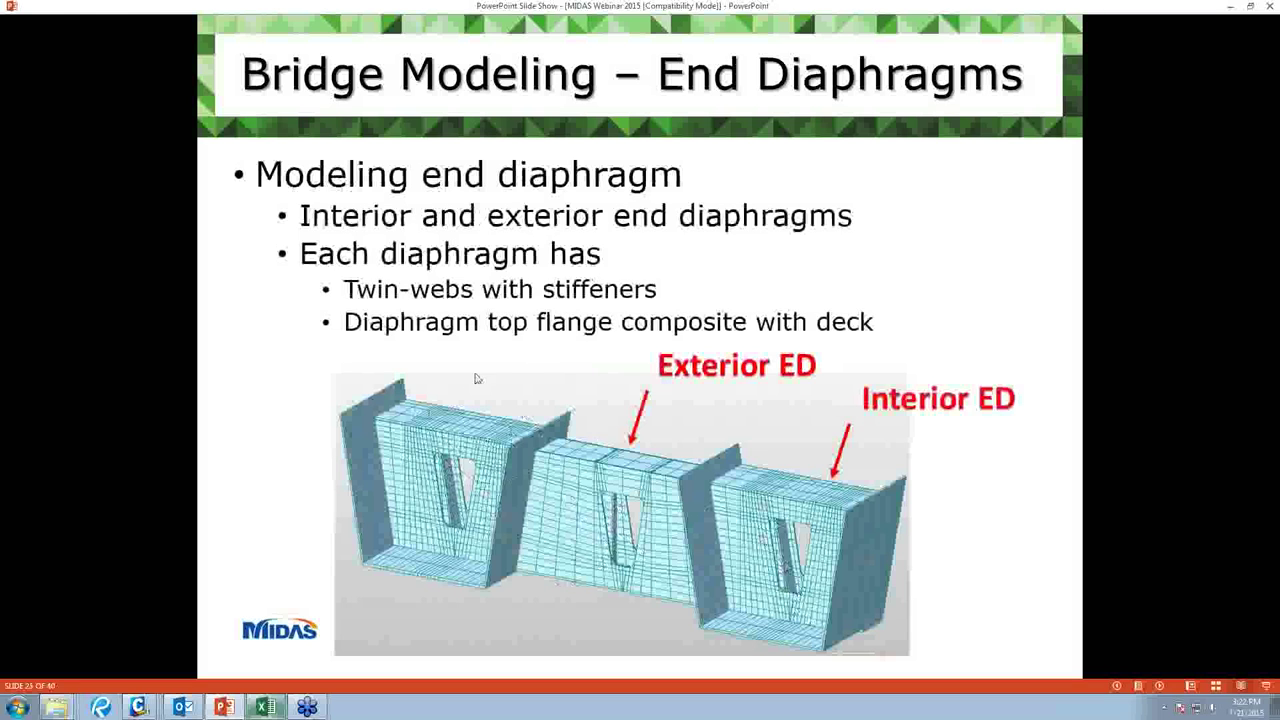
left_click(523, 342)
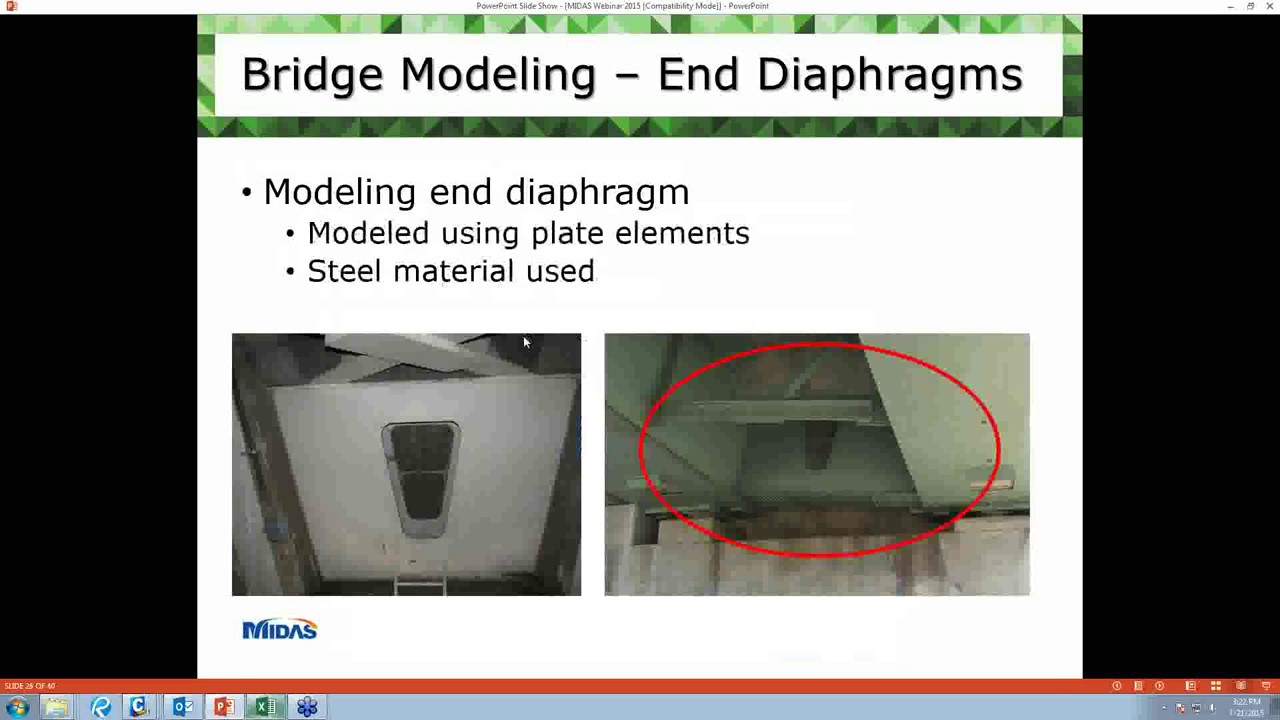
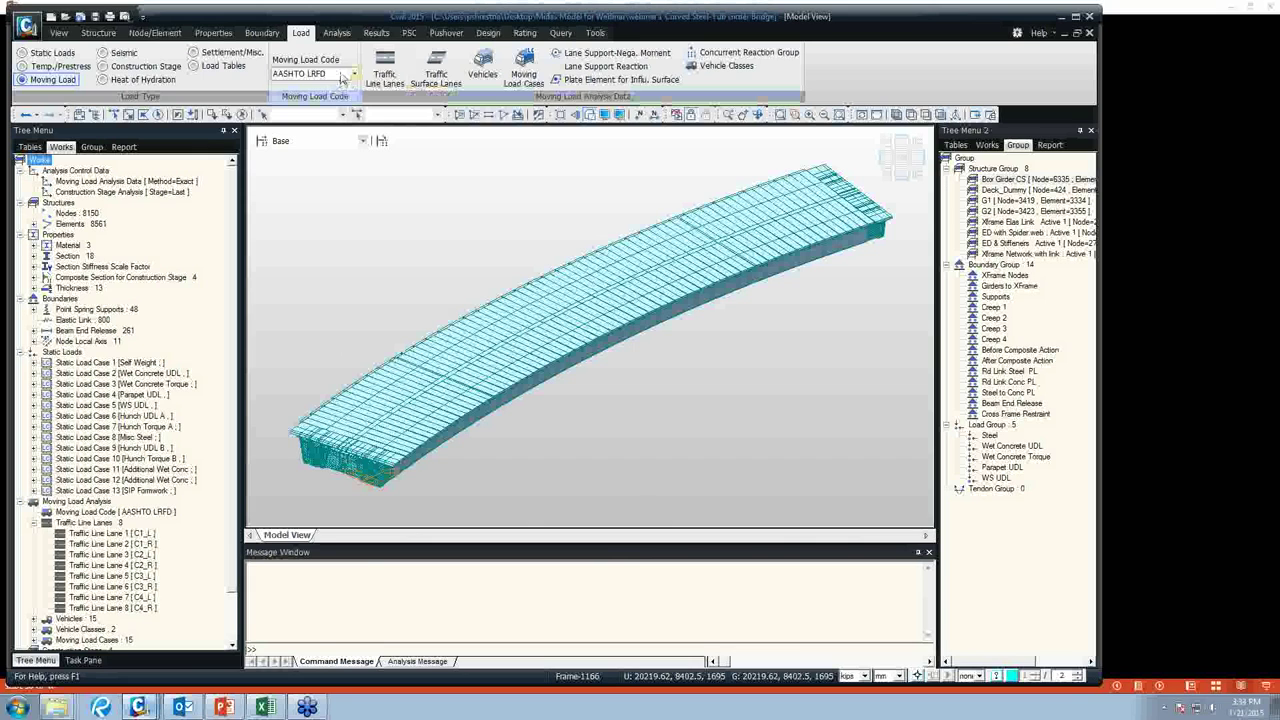
Review the available moving load codes and keep AASHTO LRFD.
left_click(343, 76)
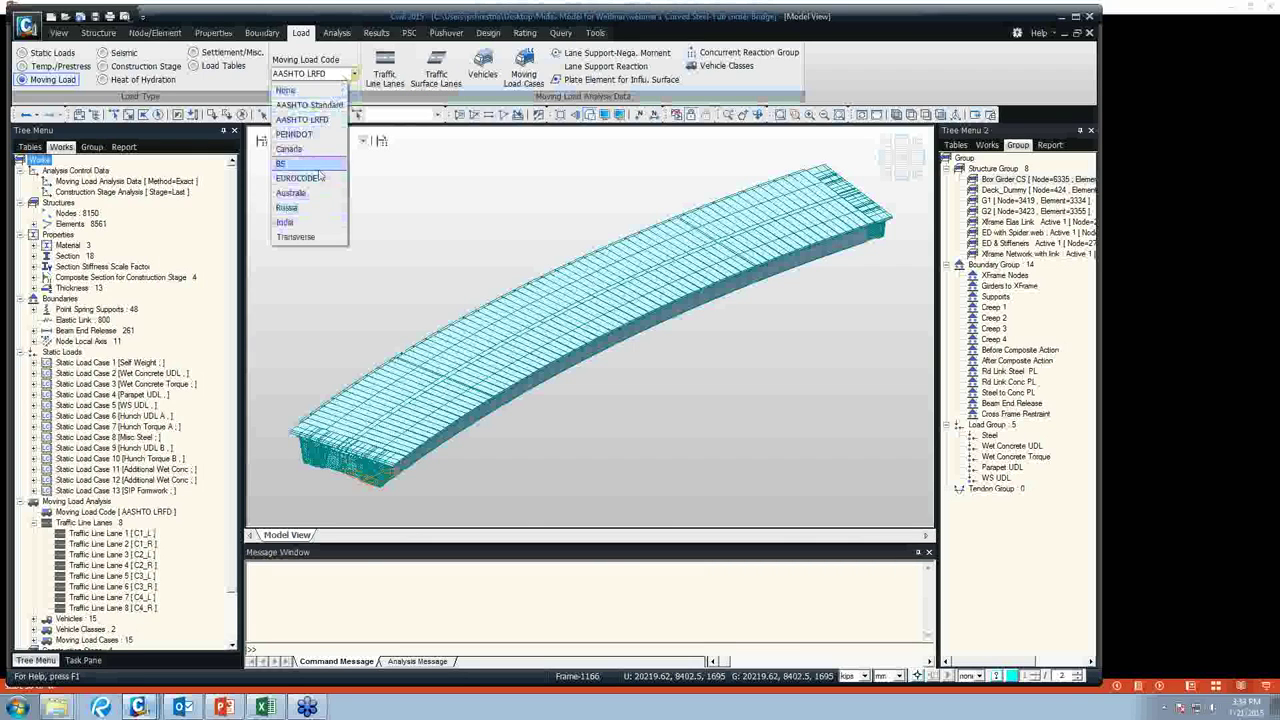
left_click(314, 120)
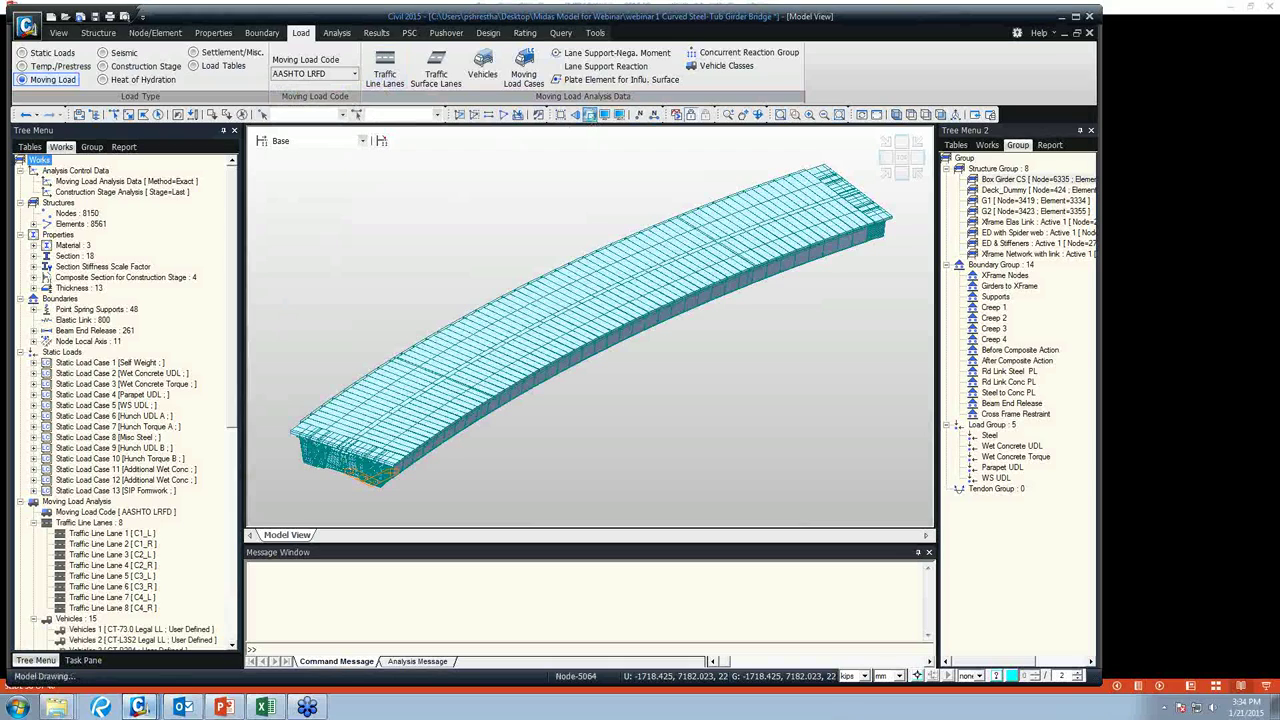
Turn off hidden-surface rendering and activate only the elements assigned the Composite material.
left_click(590, 114)
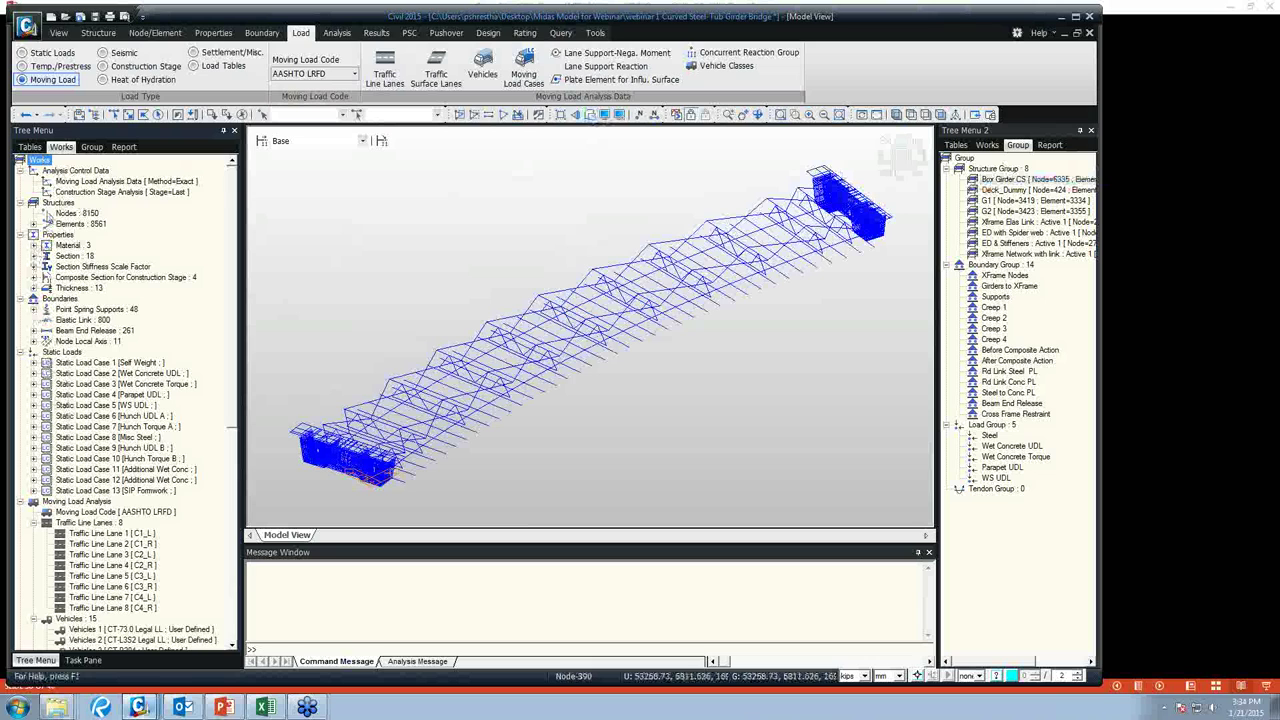
left_click(34, 246)
right_click(90, 257)
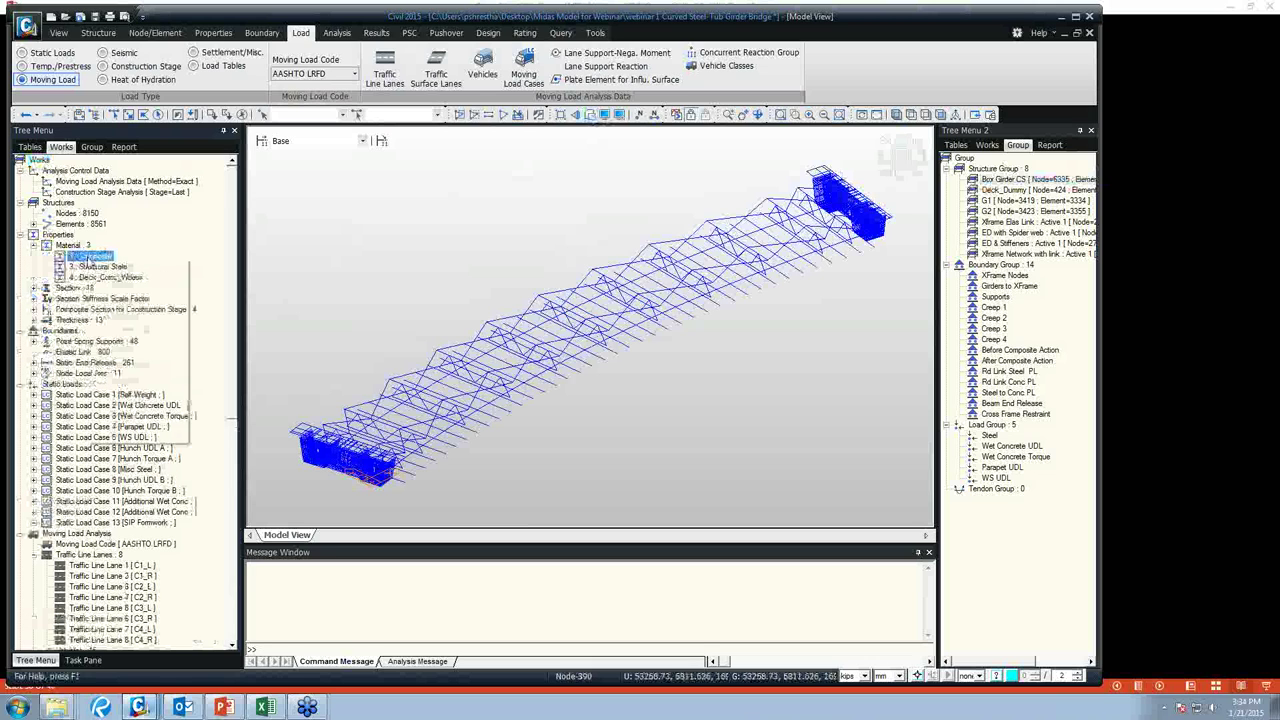
left_click(124, 350)
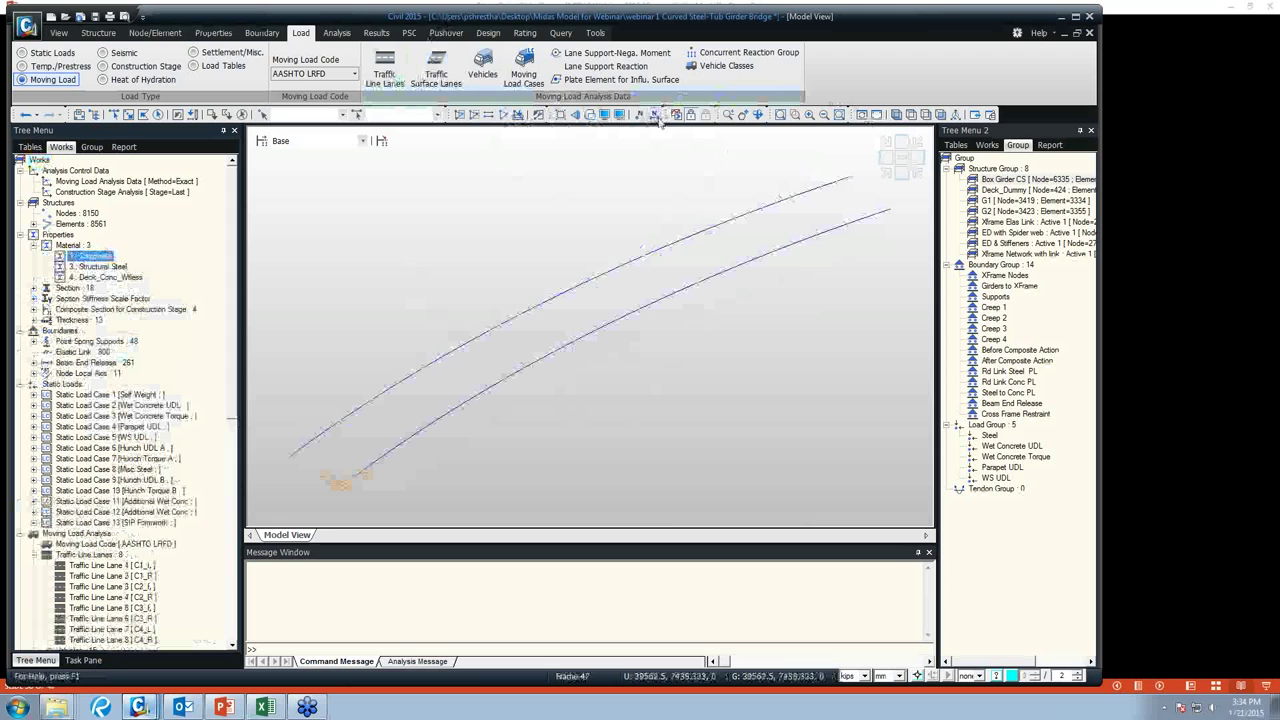
Turn on the display of nodes for the active girder elements.
left_click(604, 115)
left_click(457, 271)
left_click(635, 506)
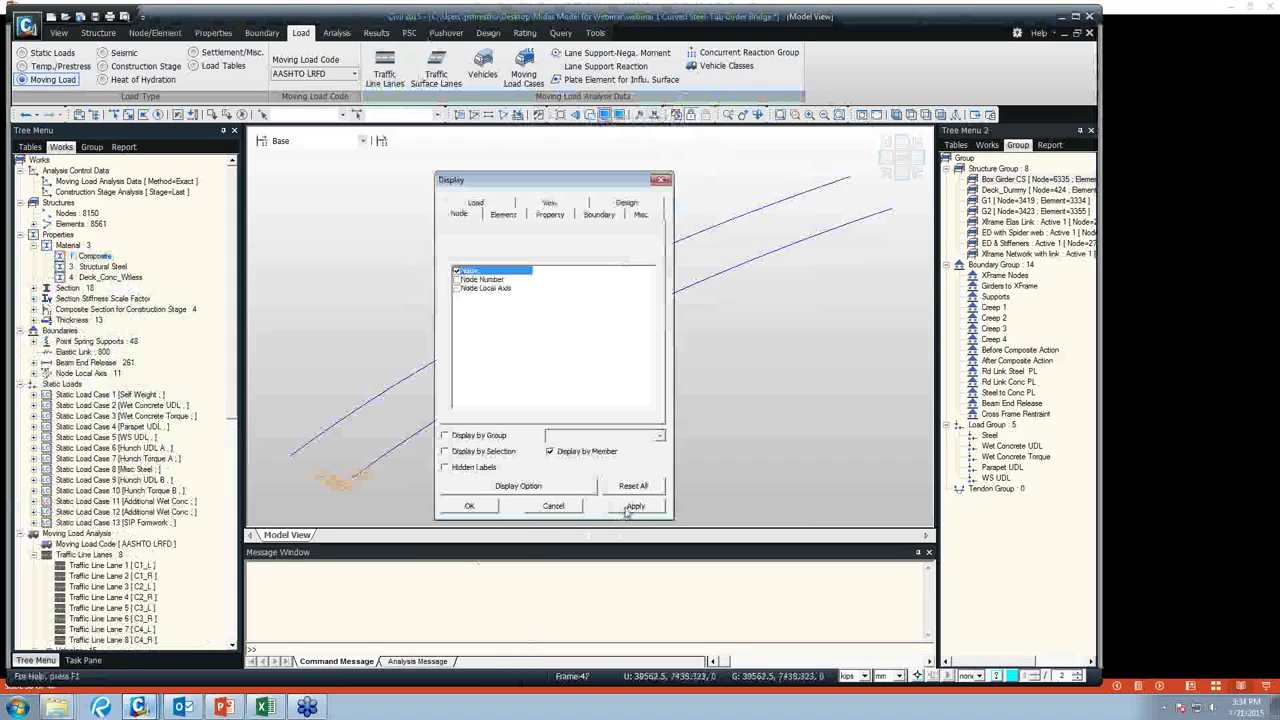
left_click(484, 507)
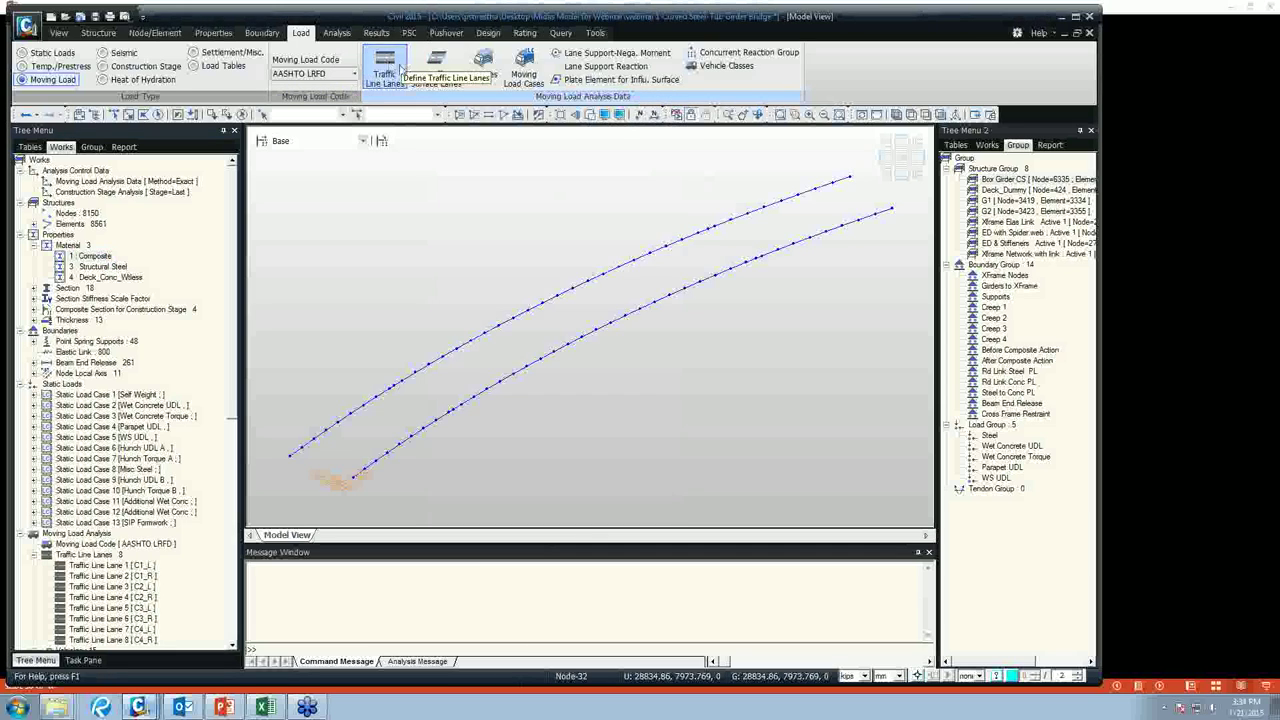
Review the eccentricity and wheel spacing of traffic line lane C1_L, leaving the lane unchanged.
left_click(387, 68)
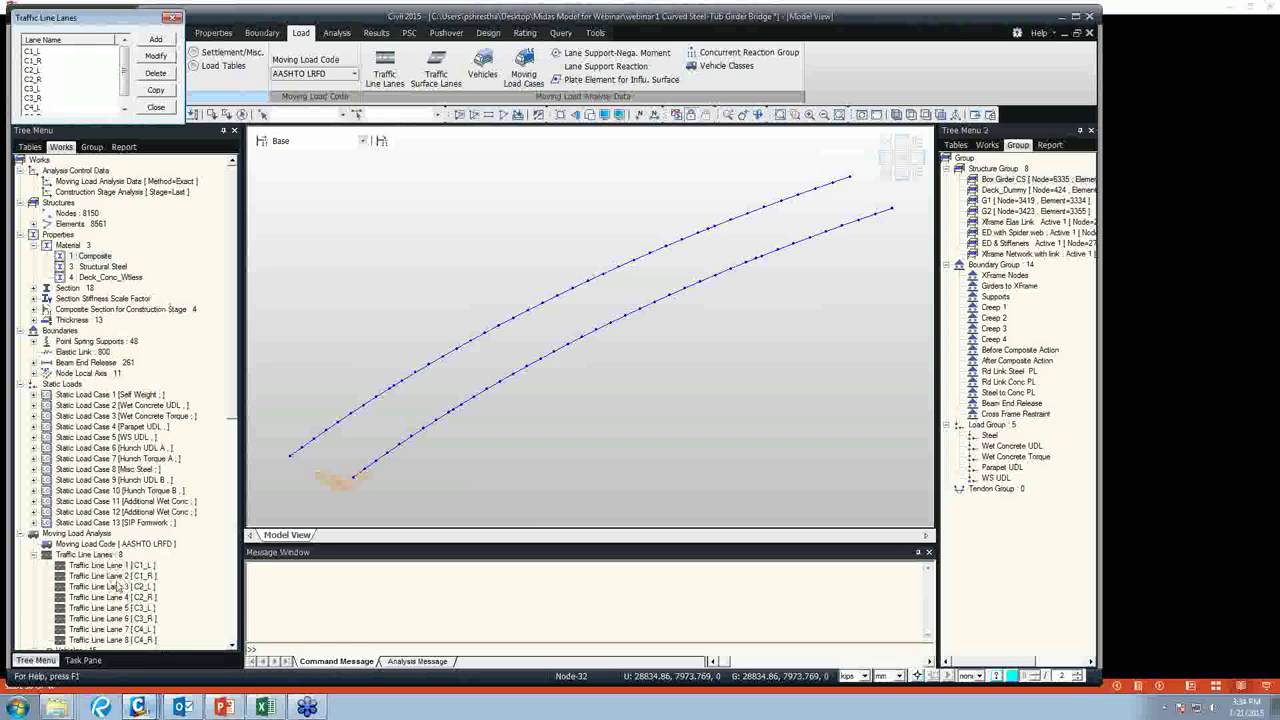
left_click(105, 575)
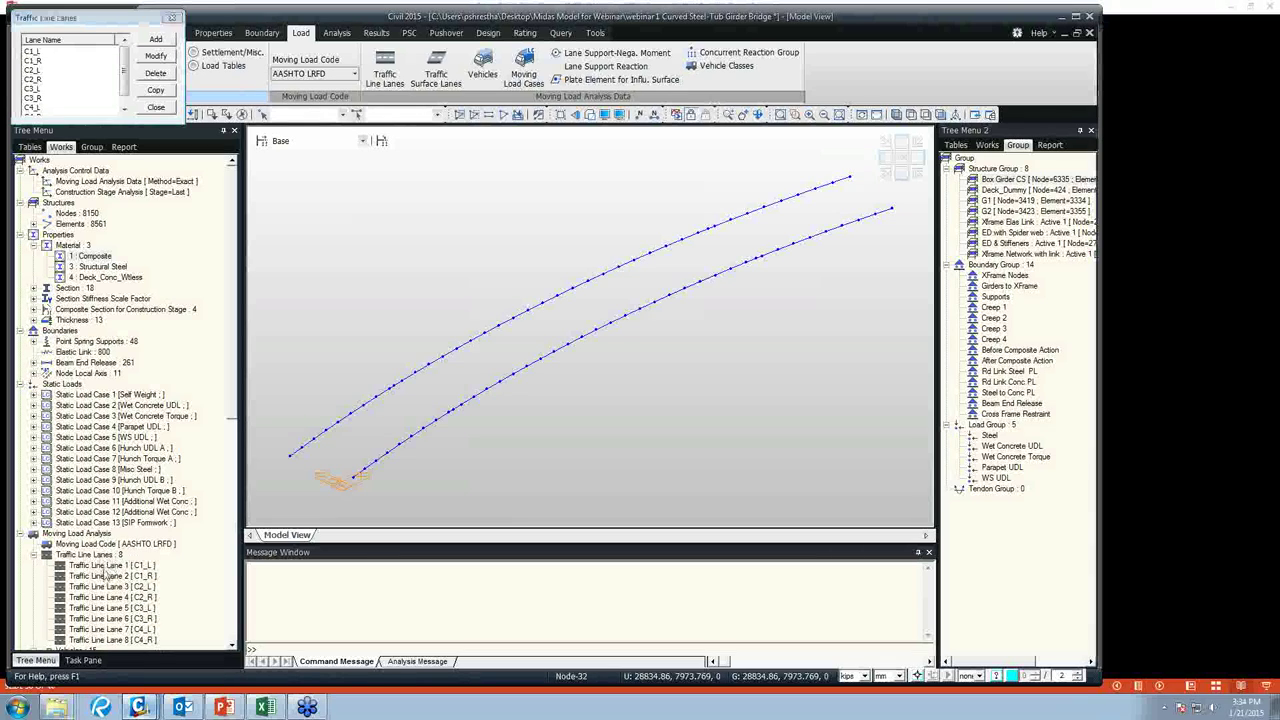
right_click(104, 568)
left_click(148, 633)
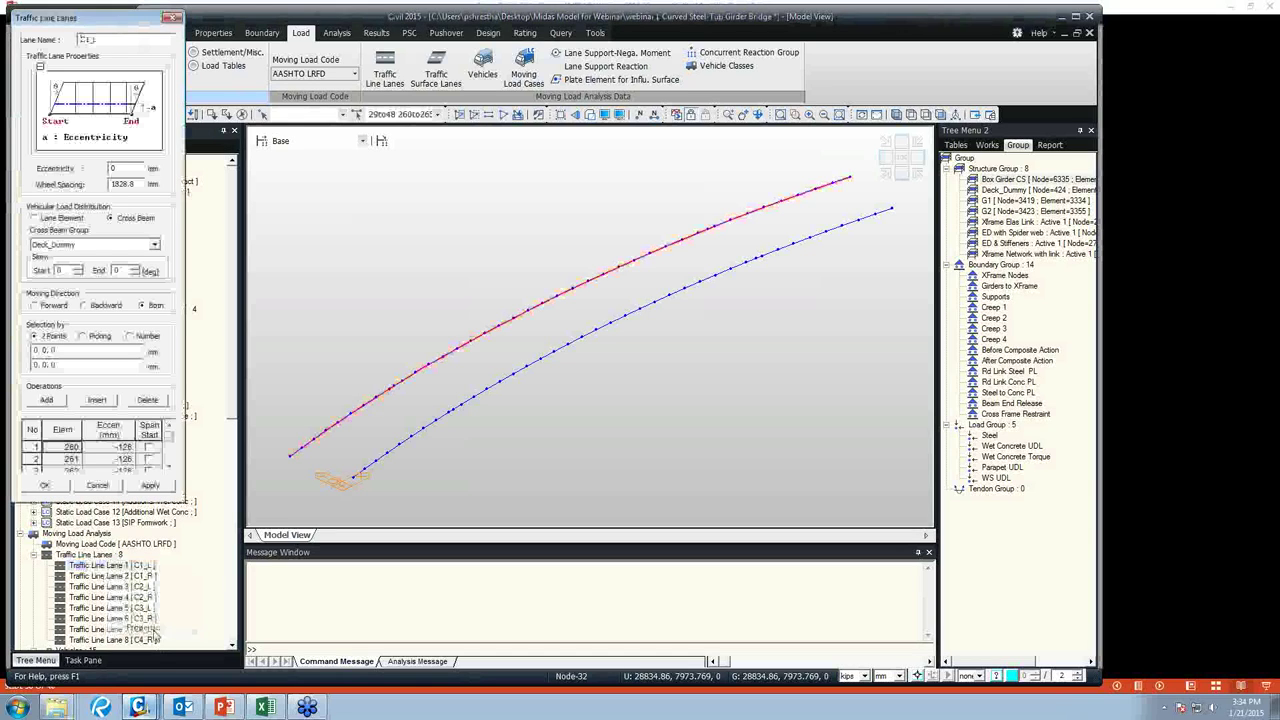
left_click_drag(68, 24, 144, 97)
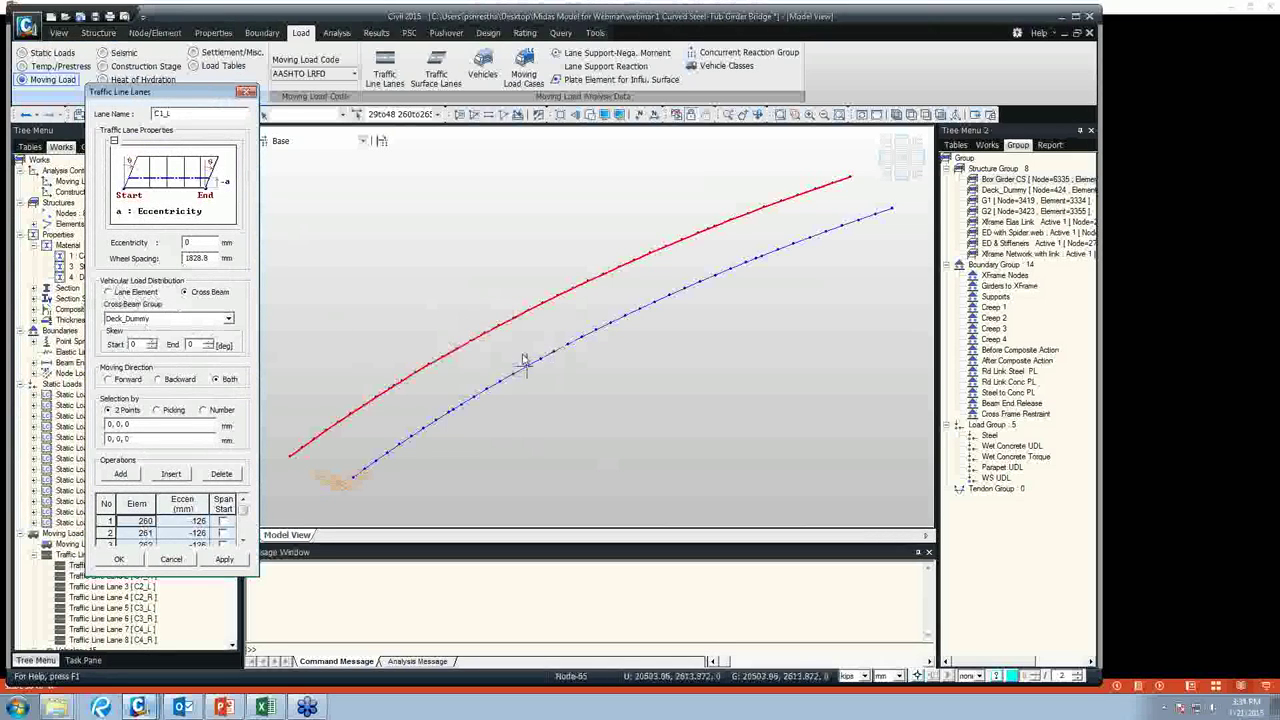
left_click_drag(198, 242, 171, 242)
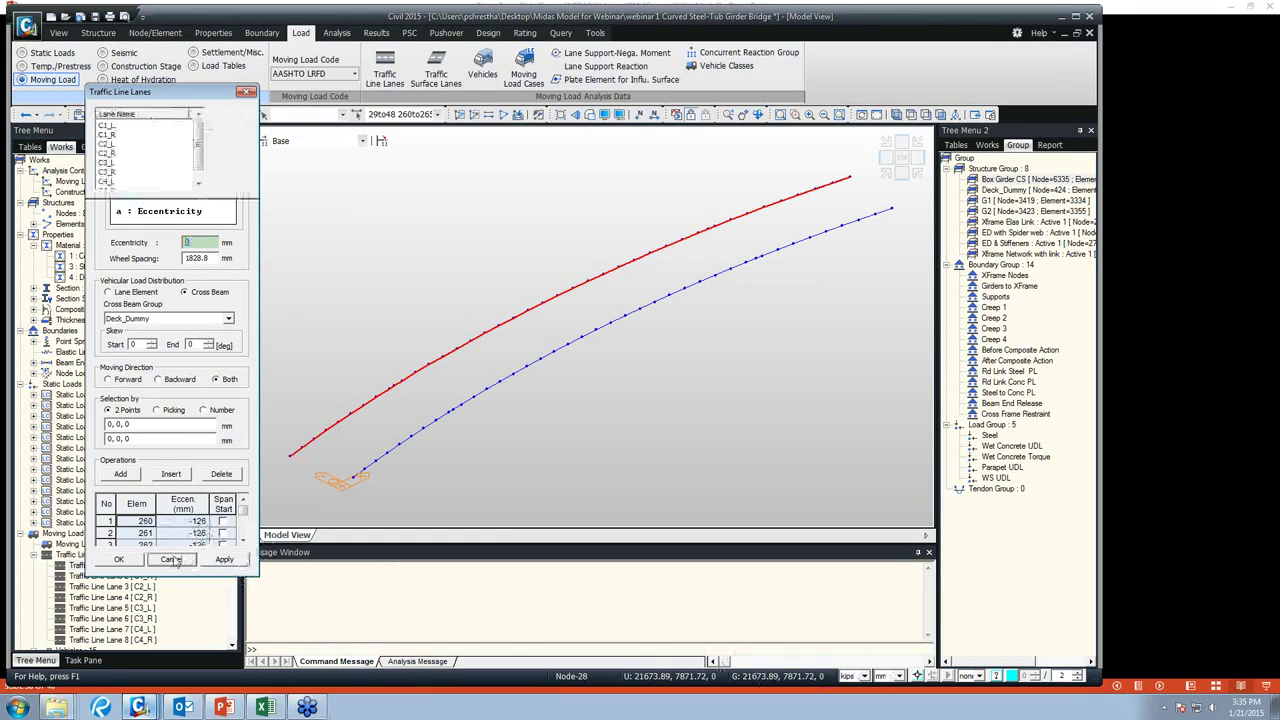
left_click(171, 559)
Change the model's length unit to ft and reopen the definition of traffic line lane C1_L.
left_click(884, 676)
left_click(886, 657)
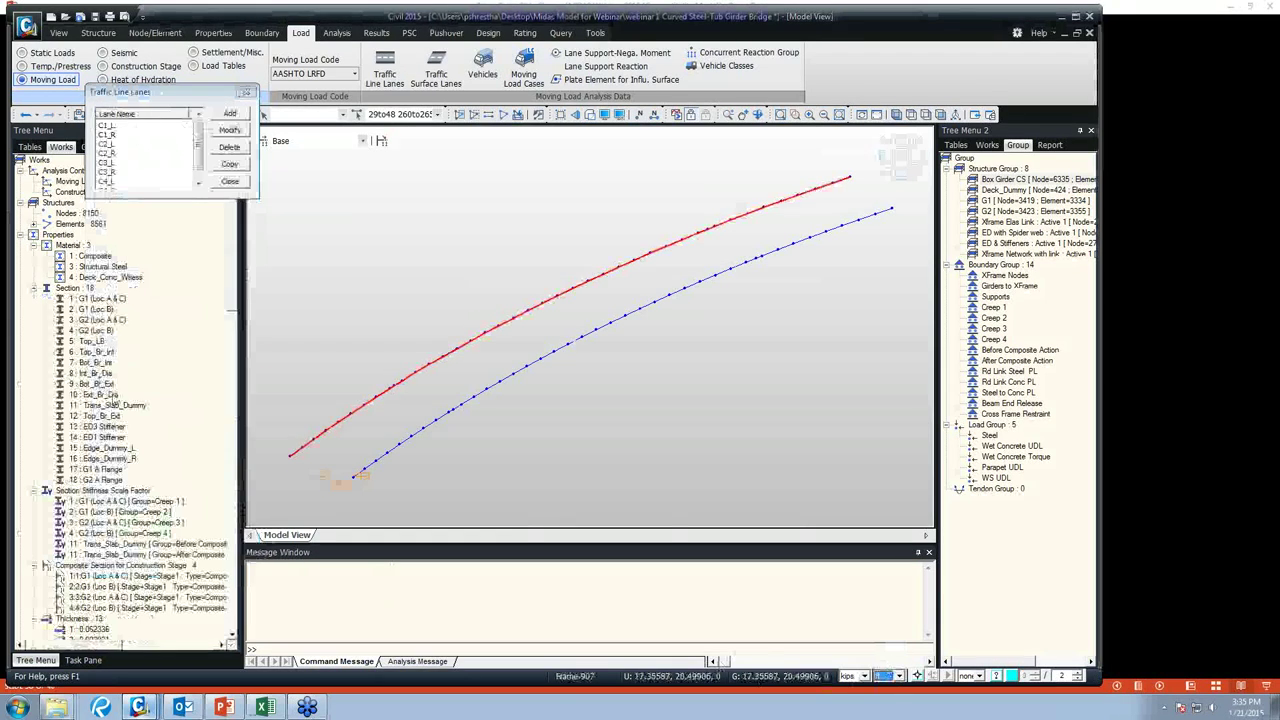
left_click(124, 127)
left_click(229, 130)
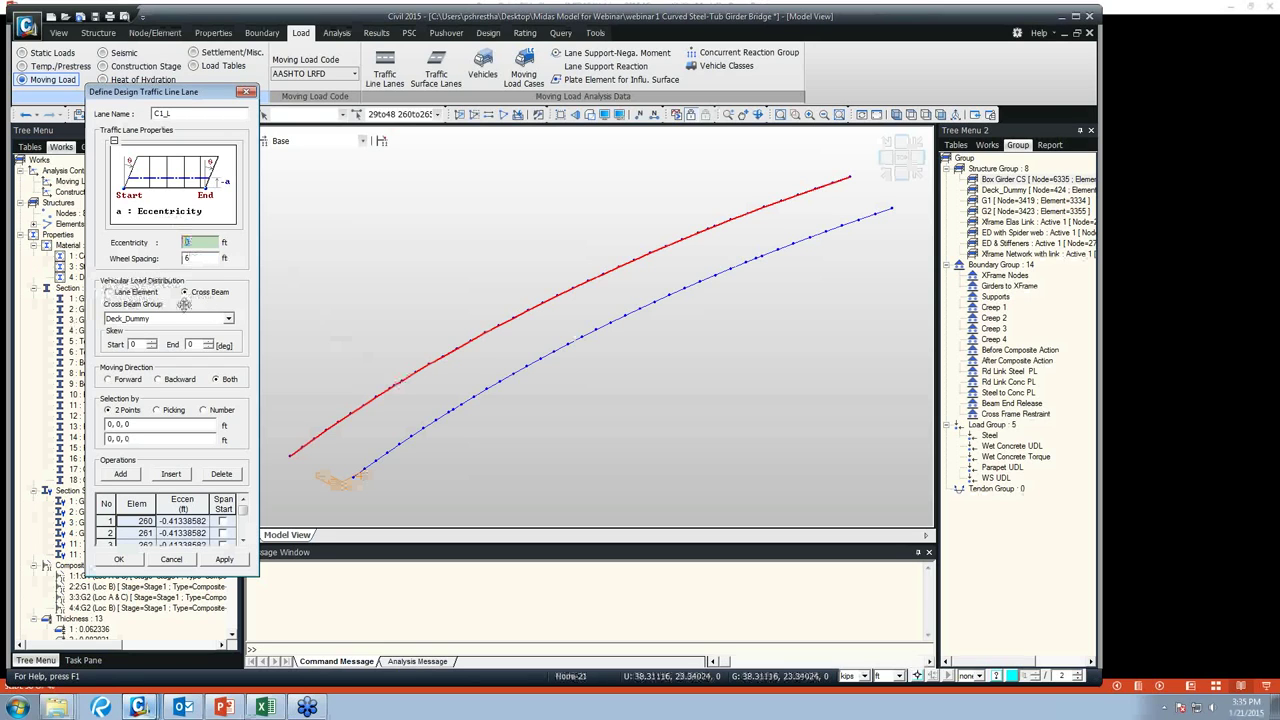
Review the Deck_Dummy cross beam group setting of lane C1_L and close the lane definitions without changes.
key("Tab")
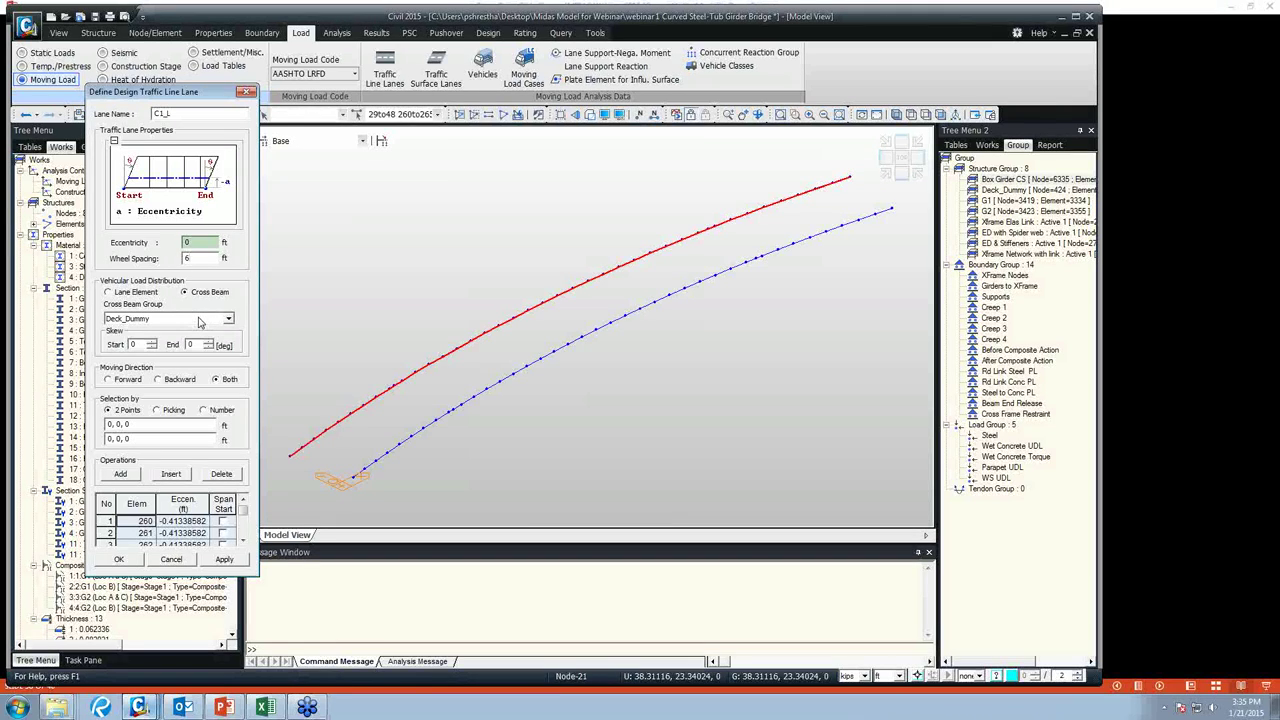
left_click(198, 320)
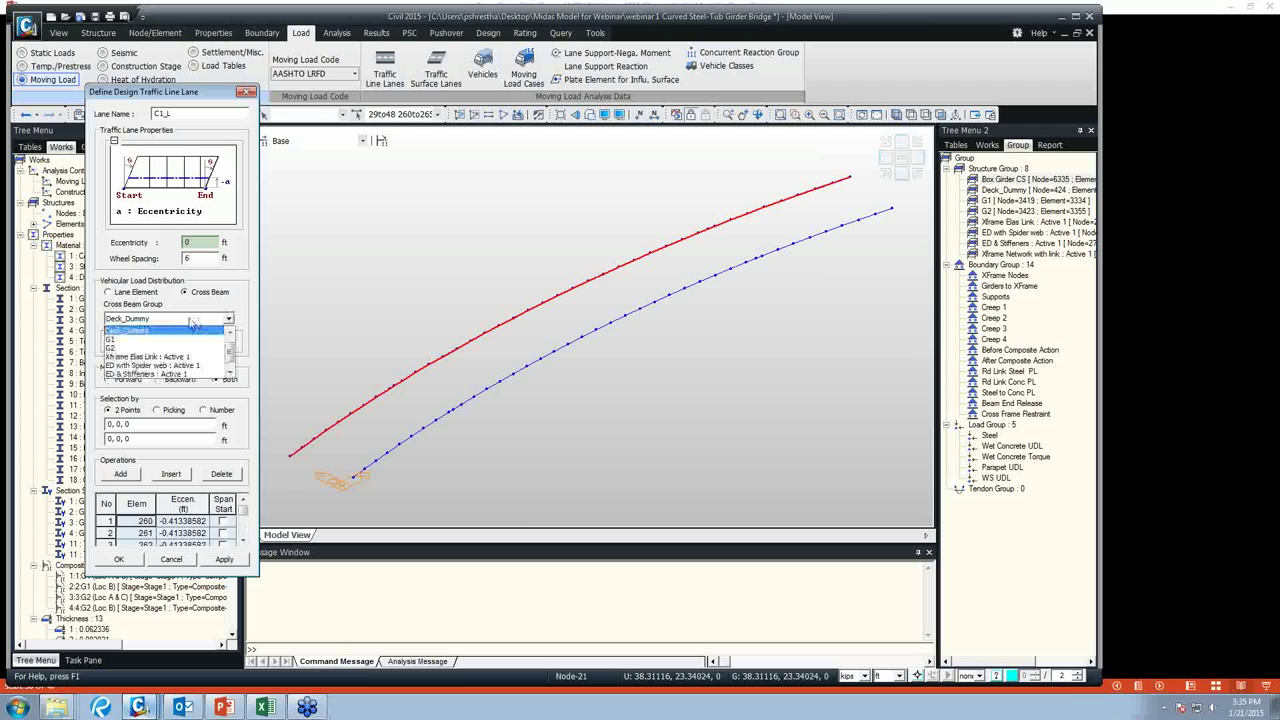
left_click(138, 330)
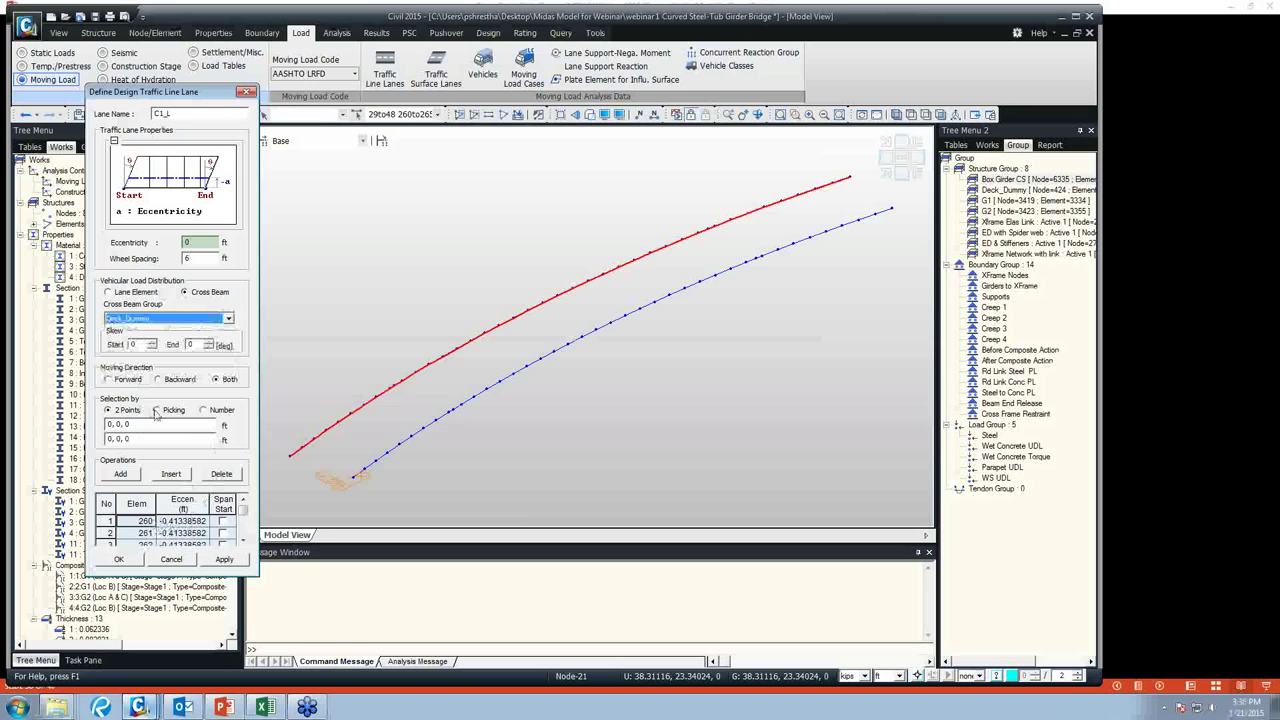
left_click(175, 560)
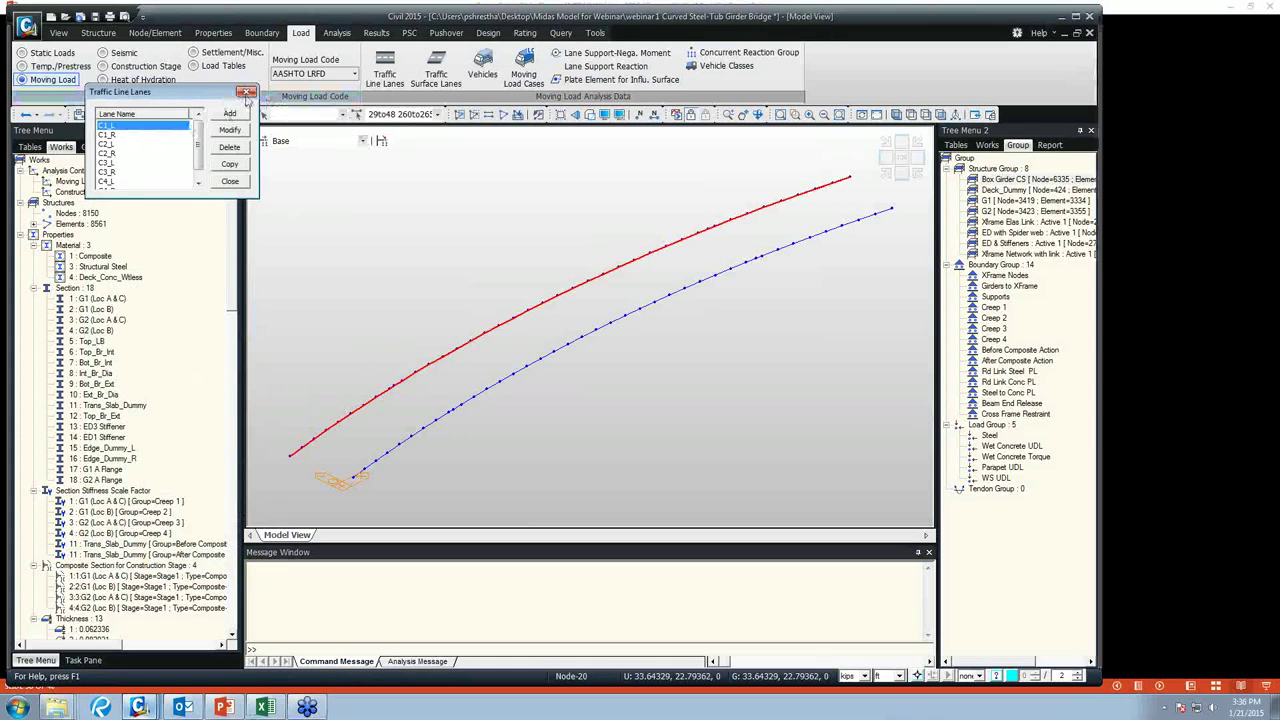
left_click(247, 93)
Display traffic line lanes C1_L and C1_R on the model in plan view.
scroll(230, 397, "down", 10)
scroll(230, 397, "down", 10)
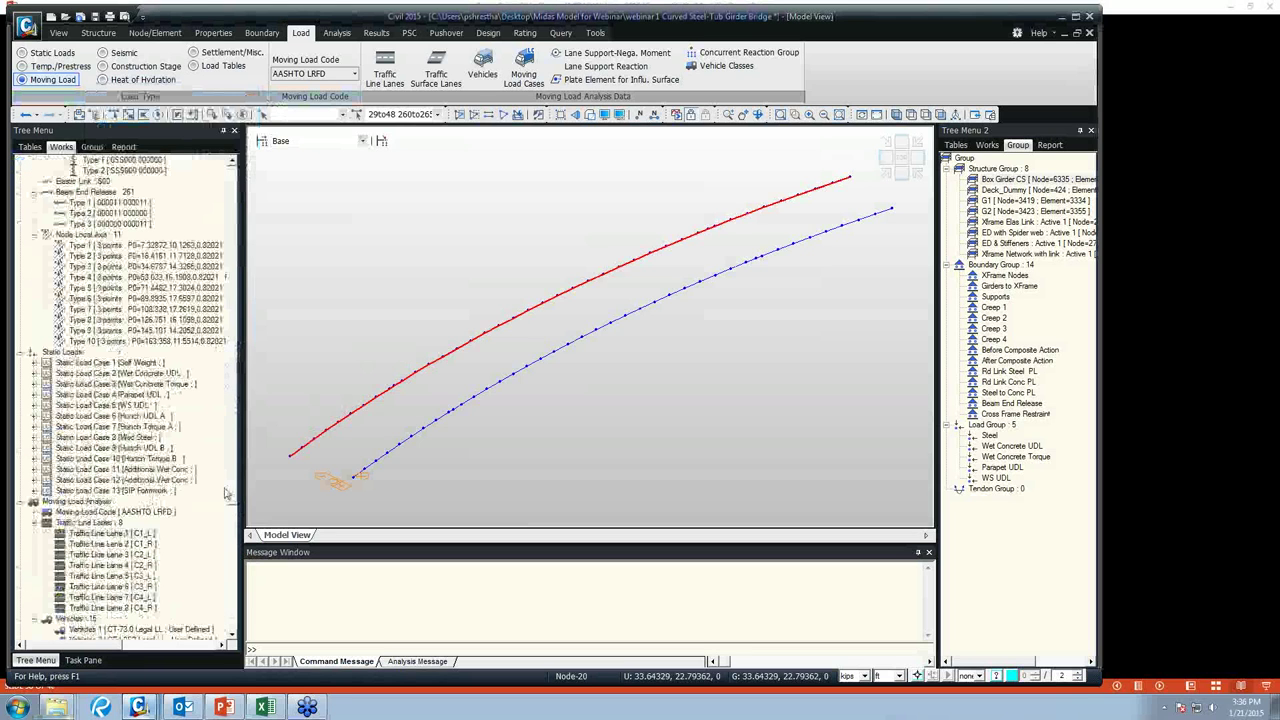
right_click(118, 535)
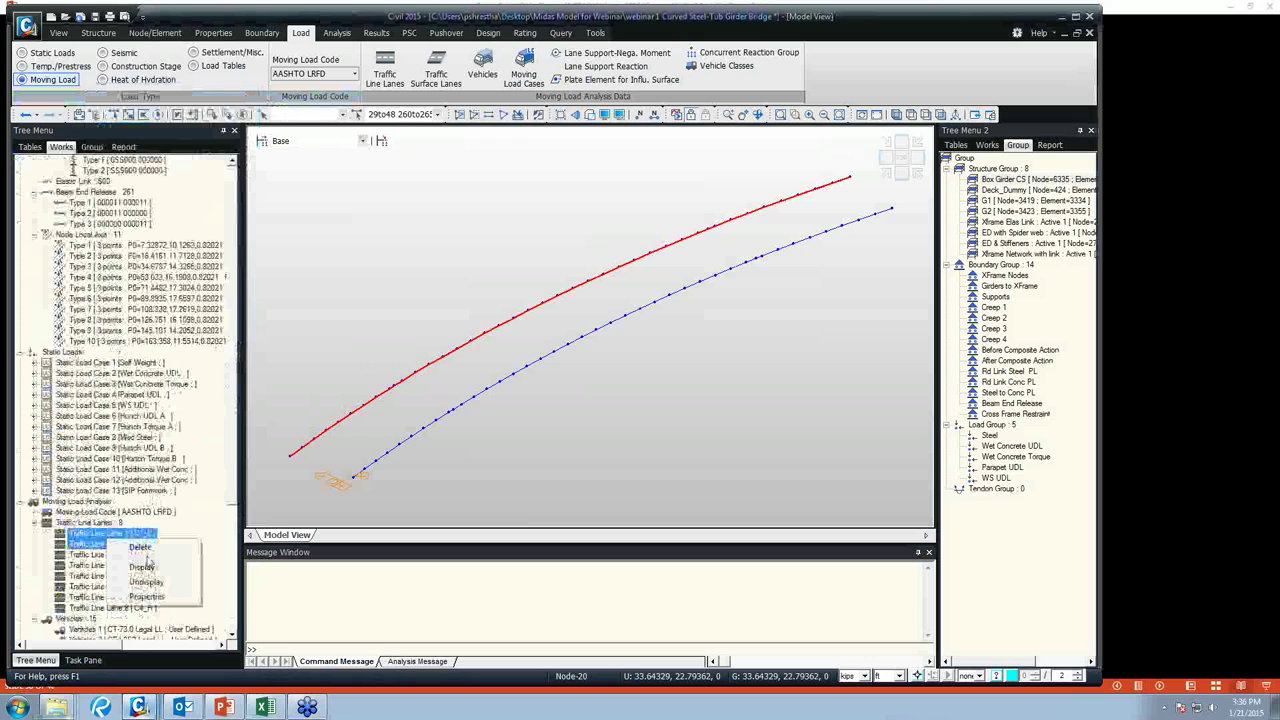
left_click(141, 567)
left_click(896, 165)
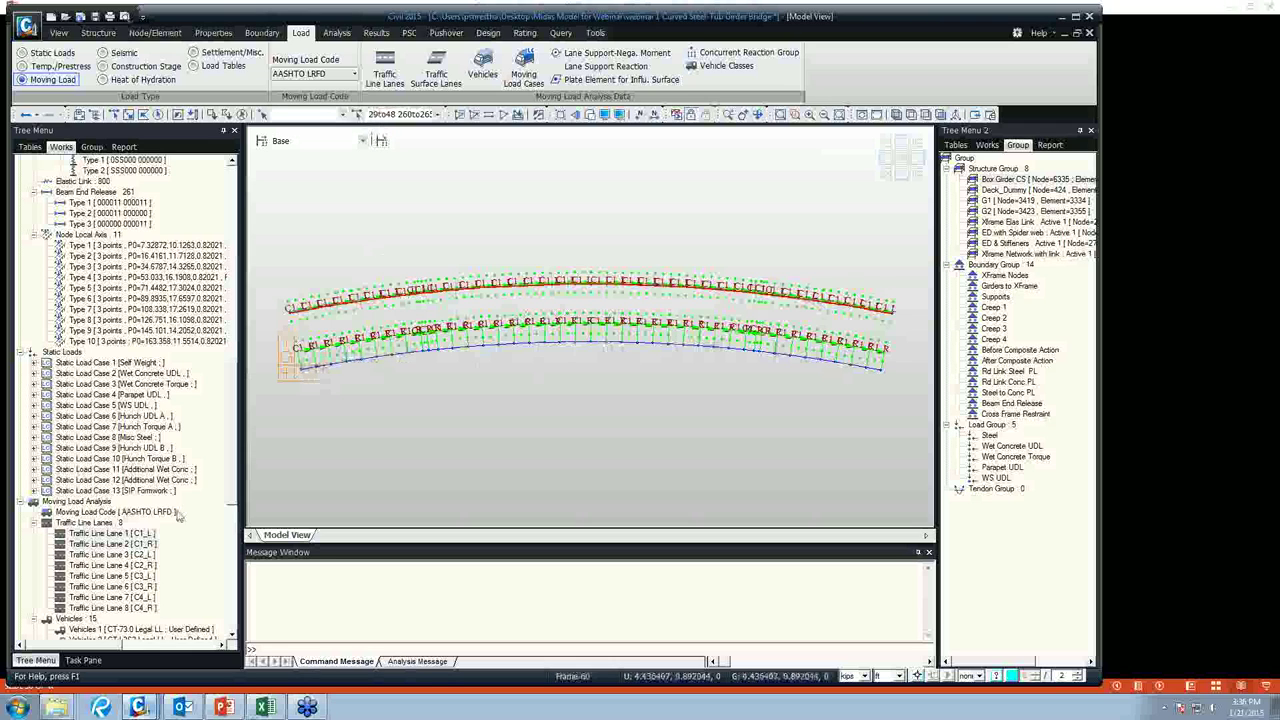
Start a new standard vehicle and review the available vehicle standards, keeping AASHTO LRFD Load.
left_click(112, 543)
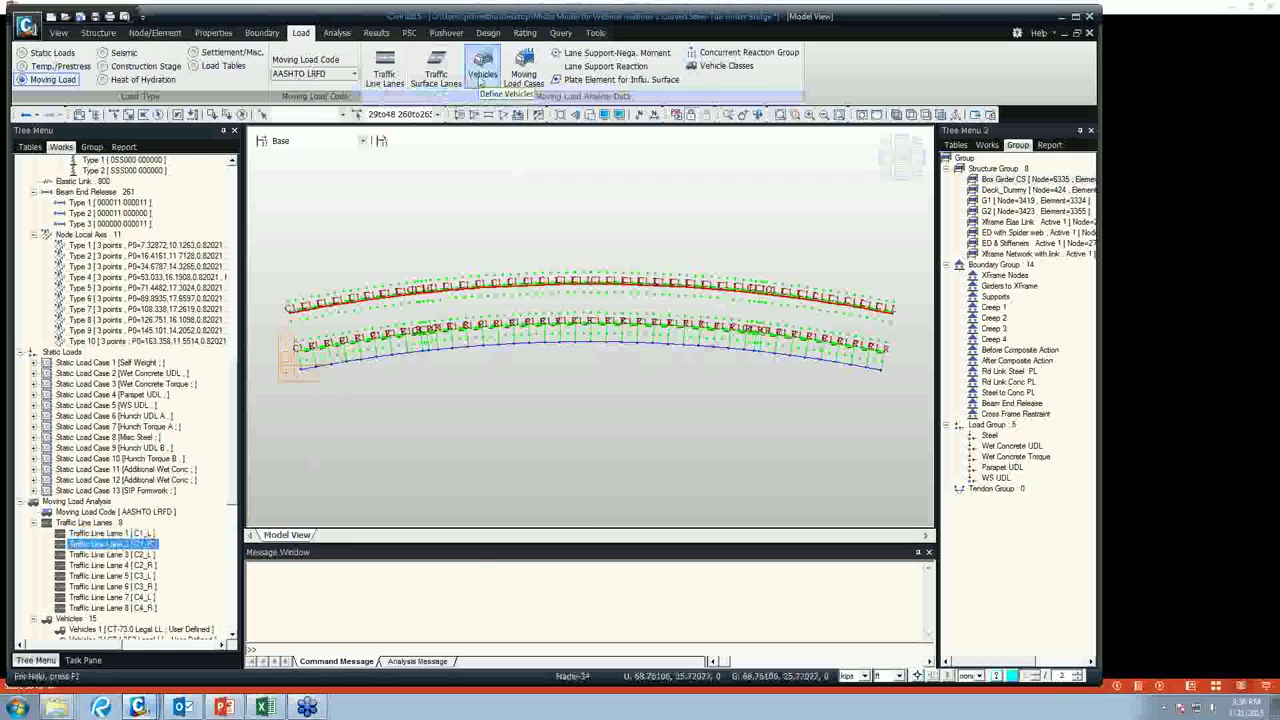
left_click(482, 72)
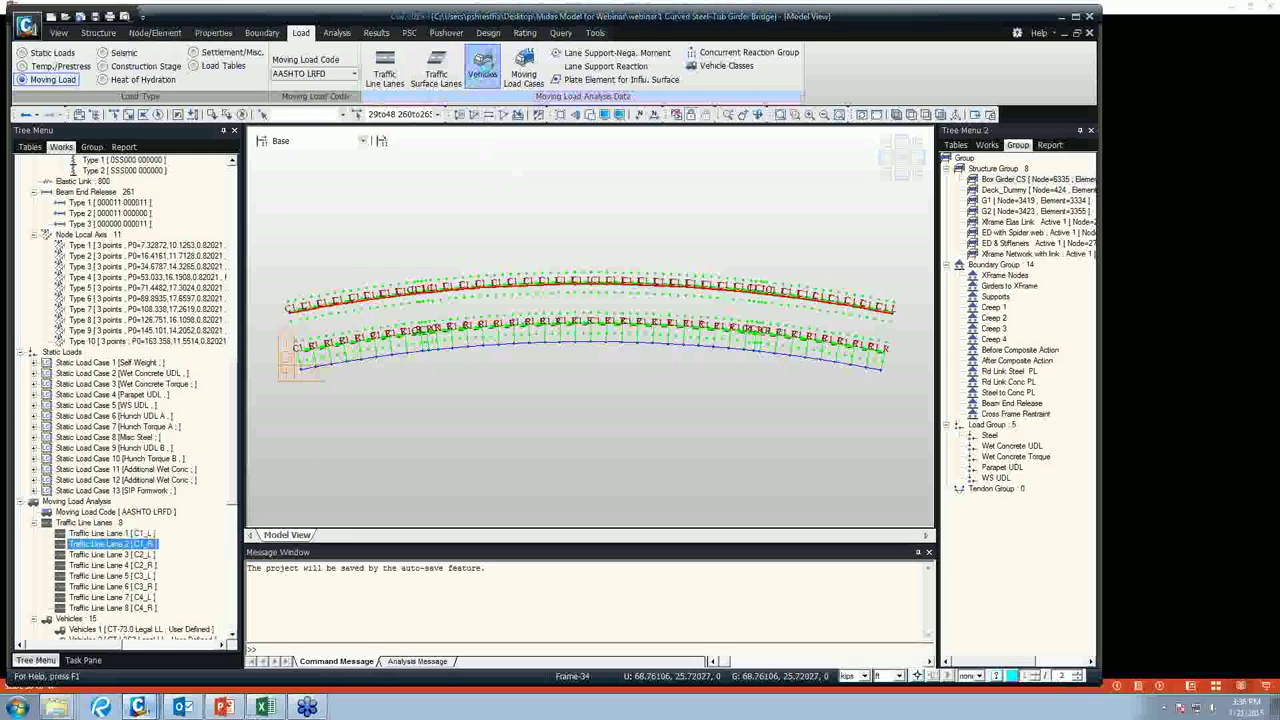
left_click(213, 67)
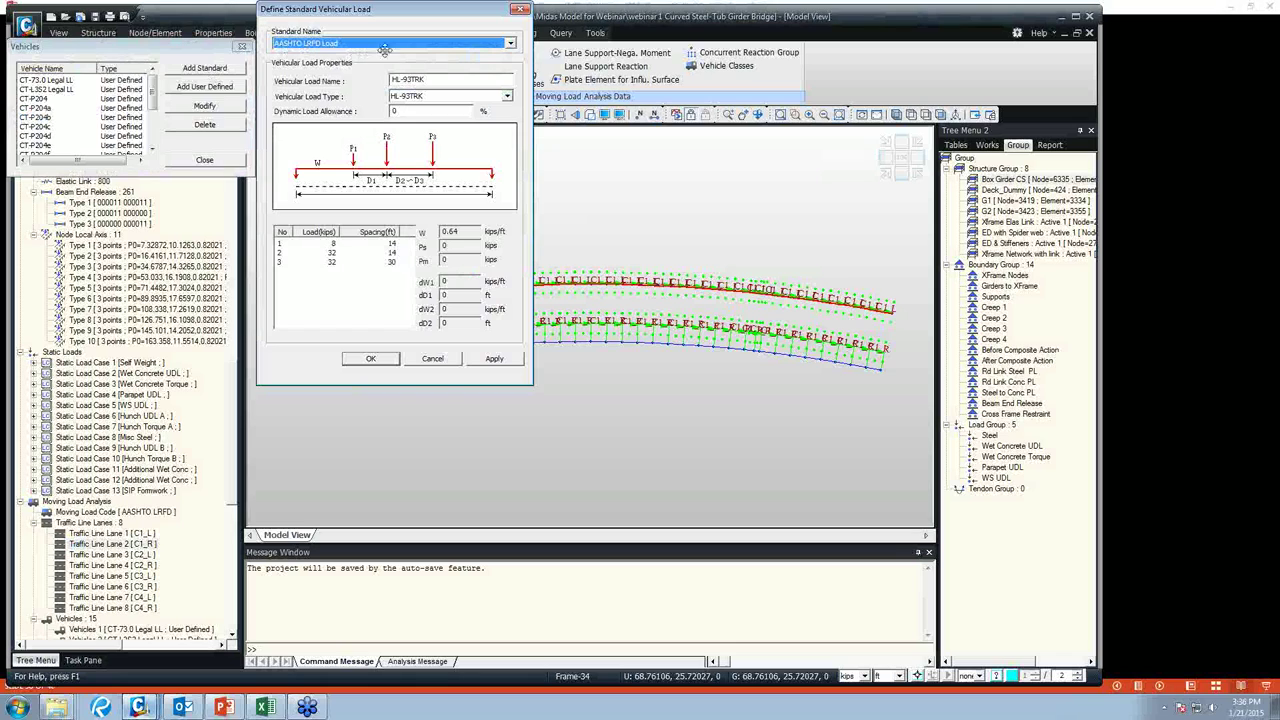
left_click(461, 46)
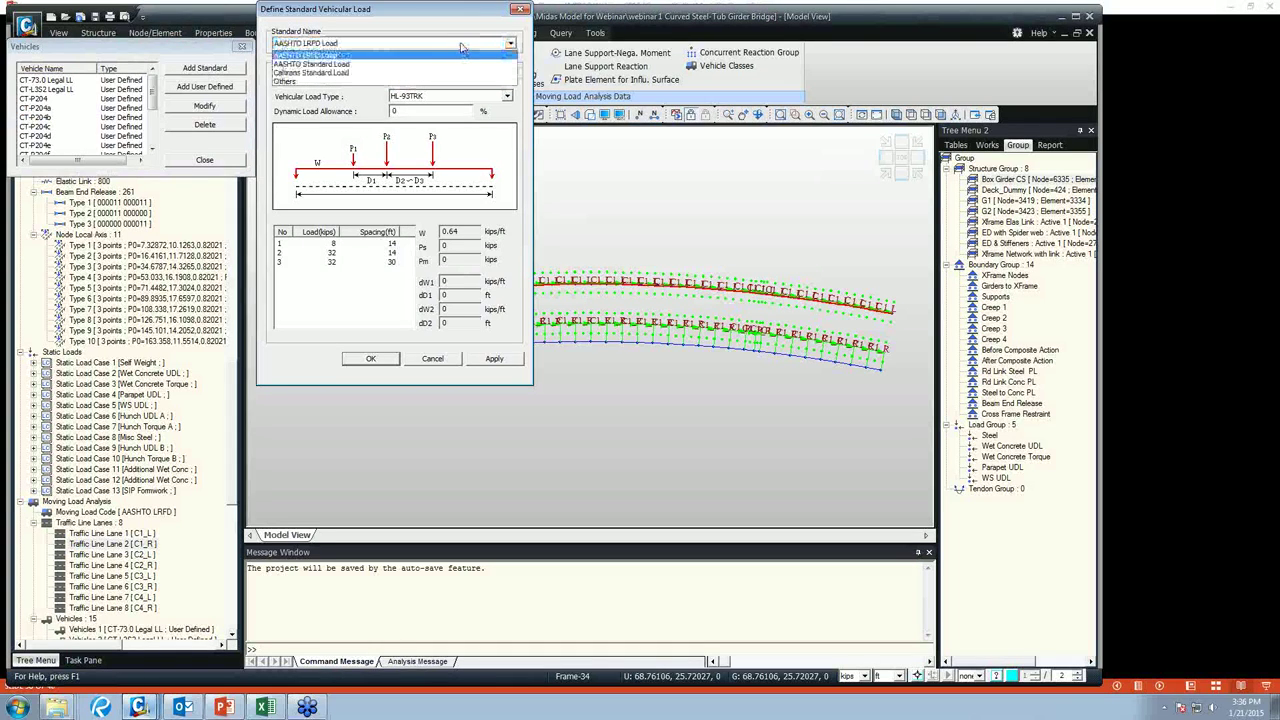
left_click(411, 56)
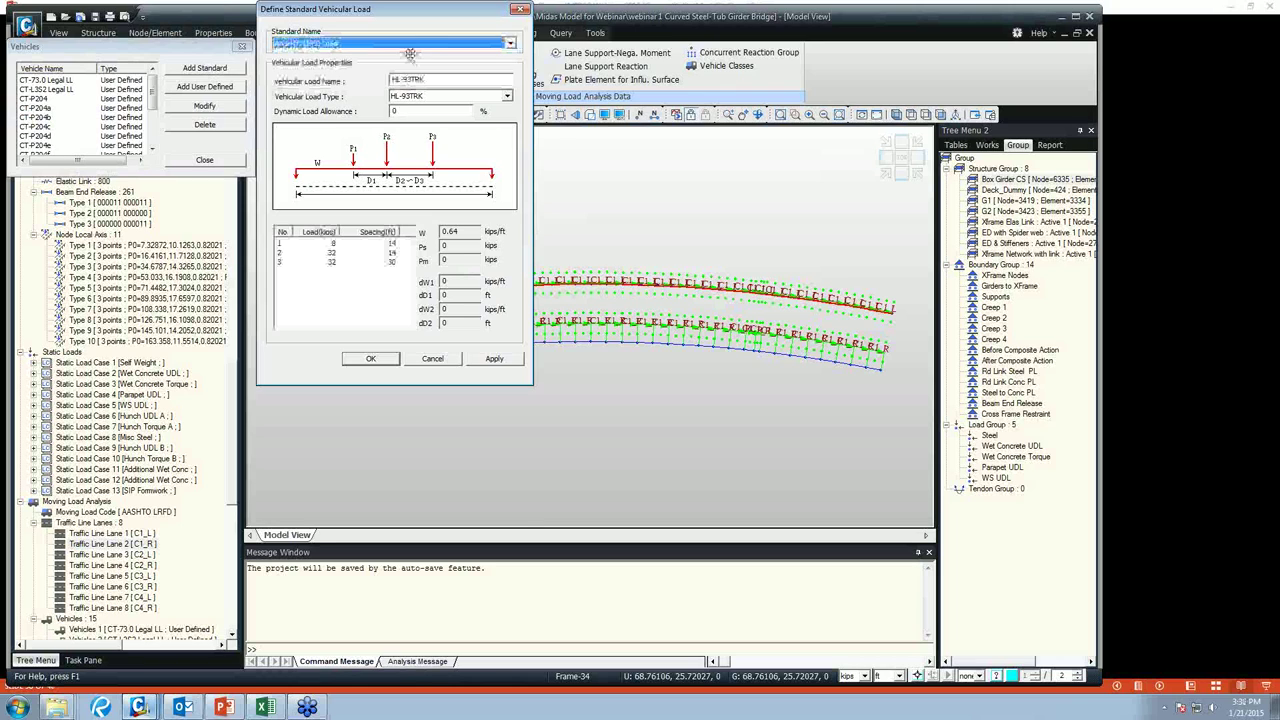
left_click(378, 46)
left_click(375, 56)
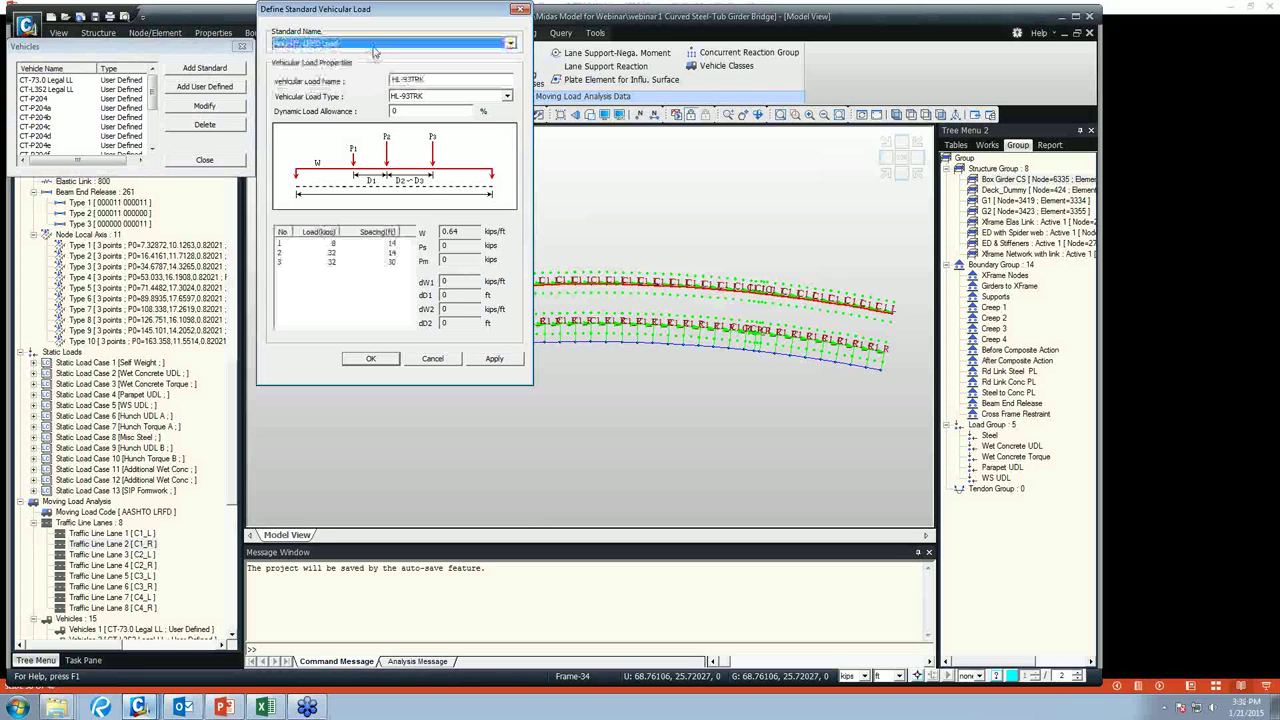
Try the HL-93TDM and HL-93TRK load types with a 33% dynamic load allowance, and discard the standard vehicle.
left_click(507, 96)
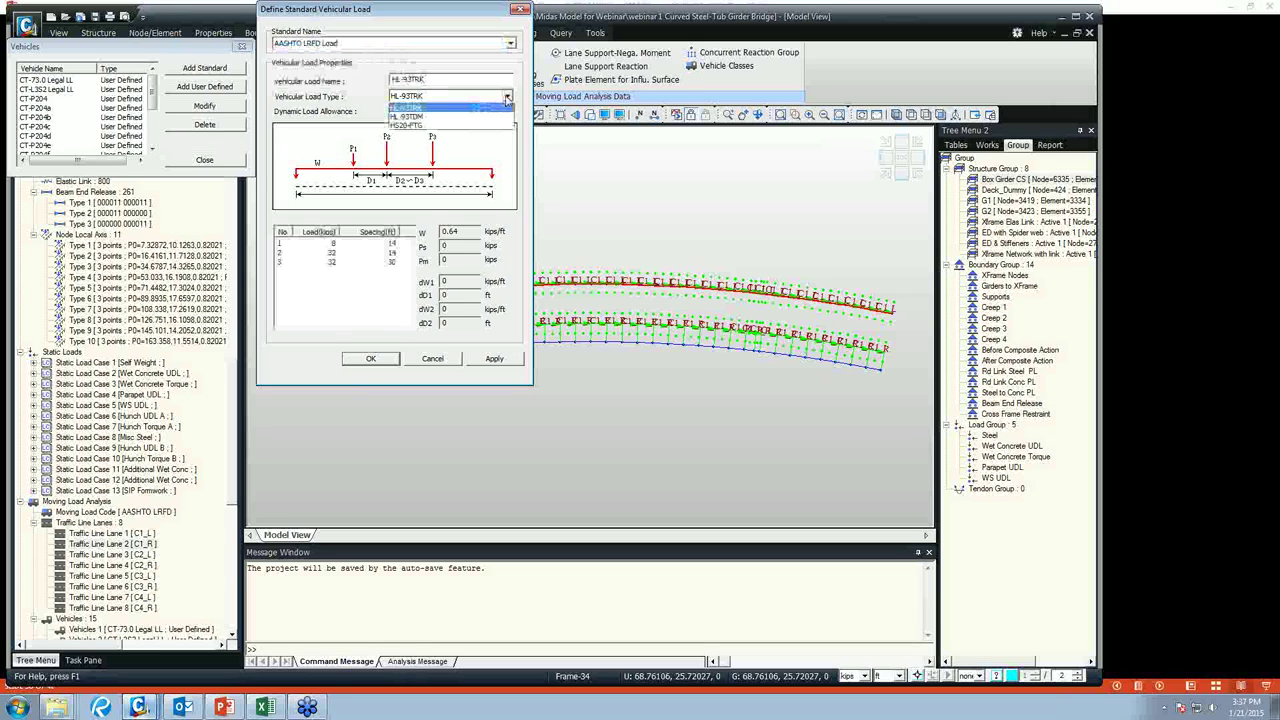
left_click(444, 116)
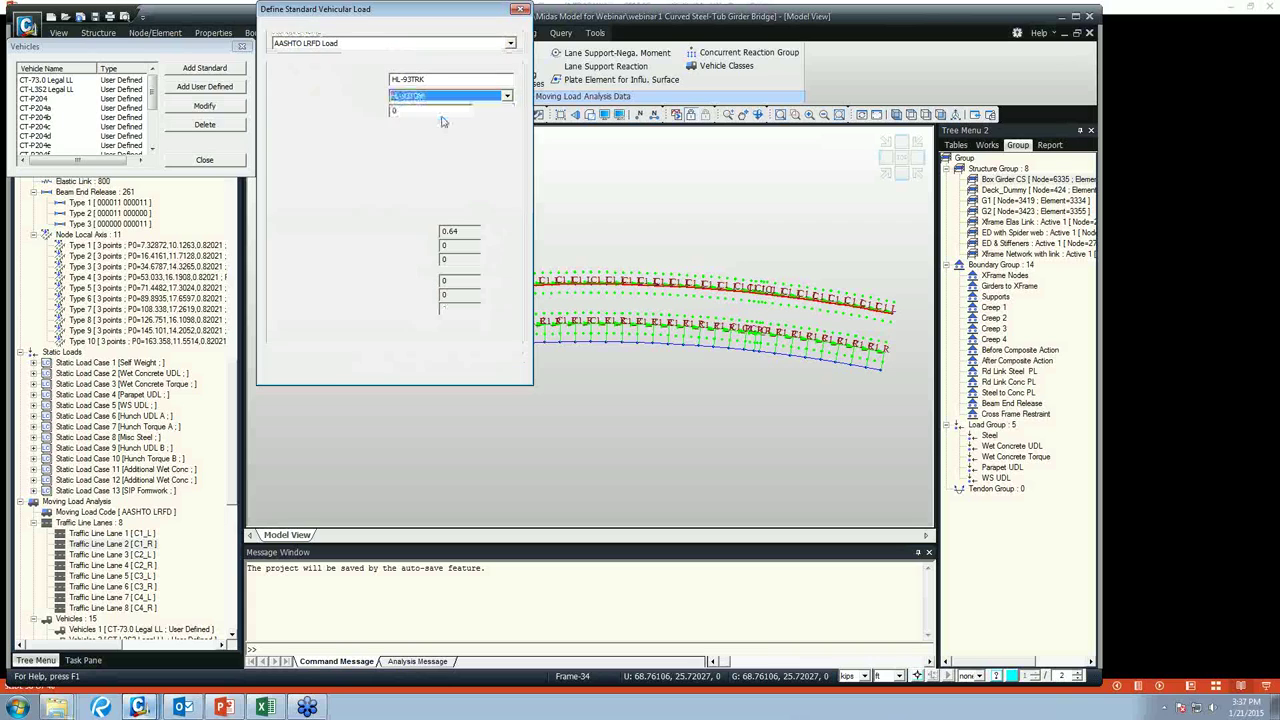
left_click(506, 97)
left_click(447, 108)
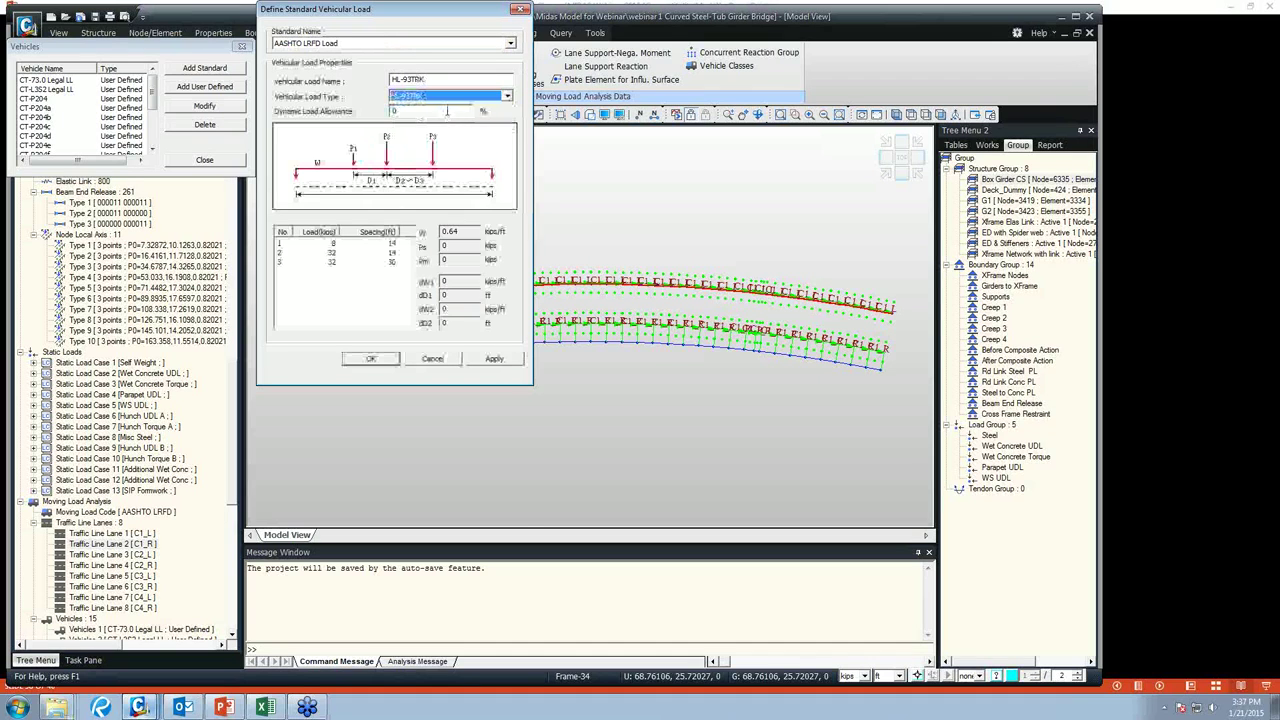
key("Tab")
type("33")
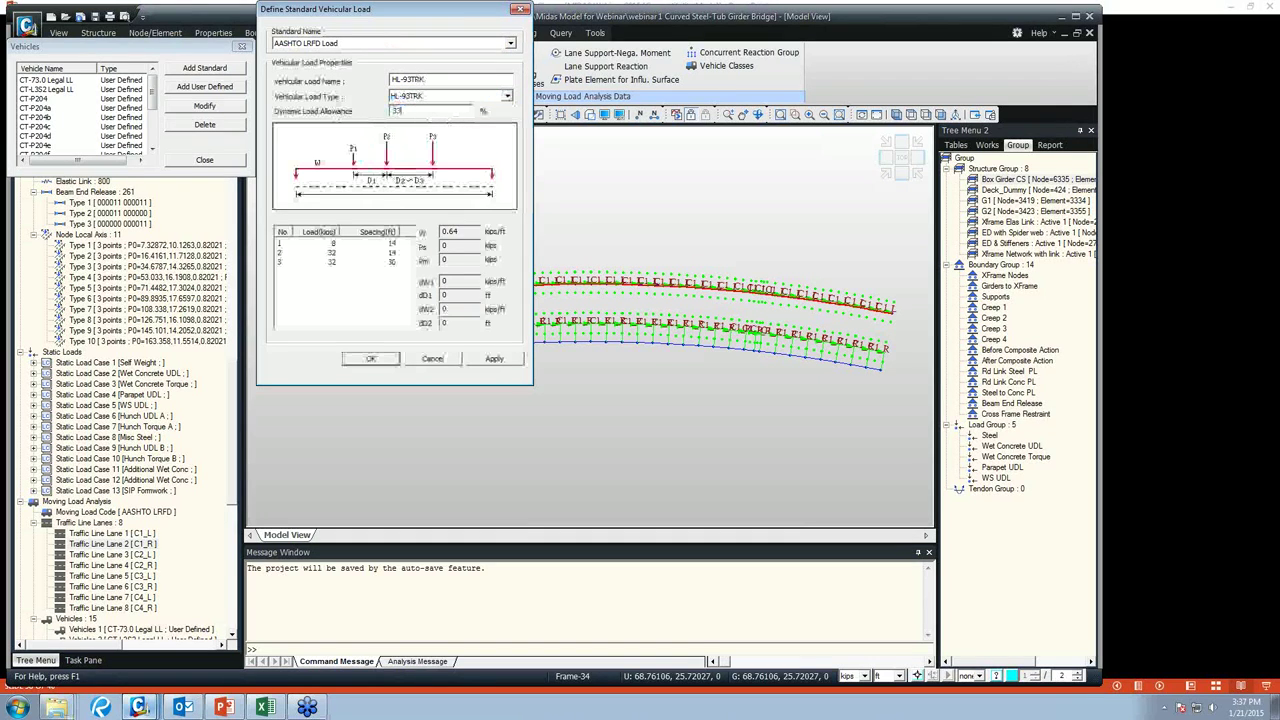
left_click(440, 359)
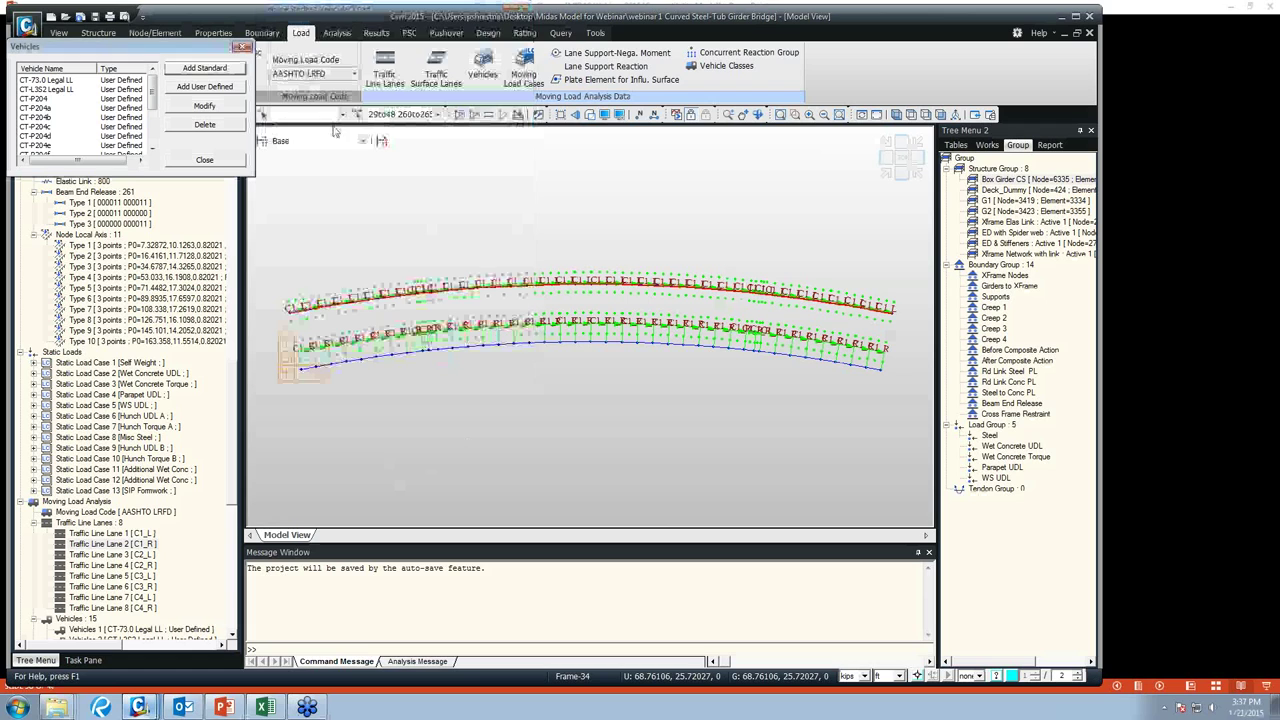
Review the Permit Truck options for a new user-defined vehicle and discard the definition.
left_click(205, 87)
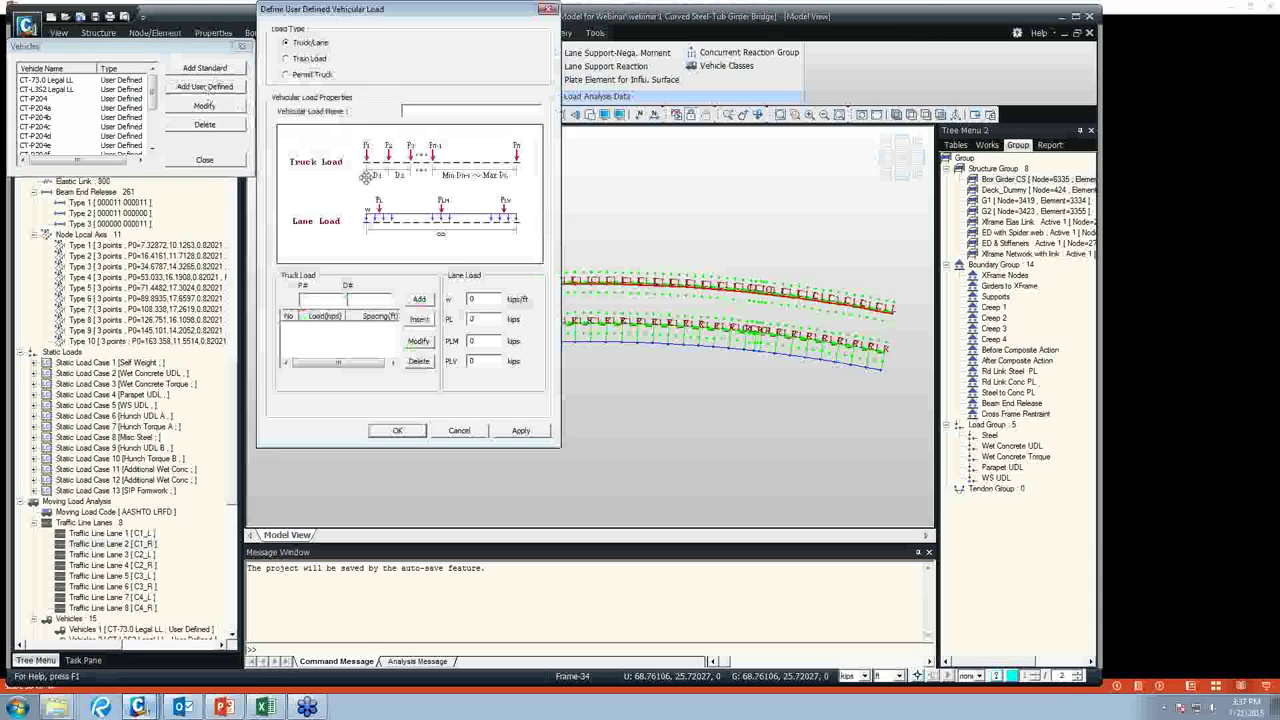
left_click(288, 76)
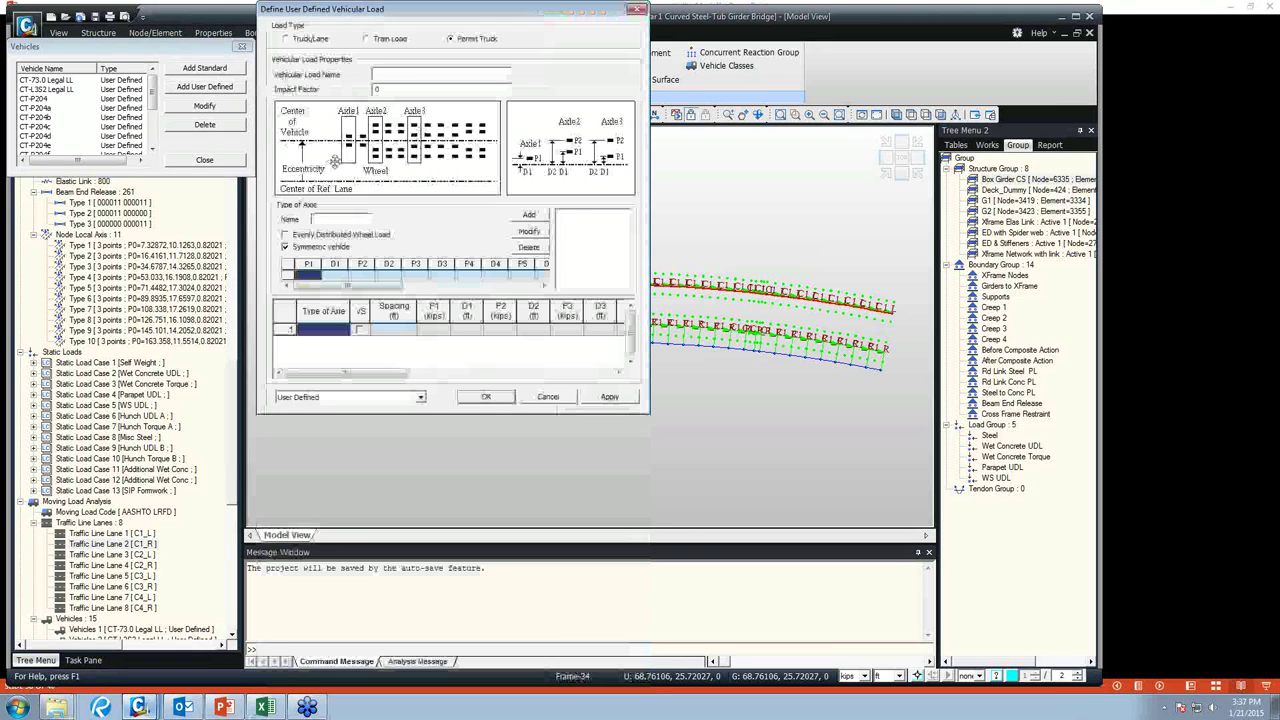
left_click_drag(389, 12, 526, 34)
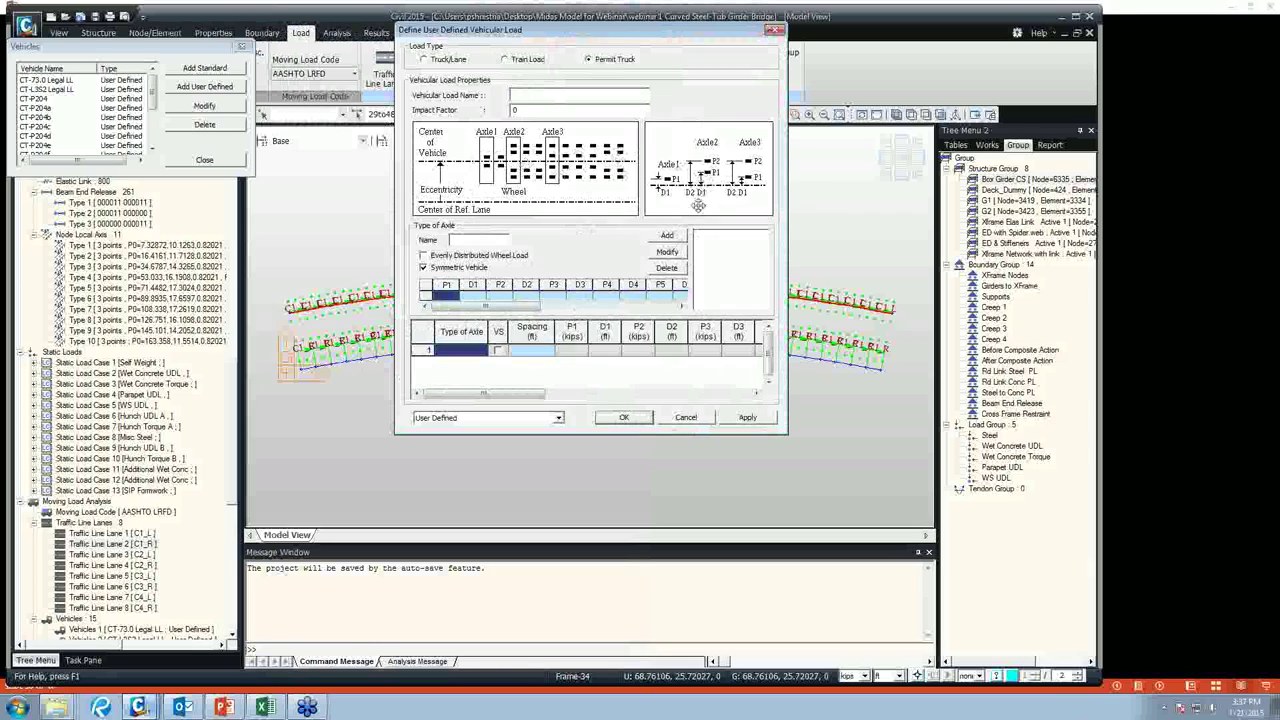
left_click(685, 417)
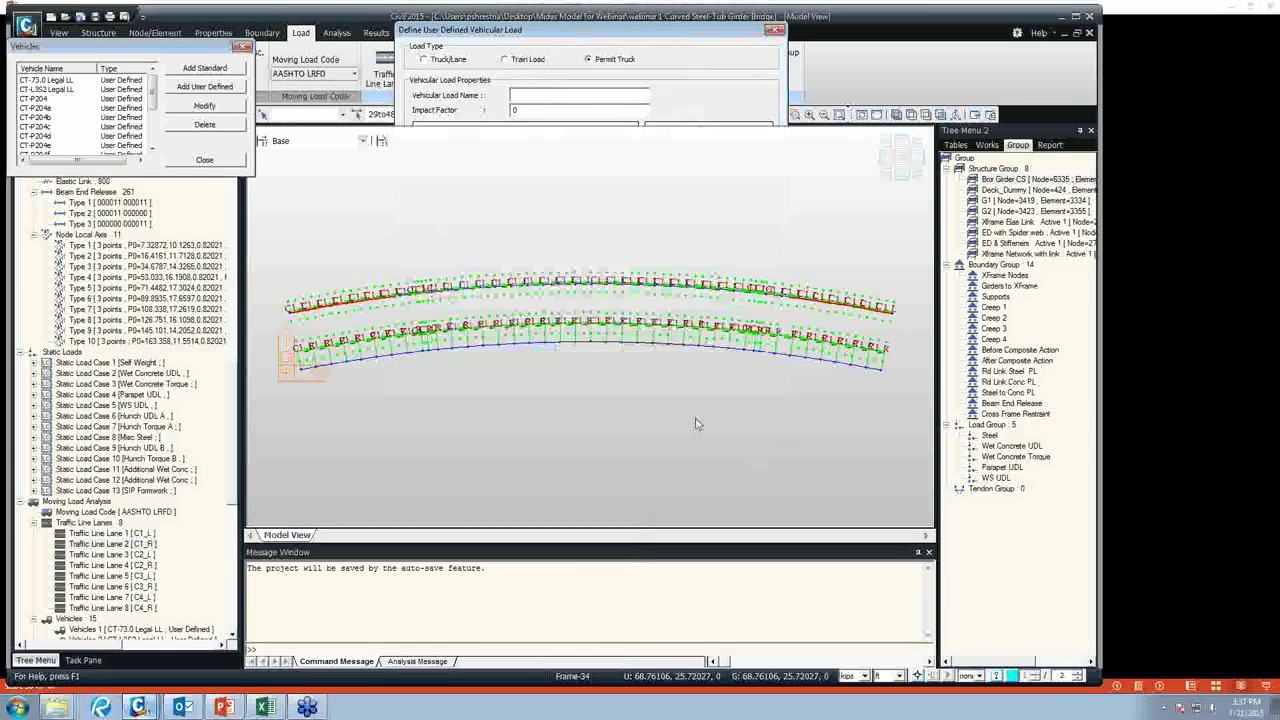
Review the axle types, spacings and impact factor of permit truck CT-P204a, and close the vehicle definitions without changing anything.
left_click(50, 108)
left_click(204, 106)
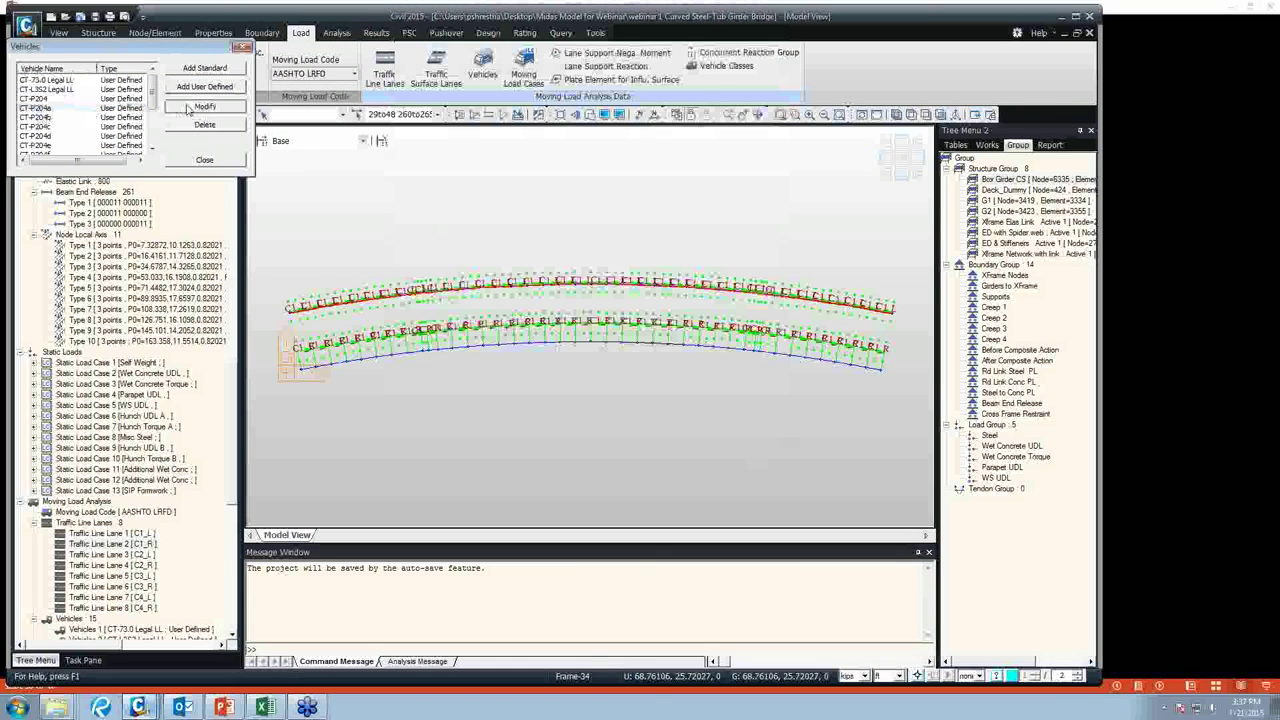
left_click_drag(395, 12, 524, 66)
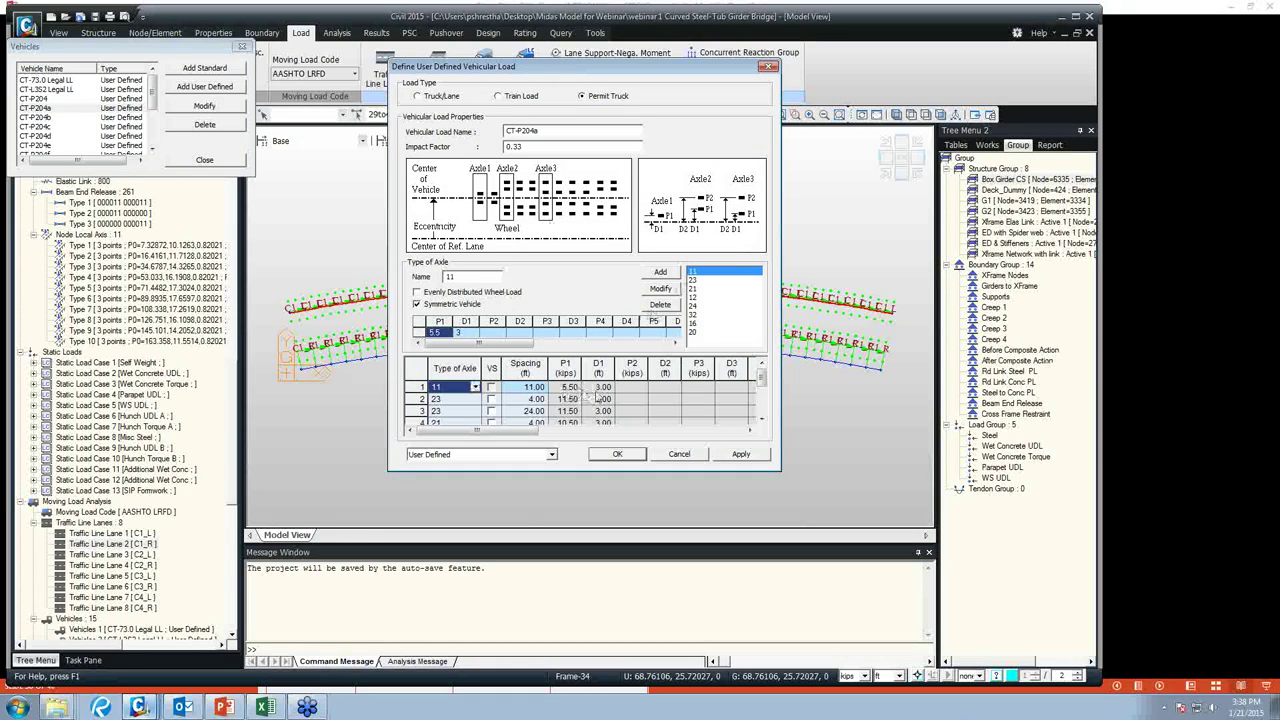
left_click_drag(761, 377, 761, 403)
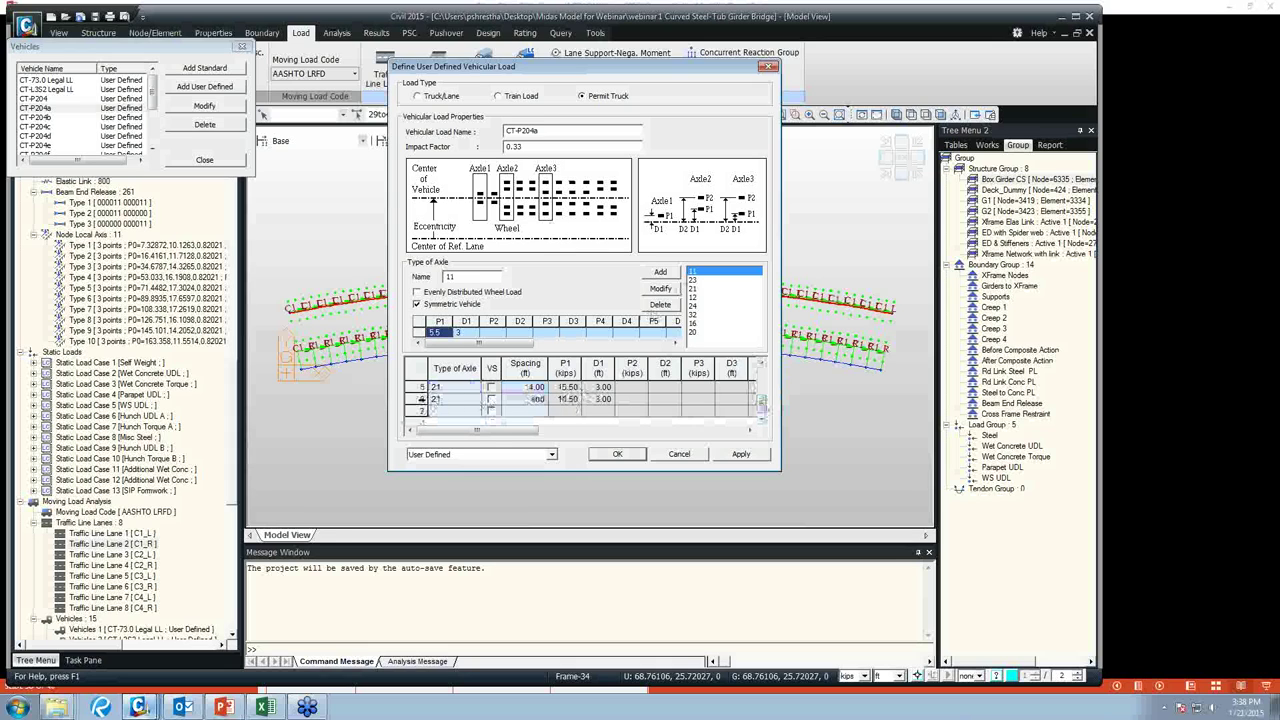
left_click_drag(761, 402, 763, 392)
left_click(617, 454)
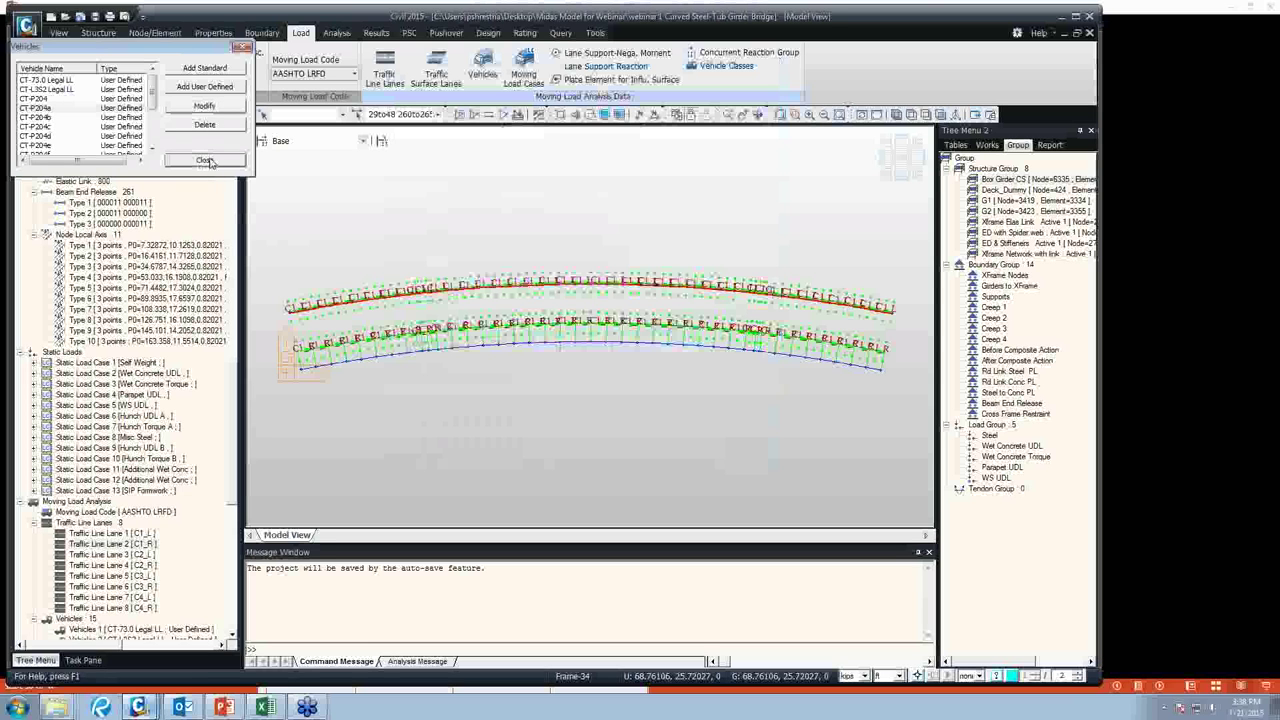
left_click(204, 161)
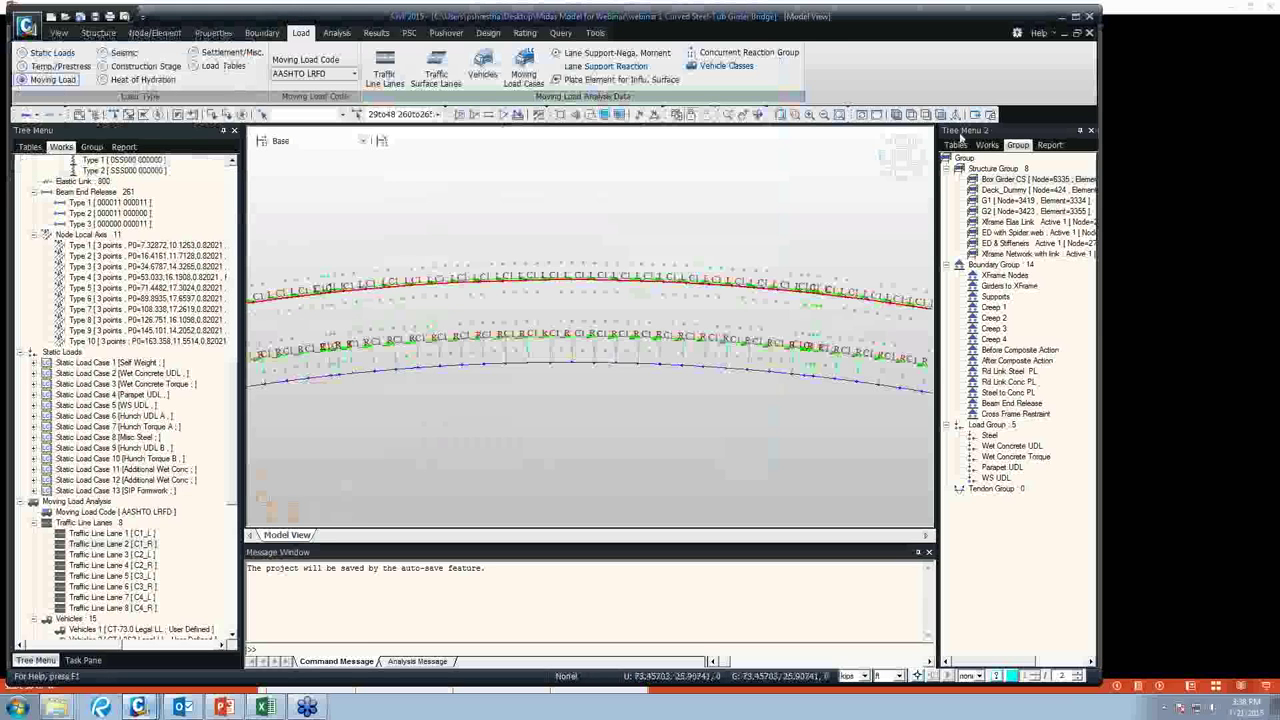
Review the properties of moving load case MLC_HL-93TRK from the model's load case list and close them unchanged.
left_click_drag(238, 455, 230, 554)
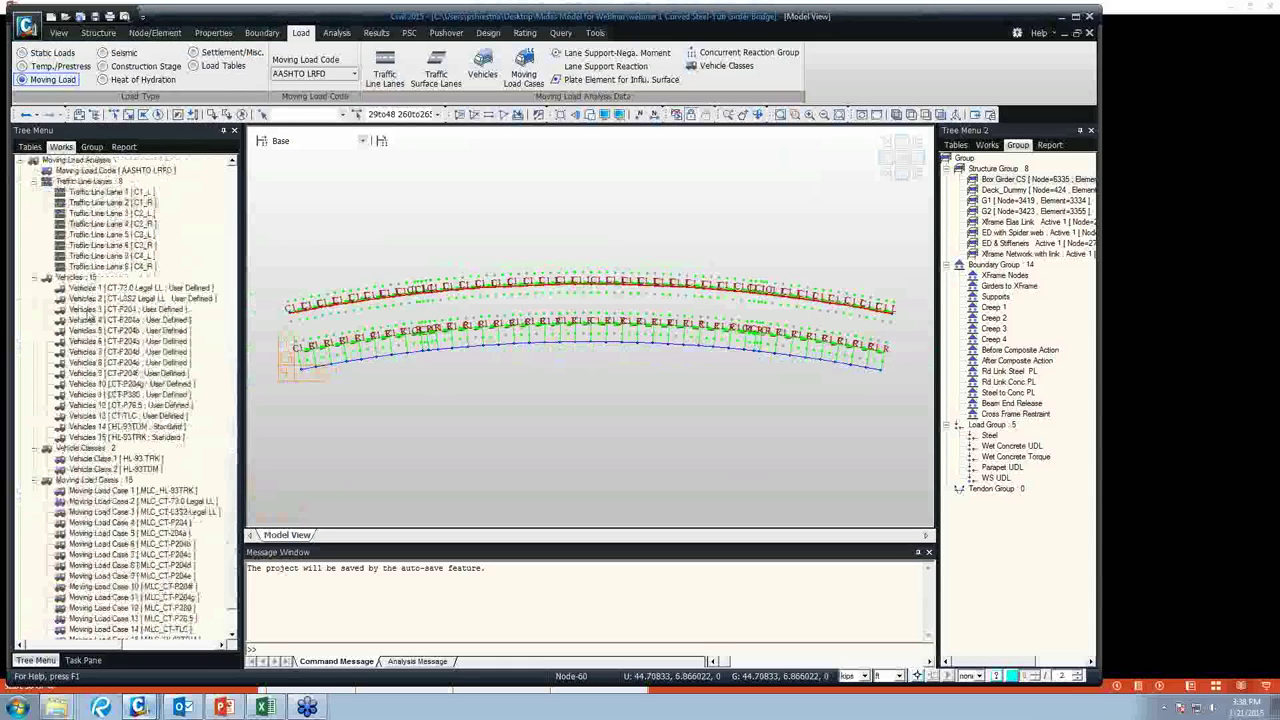
right_click(98, 491)
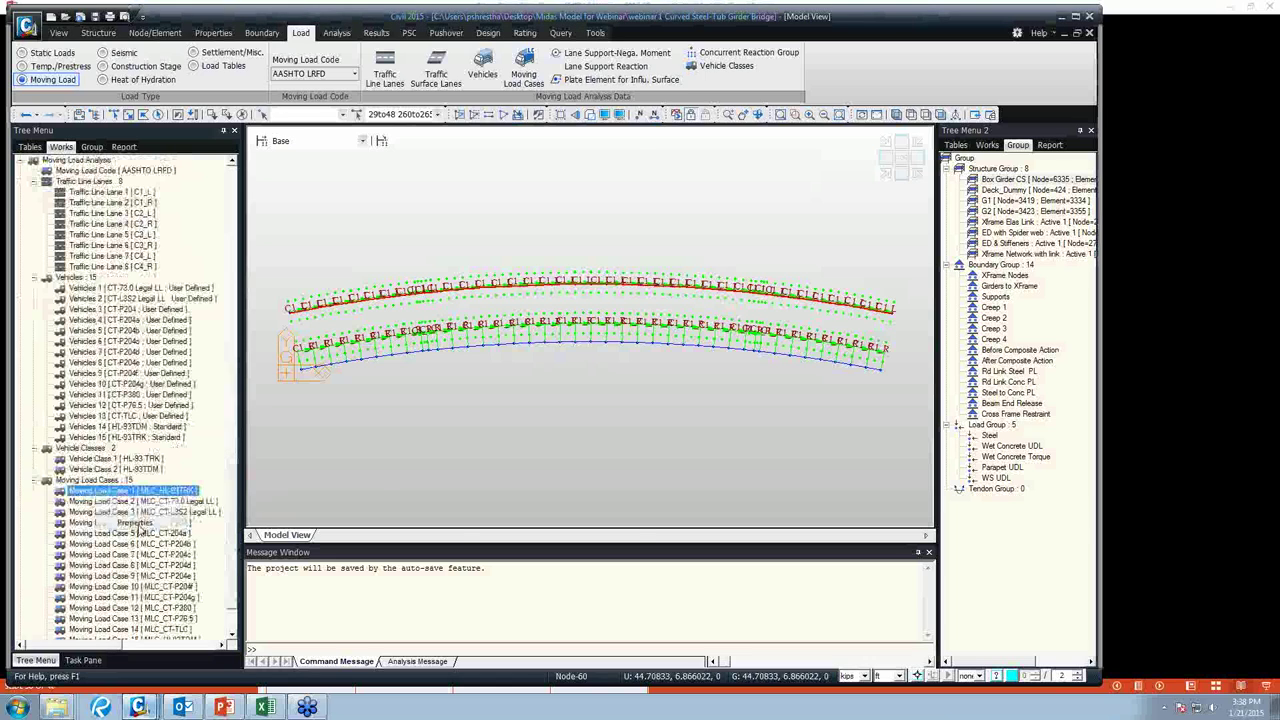
left_click(135, 523)
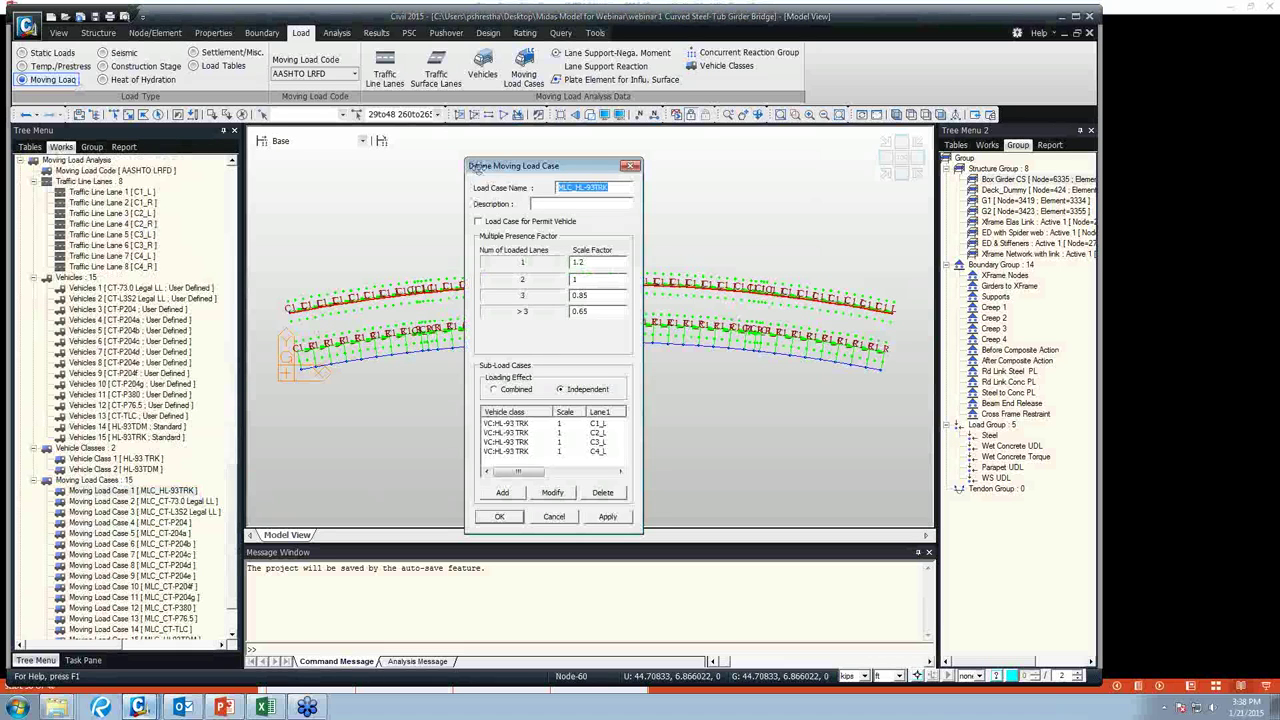
left_click_drag(507, 169, 188, 148)
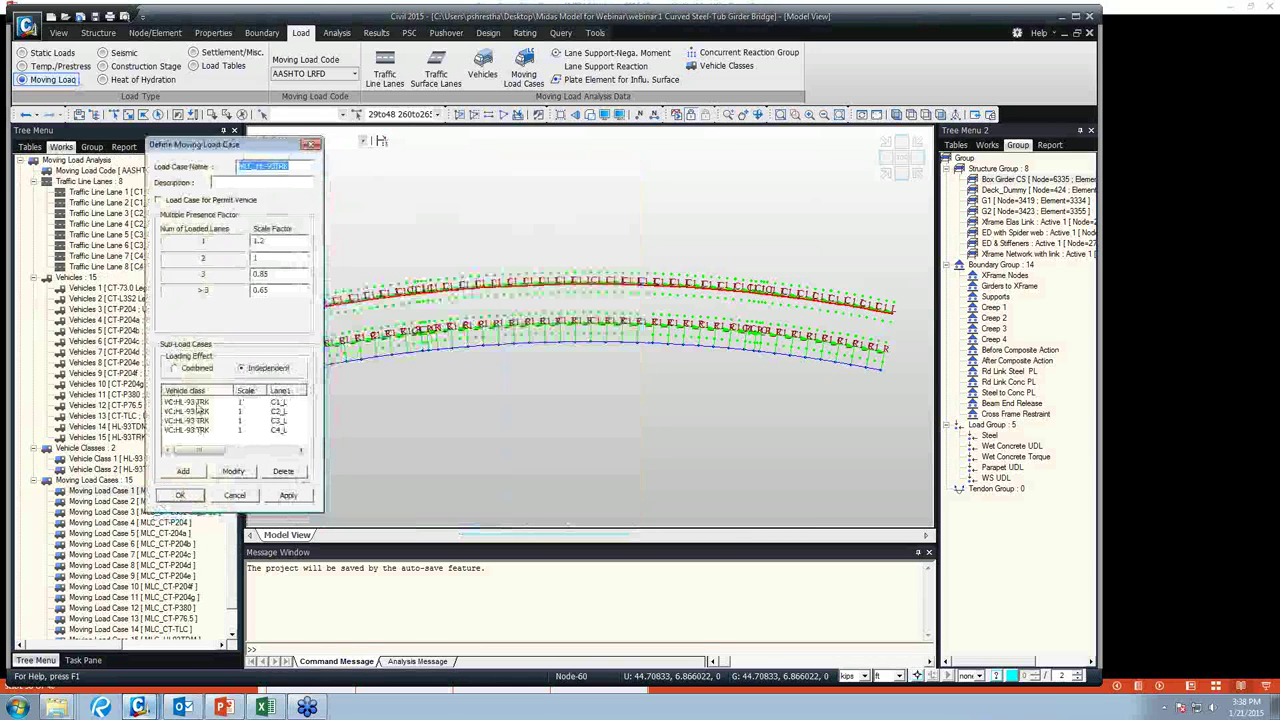
left_click(192, 402)
left_click(310, 146)
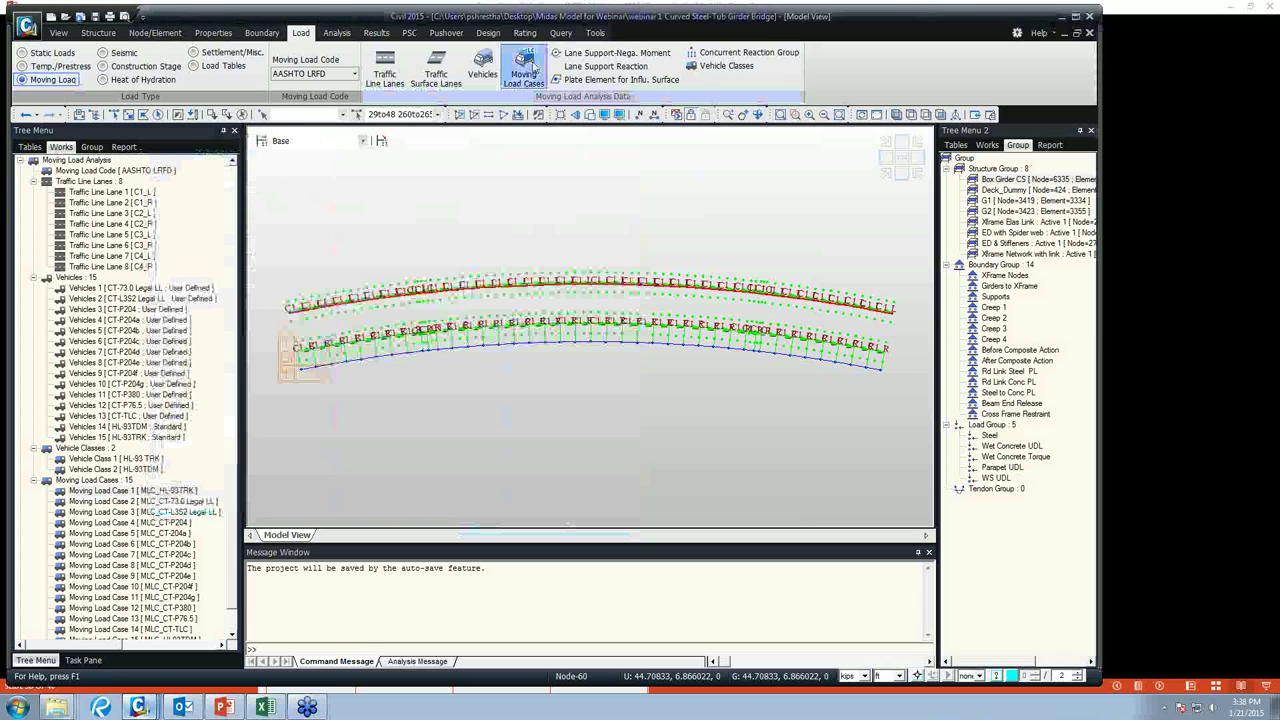
Open the C1_L sub-load case of moving load case MLC_HL-93TRK from the moving load case definitions.
left_click(523, 72)
left_click(42, 80)
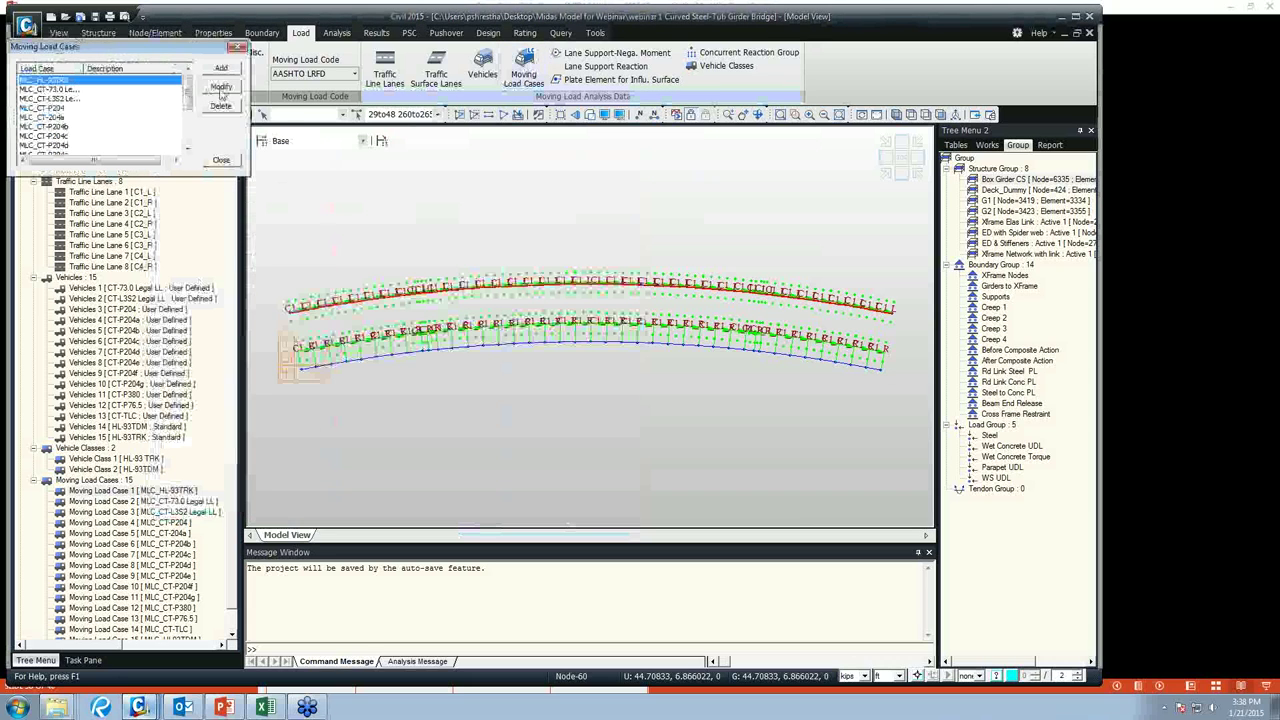
left_click(221, 86)
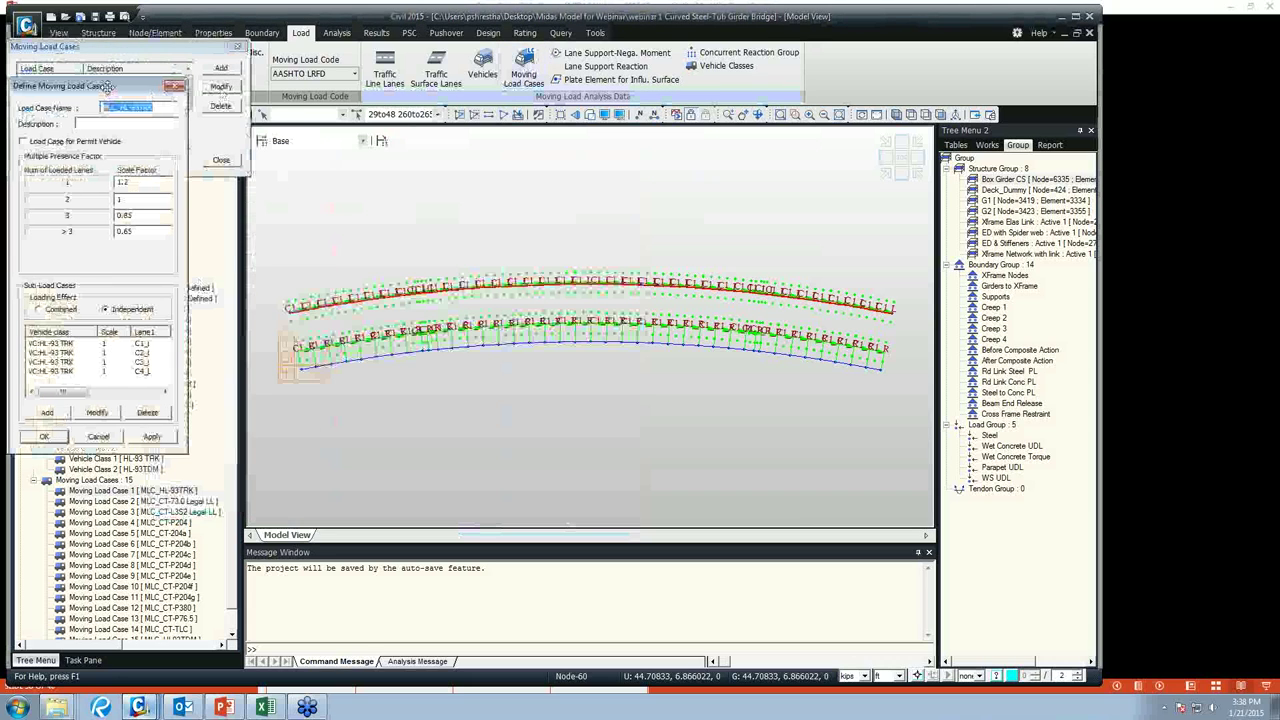
left_click_drag(106, 92, 223, 104)
left_click(172, 357)
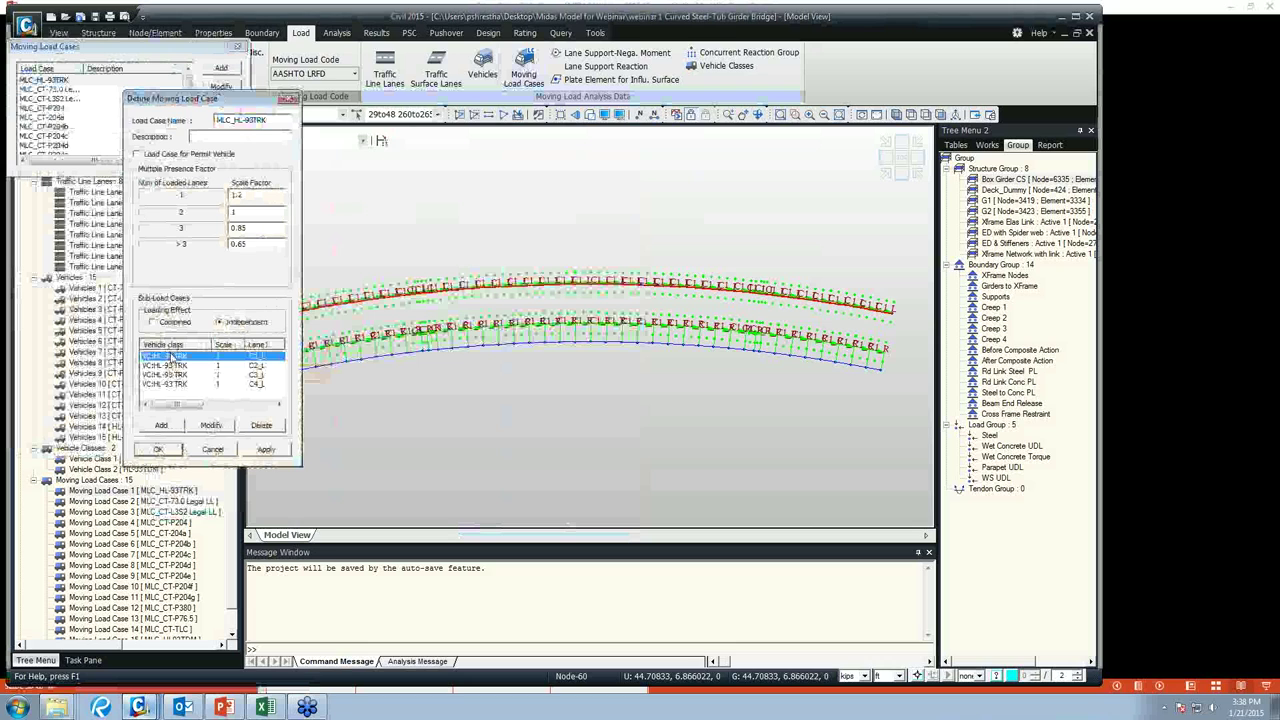
left_click(211, 425)
Review the vehicle class choices and assigned lanes C1_L and C1_R of the sub-load case, and discard any changes.
left_click(440, 134)
left_click(445, 140)
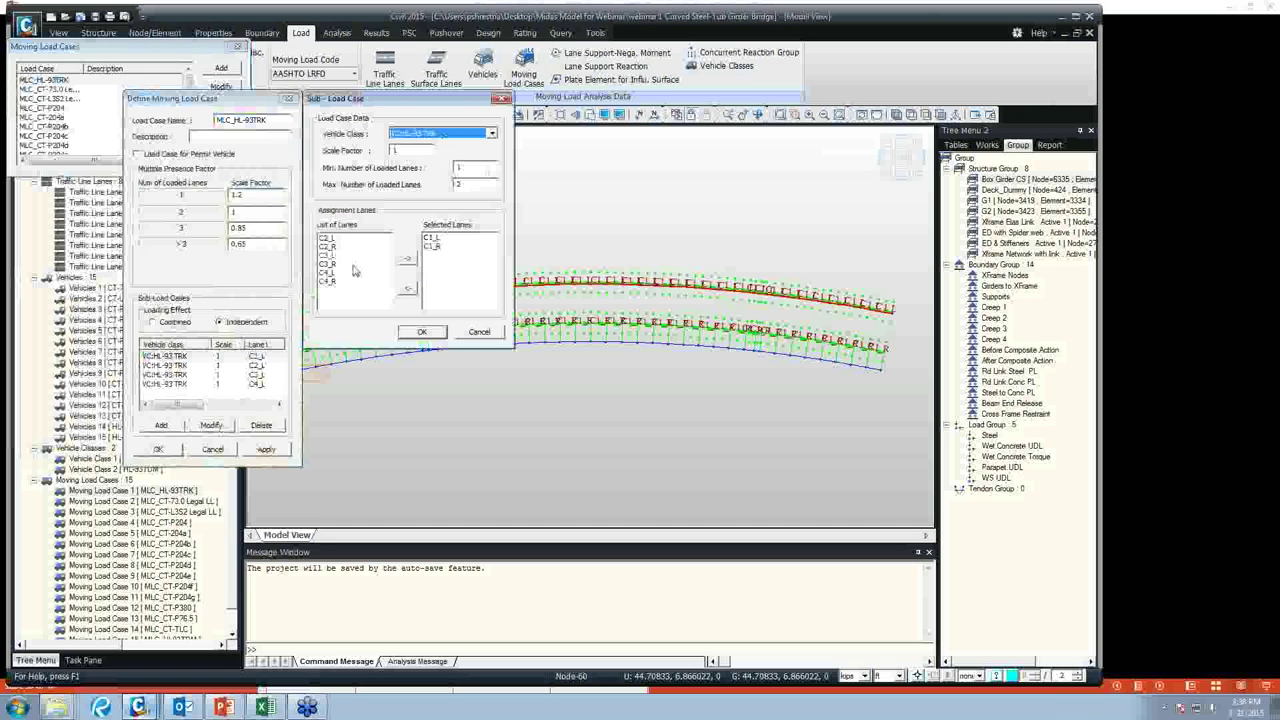
left_click(446, 140)
left_click(446, 152)
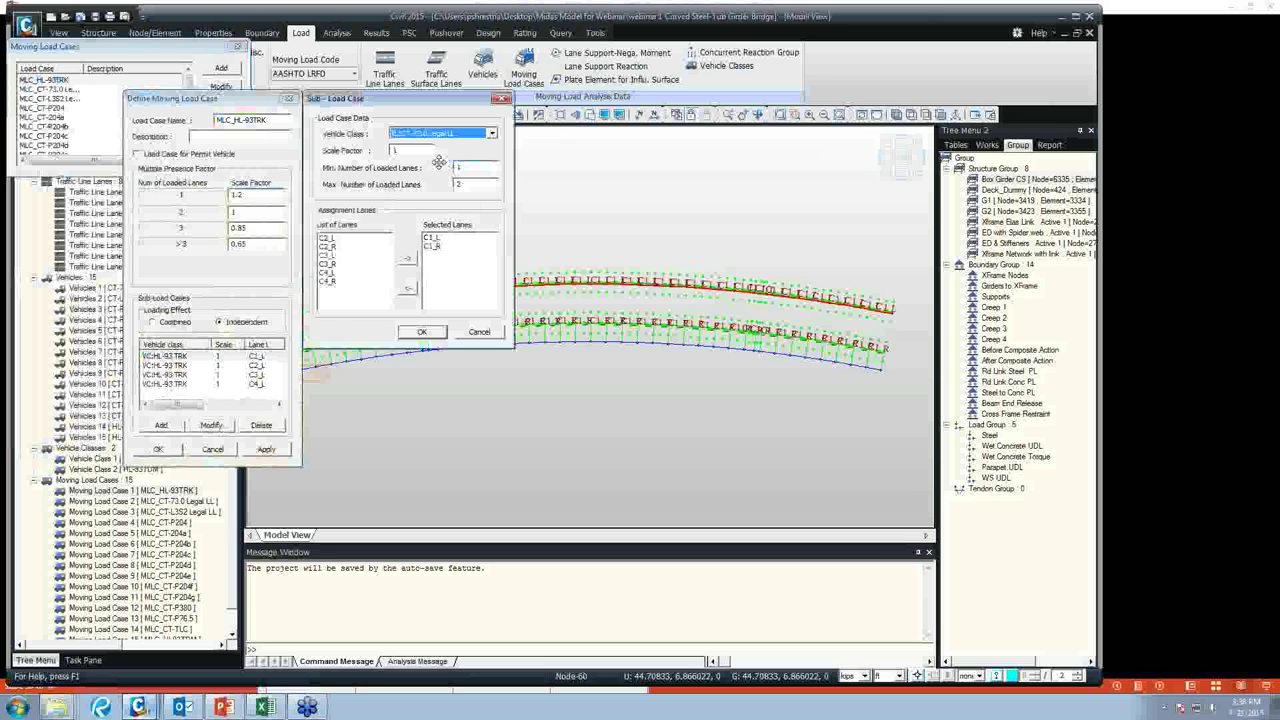
left_click(462, 136)
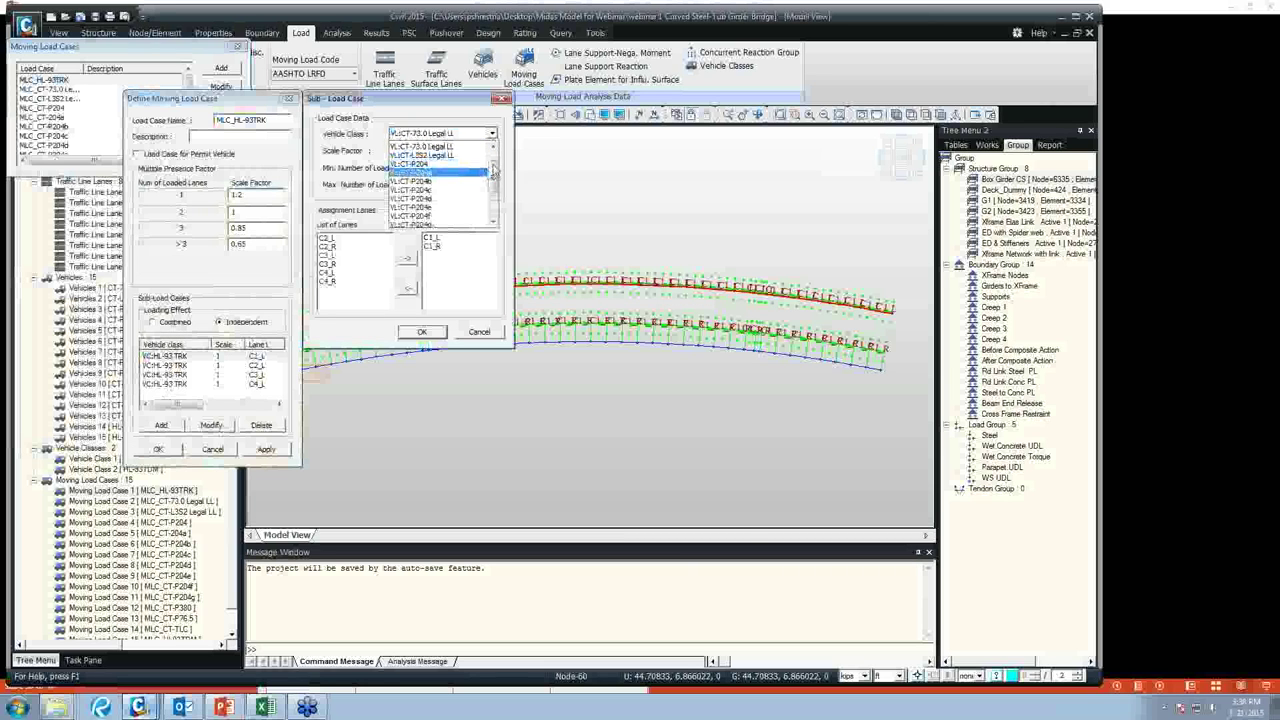
left_click(440, 146)
left_click(332, 238)
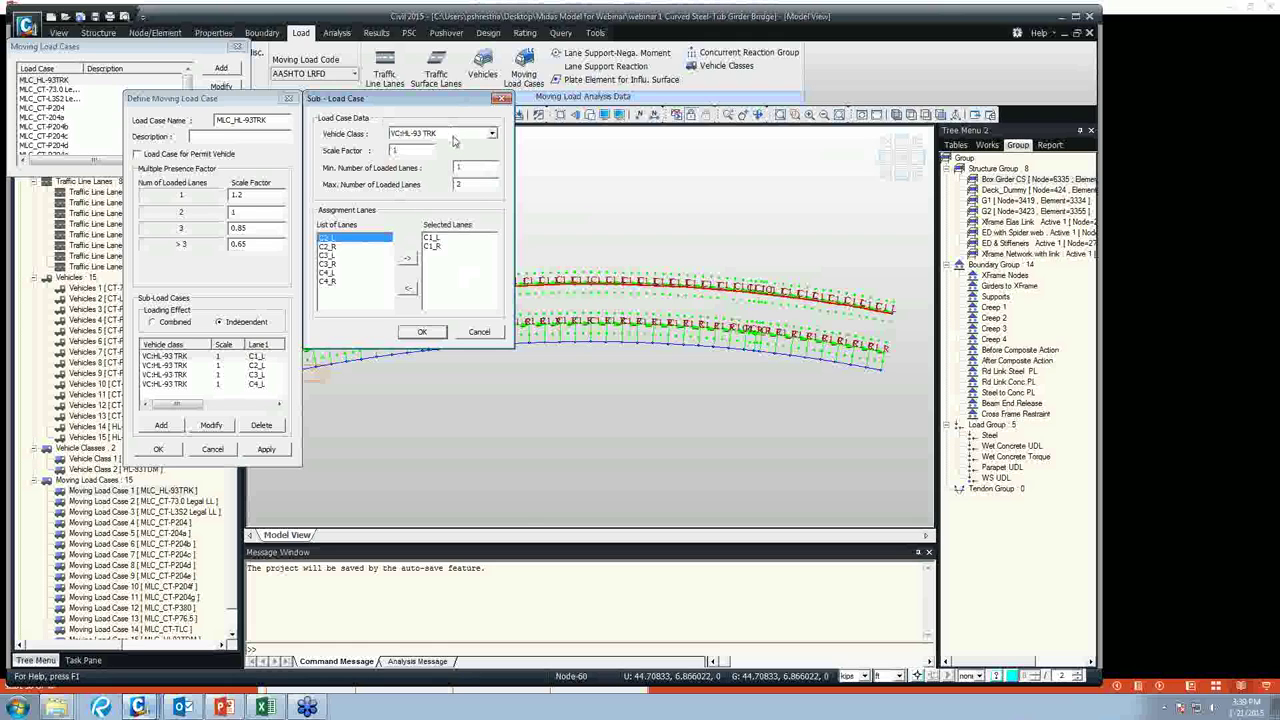
left_click(436, 246)
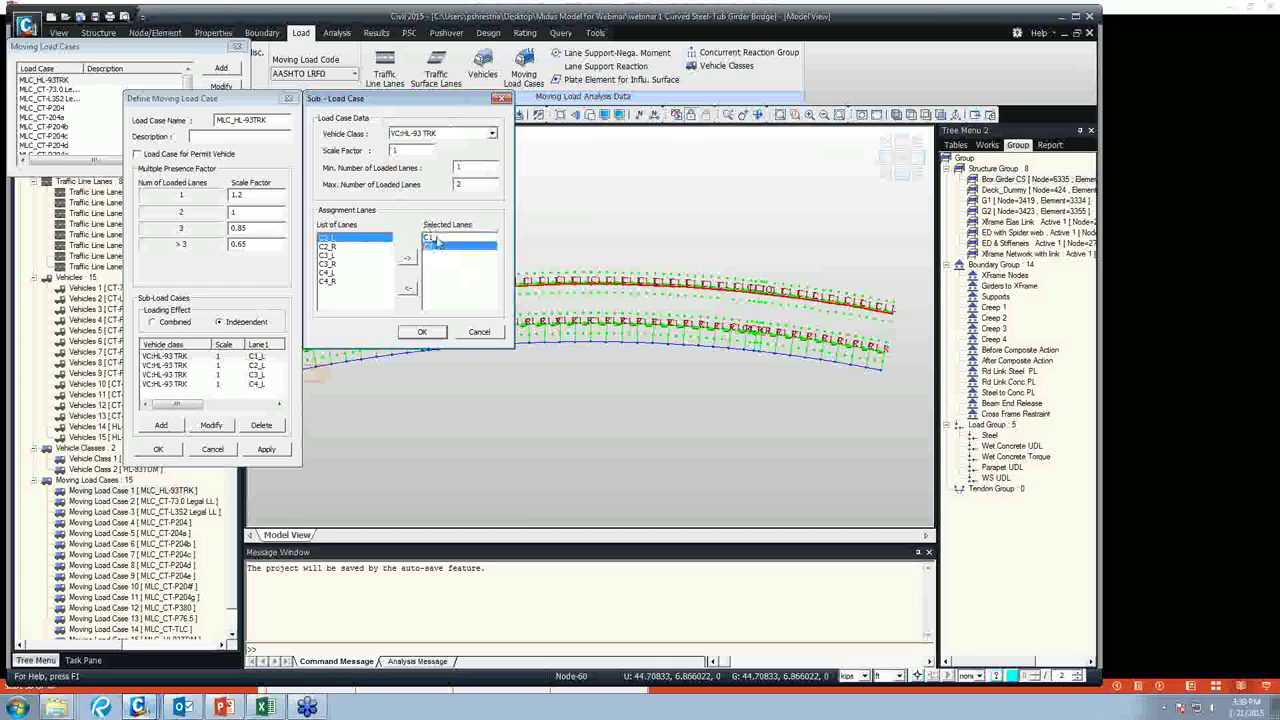
left_click(481, 333)
Reopen moving load case MLC_HL-93TRK and examine the lane pairs assigned to each of its independent sub-load cases.
left_click_drag(187, 104, 217, 115)
left_click(322, 110)
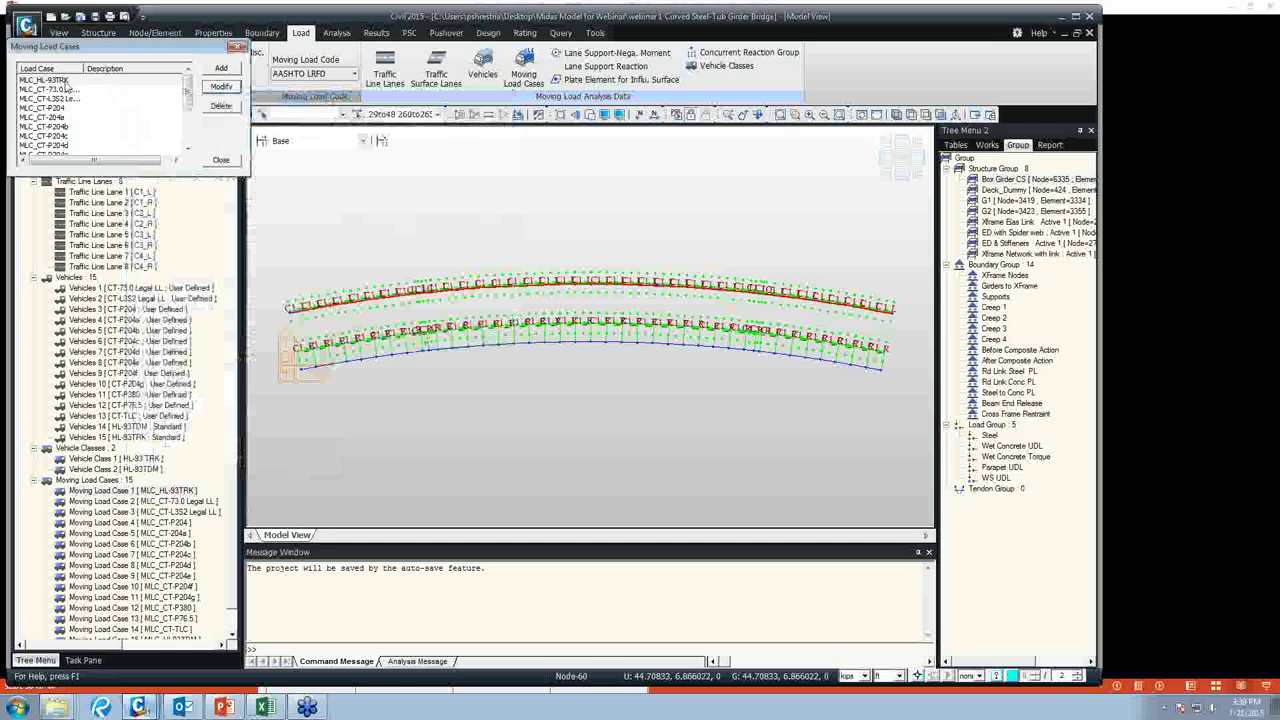
left_click(218, 88)
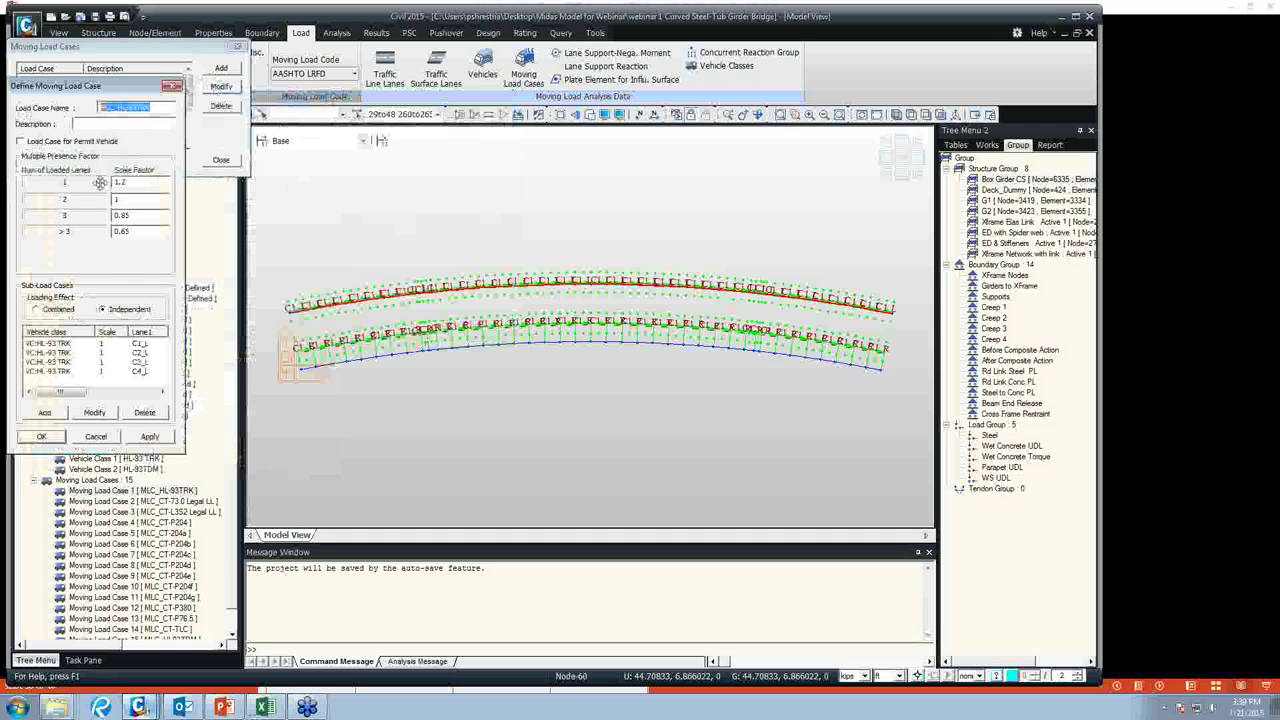
left_click_drag(96, 80, 324, 90)
left_click(358, 356)
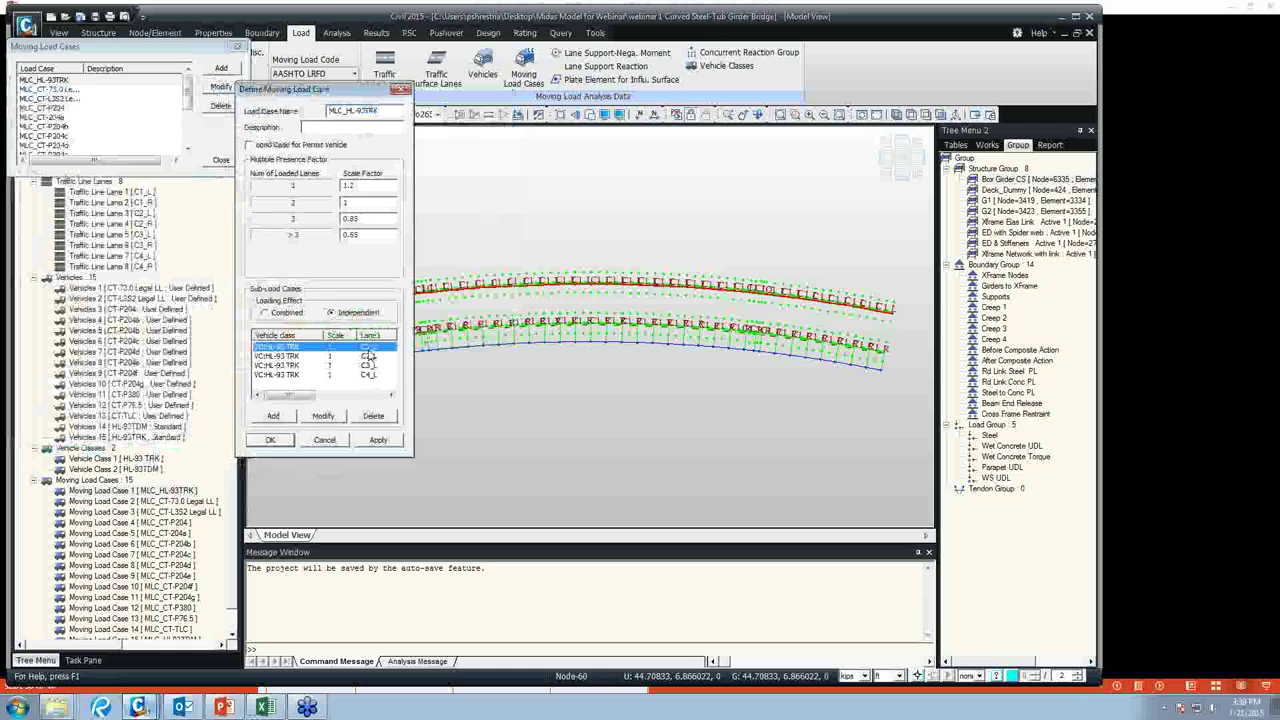
left_click(369, 366)
left_click(369, 375)
left_click_drag(300, 397, 318, 397)
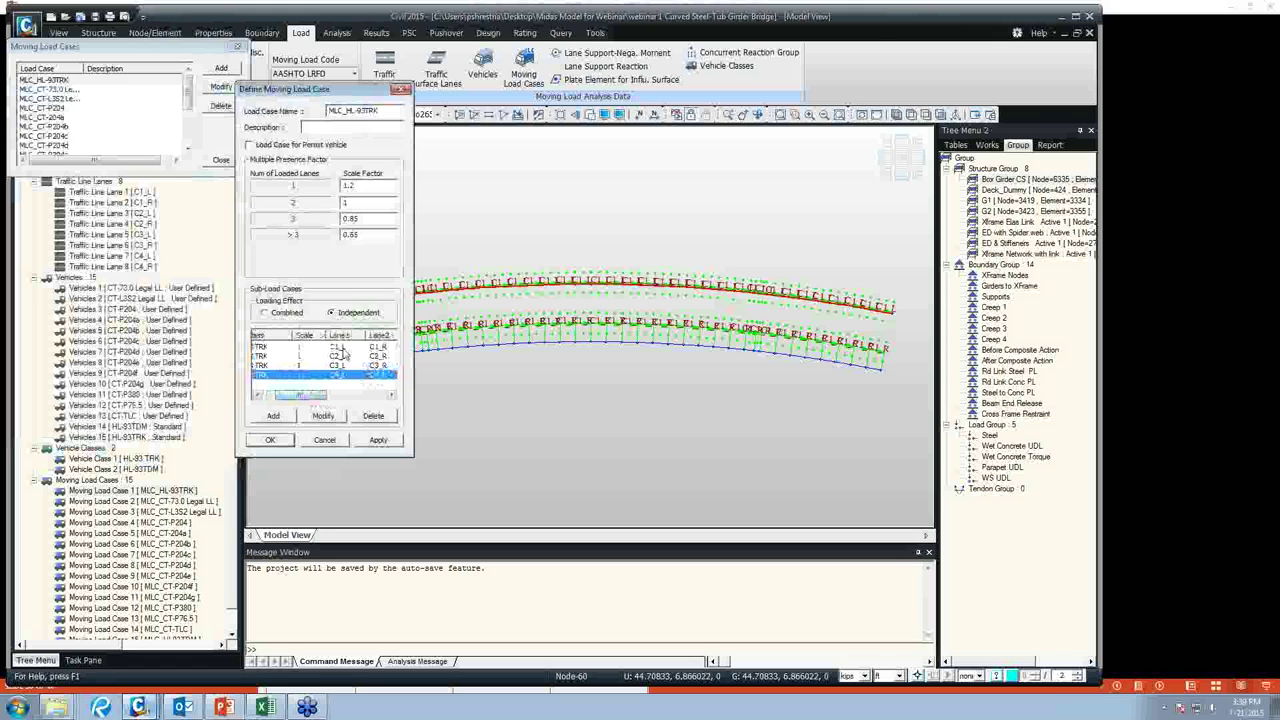
left_click(345, 347)
left_click(345, 357)
left_click(345, 366)
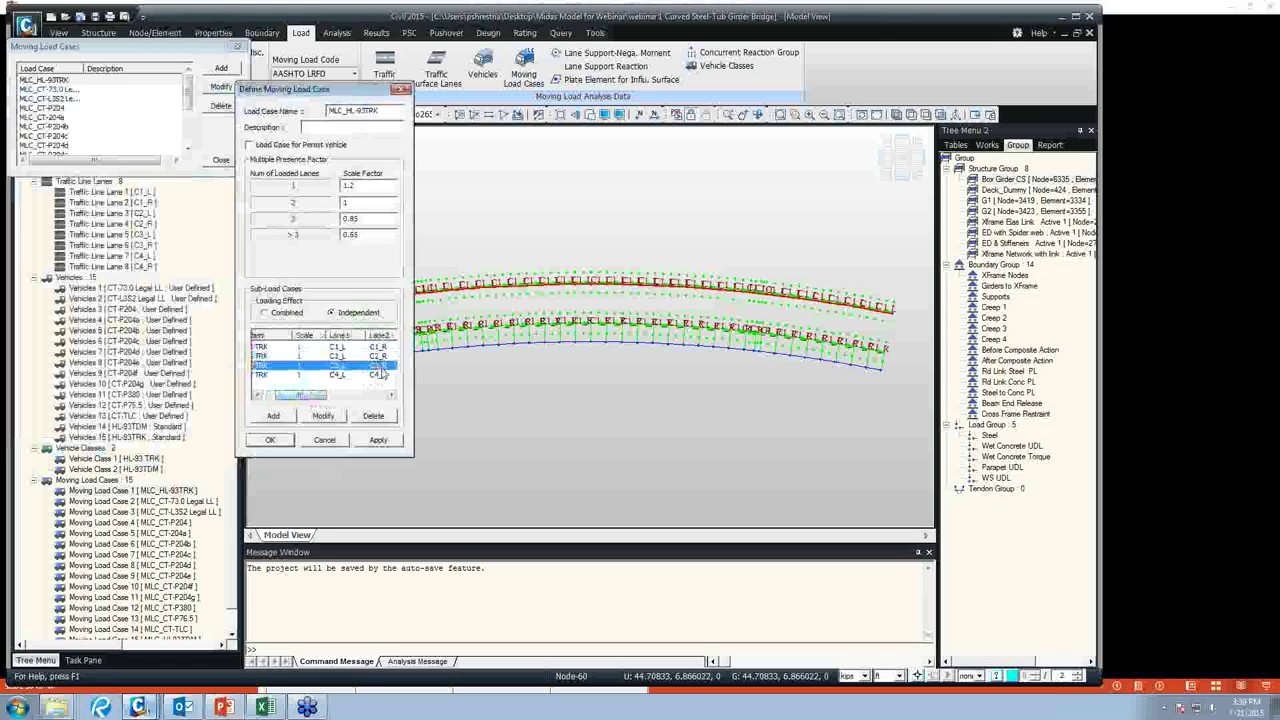
left_click(312, 358)
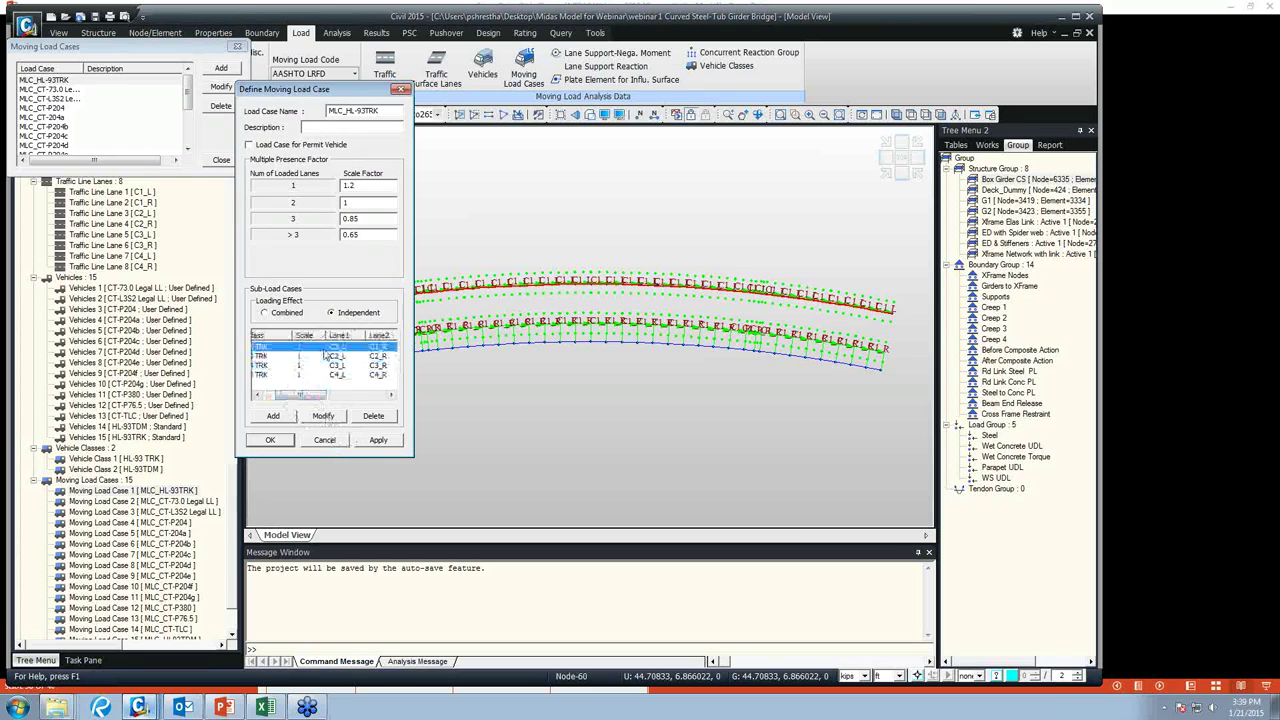
Check the minimum and maximum number of loaded lanes of the C1_L sub-load case, and close the moving load case definitions without changes.
left_click(322, 416)
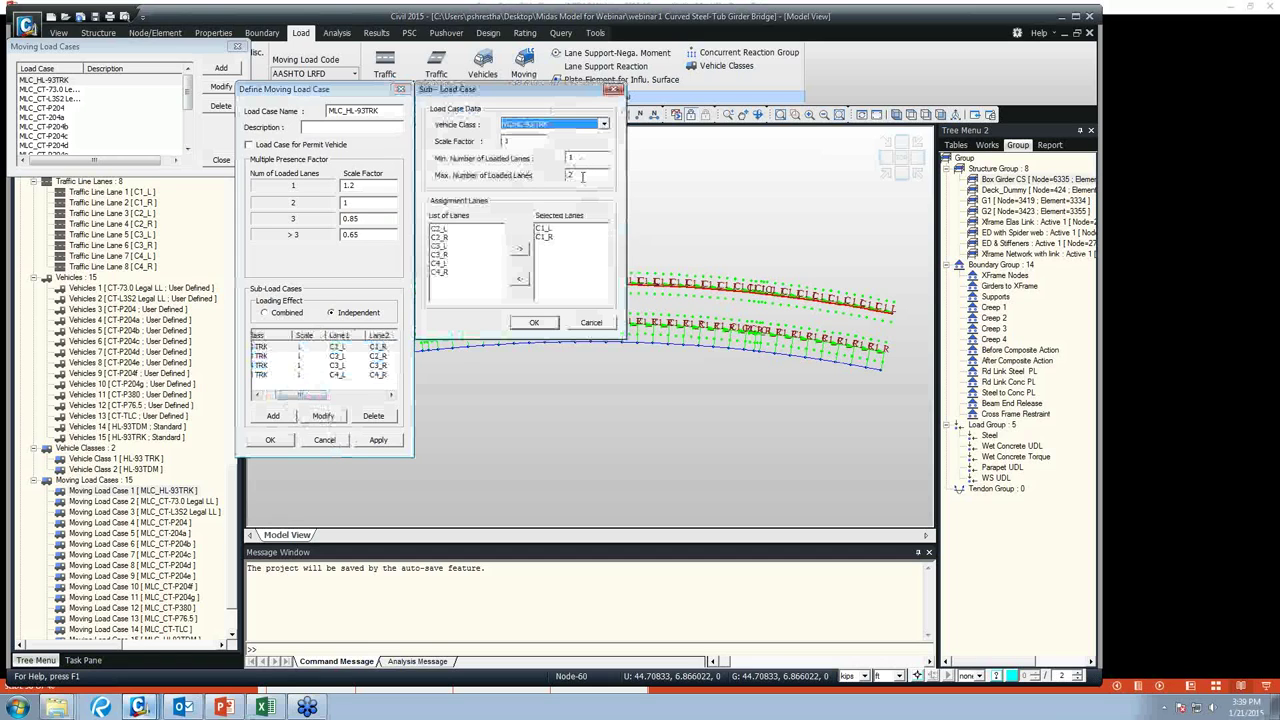
left_click(591, 322)
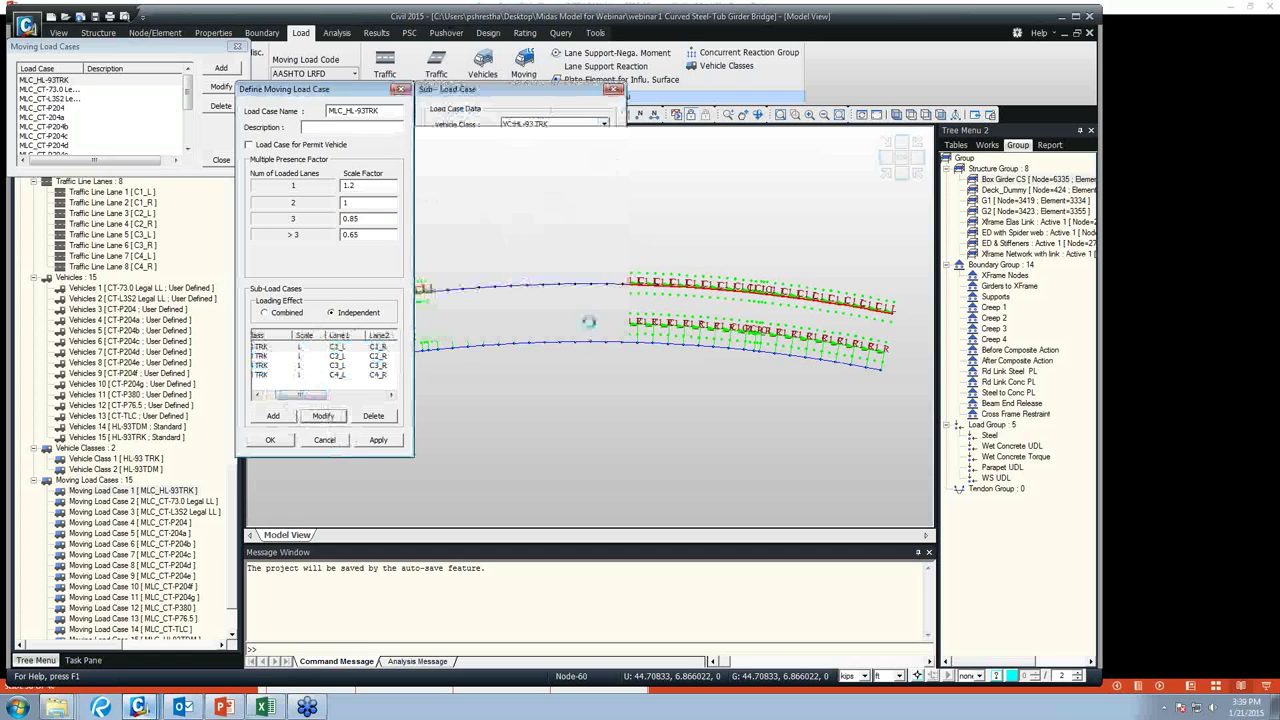
left_click(324, 441)
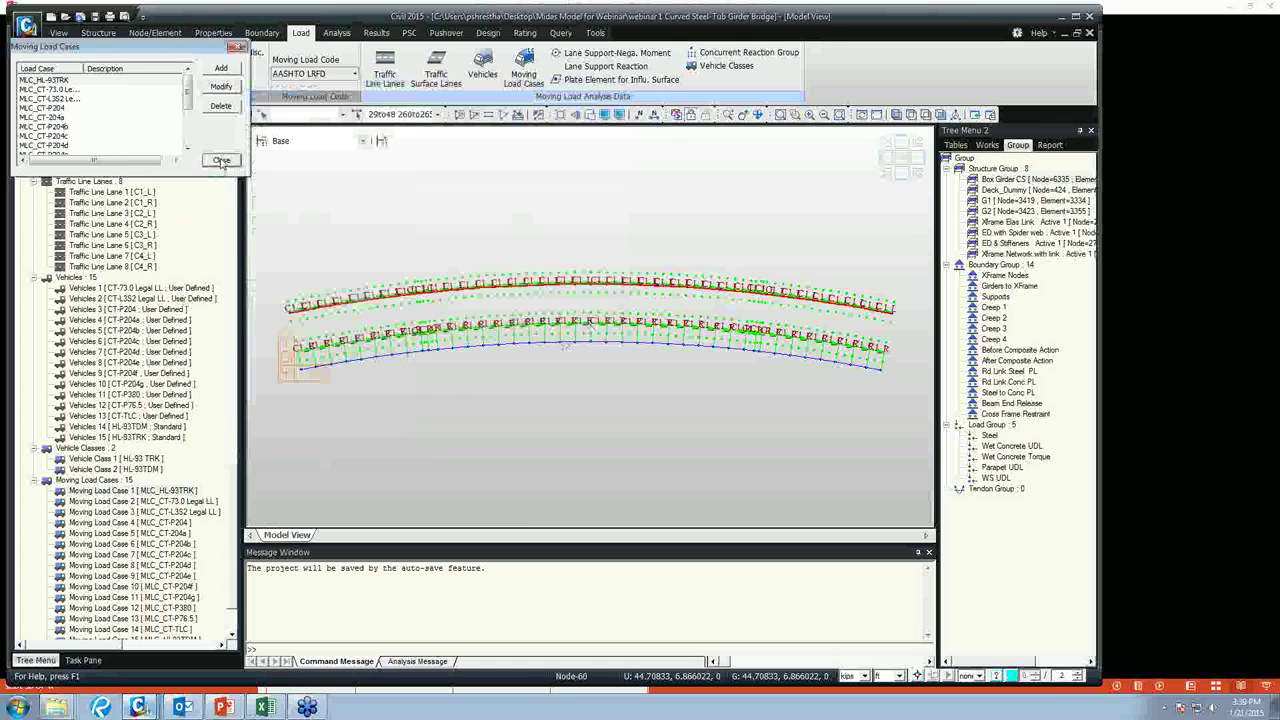
left_click(221, 160)
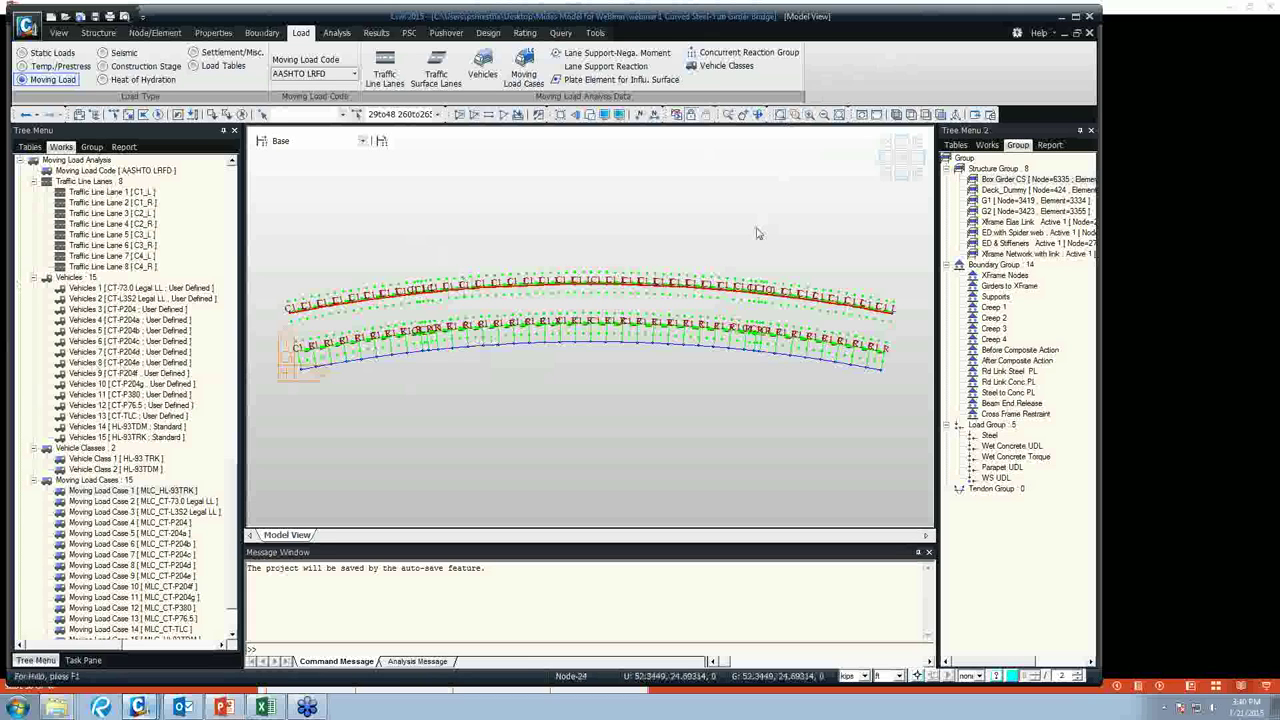
Switch to the midas Civil window with the Curved Steel_Tub Girder Bridge model, shrink the window, and show the whole bridge.
left_click_drag(866, 20, 841, 22)
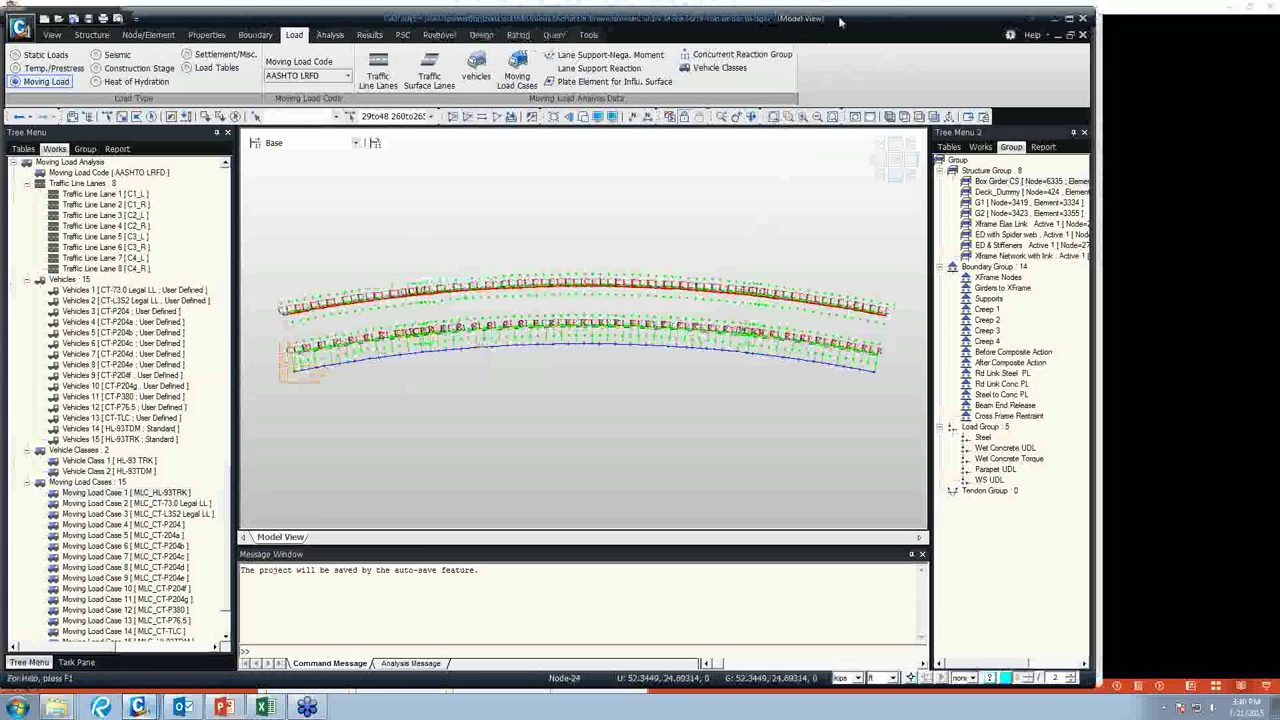
key("alt+Tab")
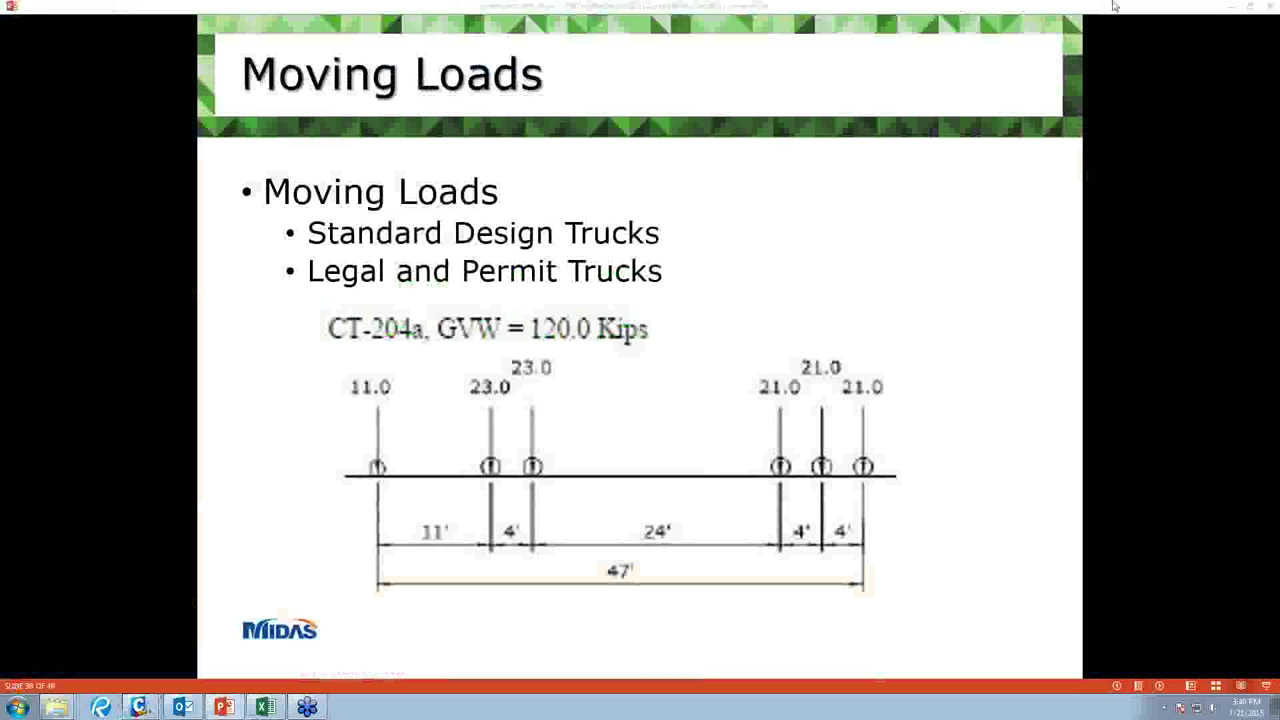
mouse_move(140, 707)
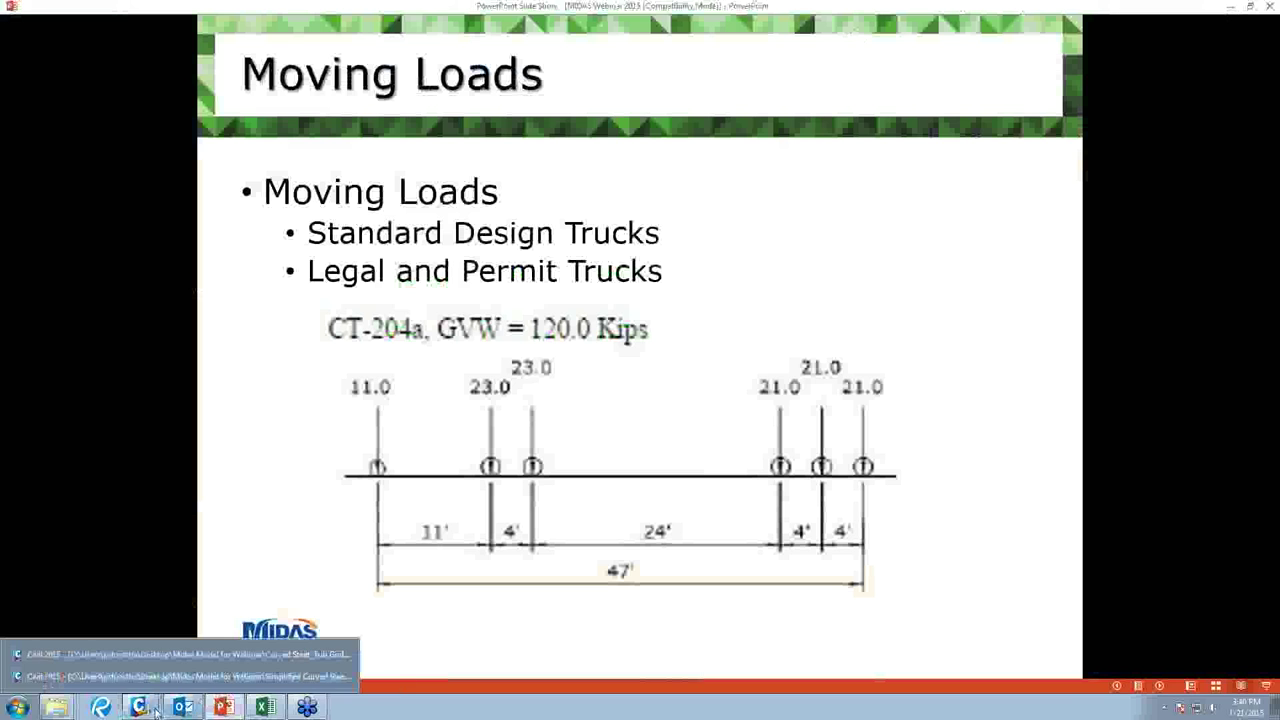
left_click(217, 678)
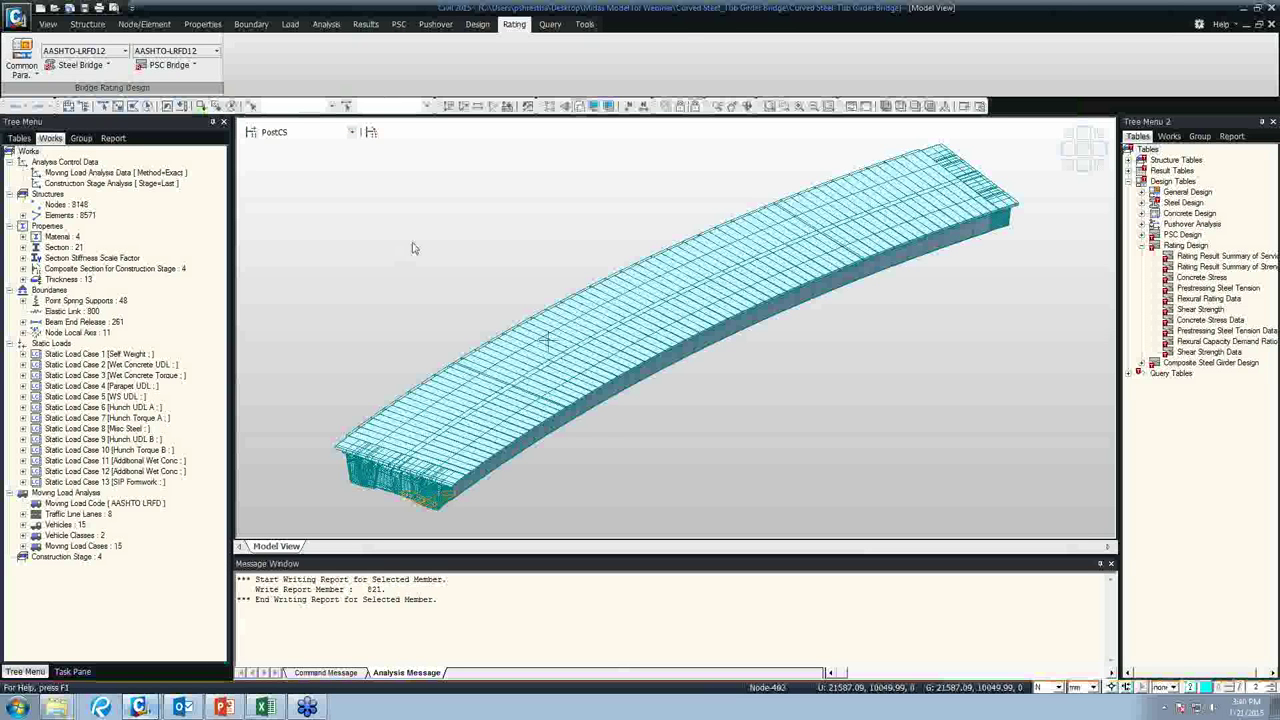
left_click_drag(929, 14, 399, 18)
left_click_drag(688, 148, 1072, 142)
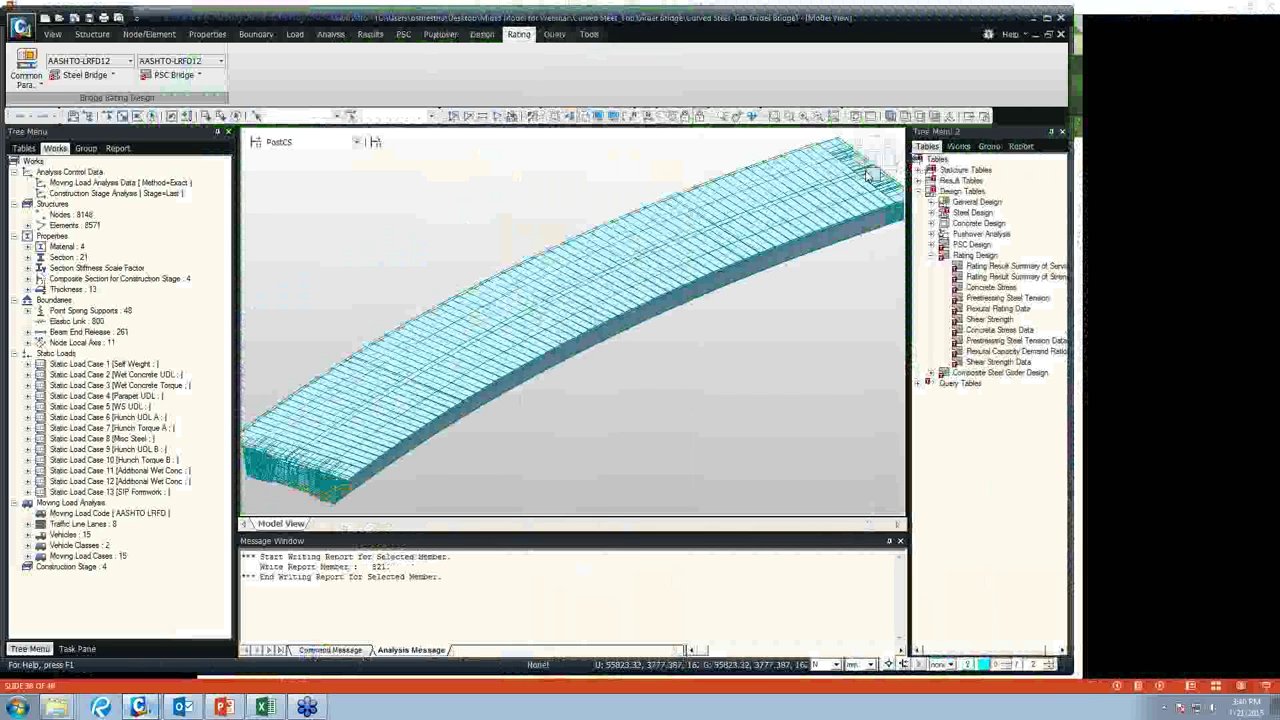
scroll(868, 175, "down", 1)
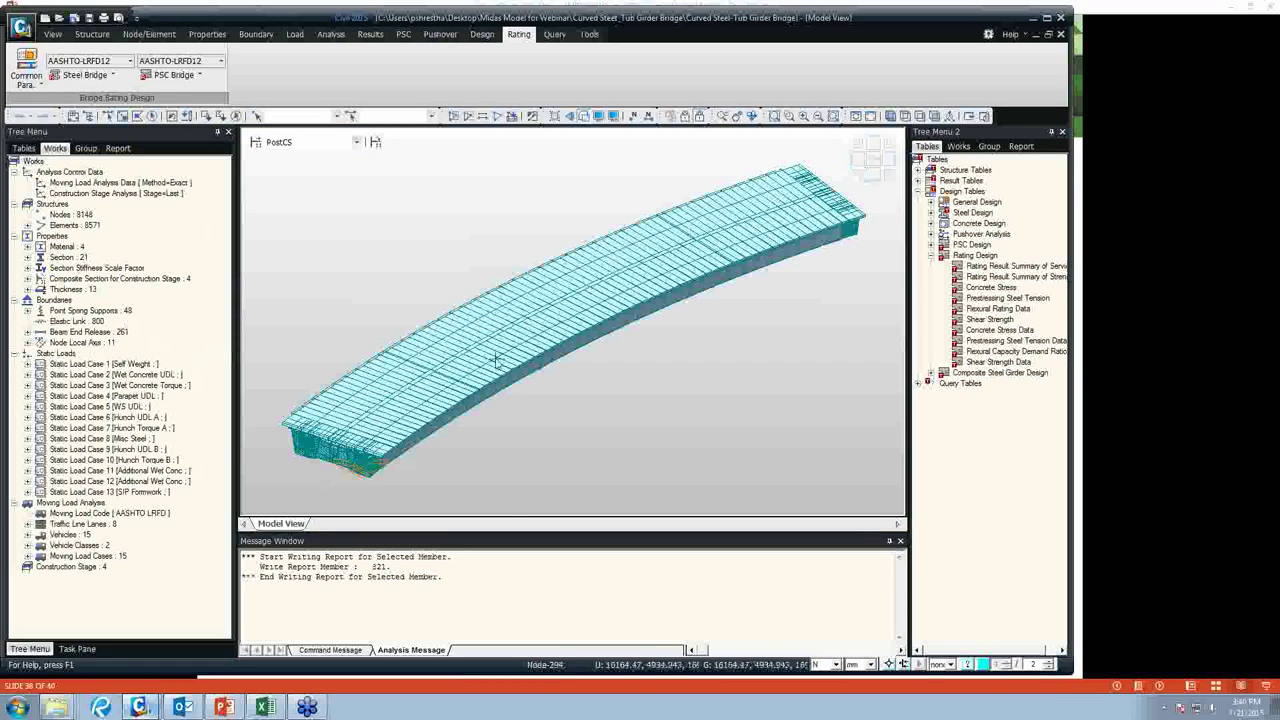
mouse_move(548, 325)
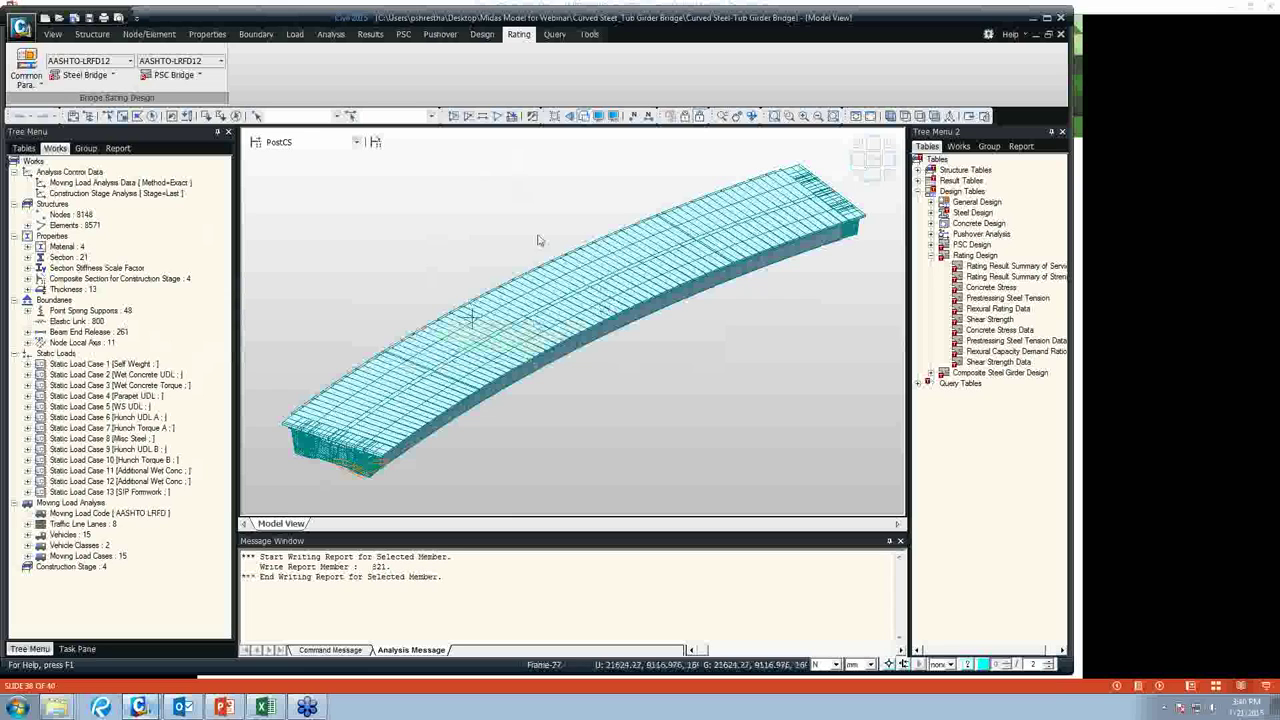
mouse_move(630, 243)
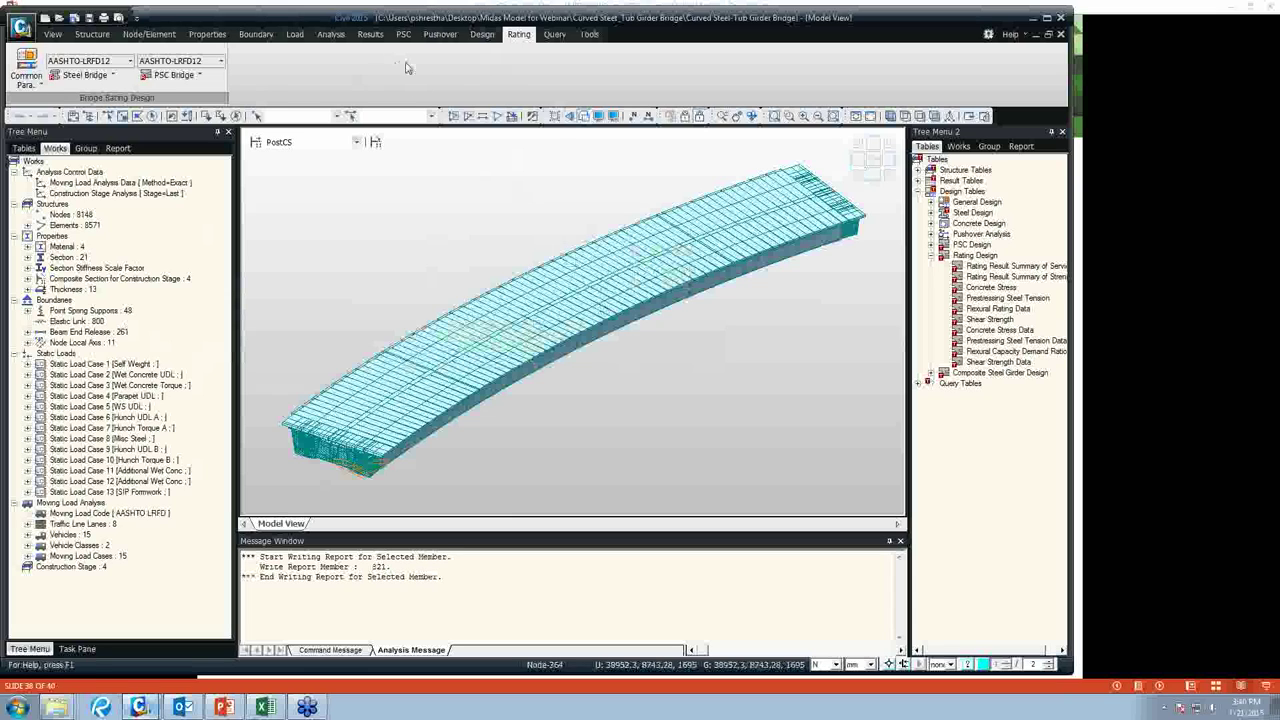
Keep AASHTO-LRFD12 as the steel bridge rating design code.
left_click(100, 80)
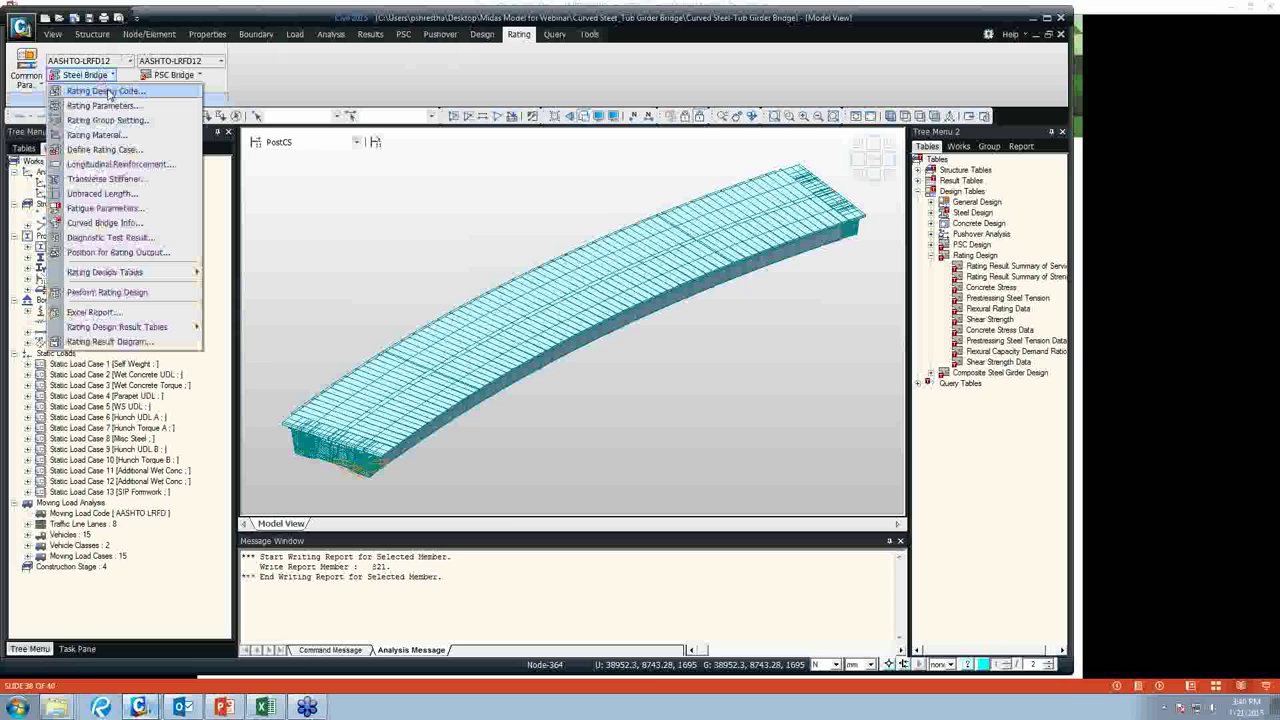
left_click(108, 92)
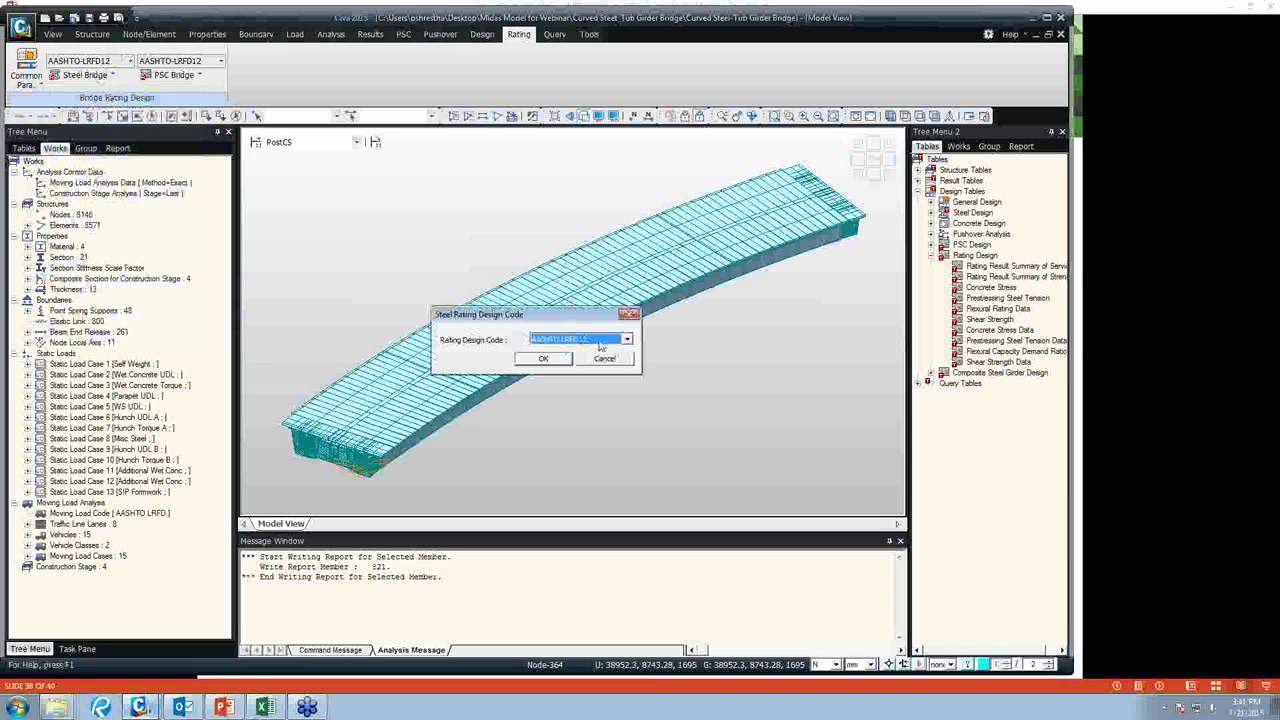
left_click(543, 358)
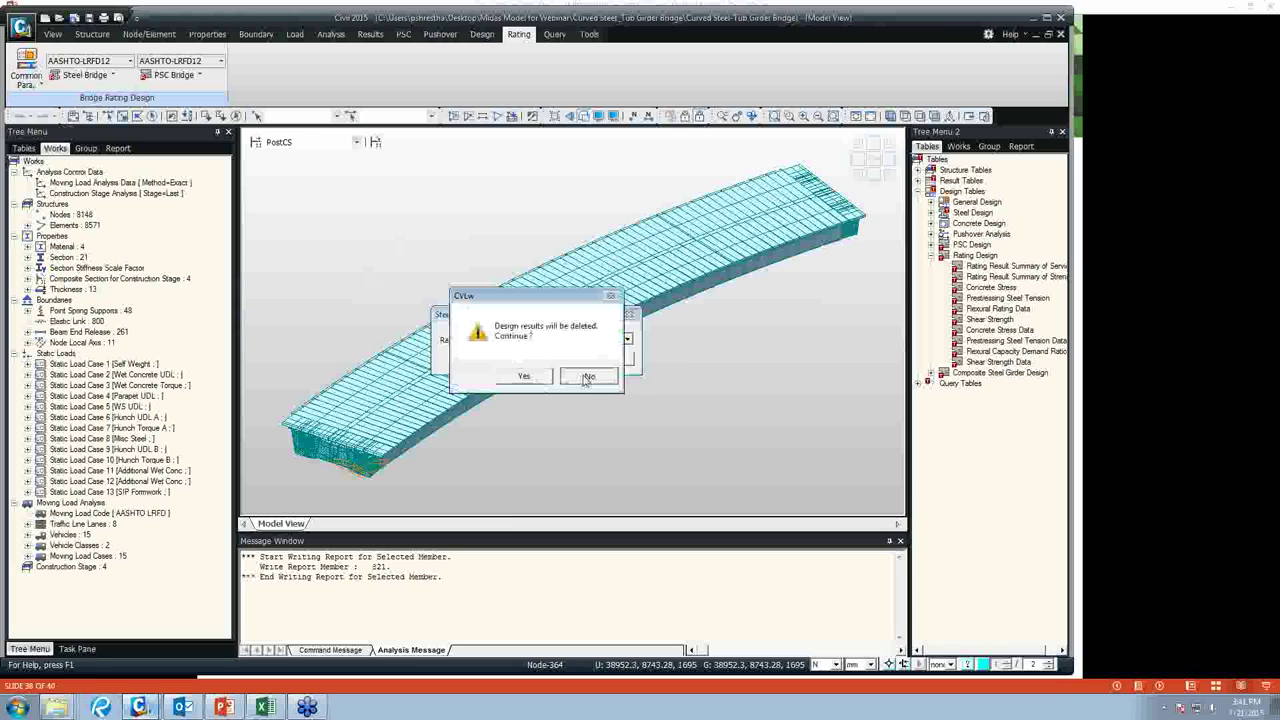
left_click(524, 376)
Review the steel bridge load rating parameters, including the strength resistance factors and box girder type, and discard any changes.
left_click(106, 77)
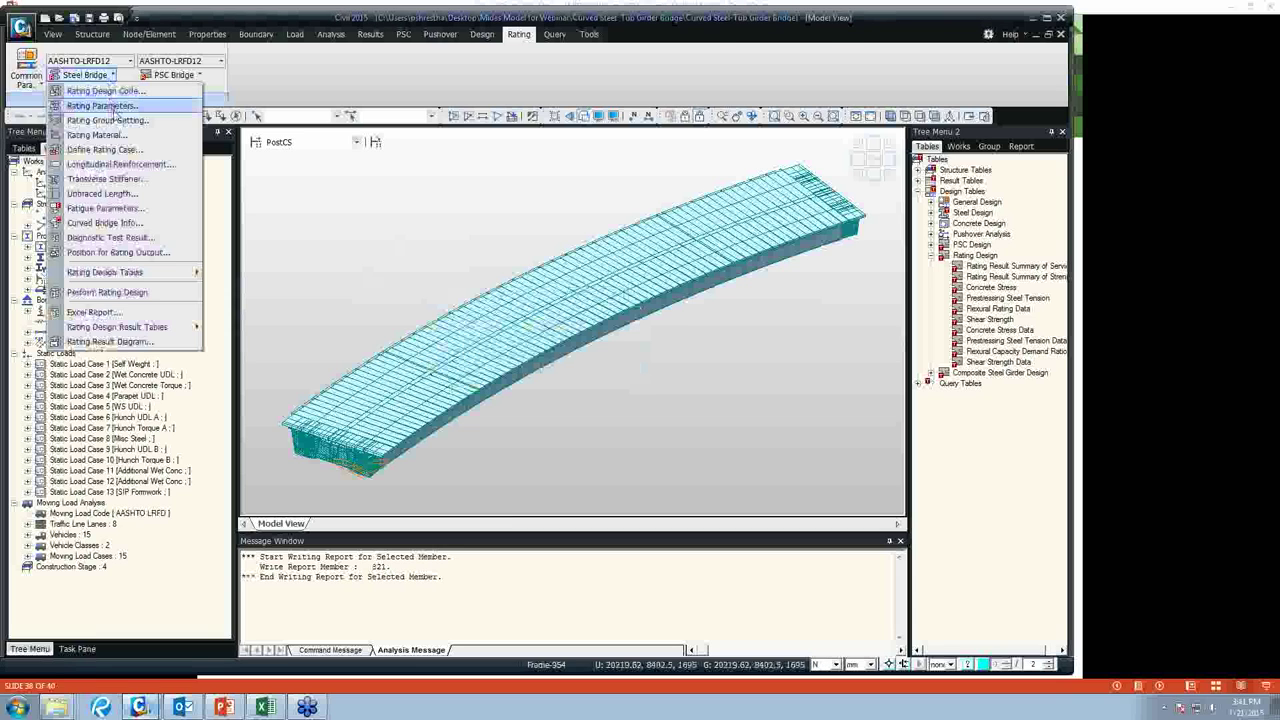
left_click(105, 106)
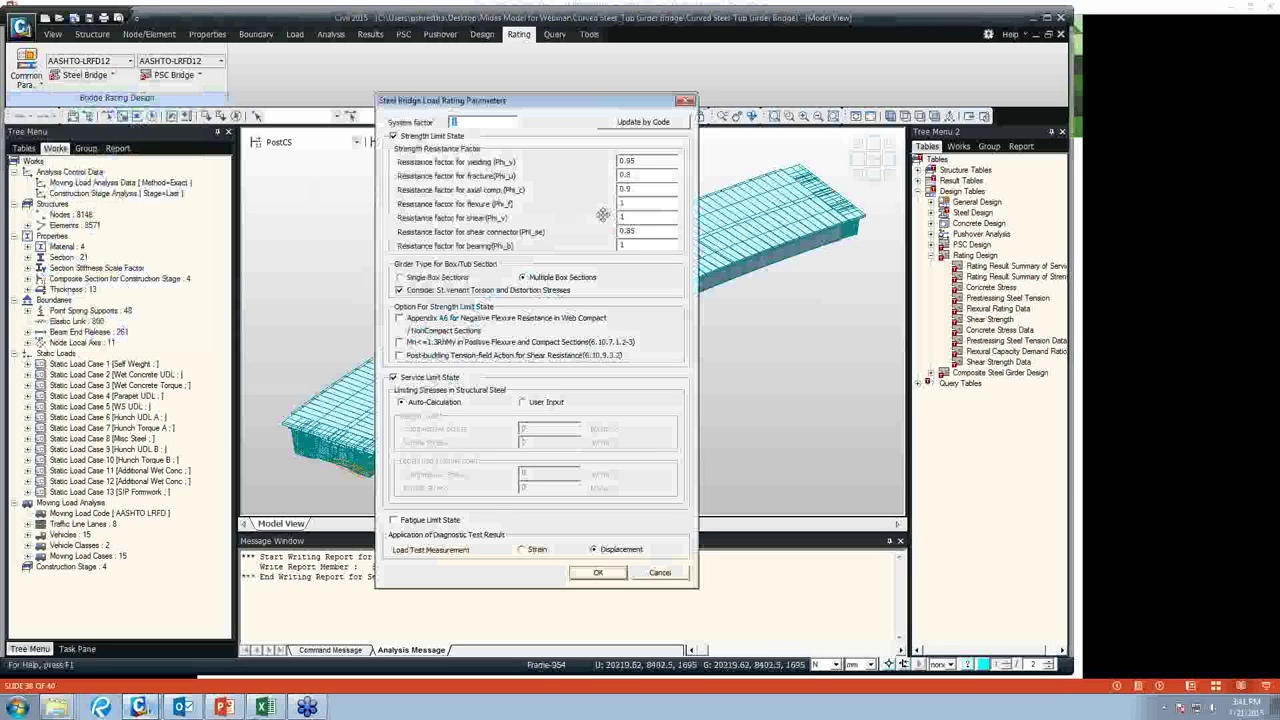
left_click(651, 124)
double_click(634, 162)
key("Tab")
key("Tab")
key("Tab")
key("Tab")
key("Tab")
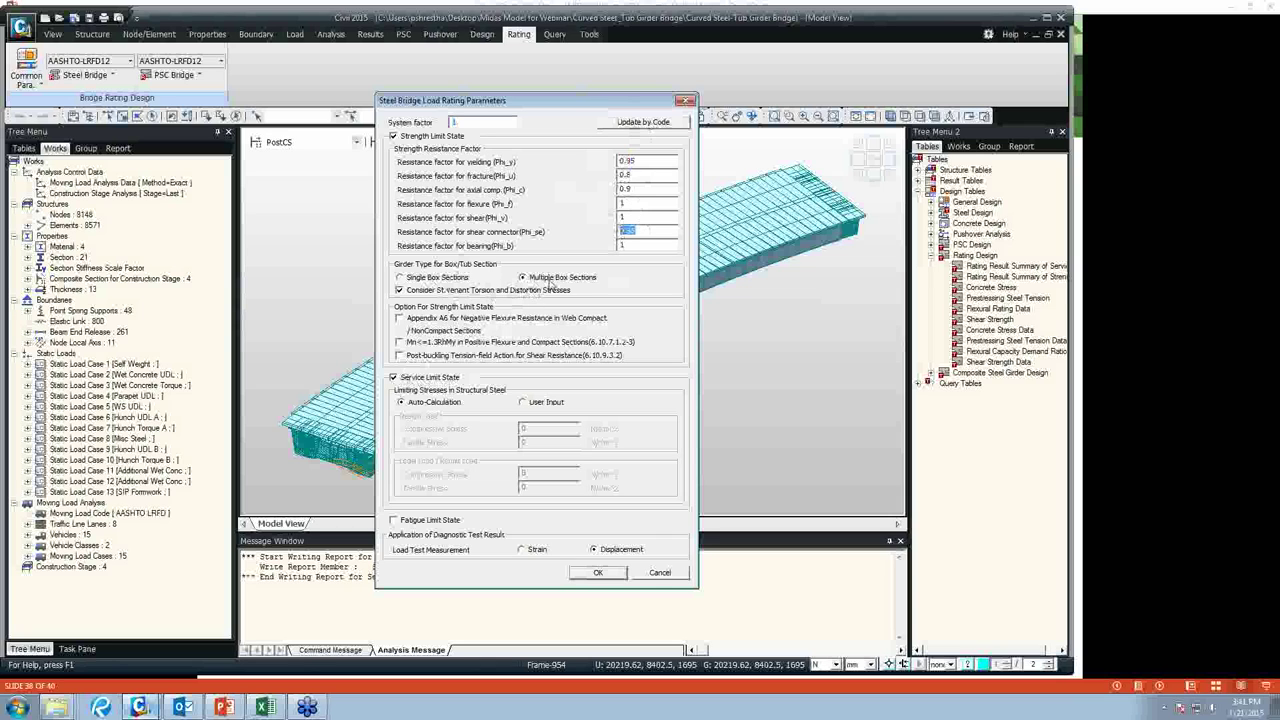
left_click(656, 573)
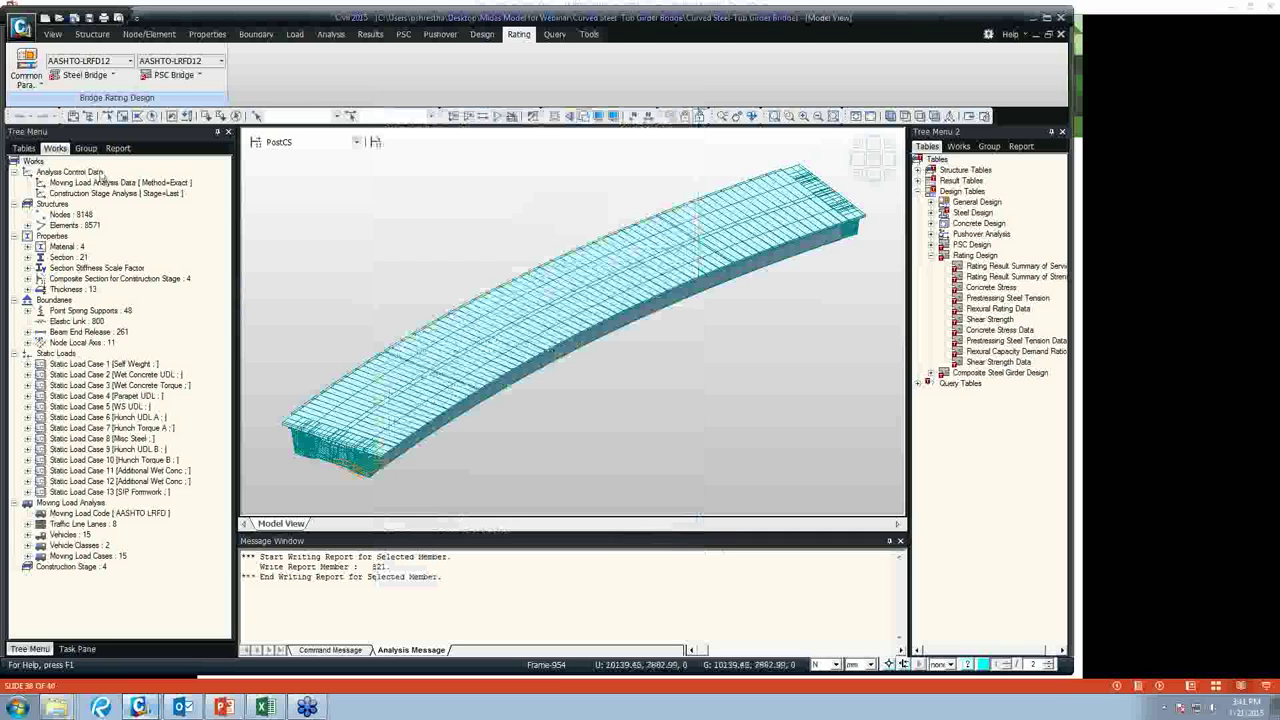
Review the bridge rating group settings, marking girder groups G1 and G2, and close them without adding or modifying an entry.
left_click(85, 75)
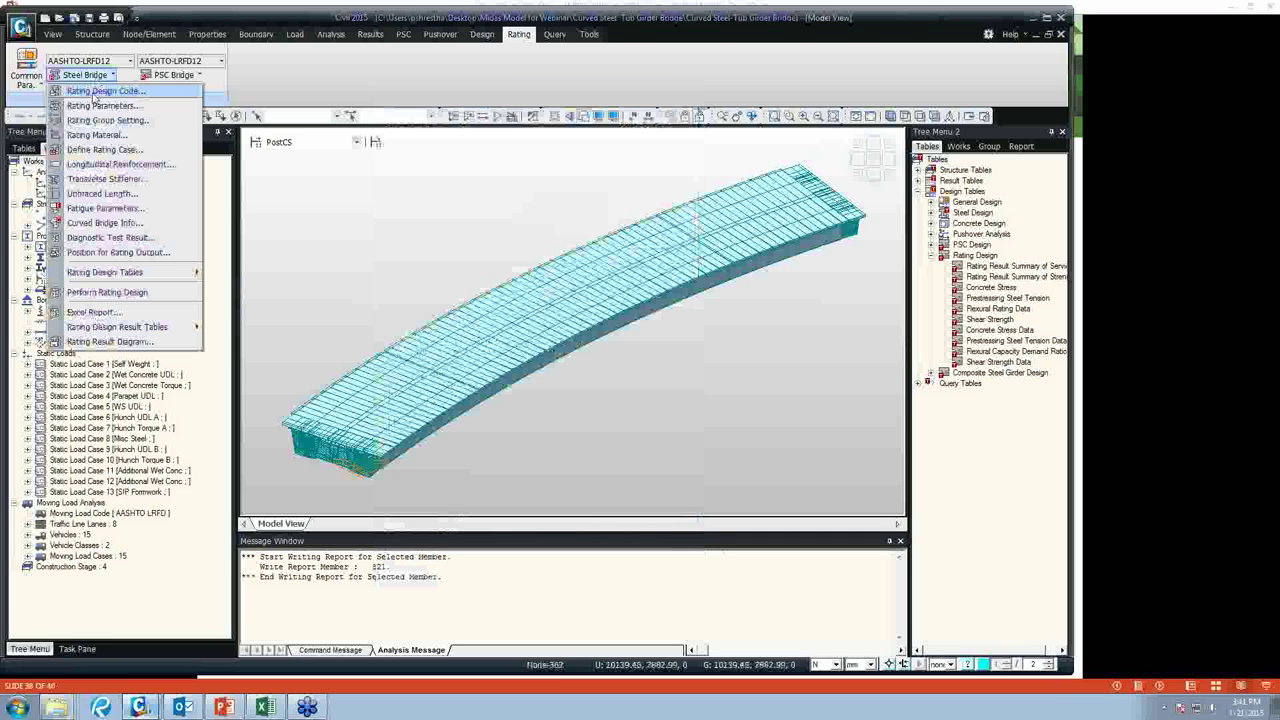
left_click(99, 122)
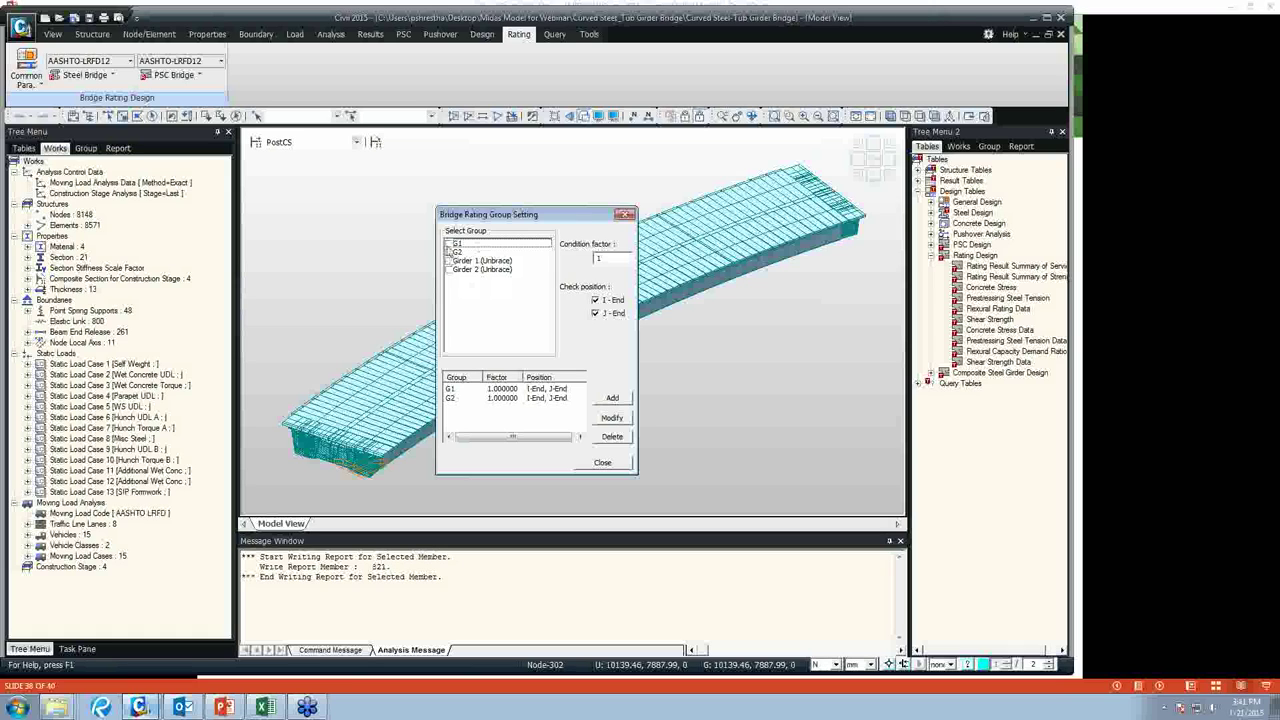
left_click(449, 243)
left_click(449, 252)
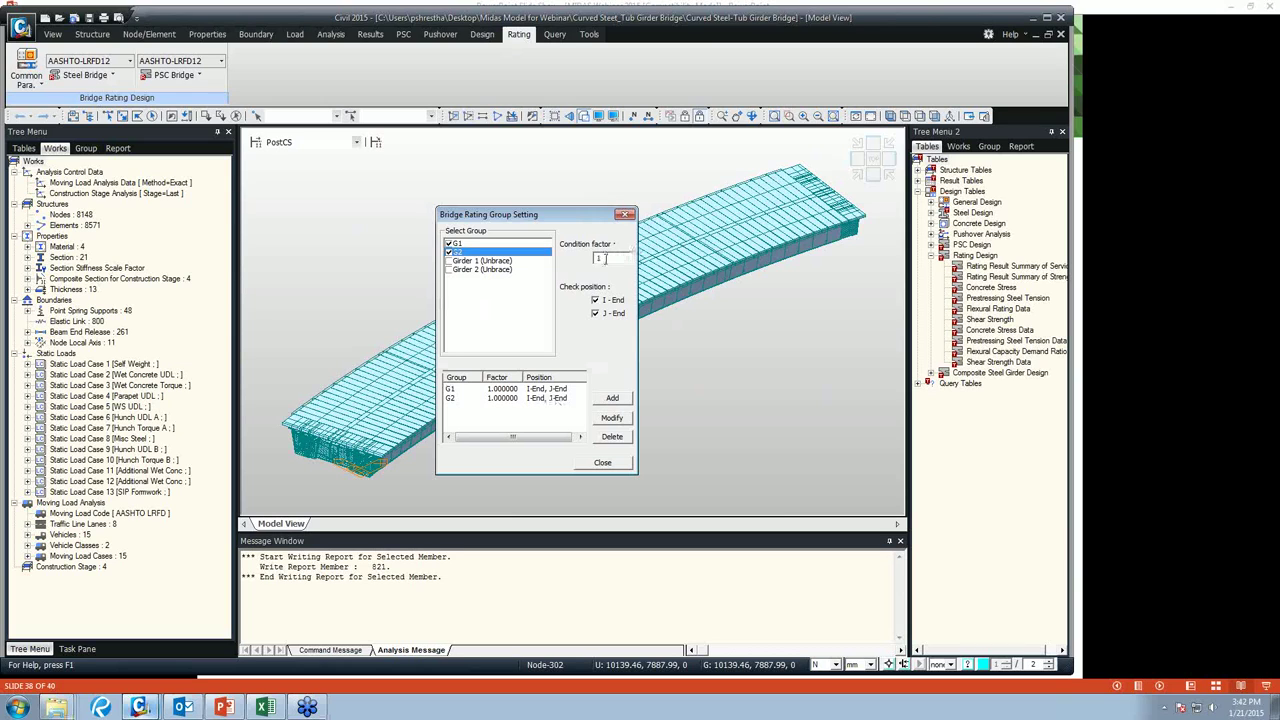
left_click(613, 462)
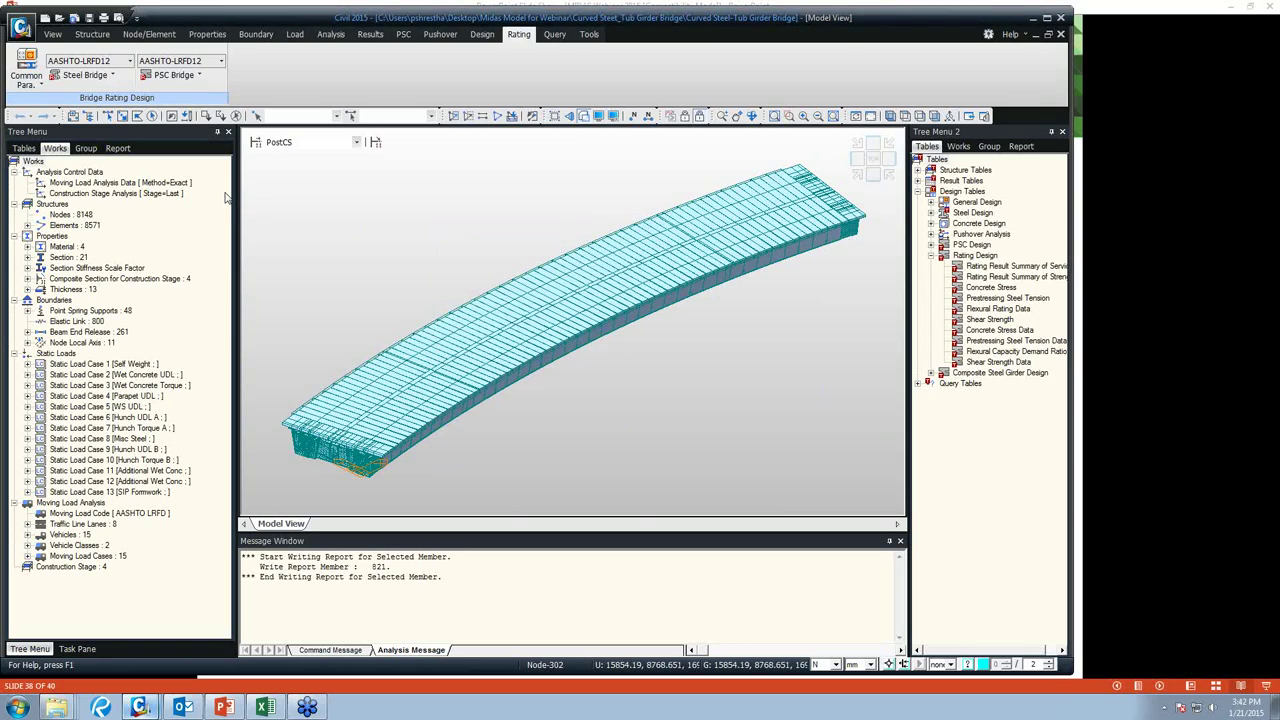
Review the steel and concrete codes and grades of the Composite rating material, and close the material settings without modifying them.
left_click(85, 75)
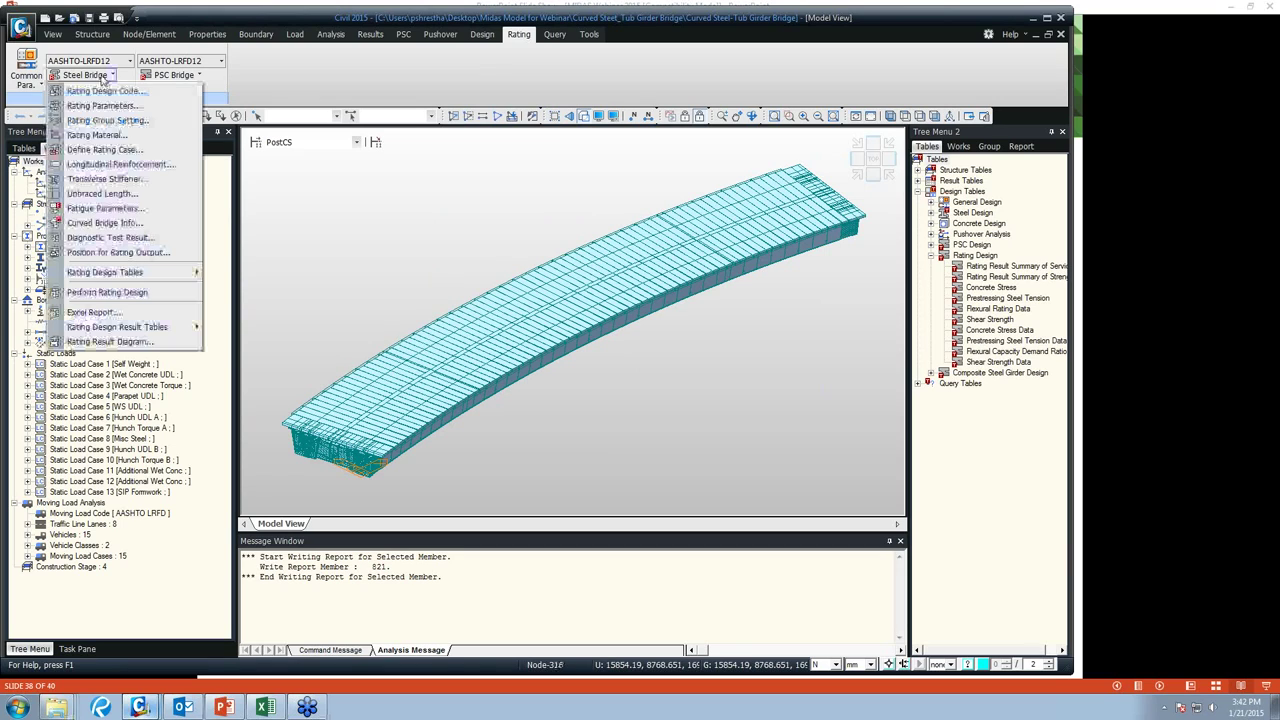
left_click(112, 140)
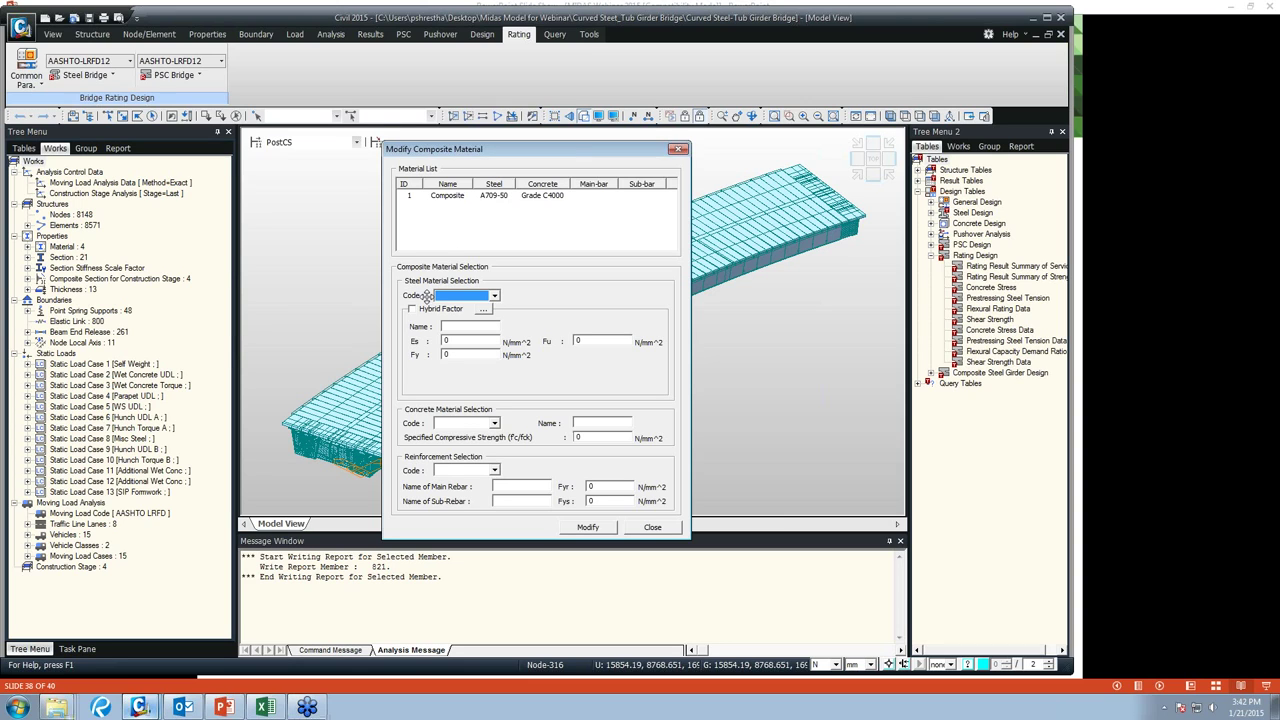
left_click(452, 197)
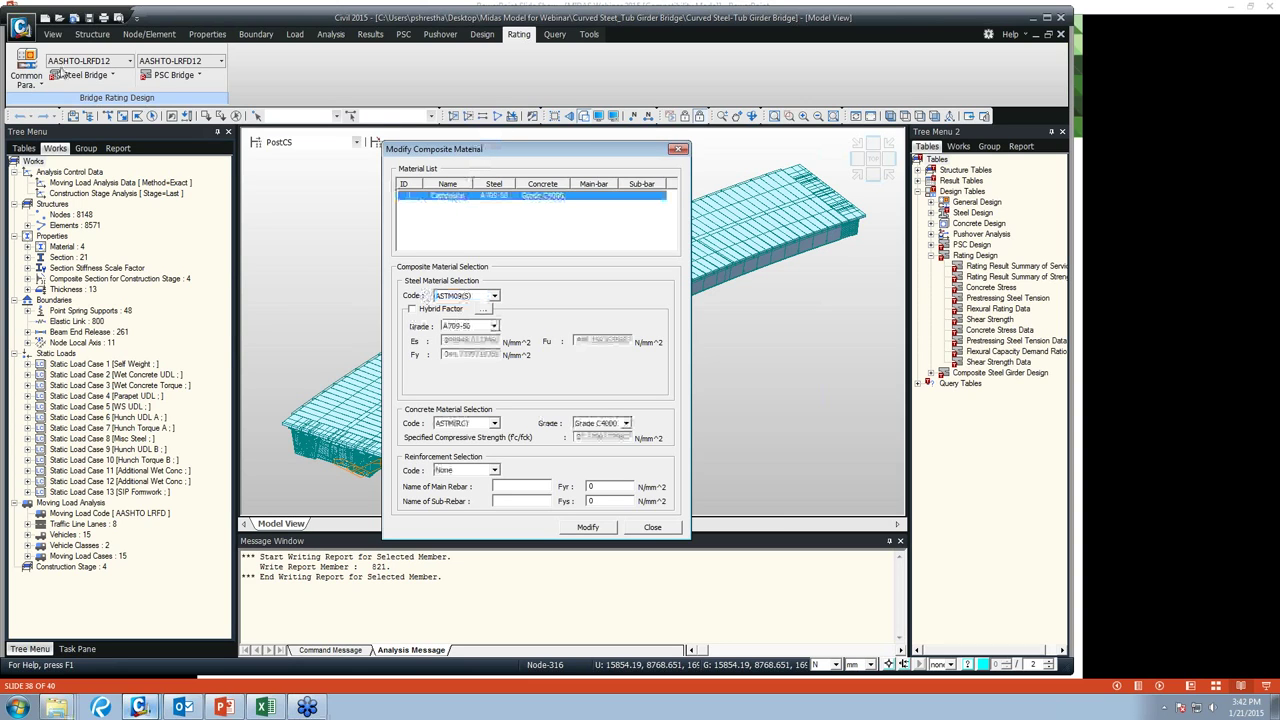
left_click(679, 149)
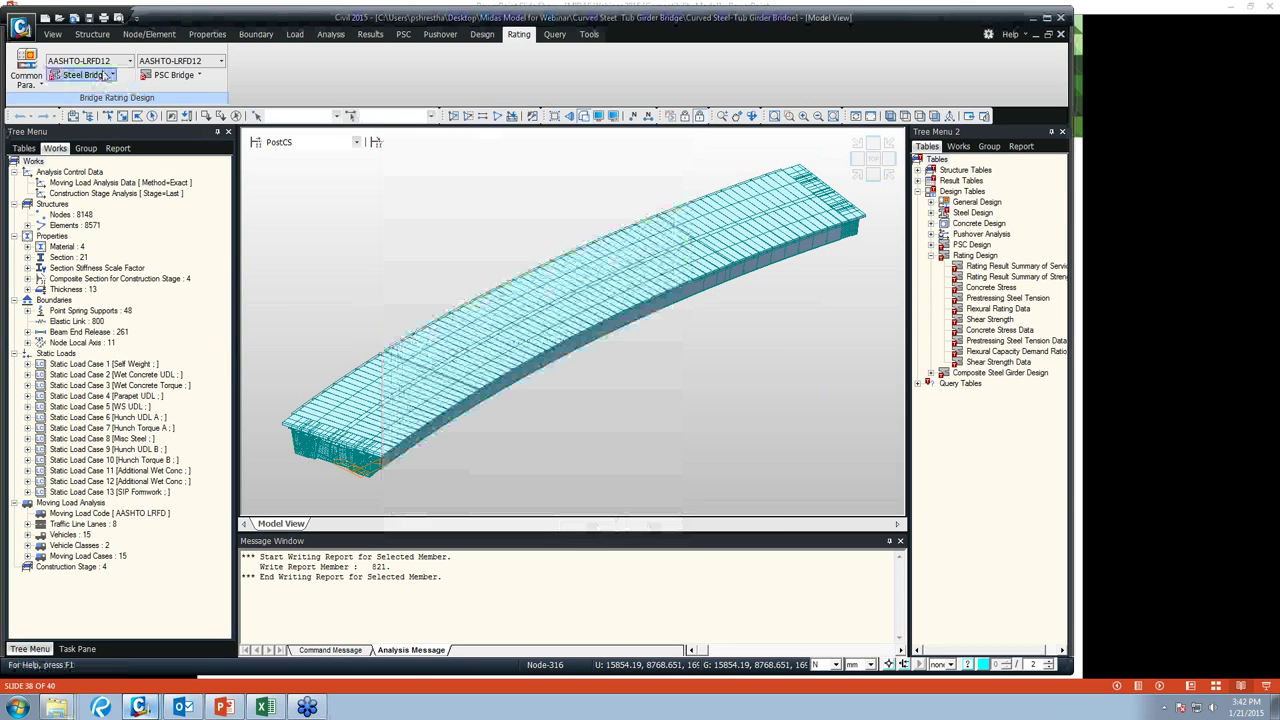
left_click(105, 76)
left_click(85, 127)
left_click(452, 198)
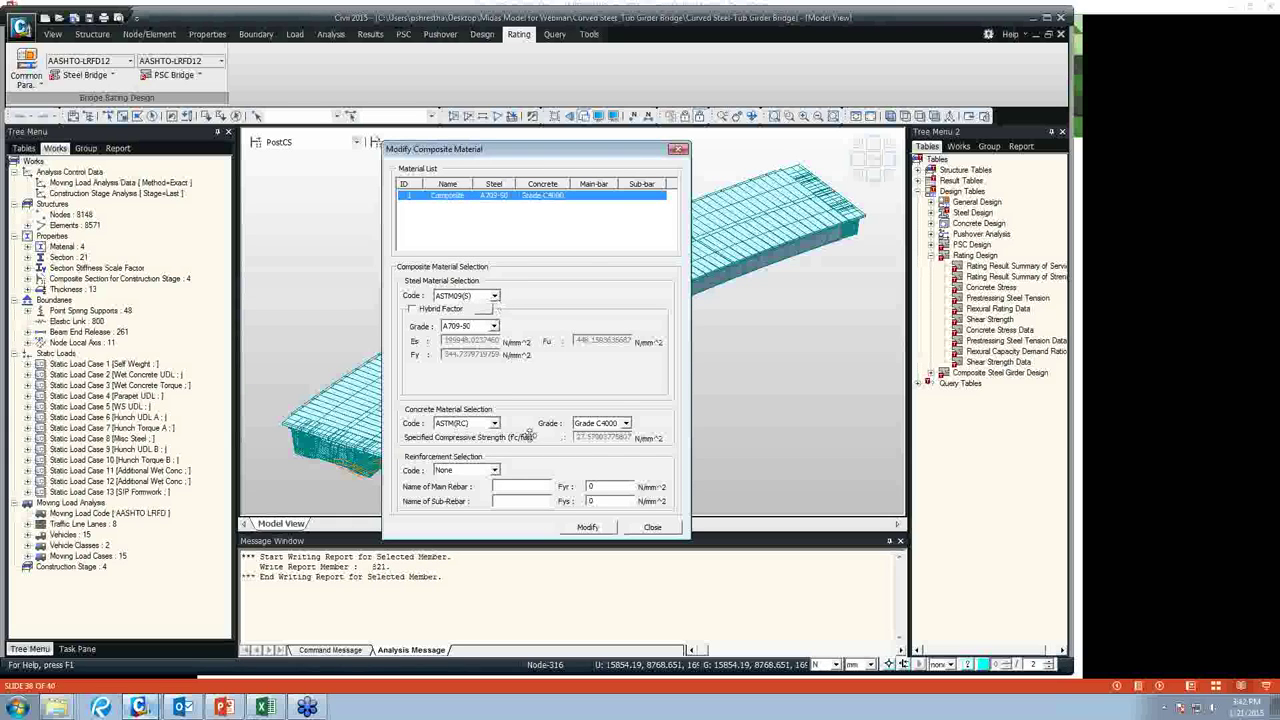
left_click(652, 527)
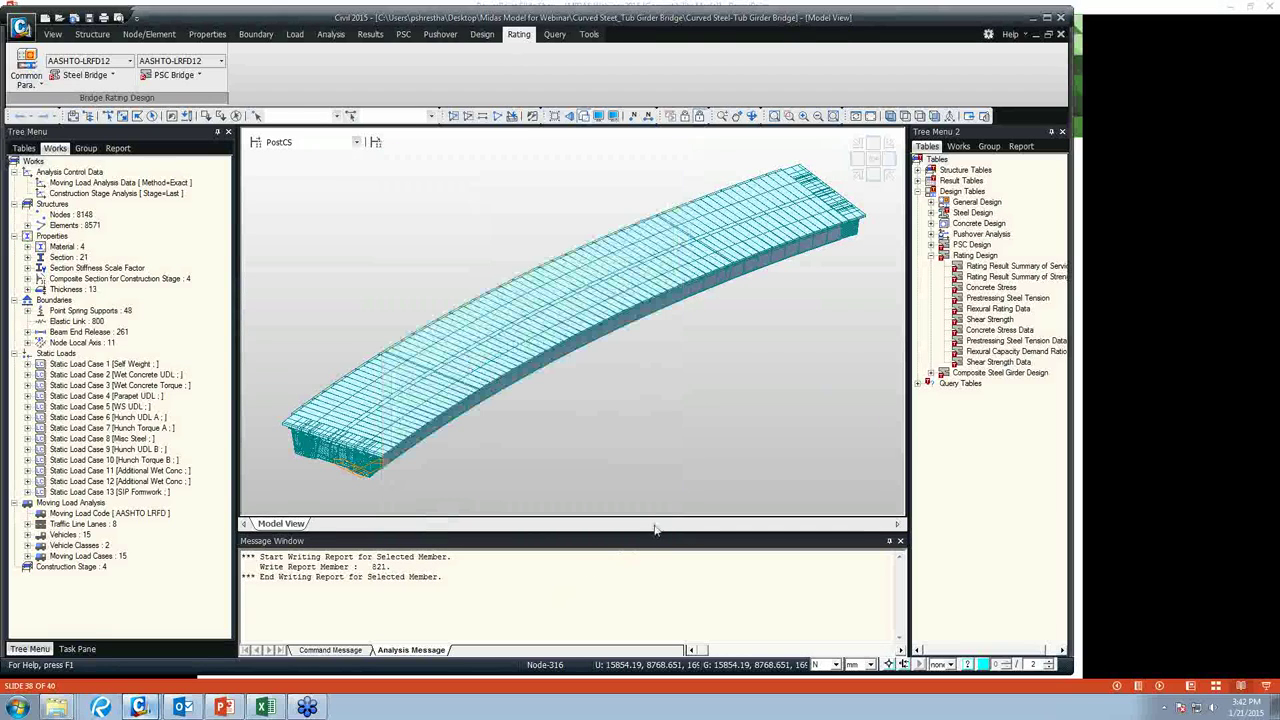
Review the Strength-I HL93 TRK case in the steel bridge rating case definitions, including its primary and adjacent vehicles and the live load factor.
left_click(88, 75)
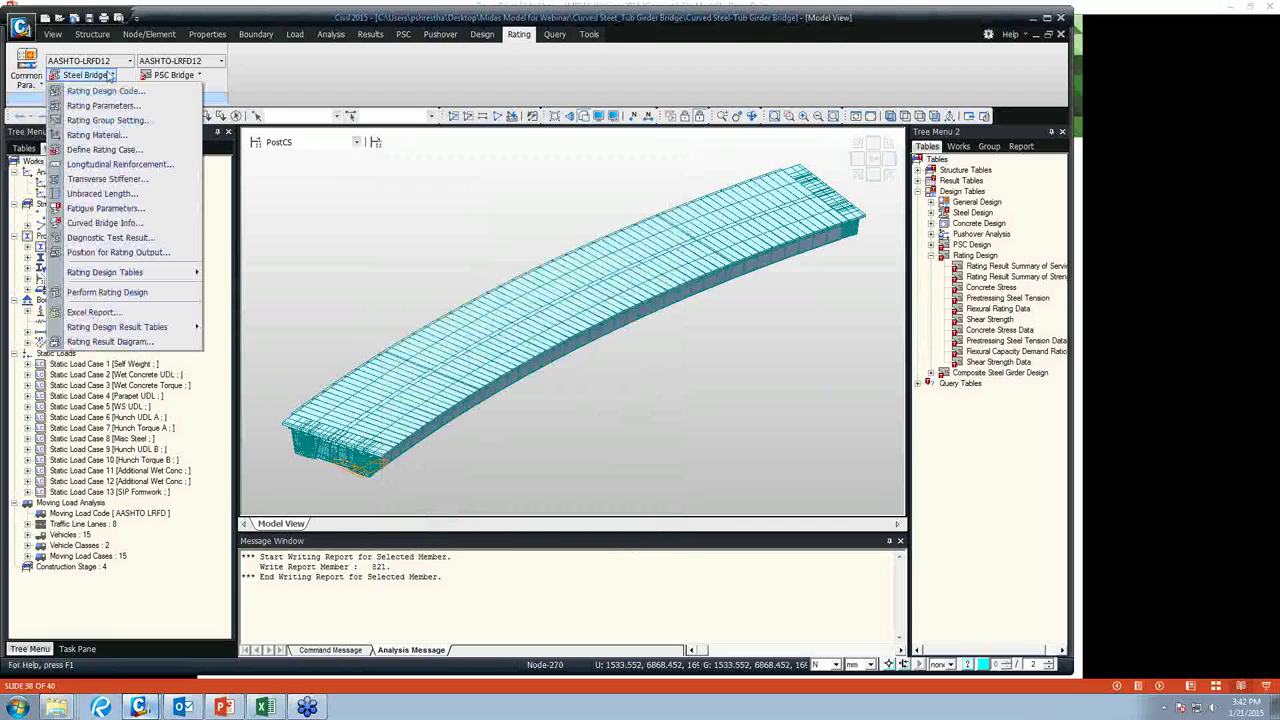
left_click(125, 150)
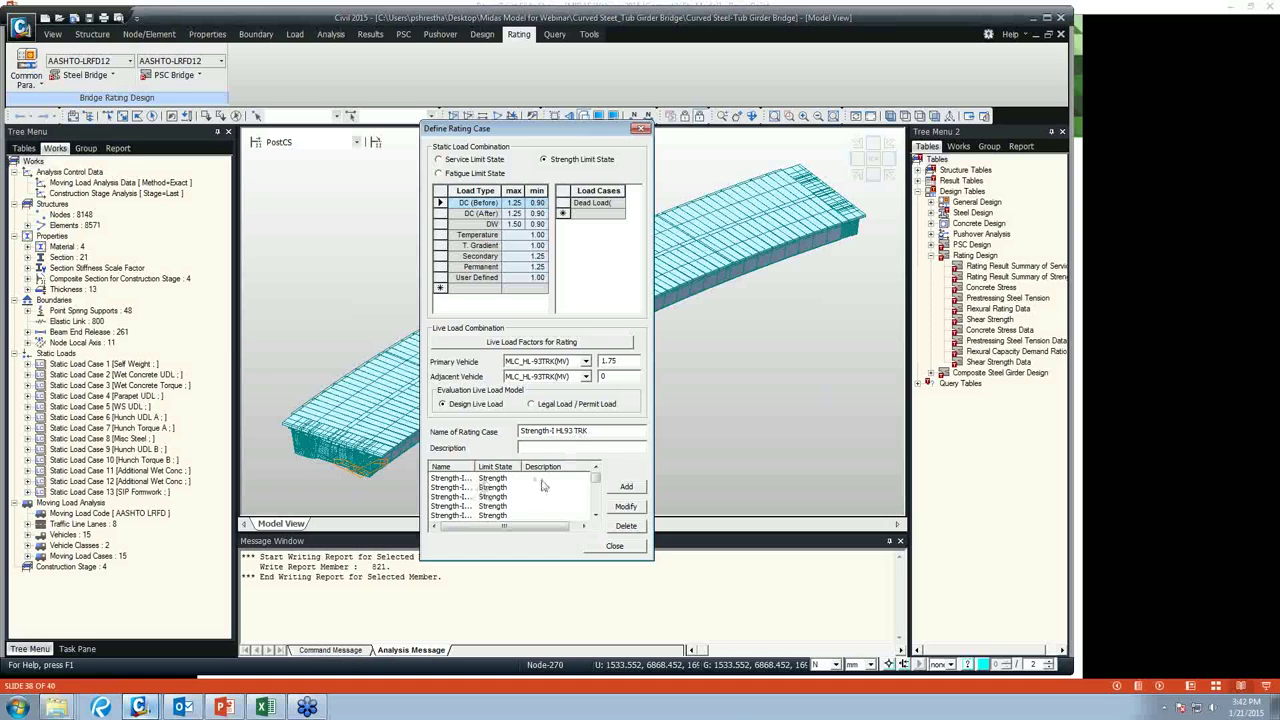
left_click(496, 480)
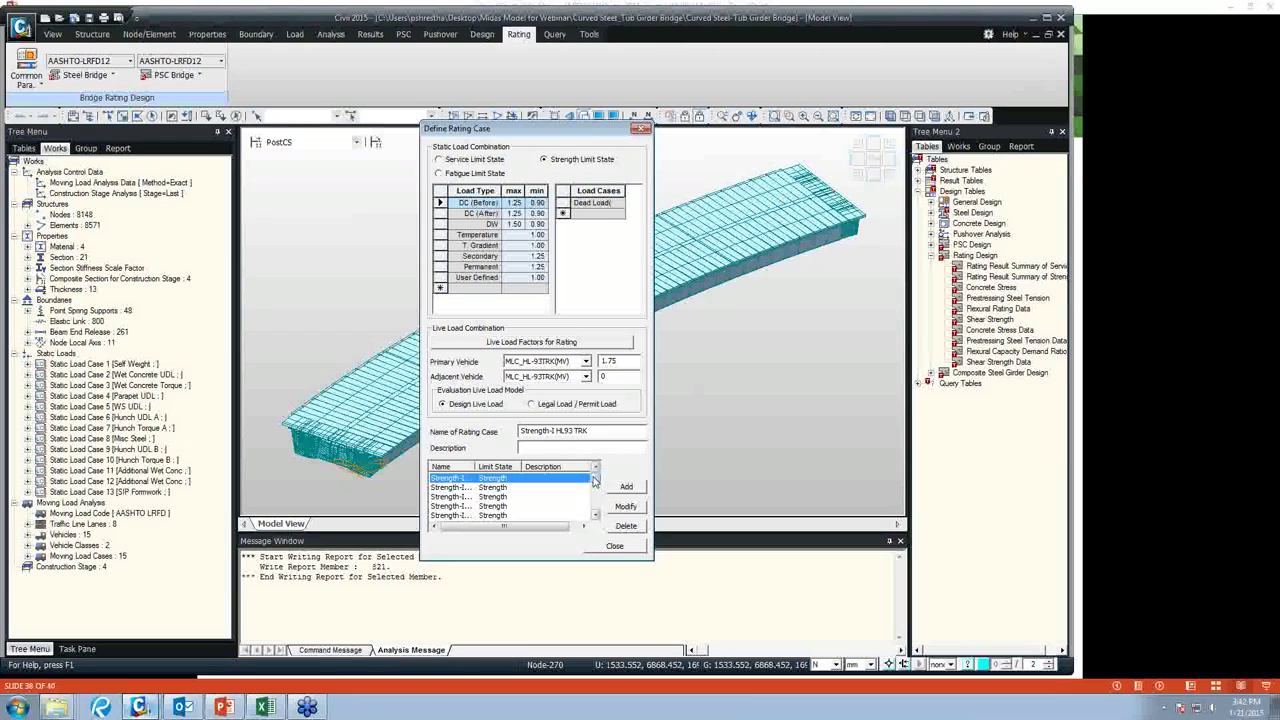
left_click(625, 506)
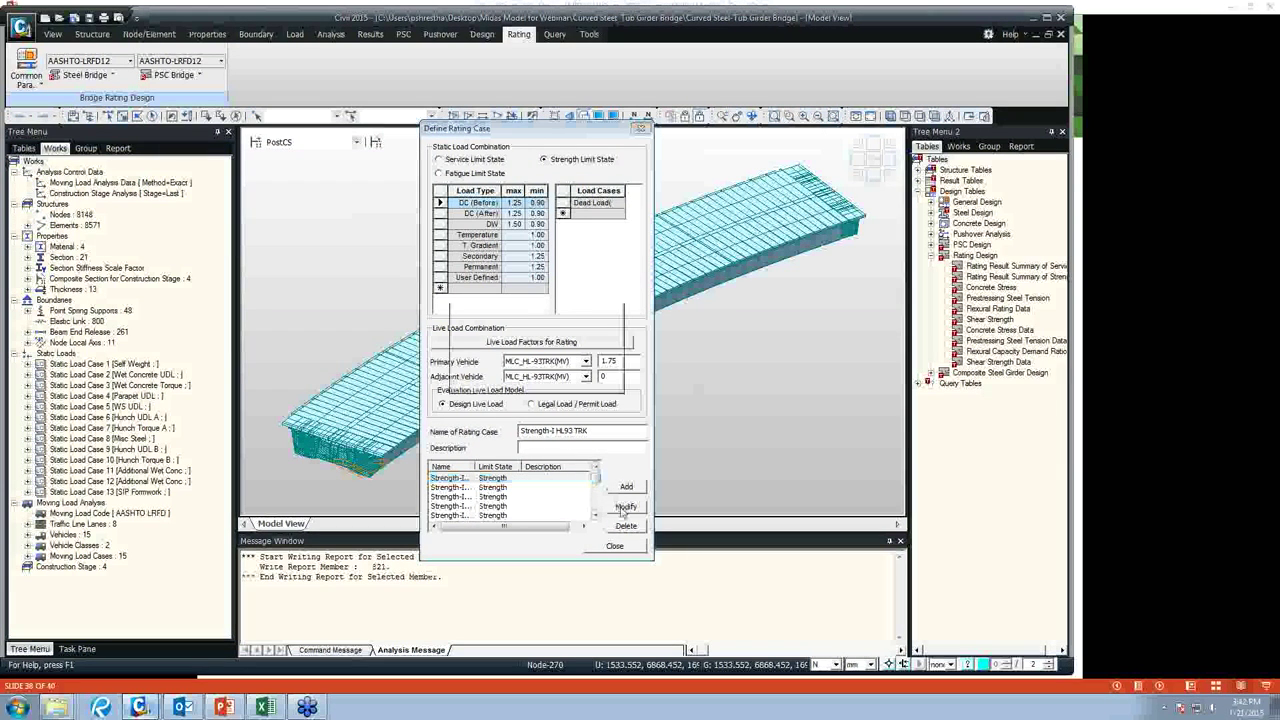
left_click(540, 374)
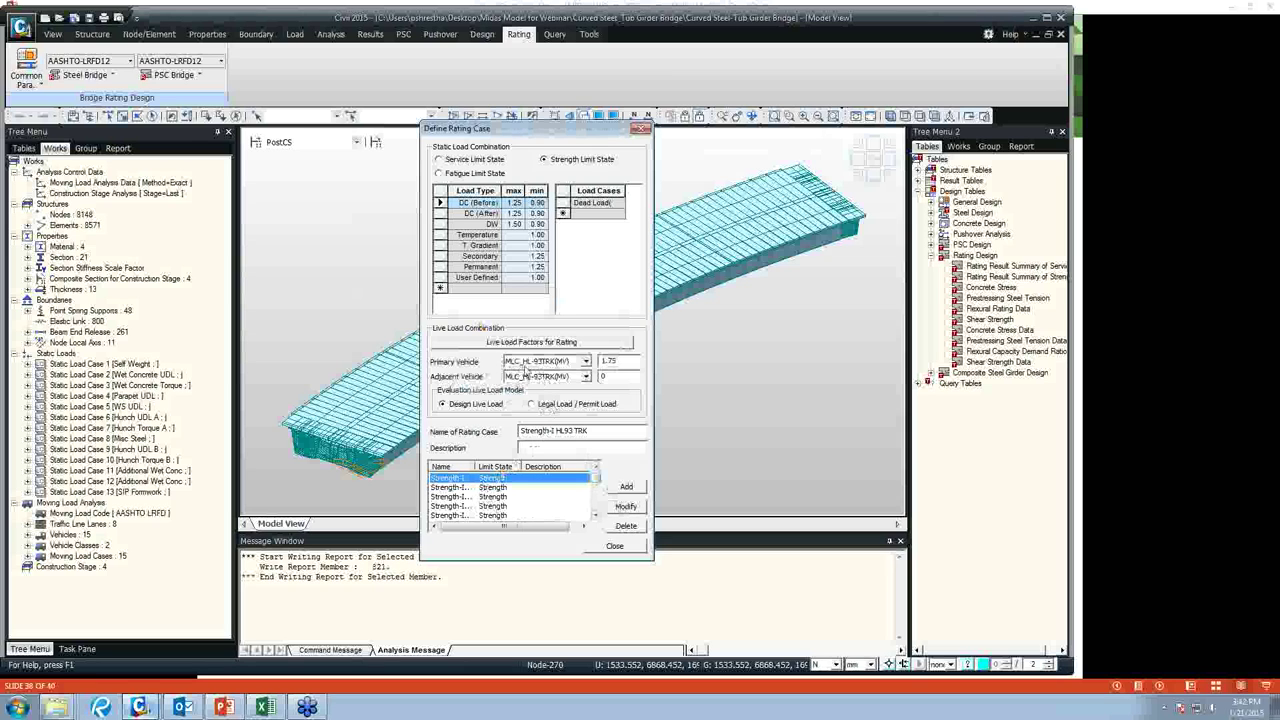
left_click(620, 362)
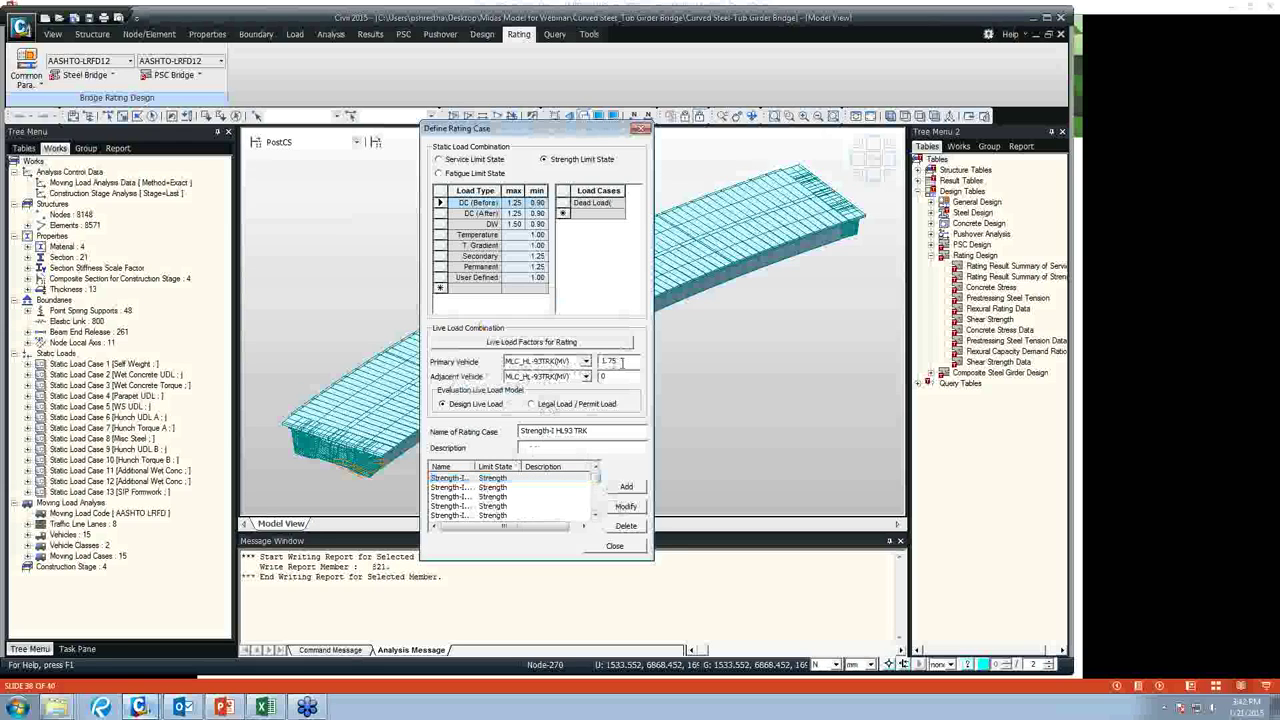
double_click(620, 362)
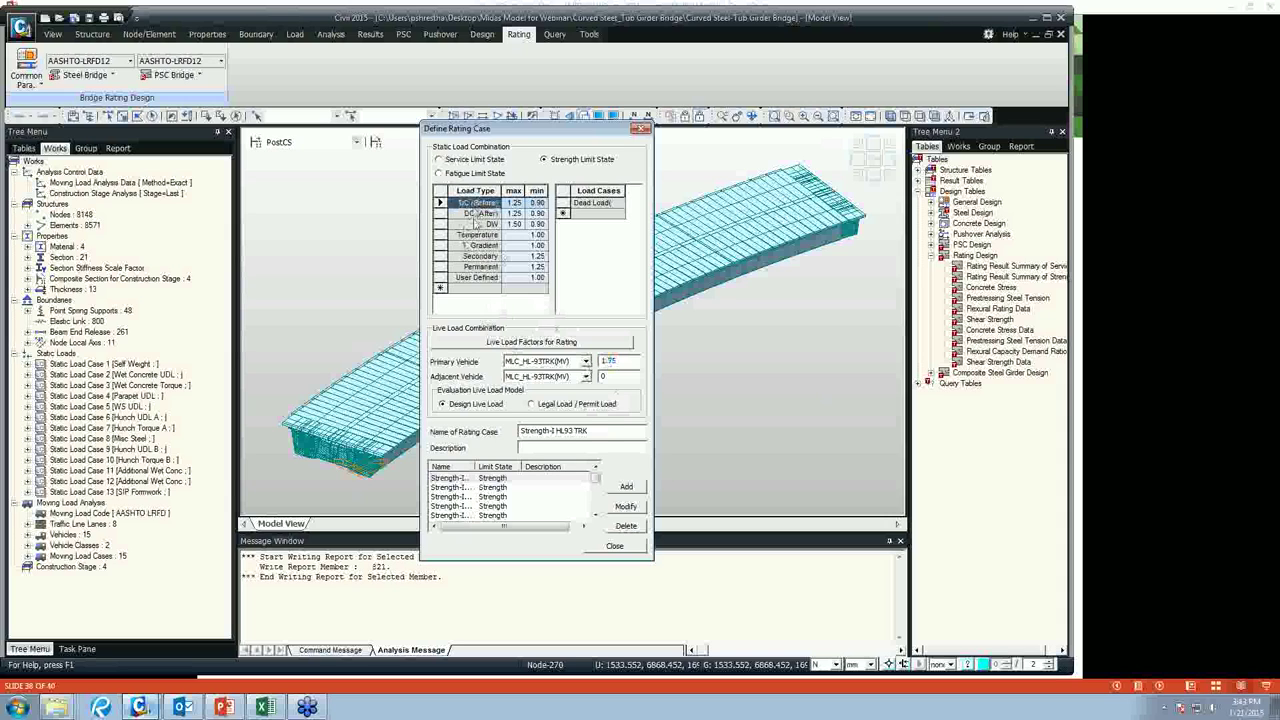
Review the DC and DW load factors and assigned load cases of the rating case, and close the definitions without changing them.
left_click(476, 223)
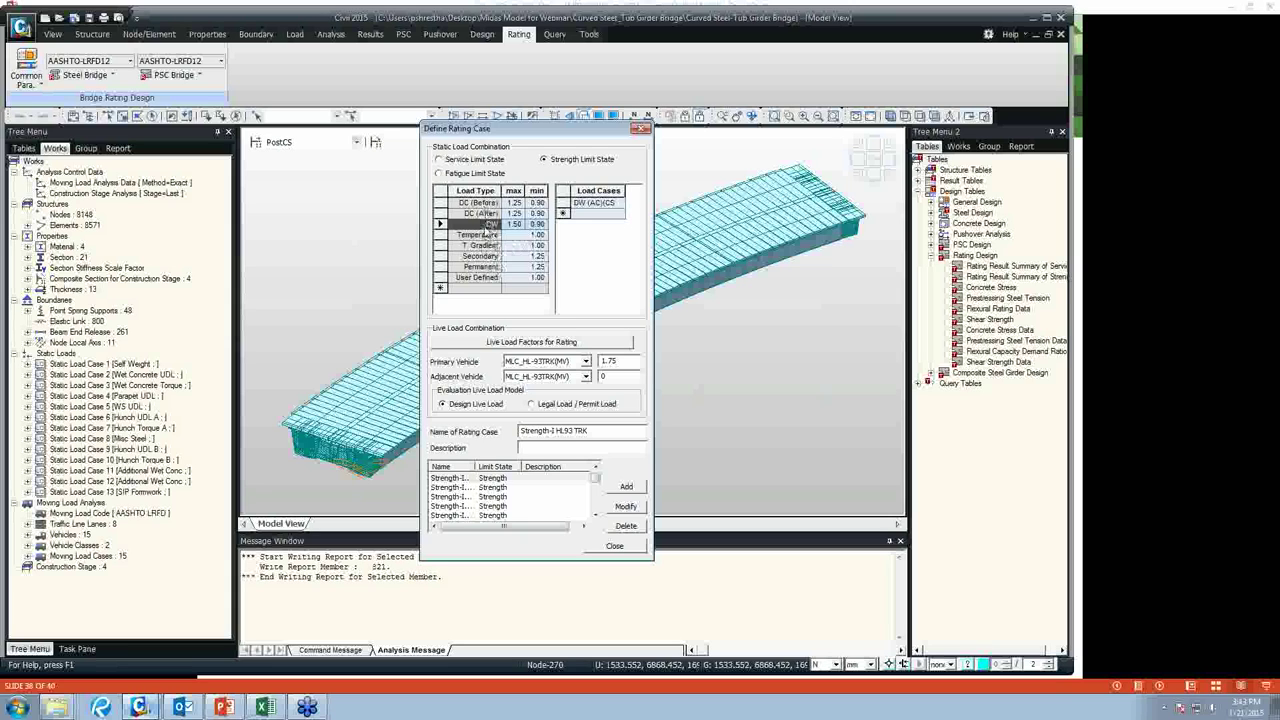
left_click(545, 203)
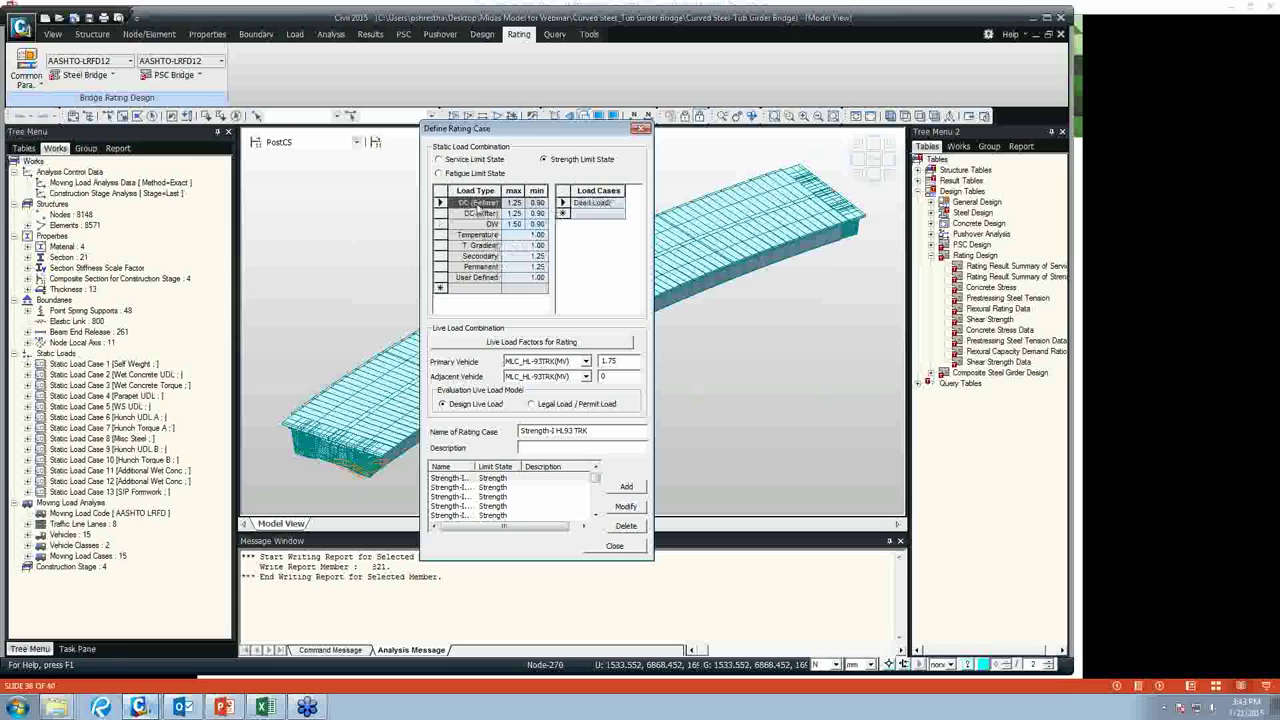
left_click(533, 205)
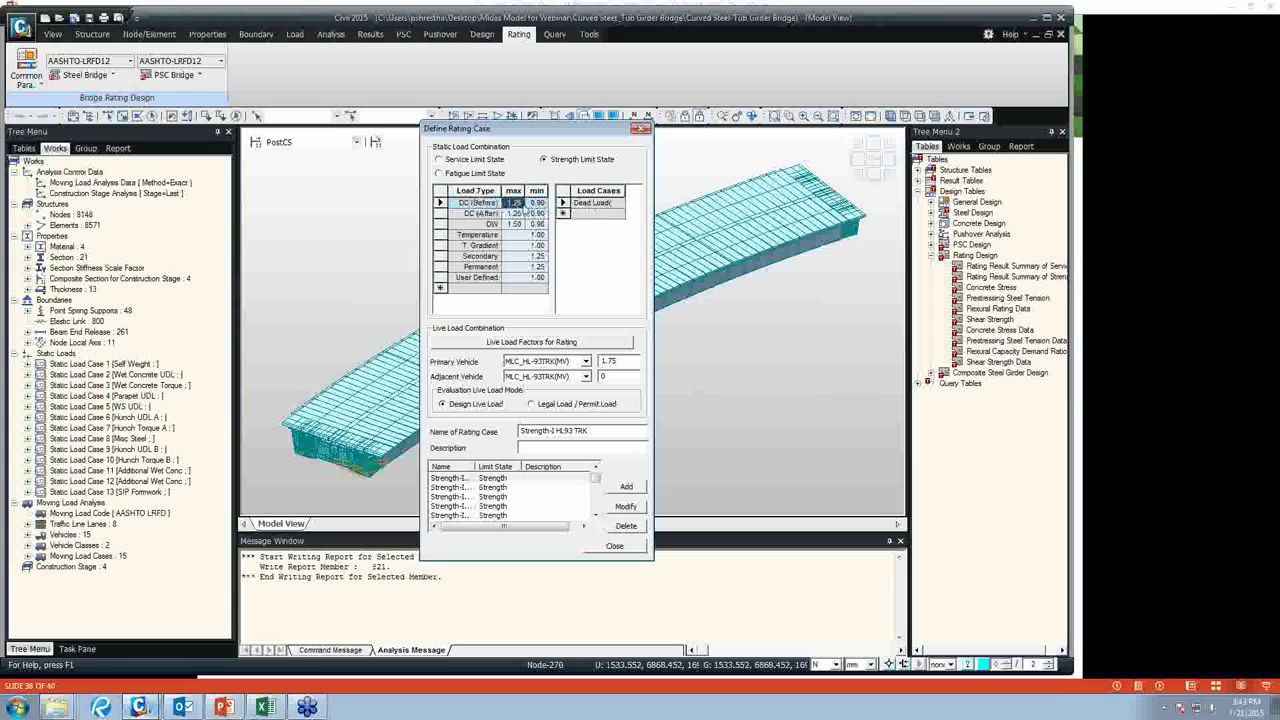
left_click(598, 204)
left_click(619, 203)
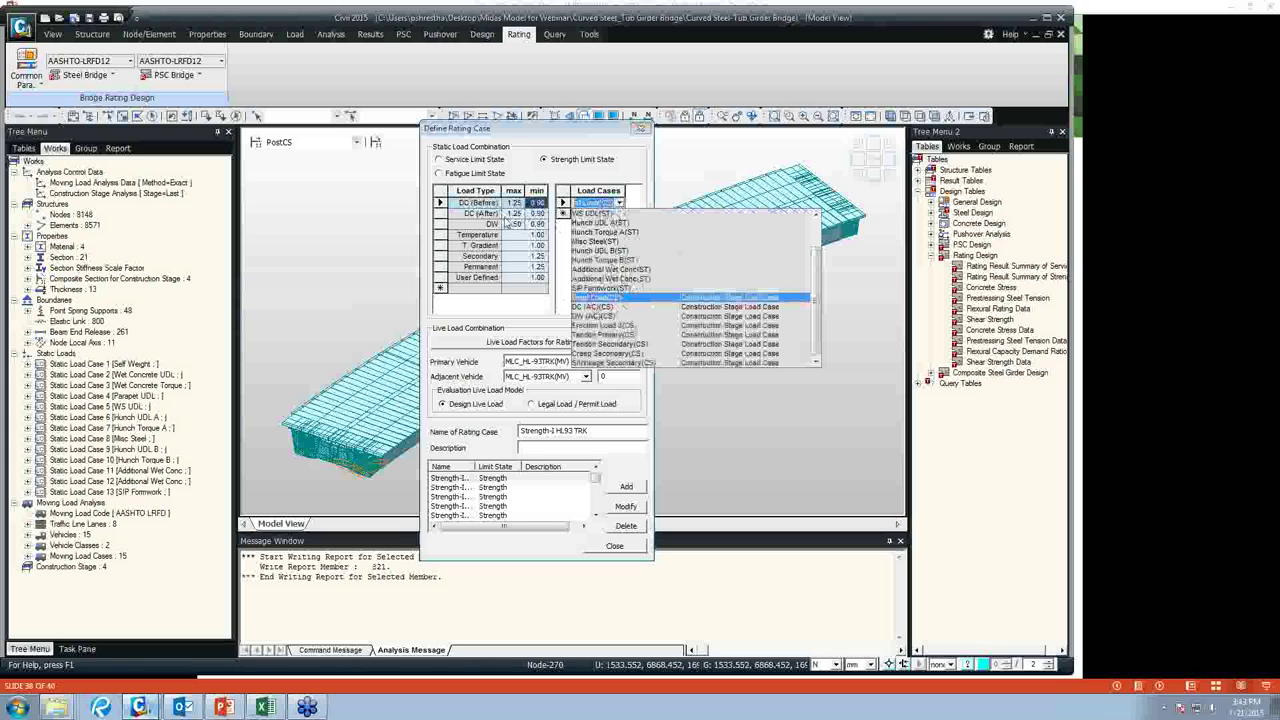
left_click(536, 215)
left_click(514, 203)
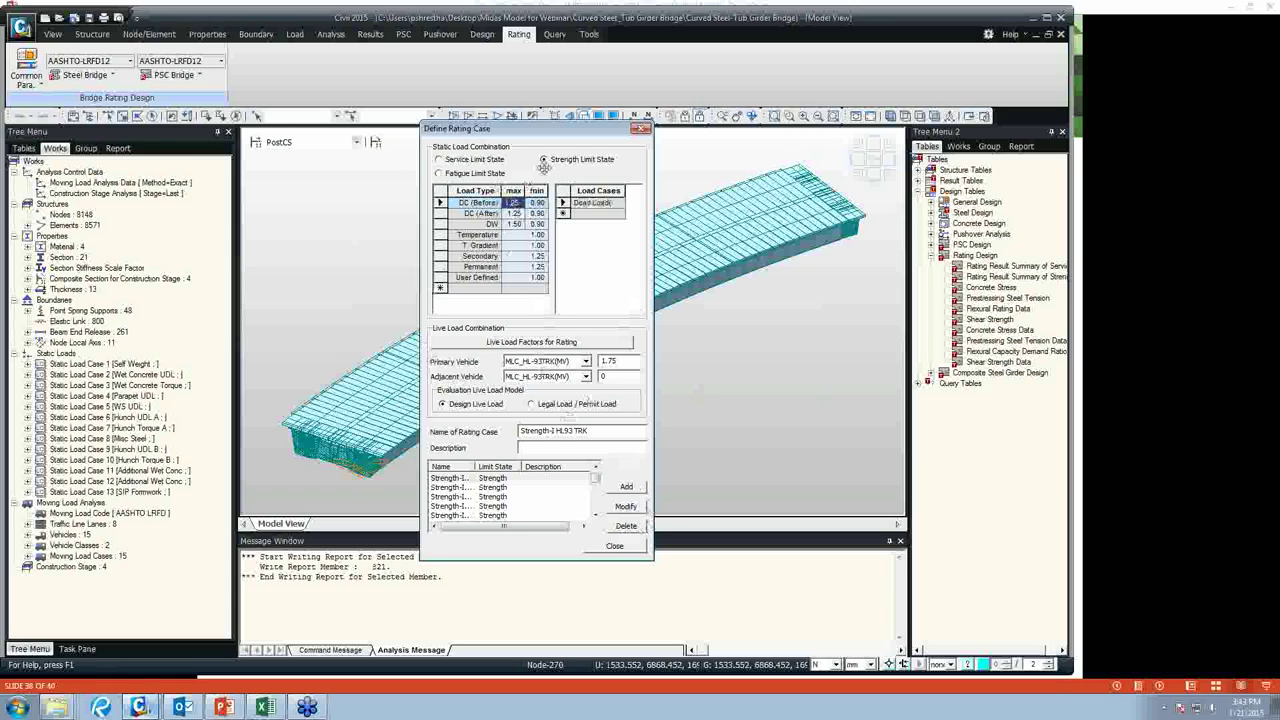
left_click(620, 548)
Open the steel bridge Curved Bridge Info, switch to the simplified curved steel-tub girder bridge model, and open the same settings there.
left_click(109, 77)
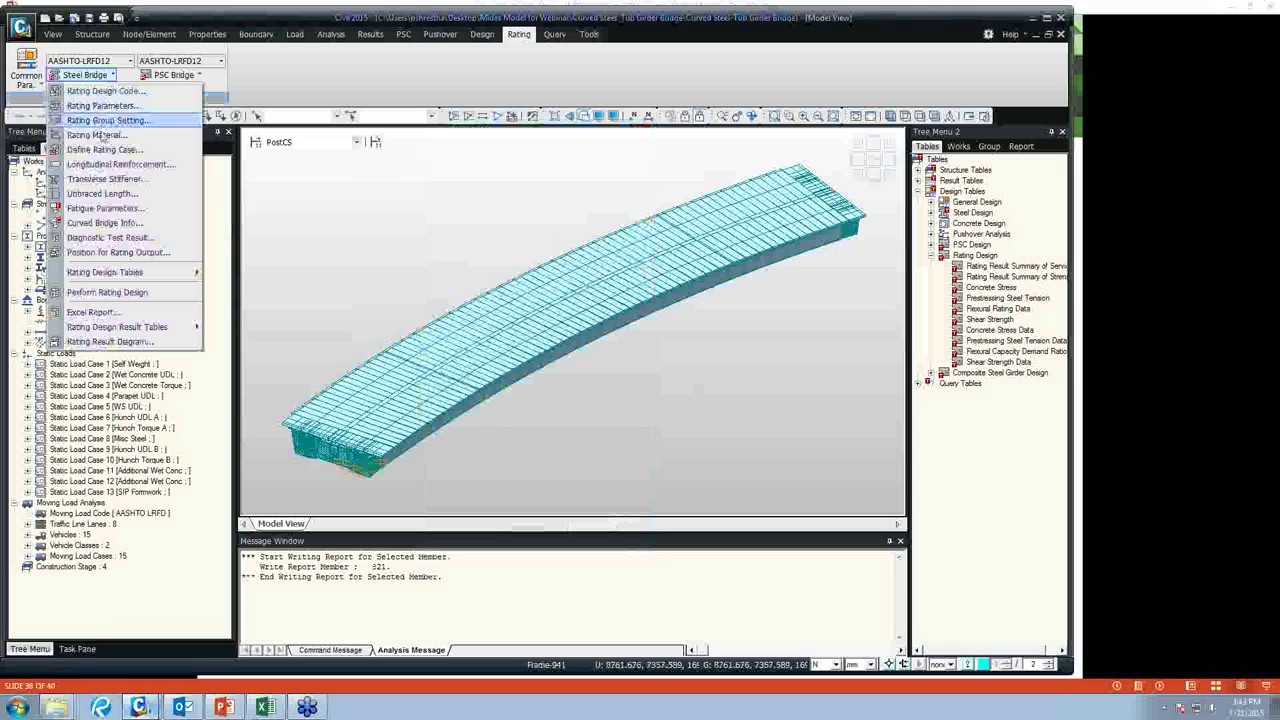
left_click(130, 230)
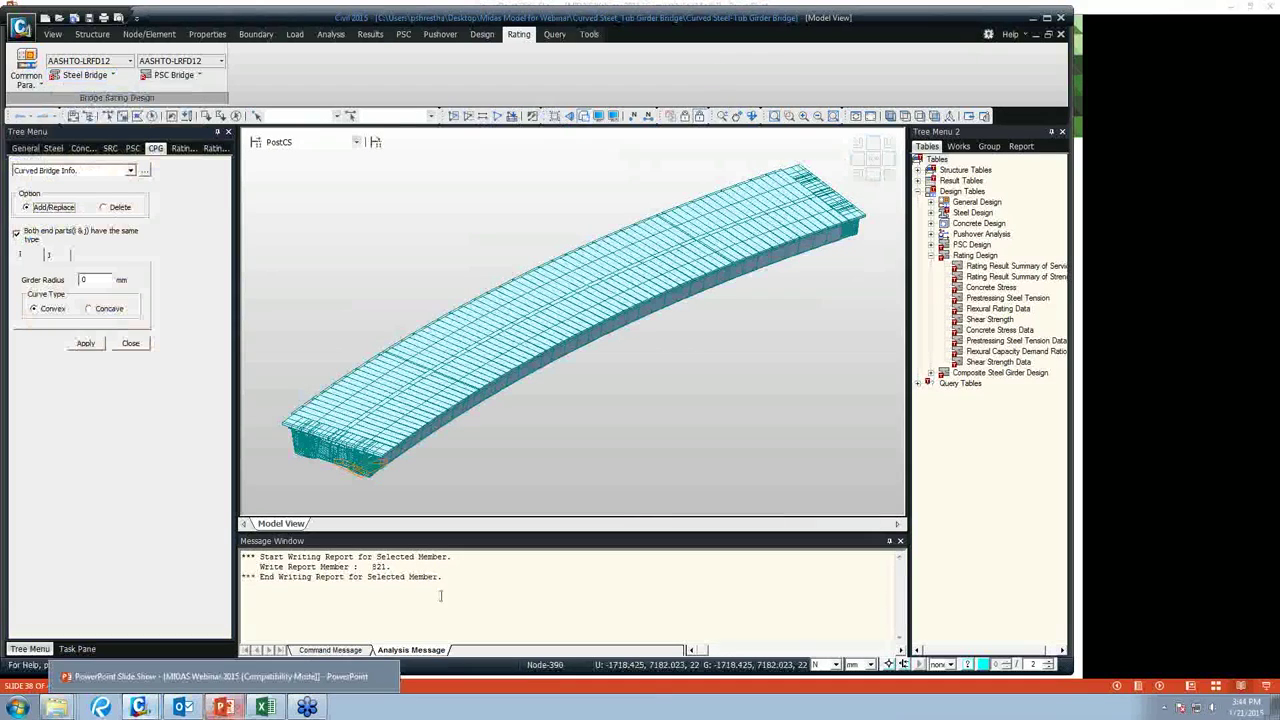
left_click(224, 707)
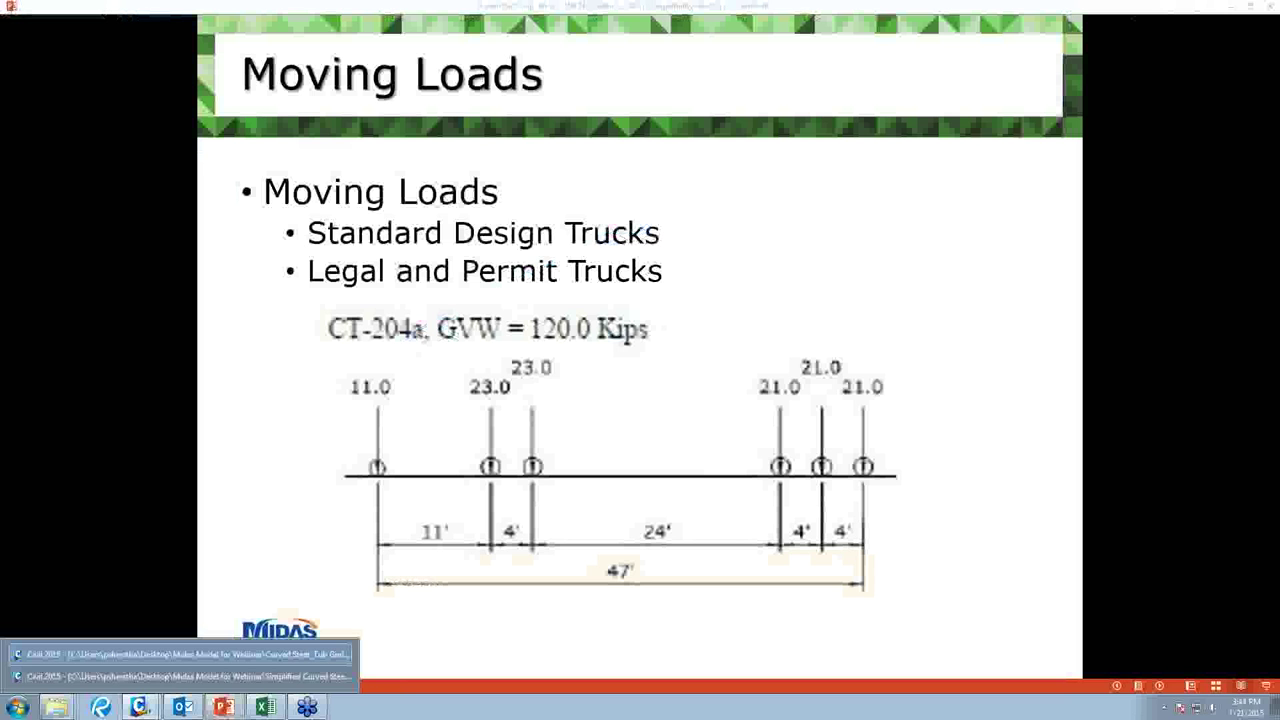
left_click(212, 676)
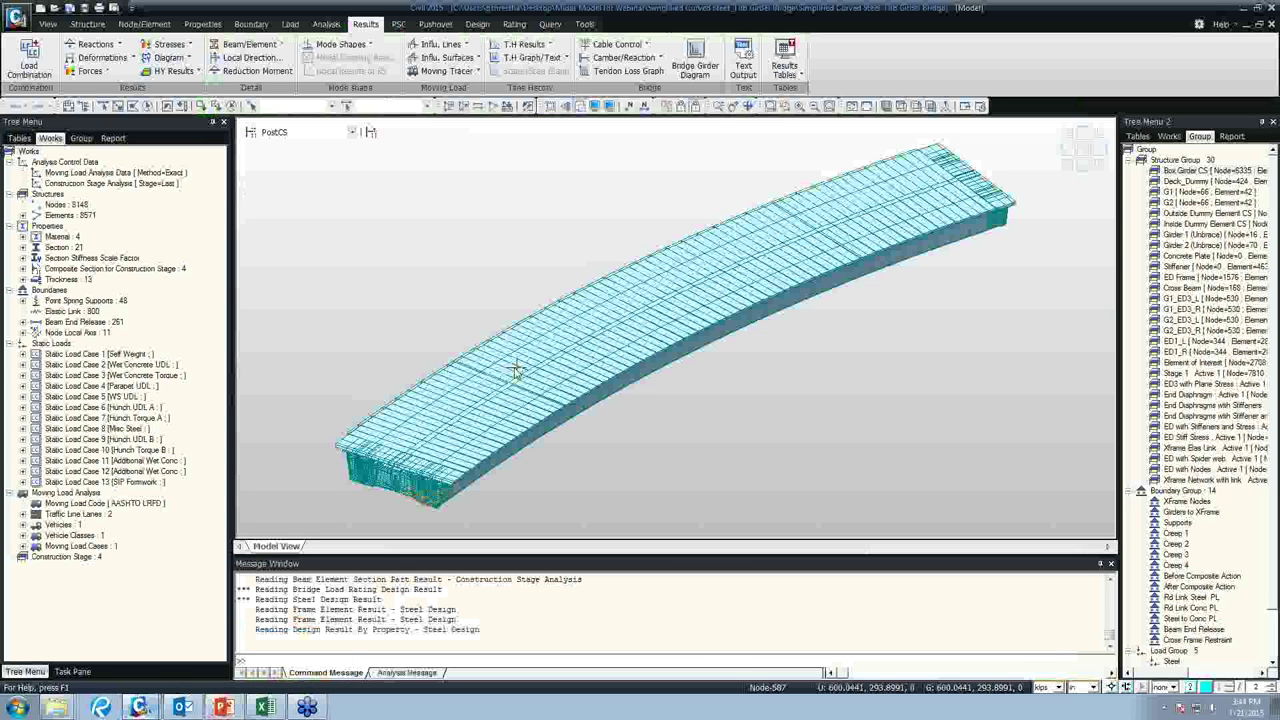
left_click(514, 24)
left_click(80, 64)
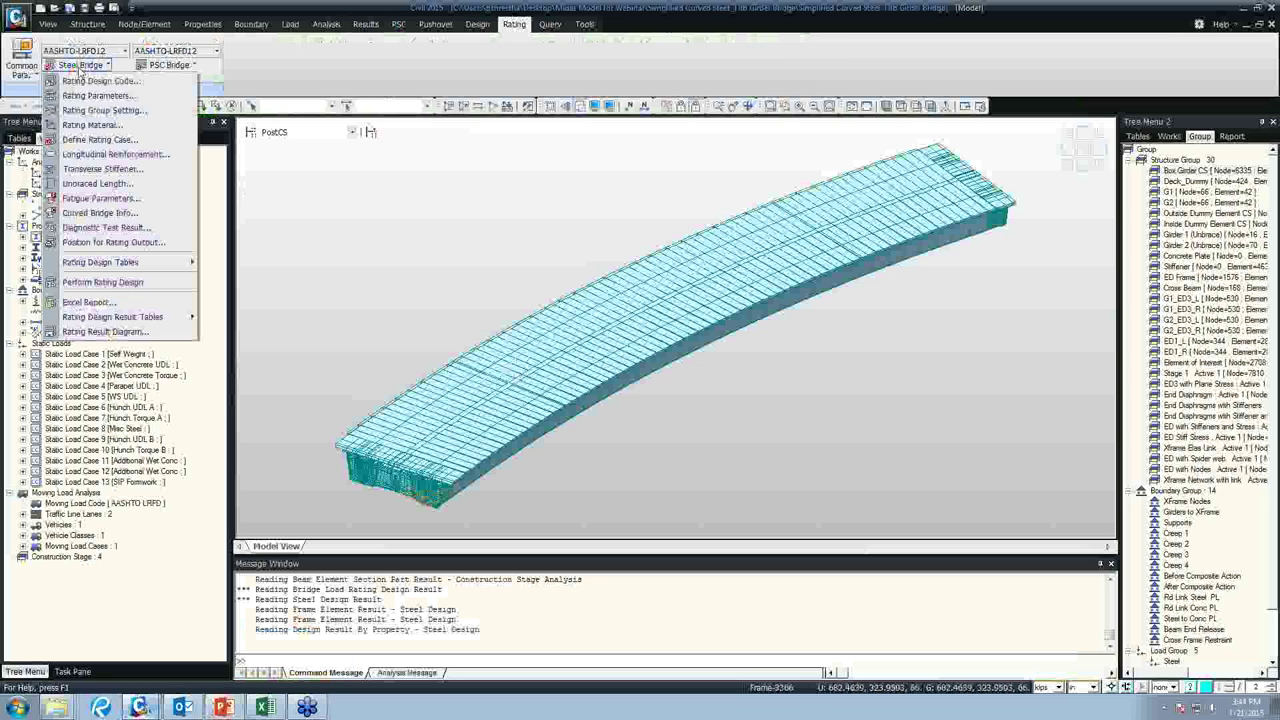
left_click(113, 209)
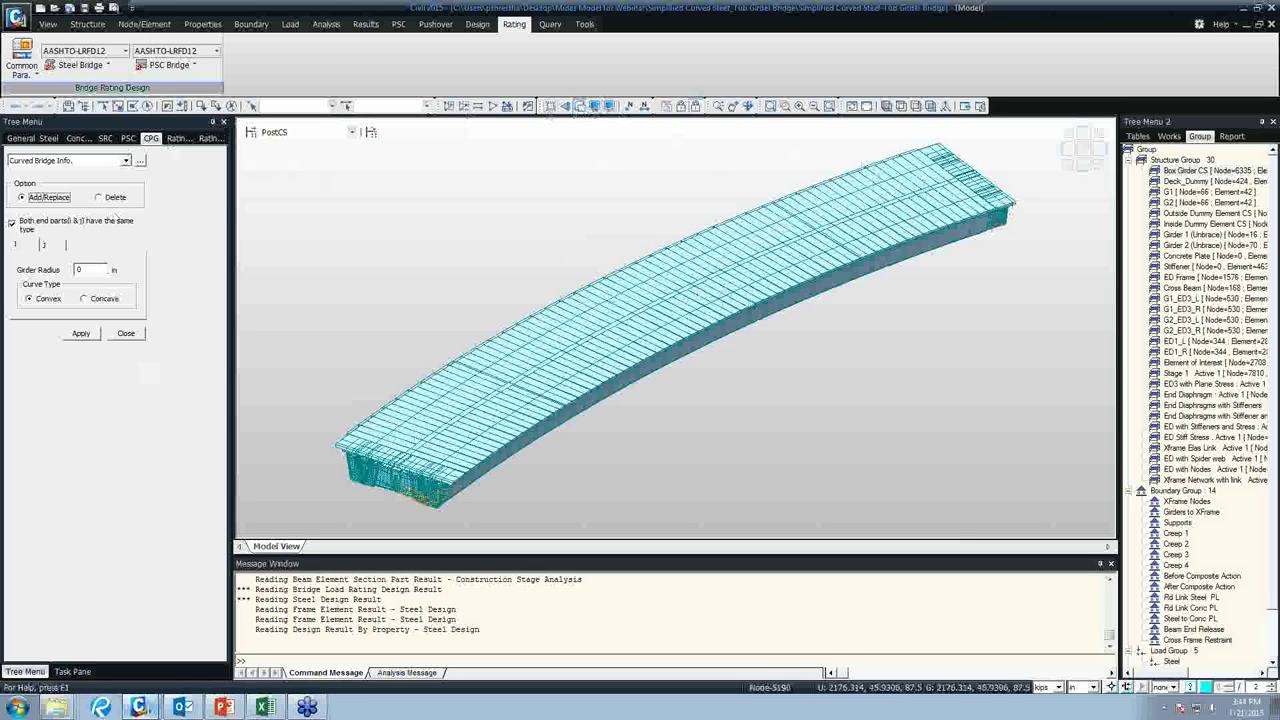
Take the simplified model's window out of full-screen size and place it at a reduced size.
double_click(1078, 14)
left_click_drag(962, 21, 452, 15)
left_click_drag(690, 158, 1058, 158)
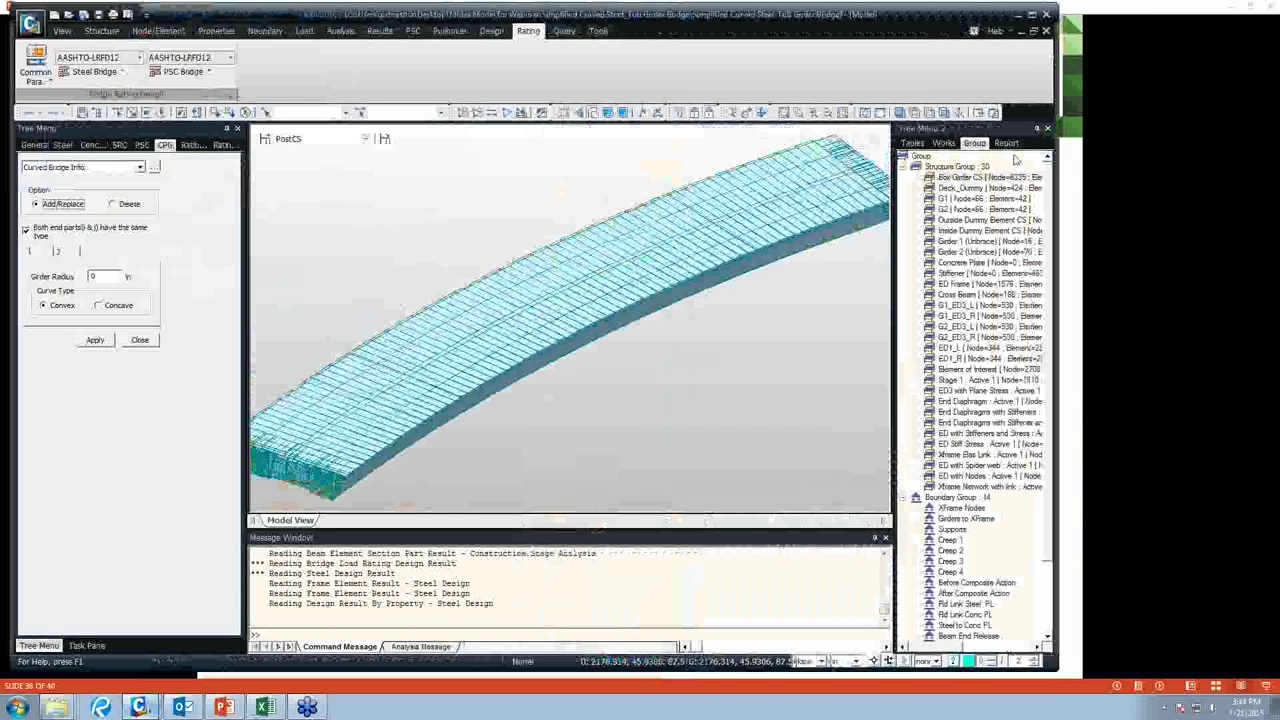
Activate only the elements that use the Composite material so the two tub girders are isolated in the model view.
left_click(944, 143)
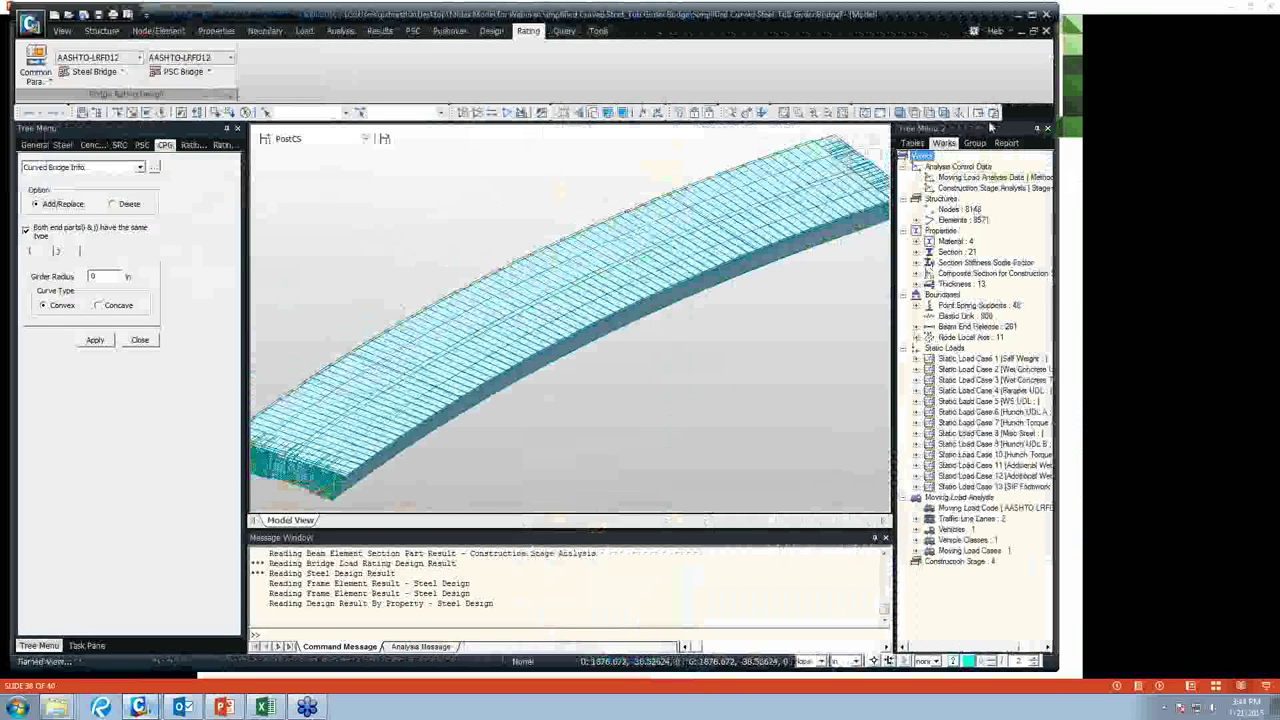
left_click(917, 241)
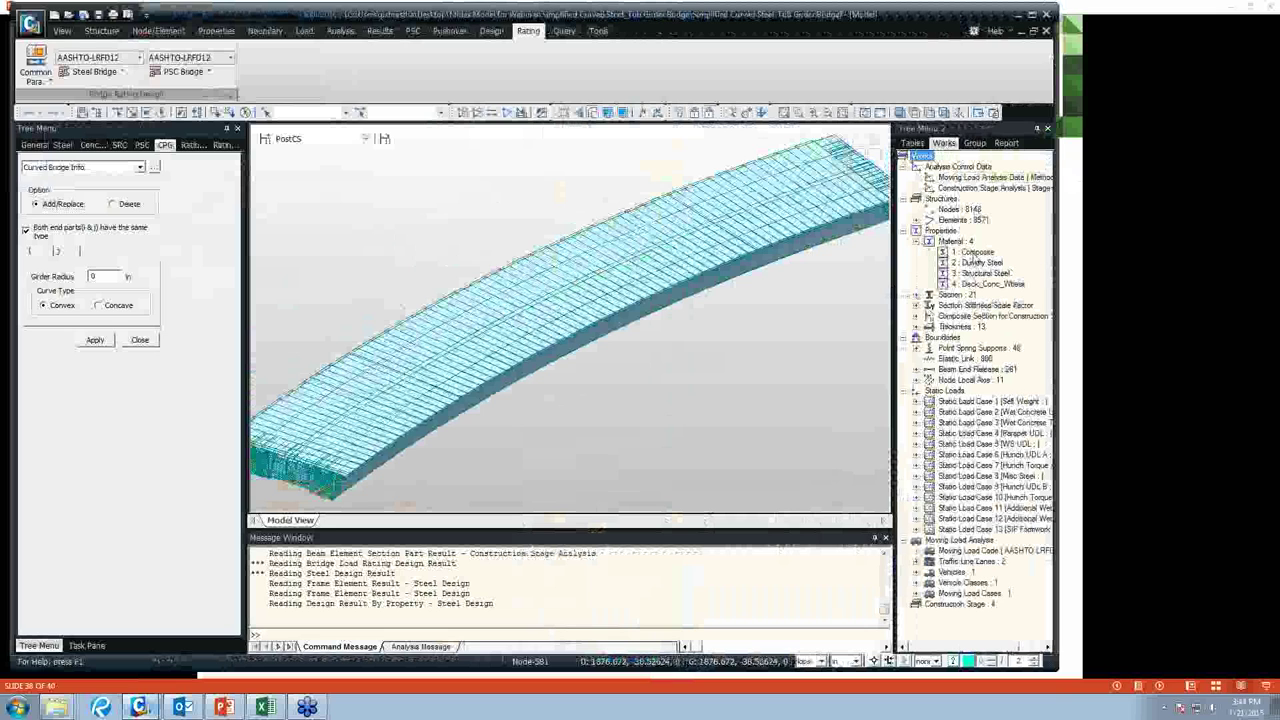
right_click(985, 253)
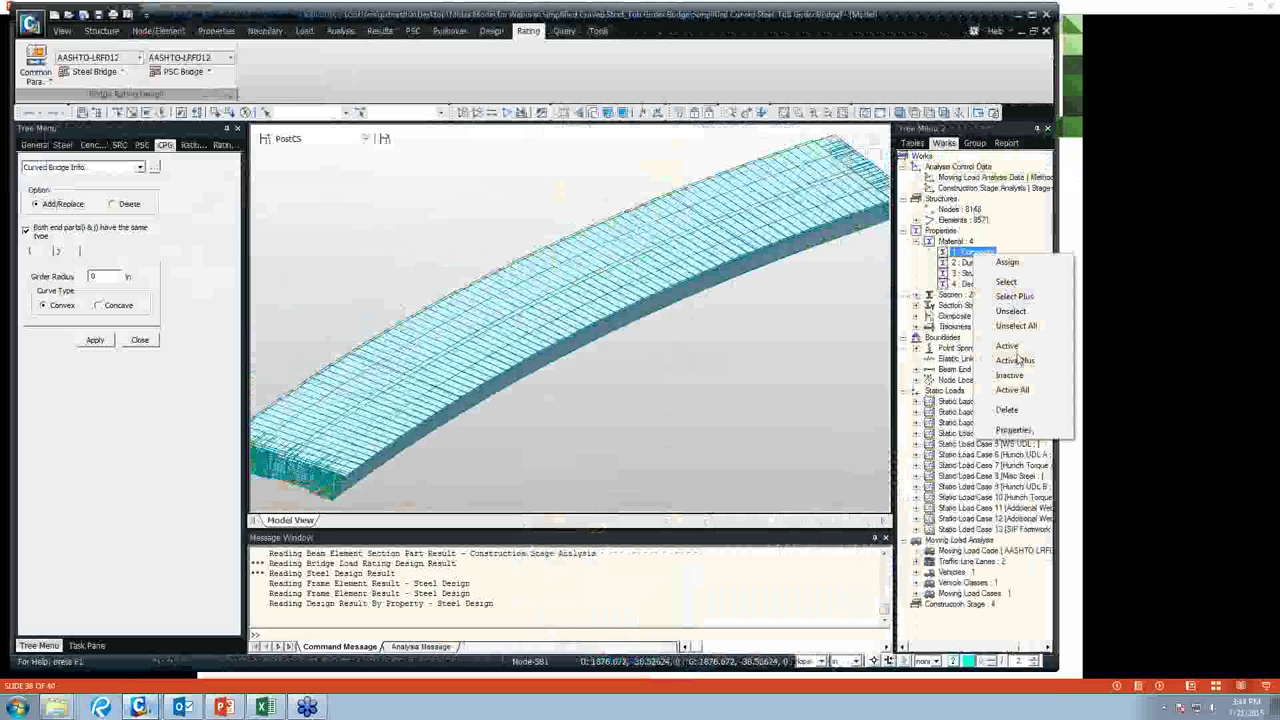
left_click(1008, 346)
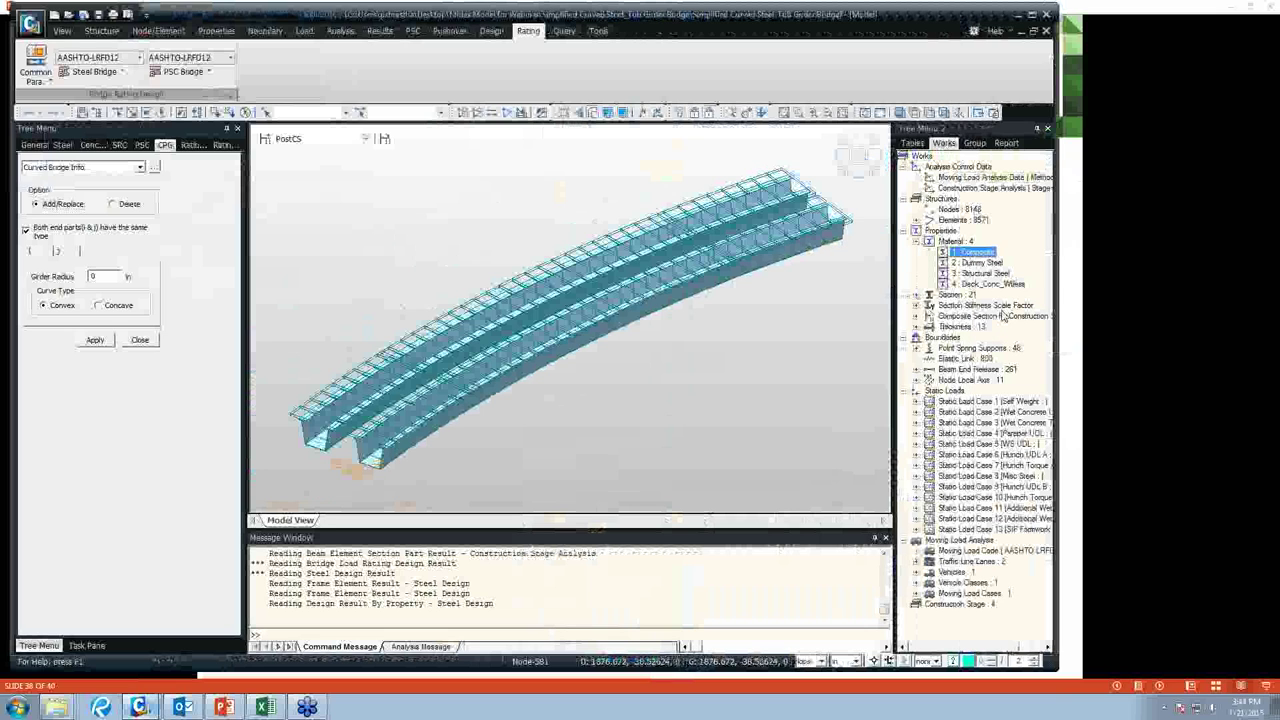
left_click(976, 262)
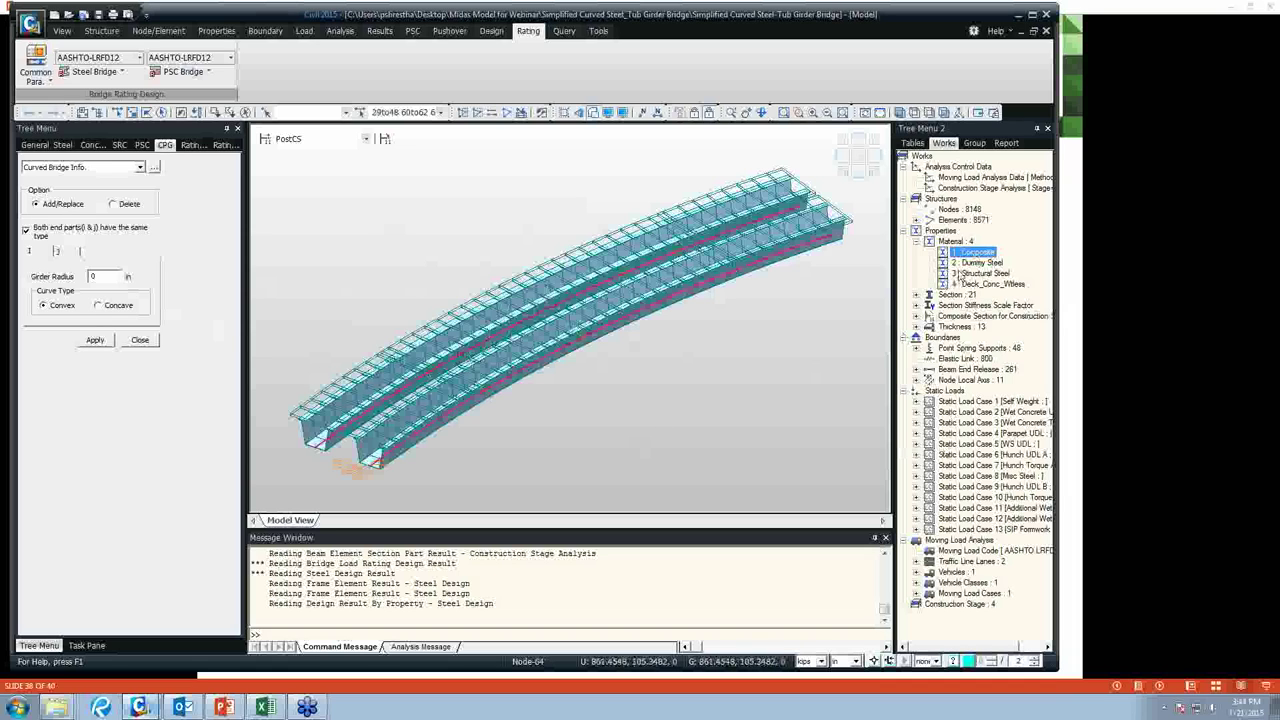
Select the girder elements that use sections G1 (Loc A & C) and G1 (Loc B).
left_click(918, 297)
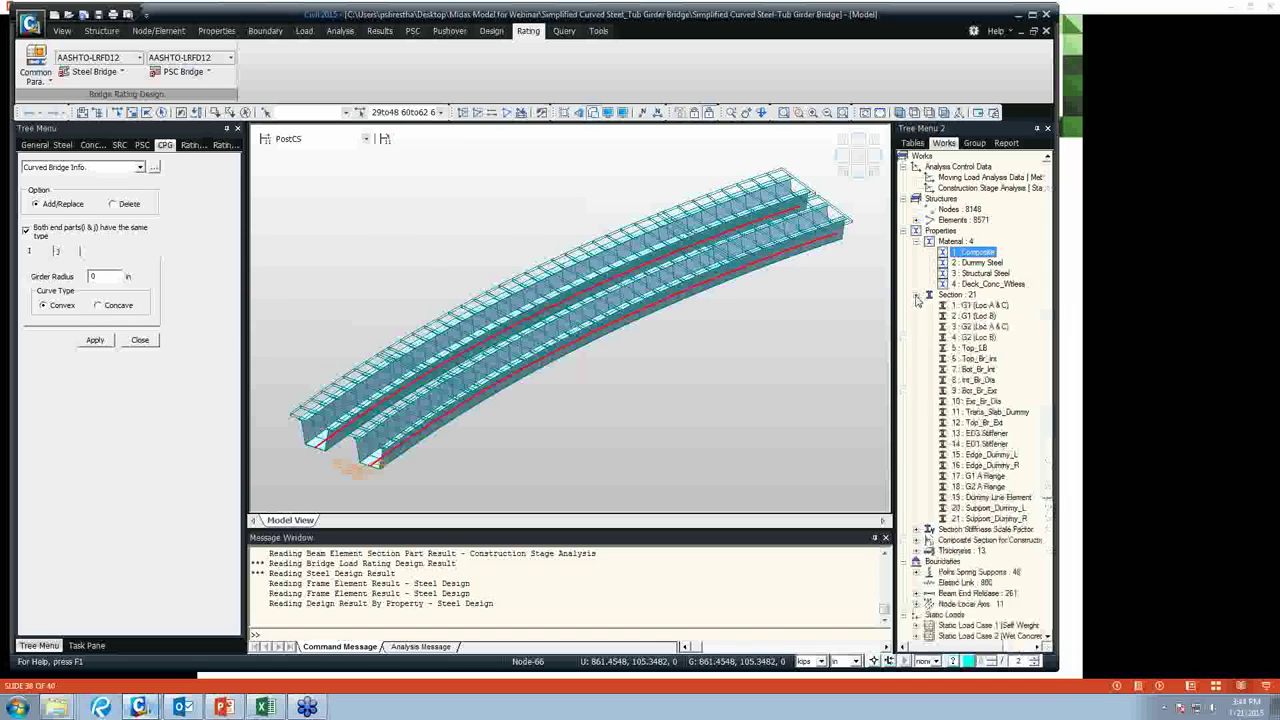
left_click(960, 305)
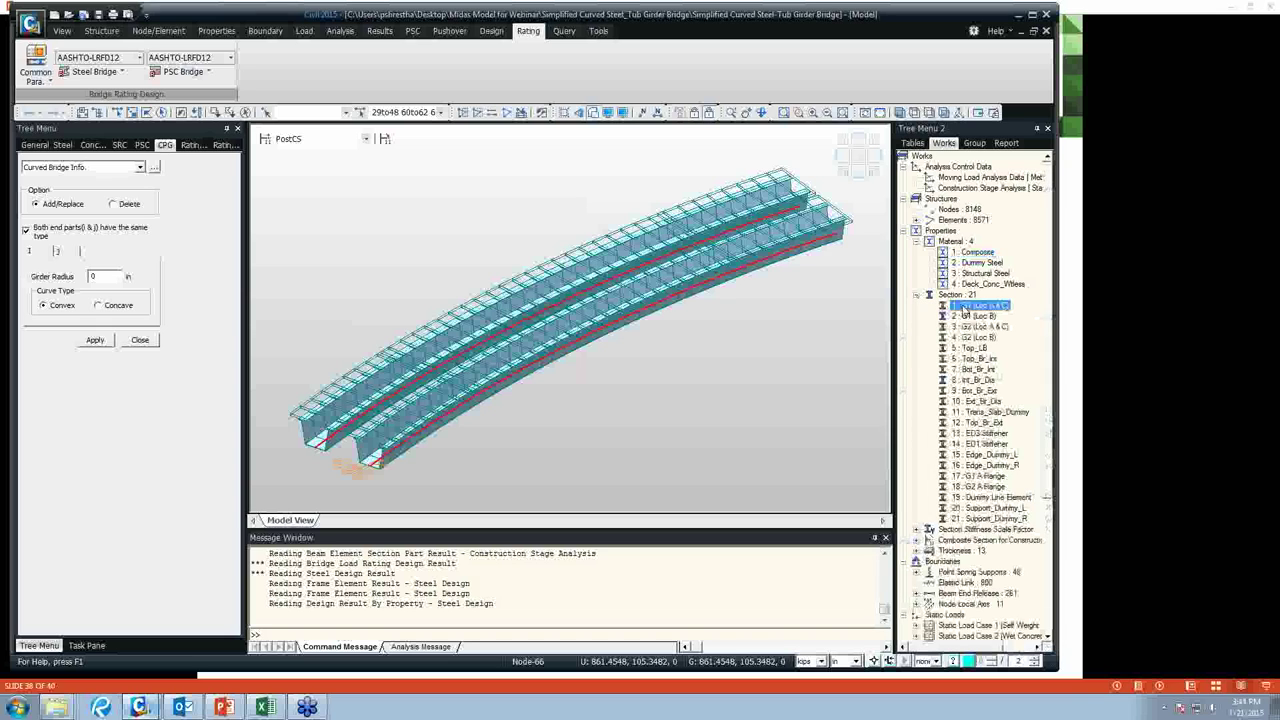
left_click(967, 316, "shift")
left_click(1015, 454)
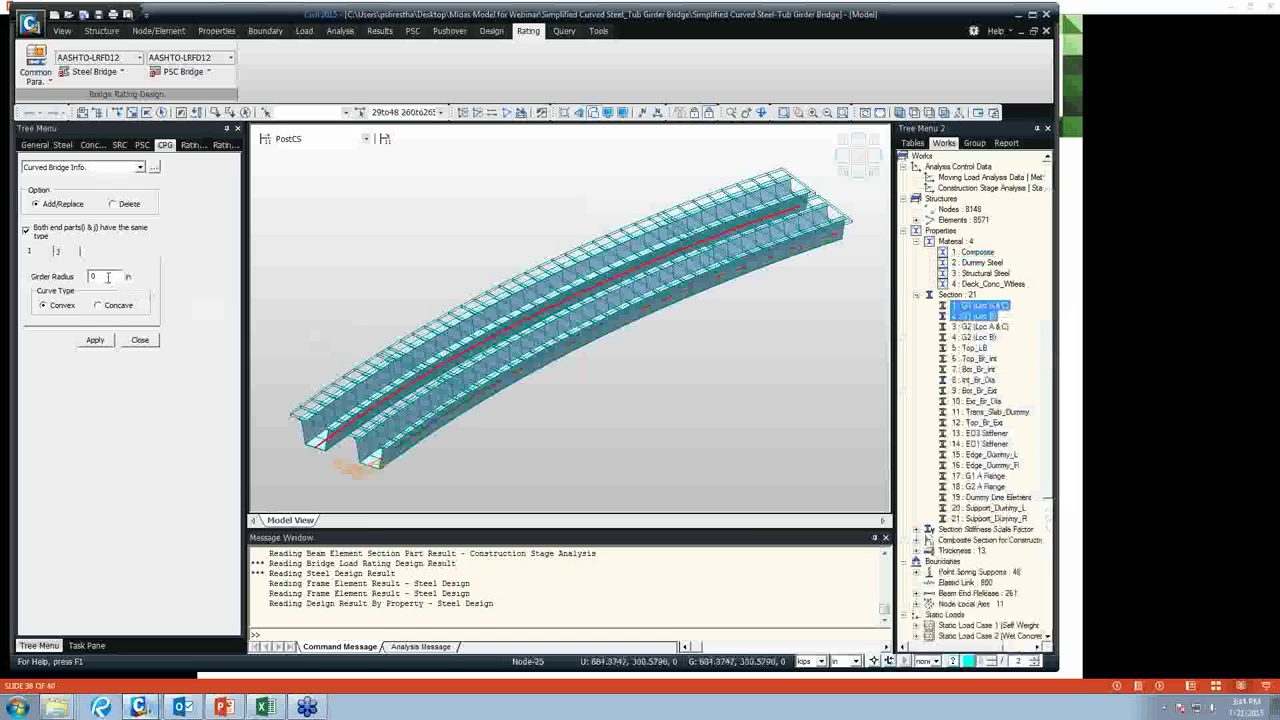
Assign a convex curve with a girder radius of 140 m to the selected G1 elements, and close the curved bridge settings.
double_click(109, 278)
type("140")
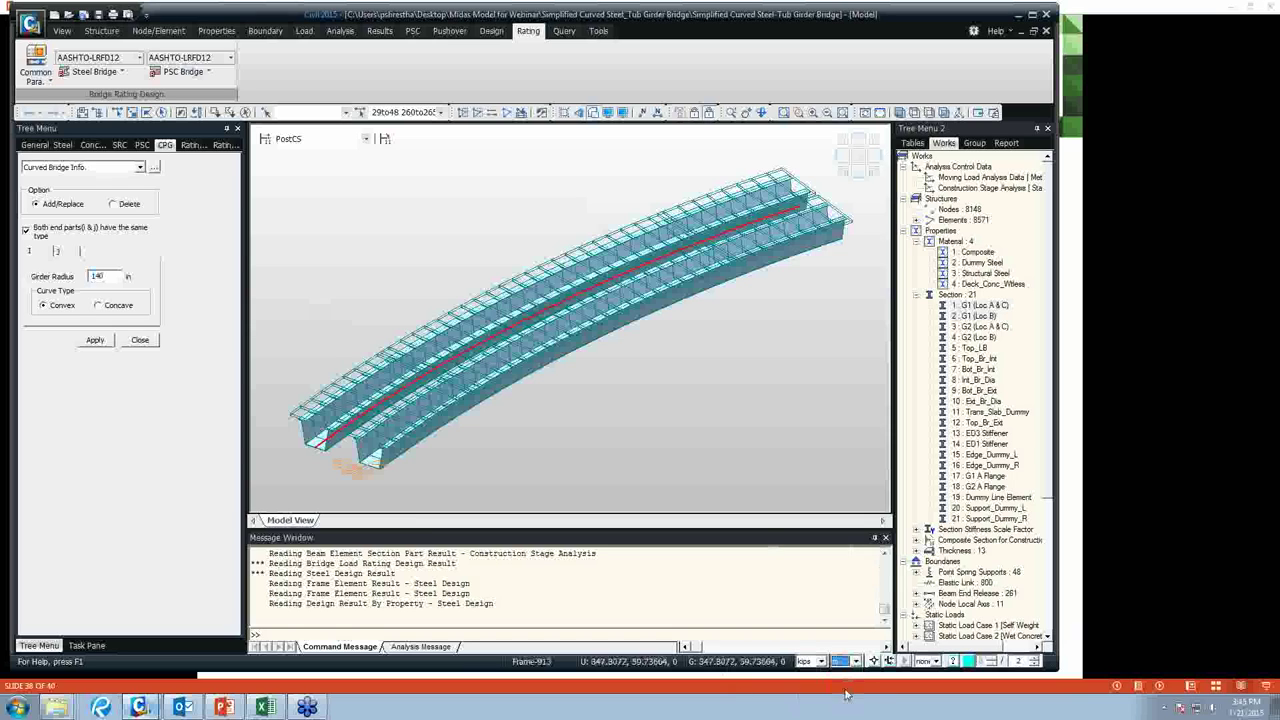
left_click_drag(117, 277, 77, 278)
type("14")
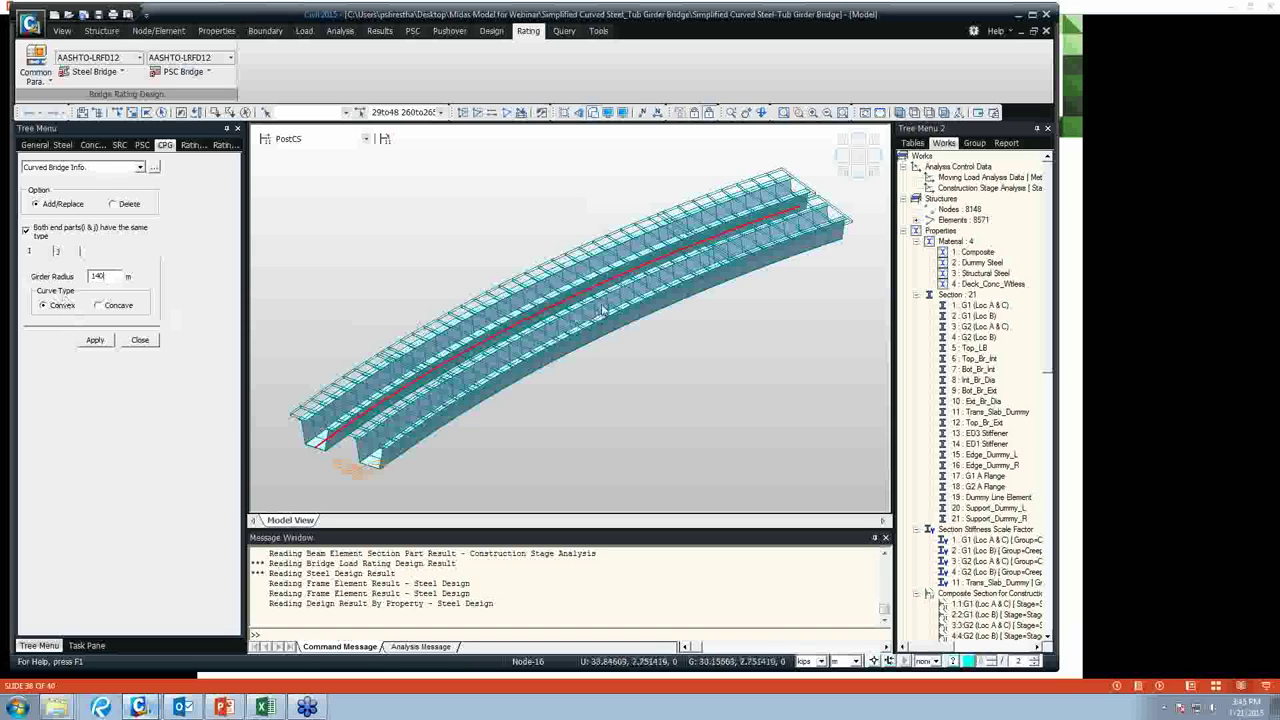
left_click(95, 340)
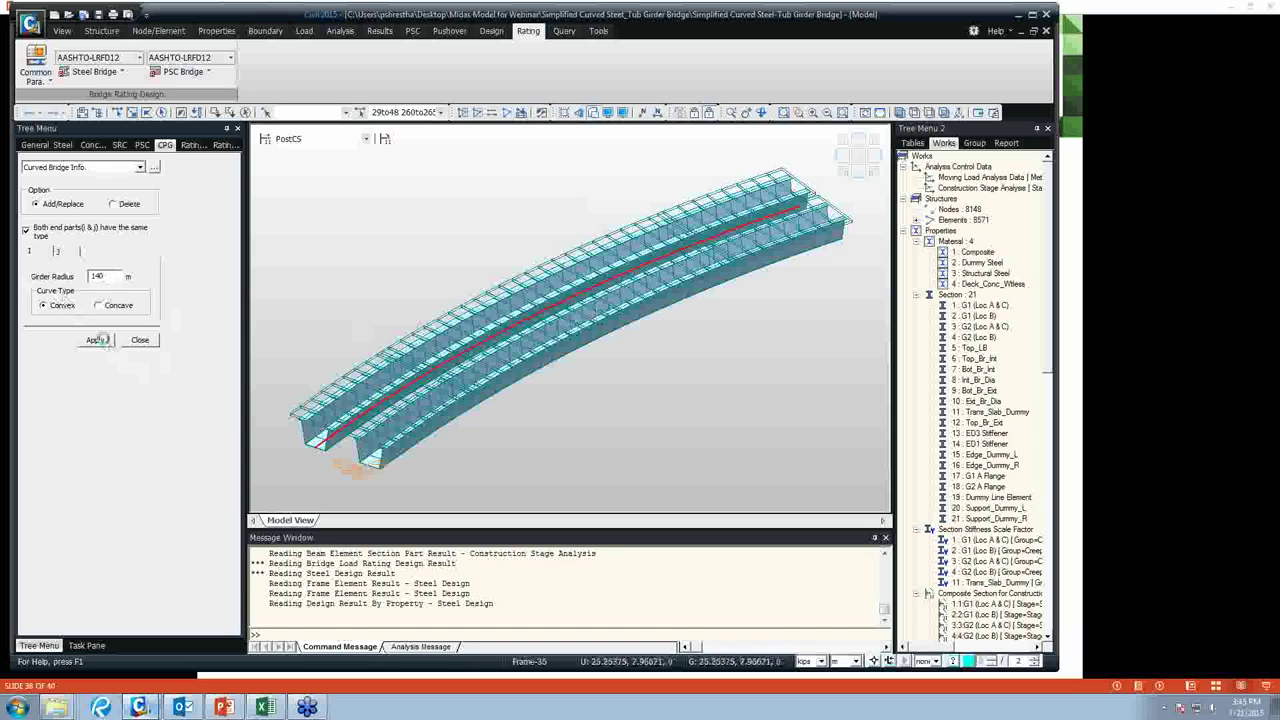
mouse_move(466, 404)
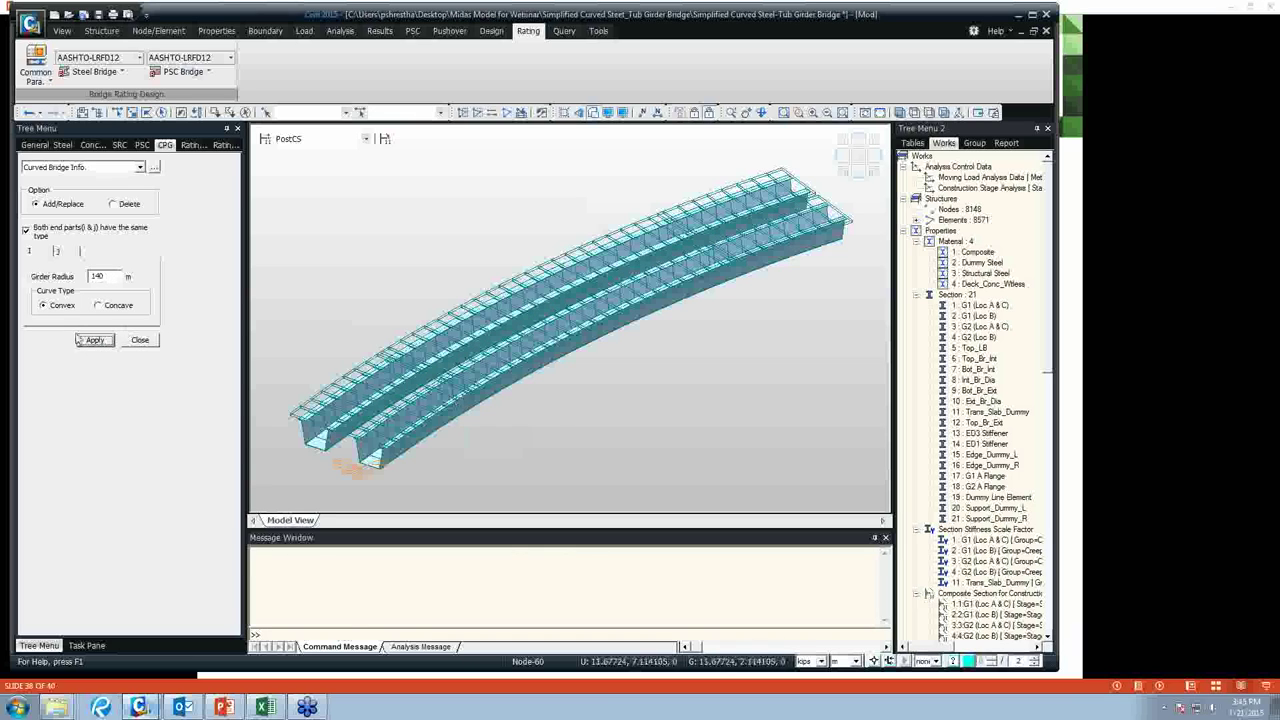
left_click(140, 341)
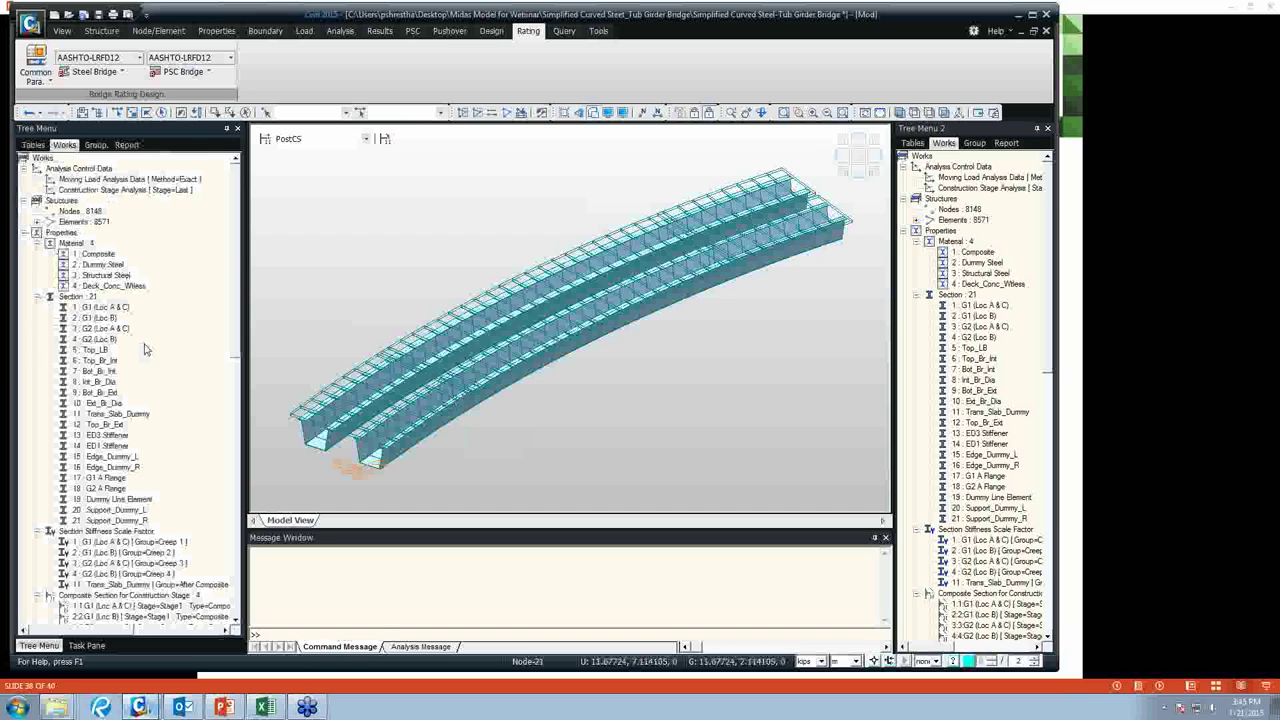
Perform the steel bridge rating design for the simplified model.
left_click(100, 72)
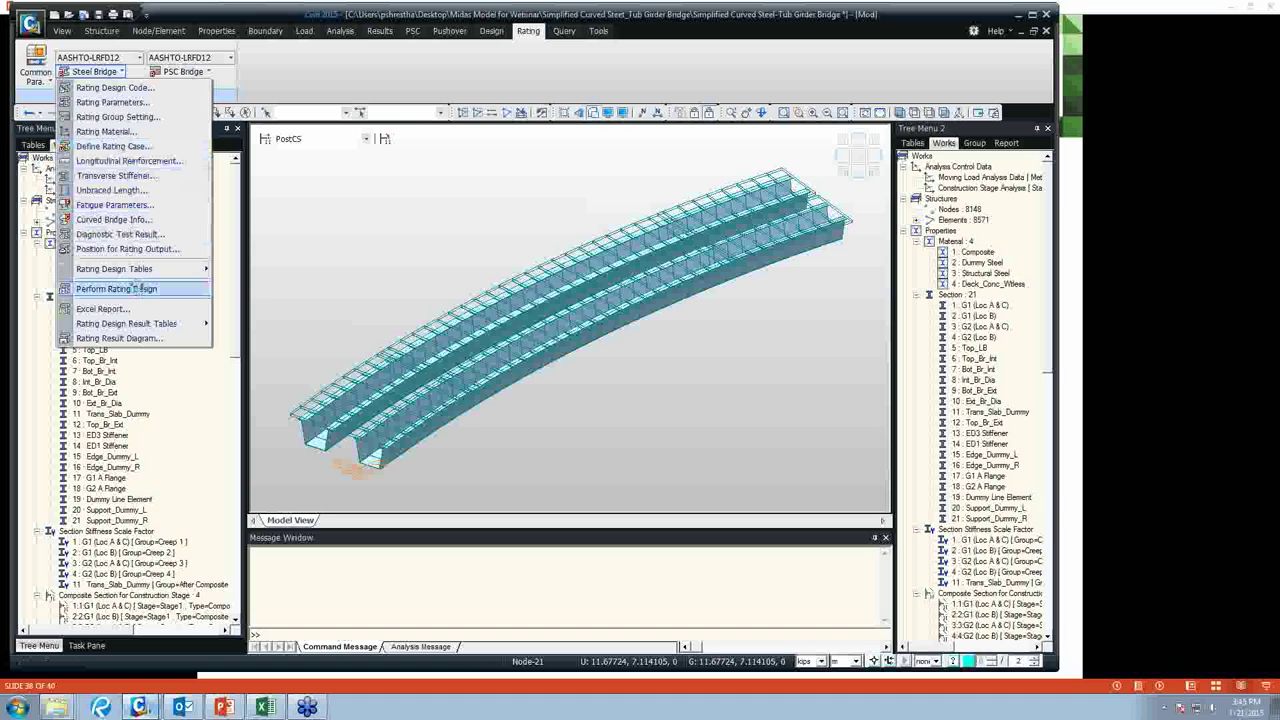
left_click(141, 288)
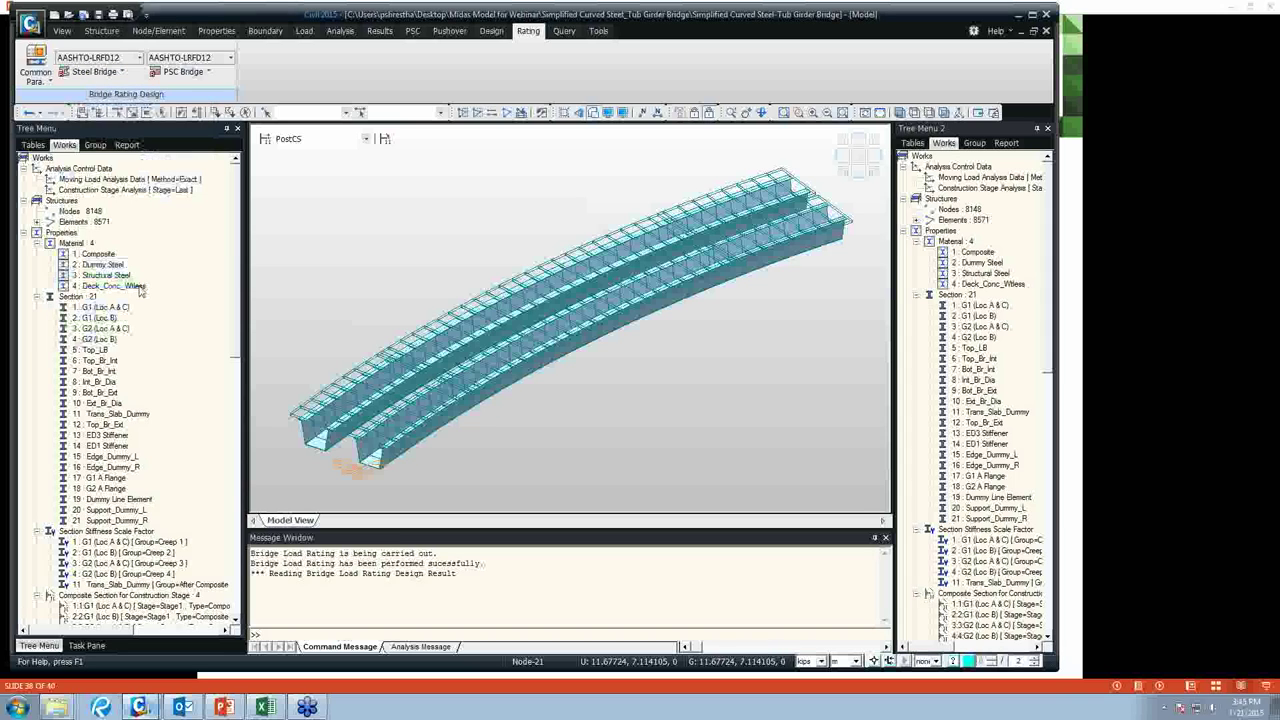
Export the steel bridge rating report to a new Excel file named Load Rating Simplified Curved Steel-Tub Girder Bridge and open it.
left_click(112, 73)
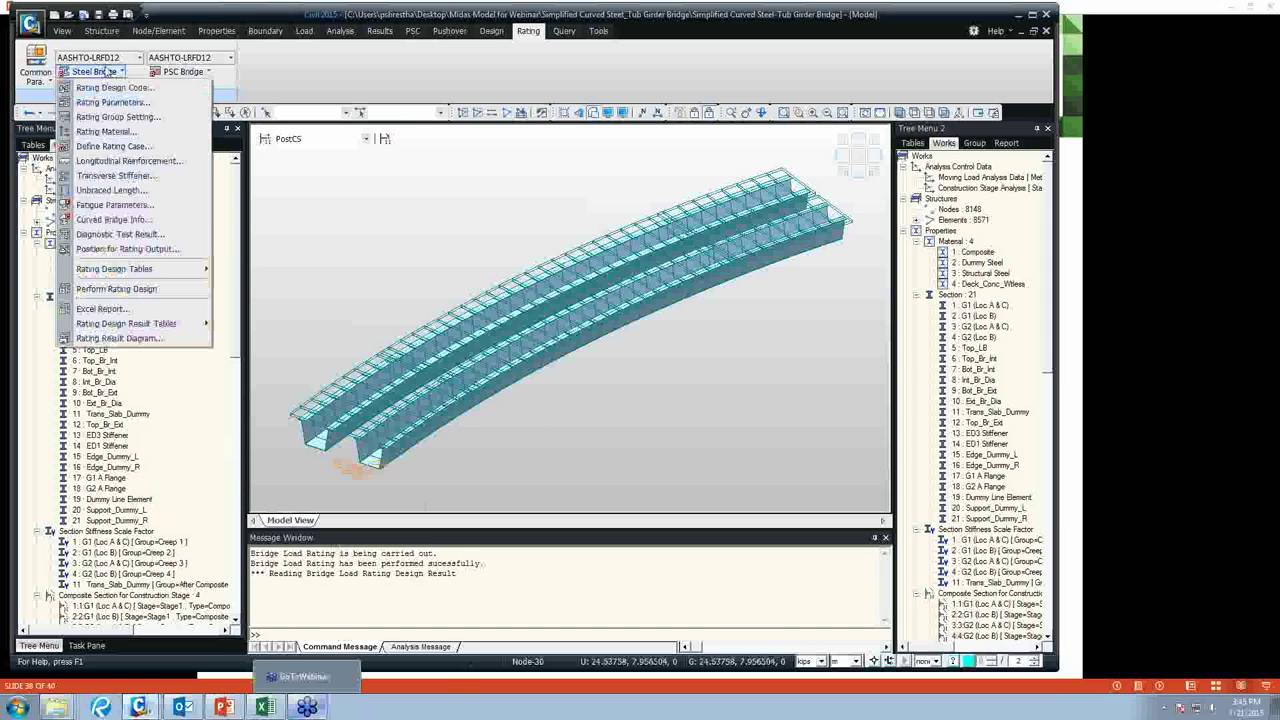
left_click(123, 311)
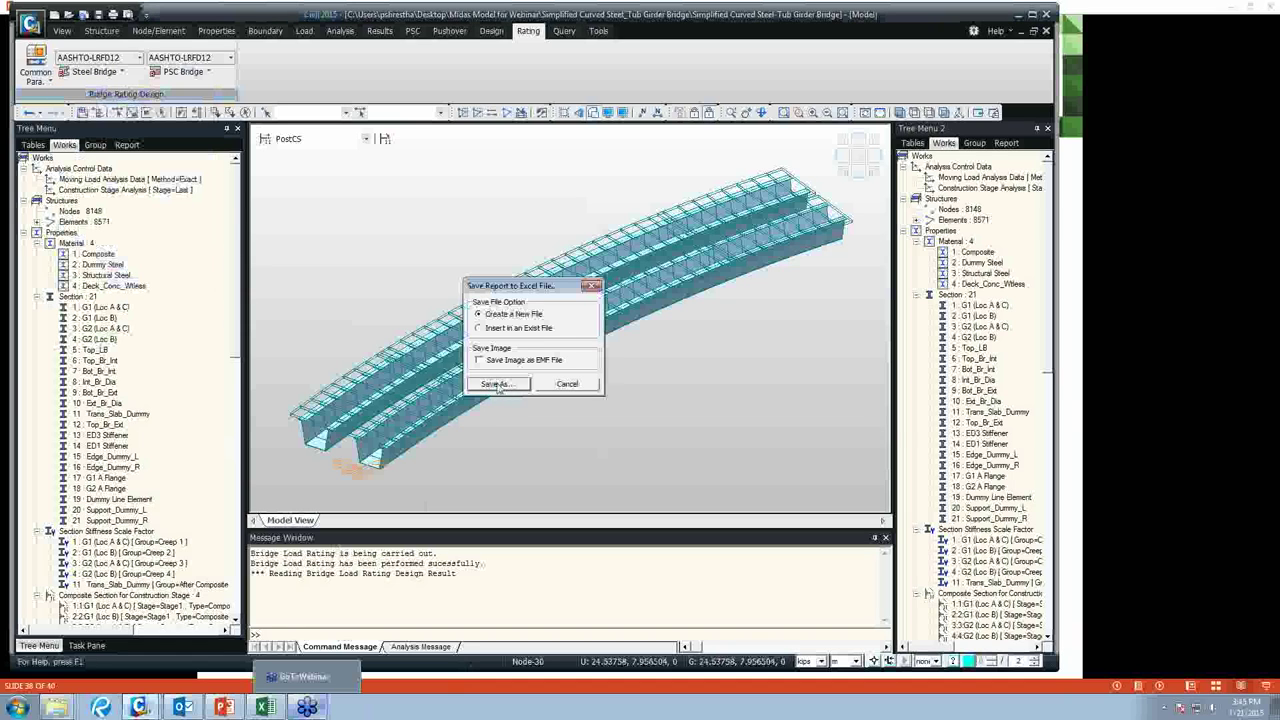
left_click(495, 384)
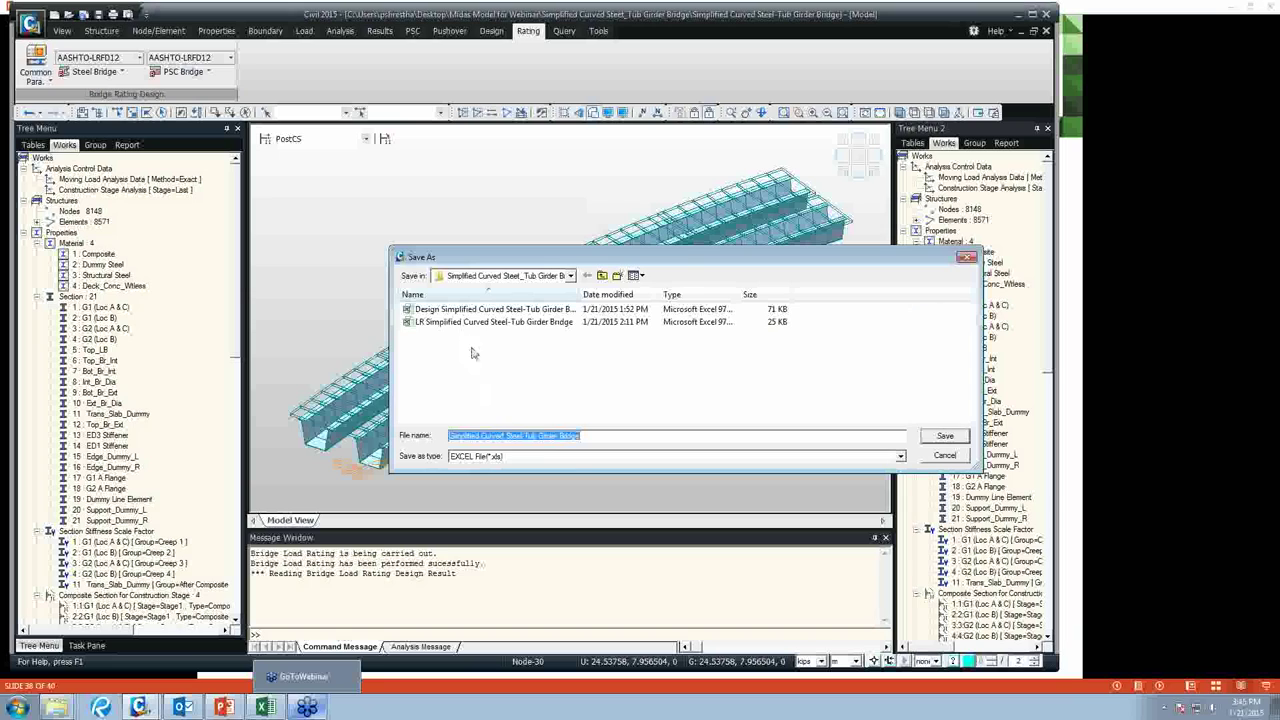
left_click(450, 437)
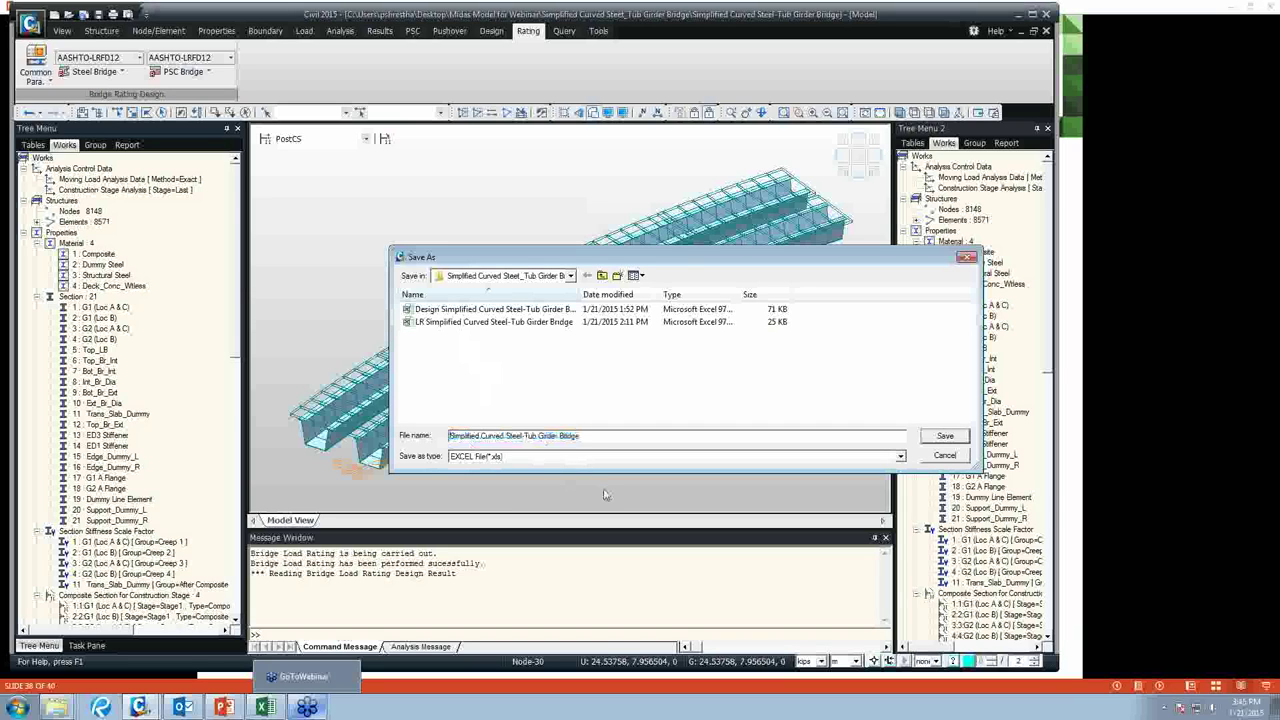
type("Load Rating")
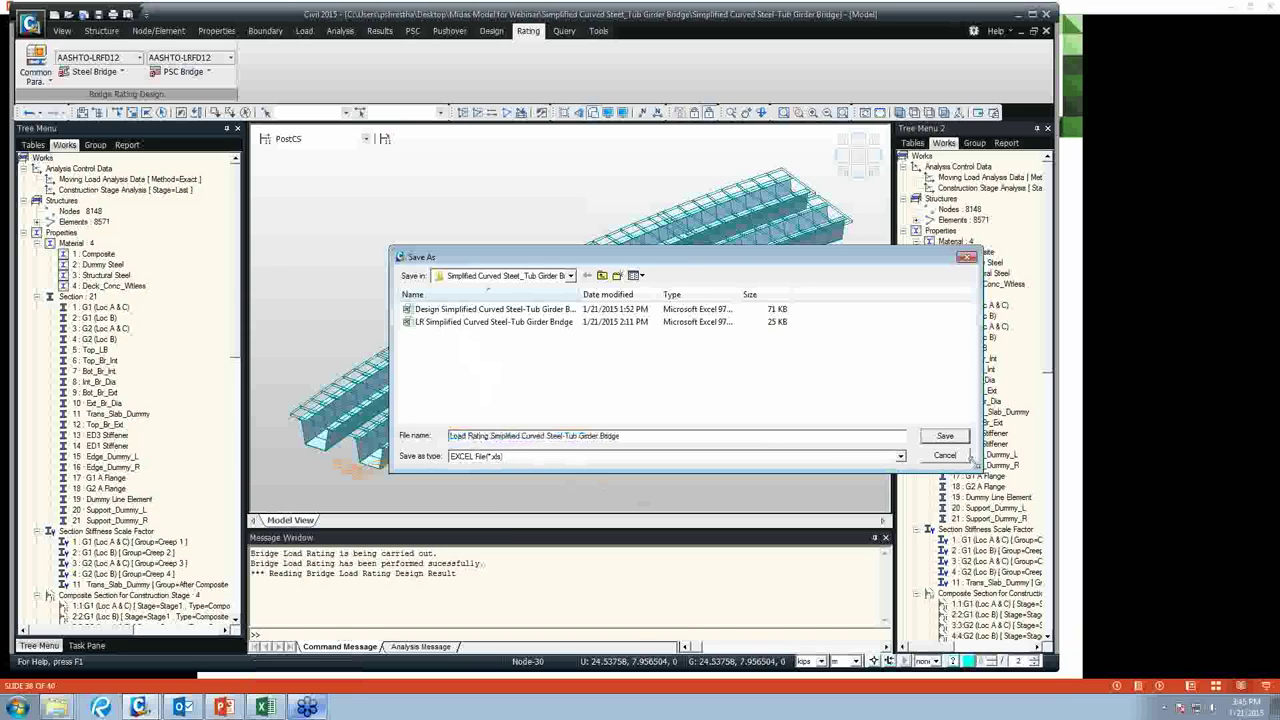
left_click(944, 437)
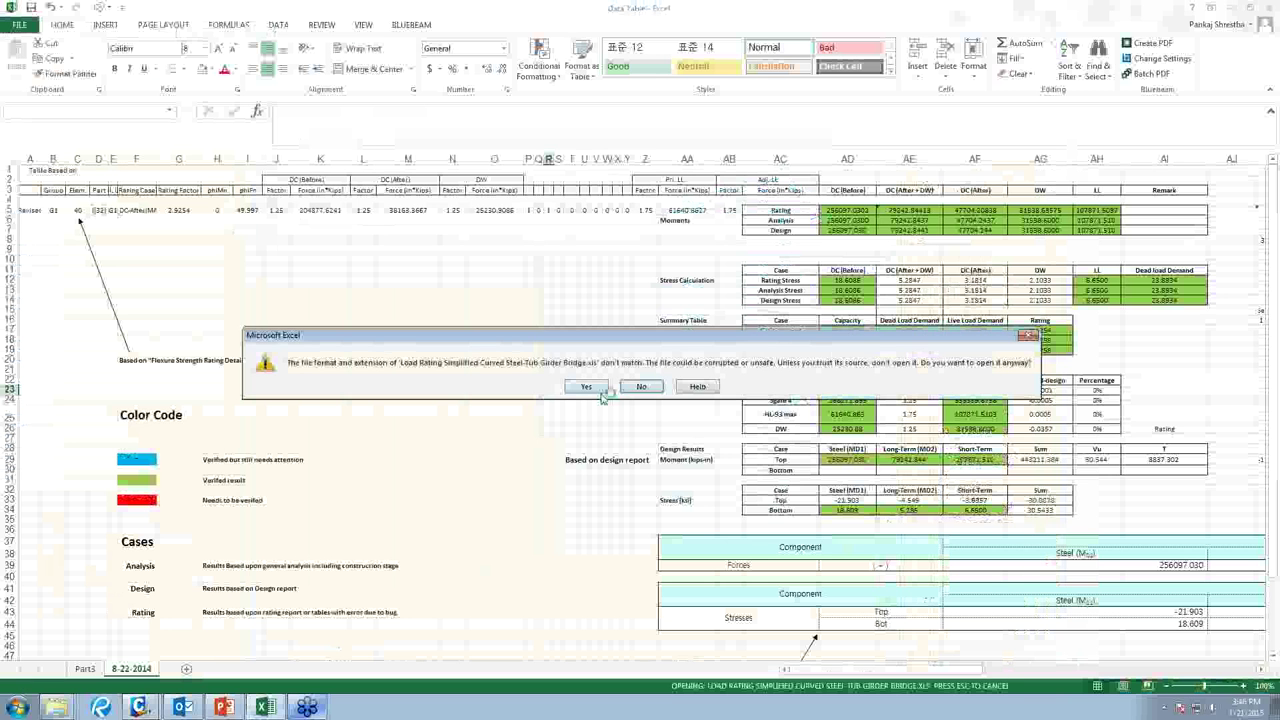
left_click(588, 387)
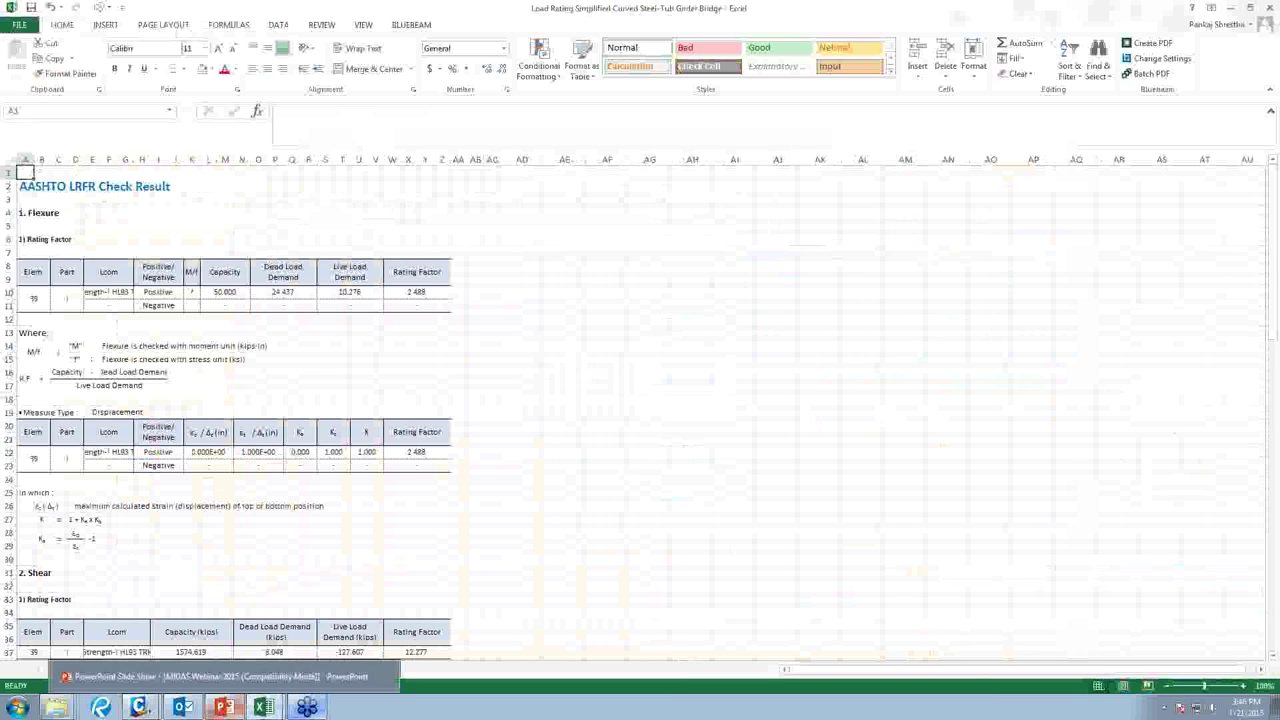
Examine the Strength-I HL93 load factors and the moment rating factors in the load rating summary table.
left_click(518, 488)
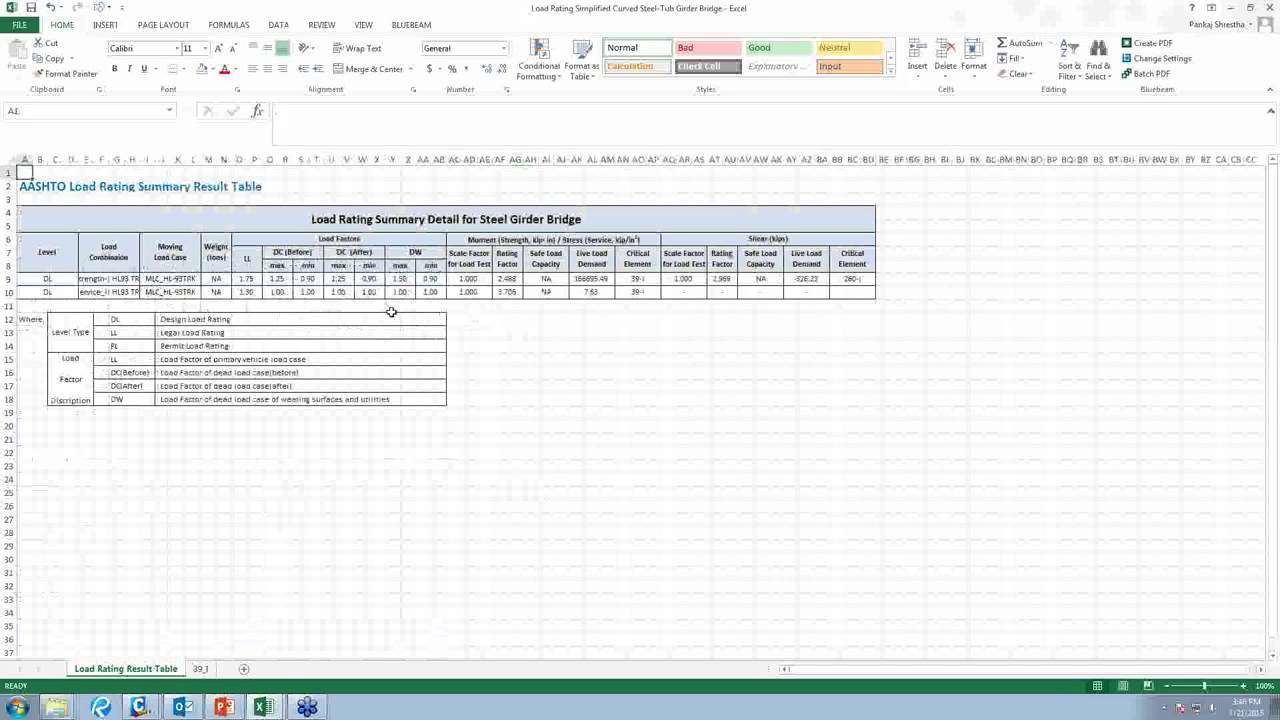
left_click_drag(110, 279, 440, 279)
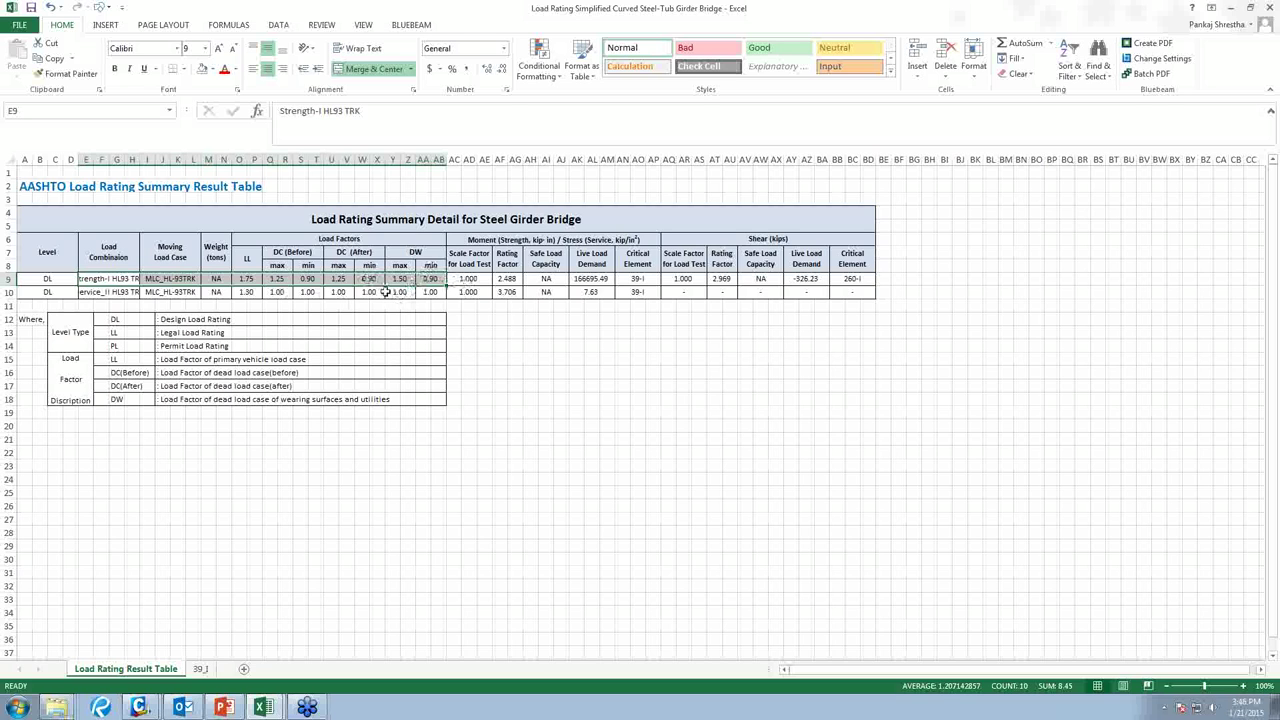
left_click_drag(508, 279, 510, 303)
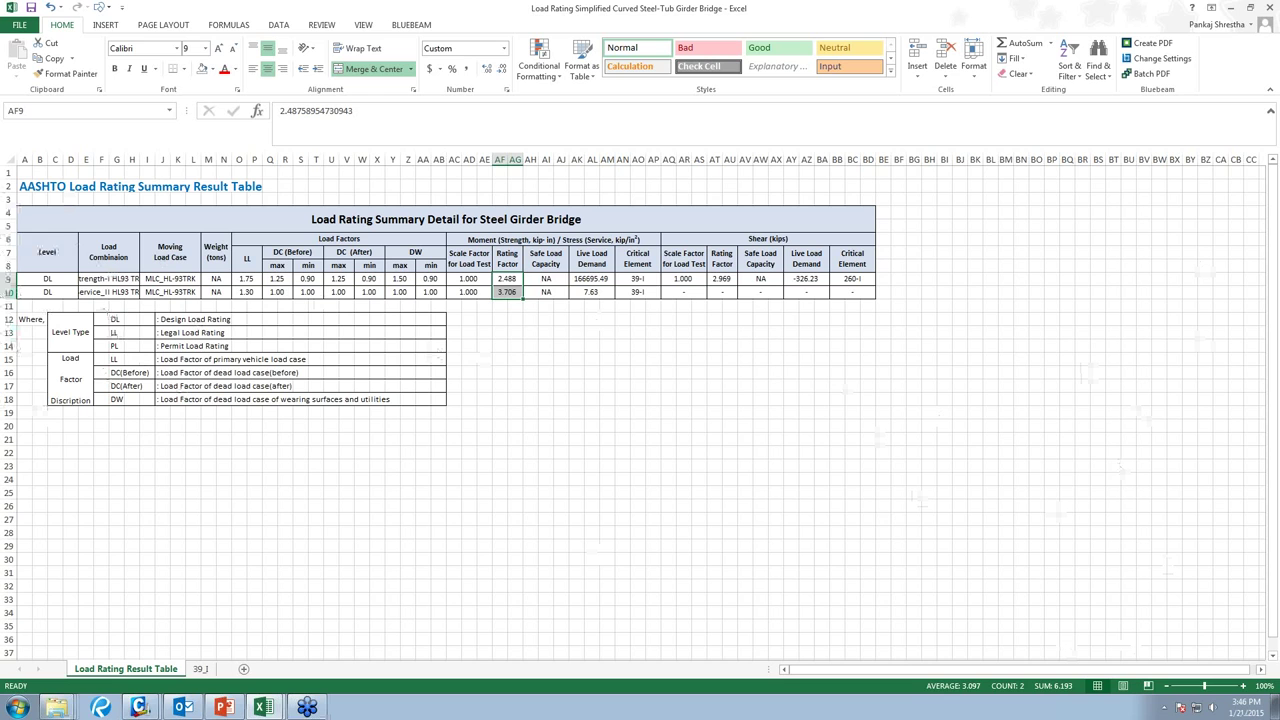
key("ctrl+c")
Open the Load Rating Report workbook and widen the load combination column of the summary table to fit the full names.
key("alt+Tab")
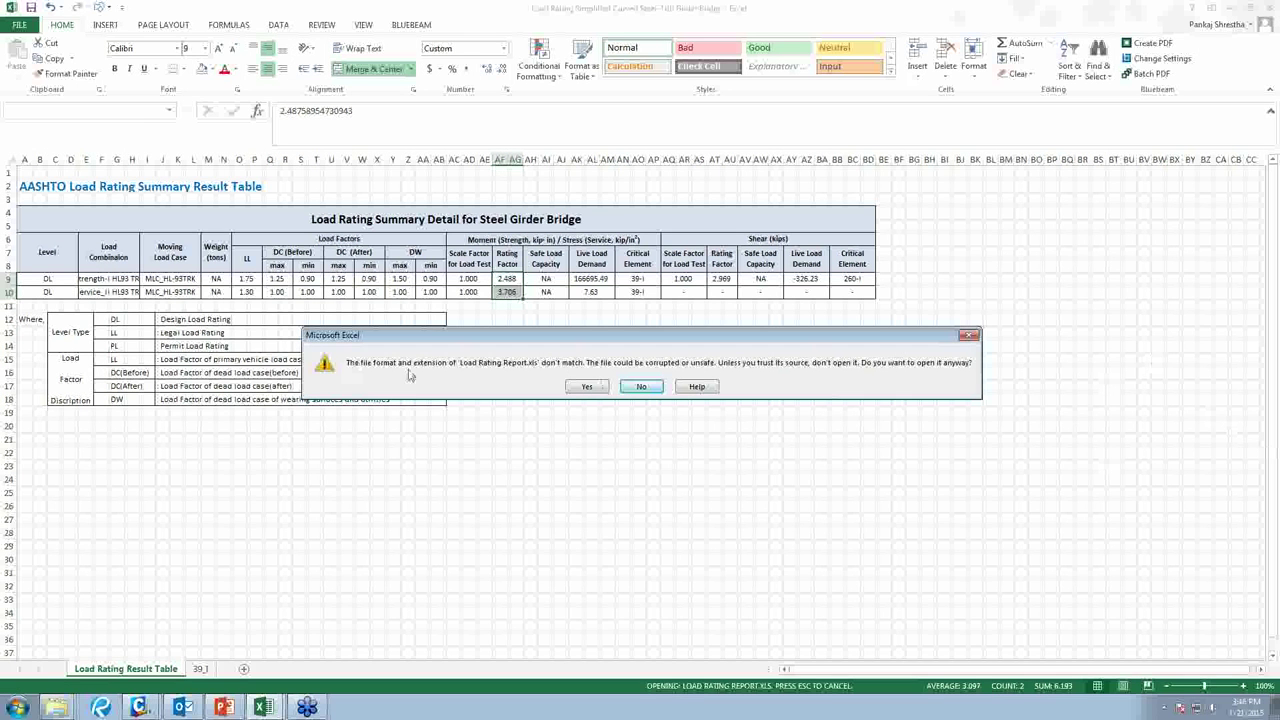
left_click(587, 386)
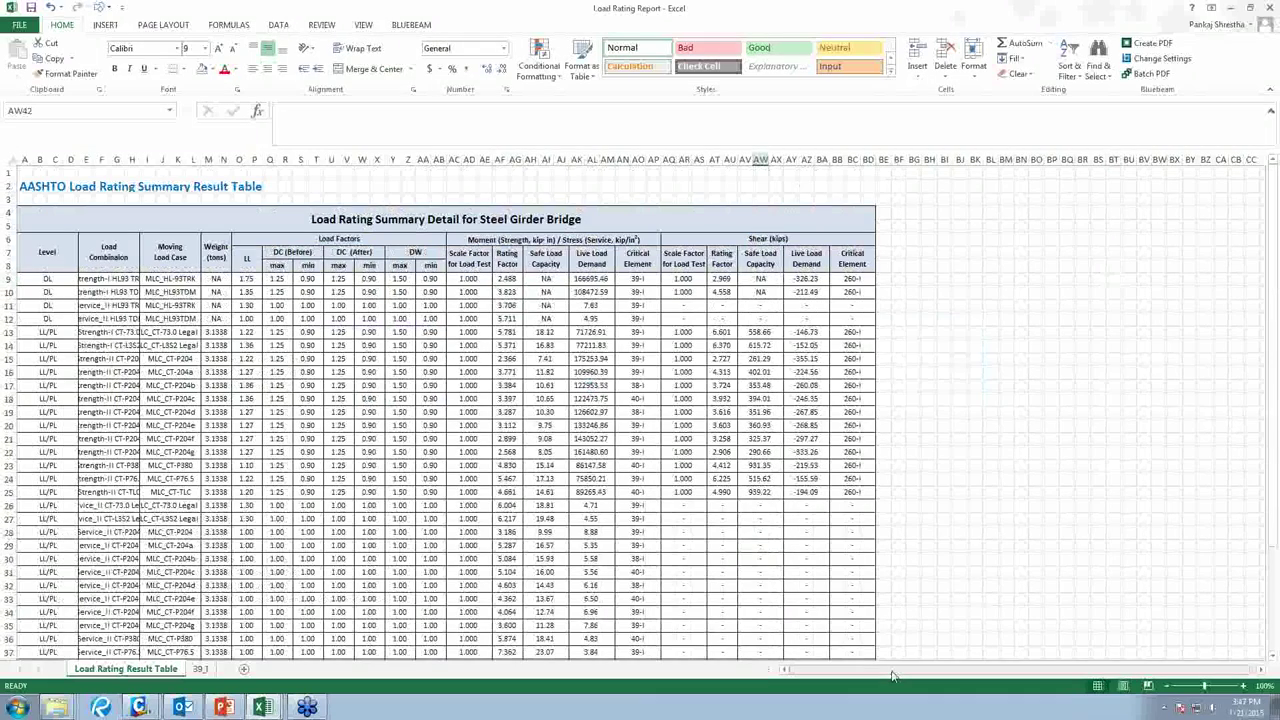
left_click(190, 362)
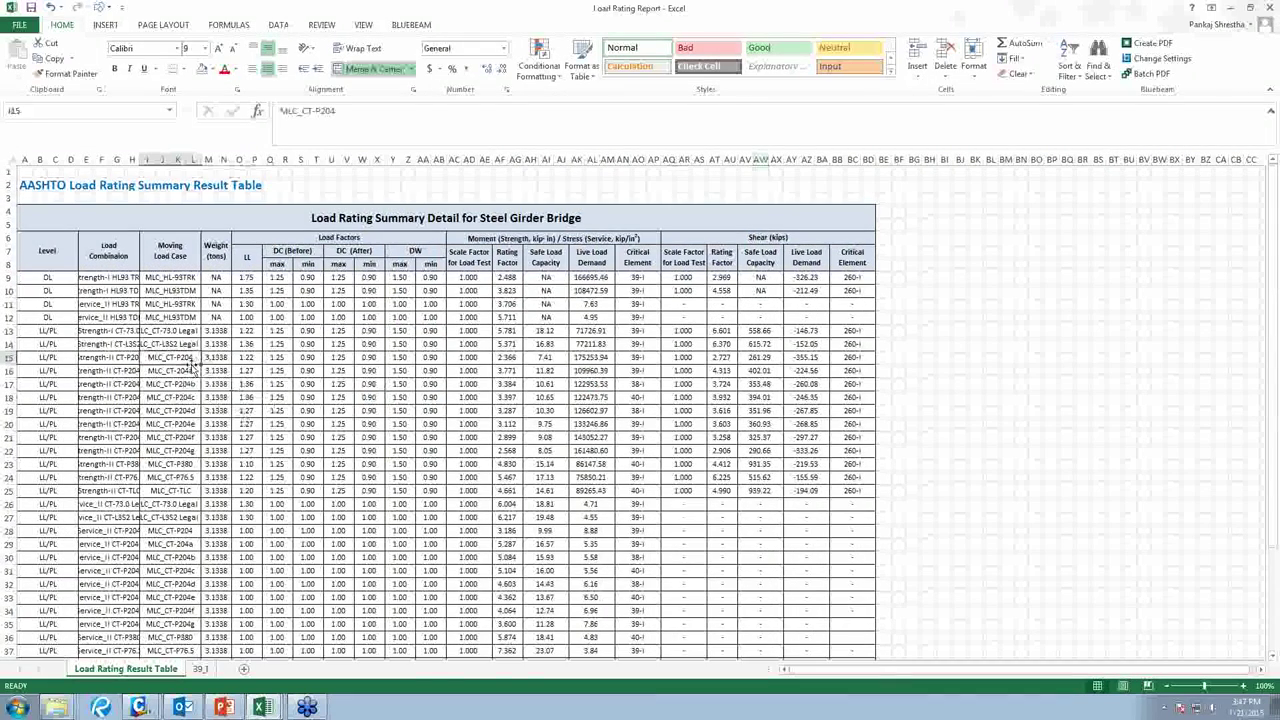
scroll(190, 365, "down", 5)
scroll(185, 363, "up", 5)
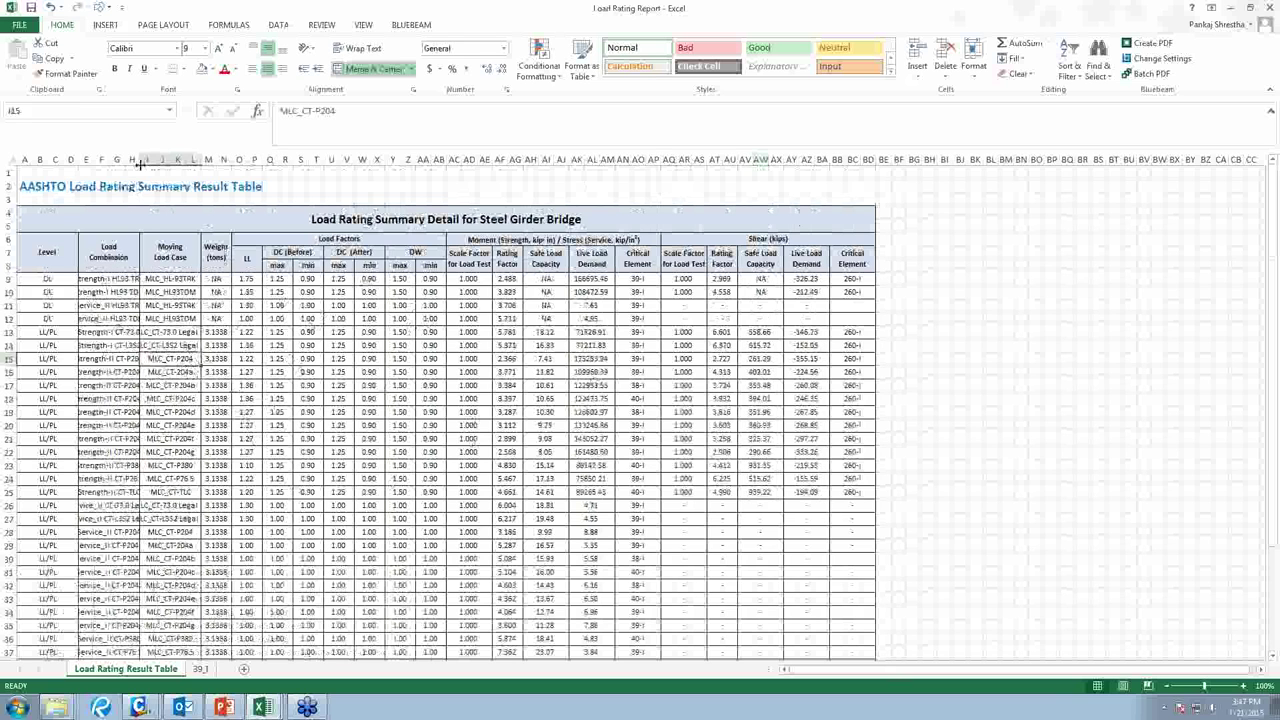
left_click_drag(142, 160, 187, 160)
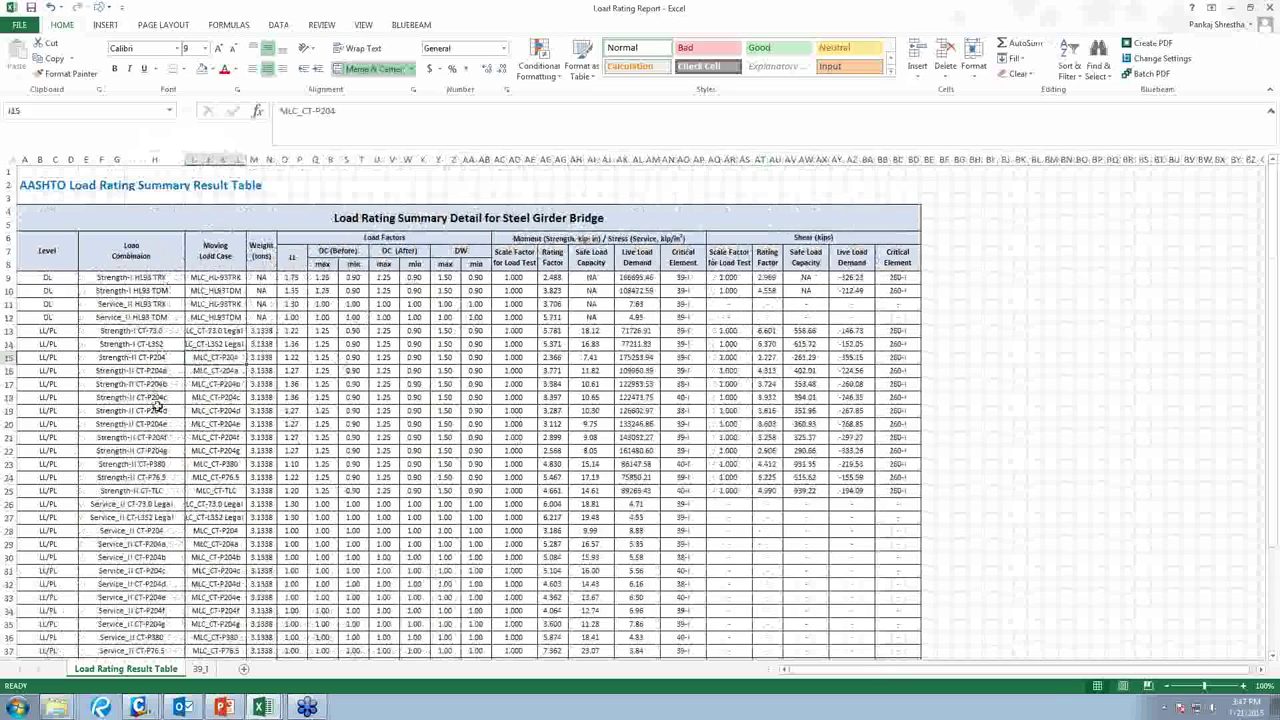
Examine the moment rating factors of all load combinations and their critical elements in the summary table.
scroll(187, 420, "down", 2)
scroll(187, 420, "up", 2)
left_click_drag(553, 278, 553, 652)
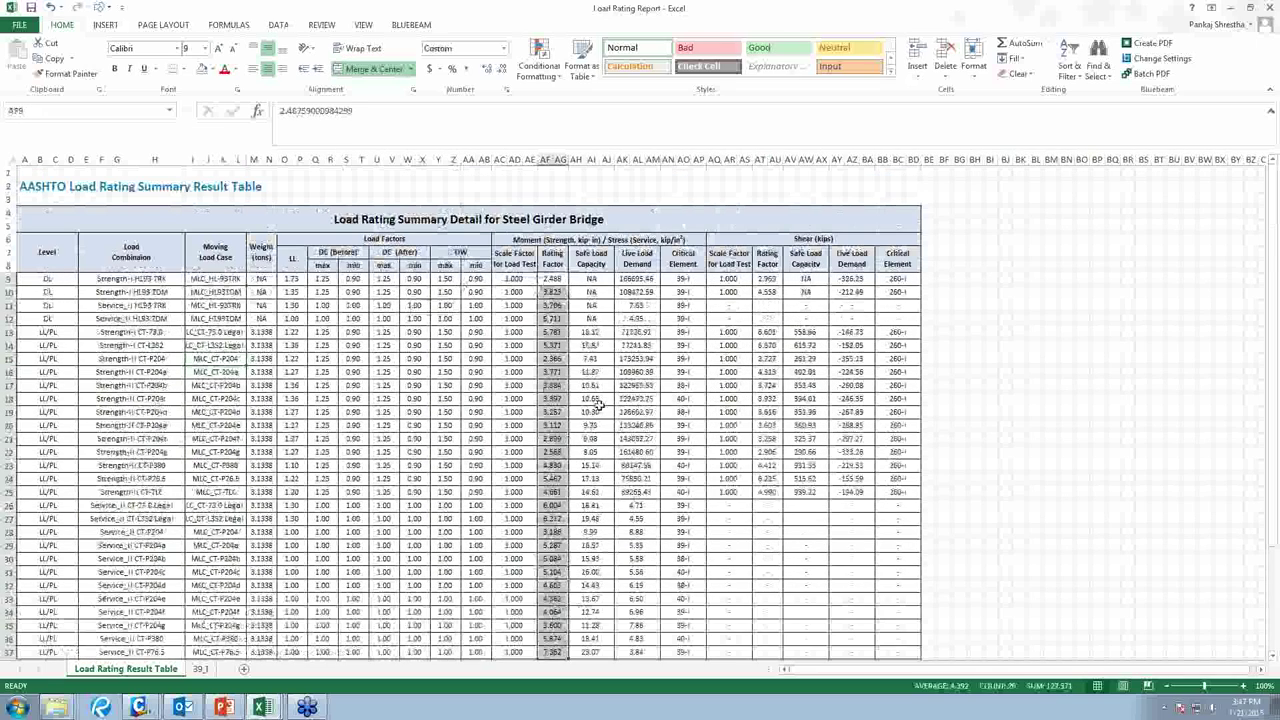
left_click(973, 559)
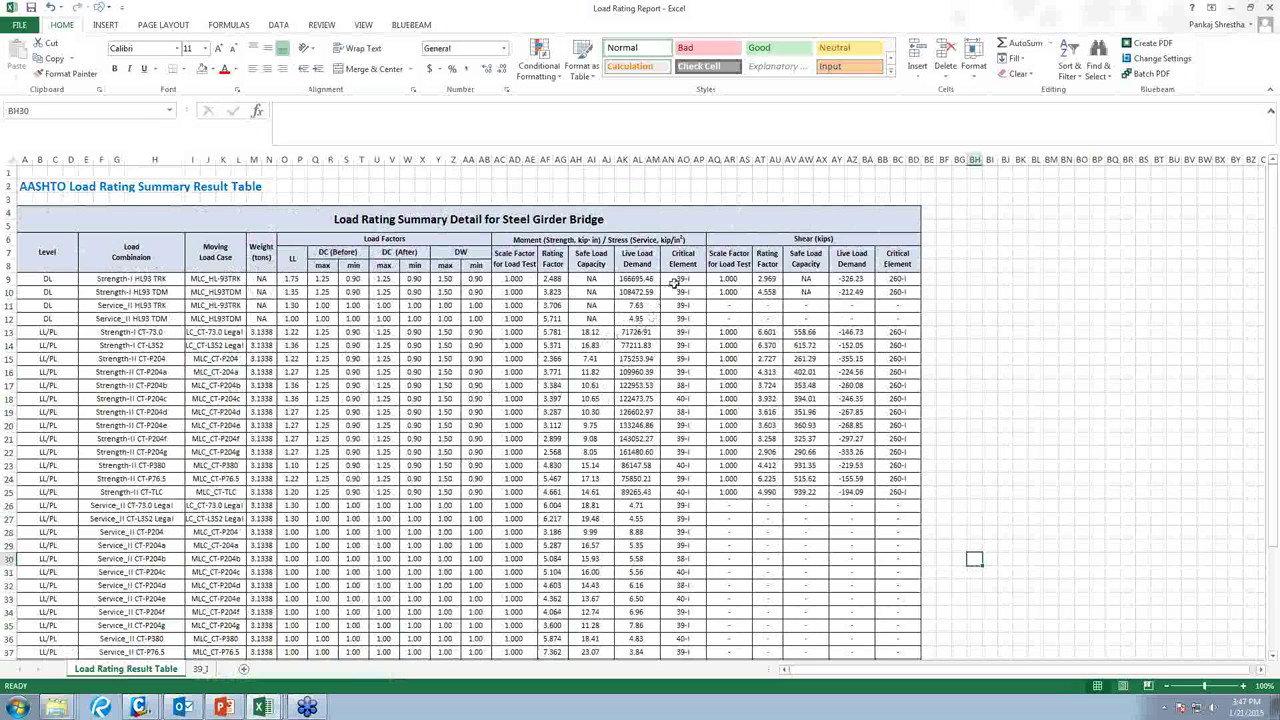
left_click_drag(681, 279, 681, 305)
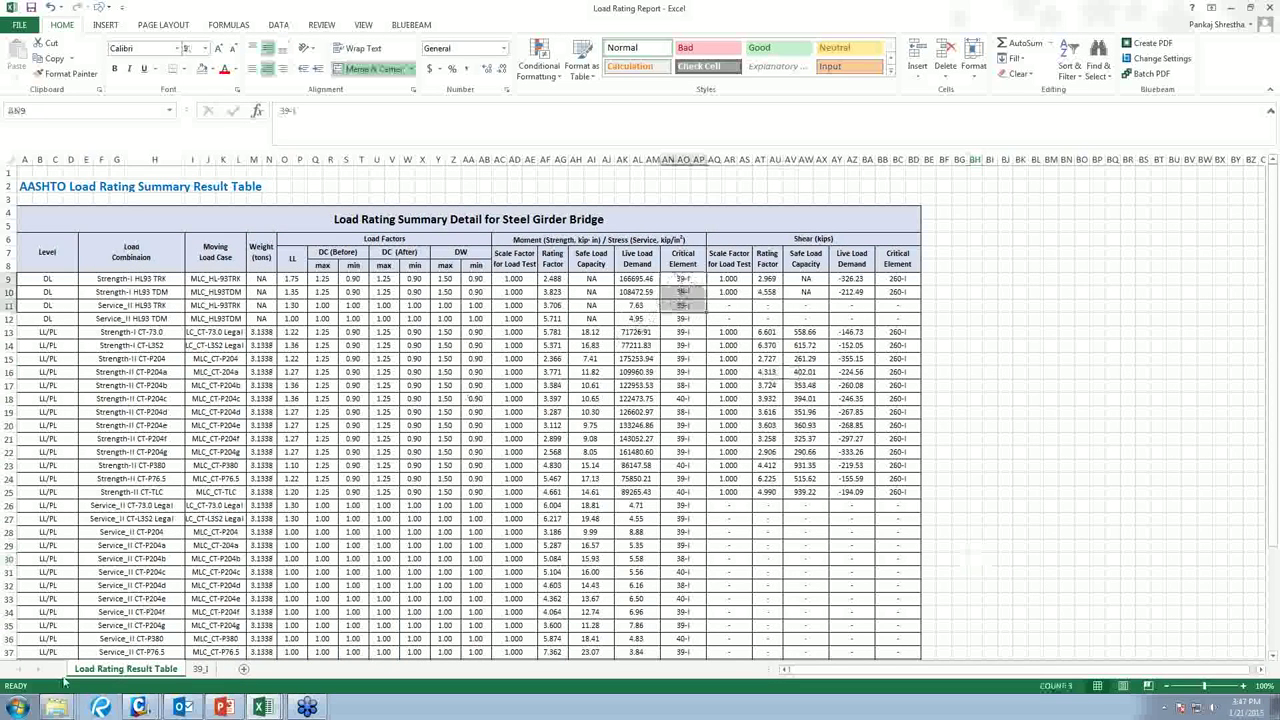
left_click(513, 545)
Examine the flexure capacity, dead load demand, live load demand and rating factor on the 39_I sheet.
mouse_move(145, 705)
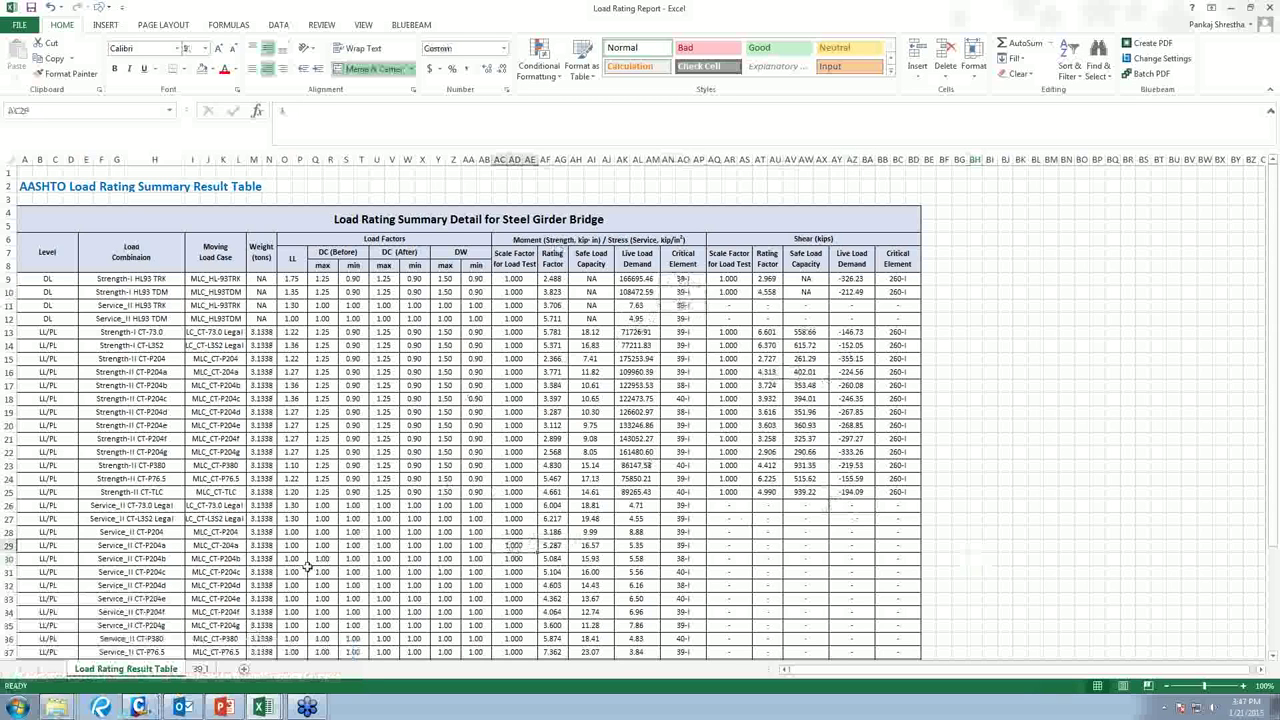
left_click(201, 669)
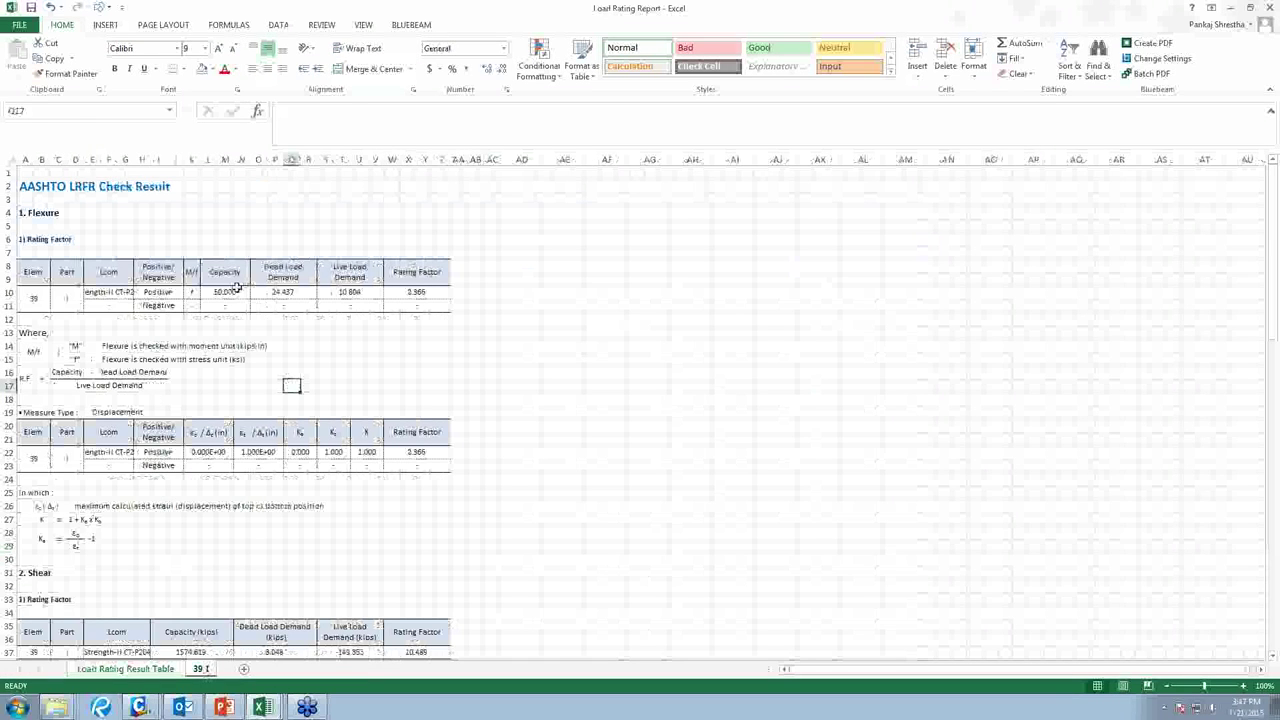
left_click(224, 291)
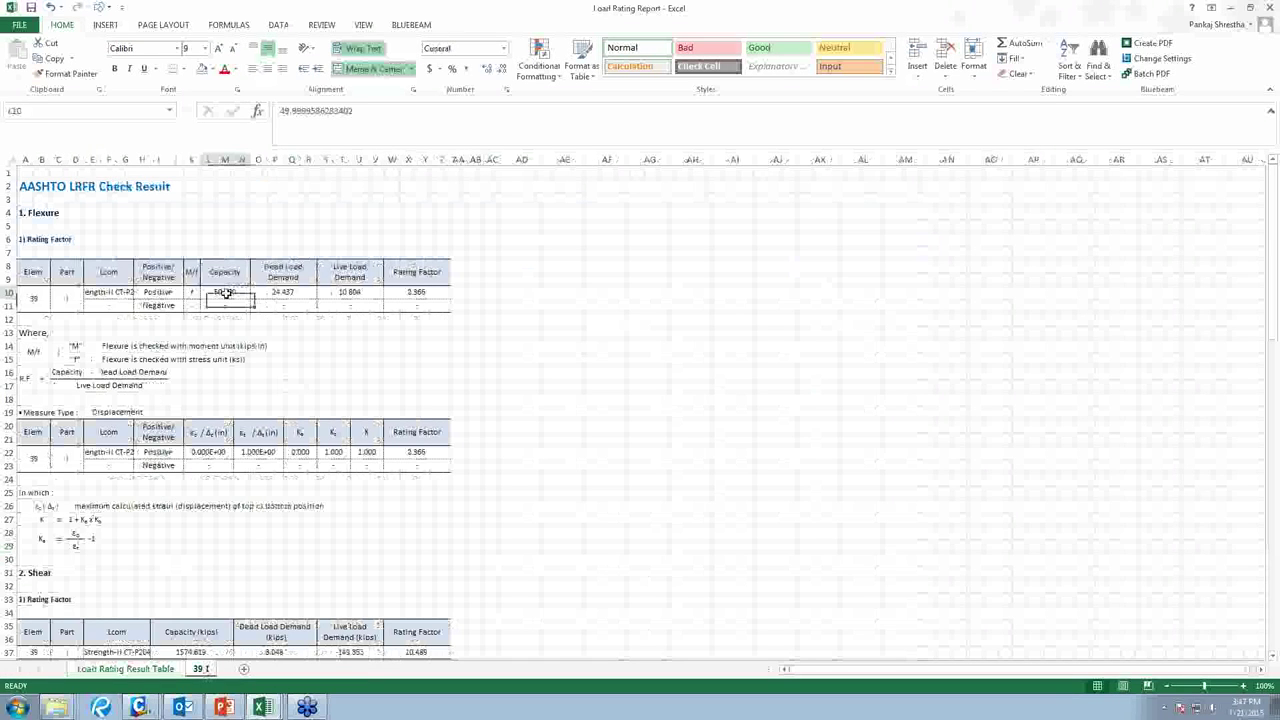
left_click(294, 292)
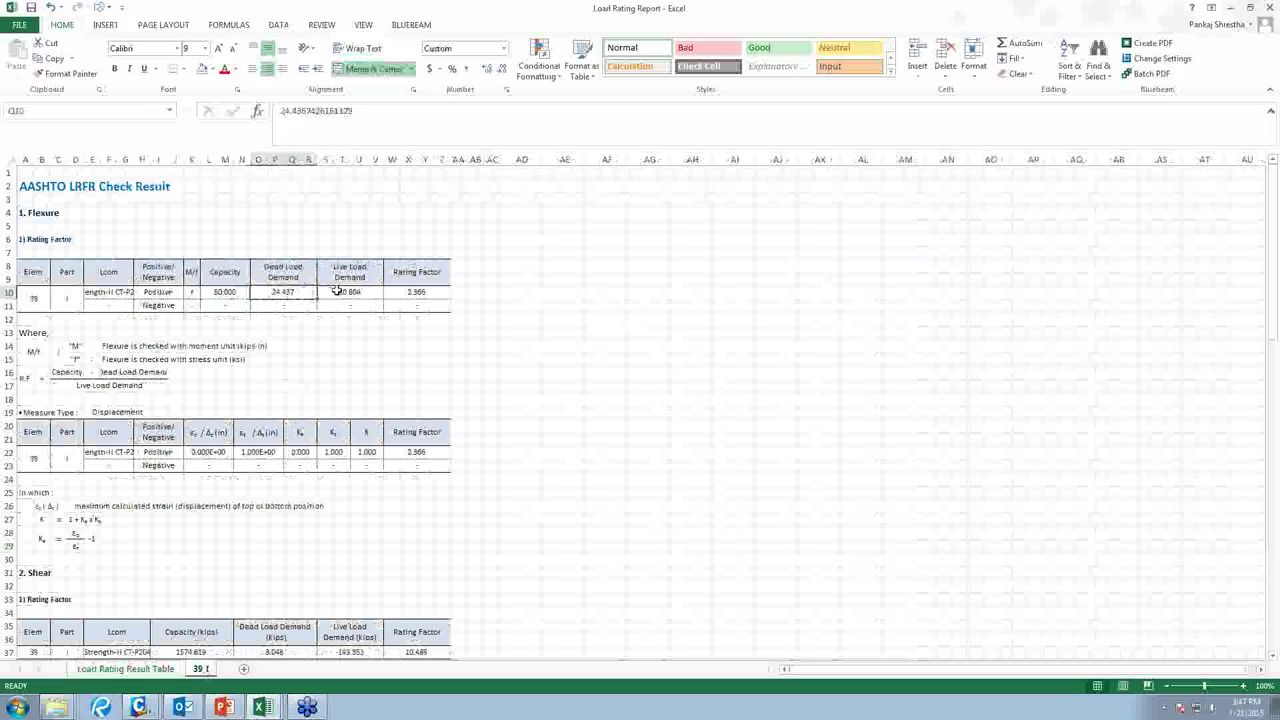
left_click(346, 291)
left_click(400, 292)
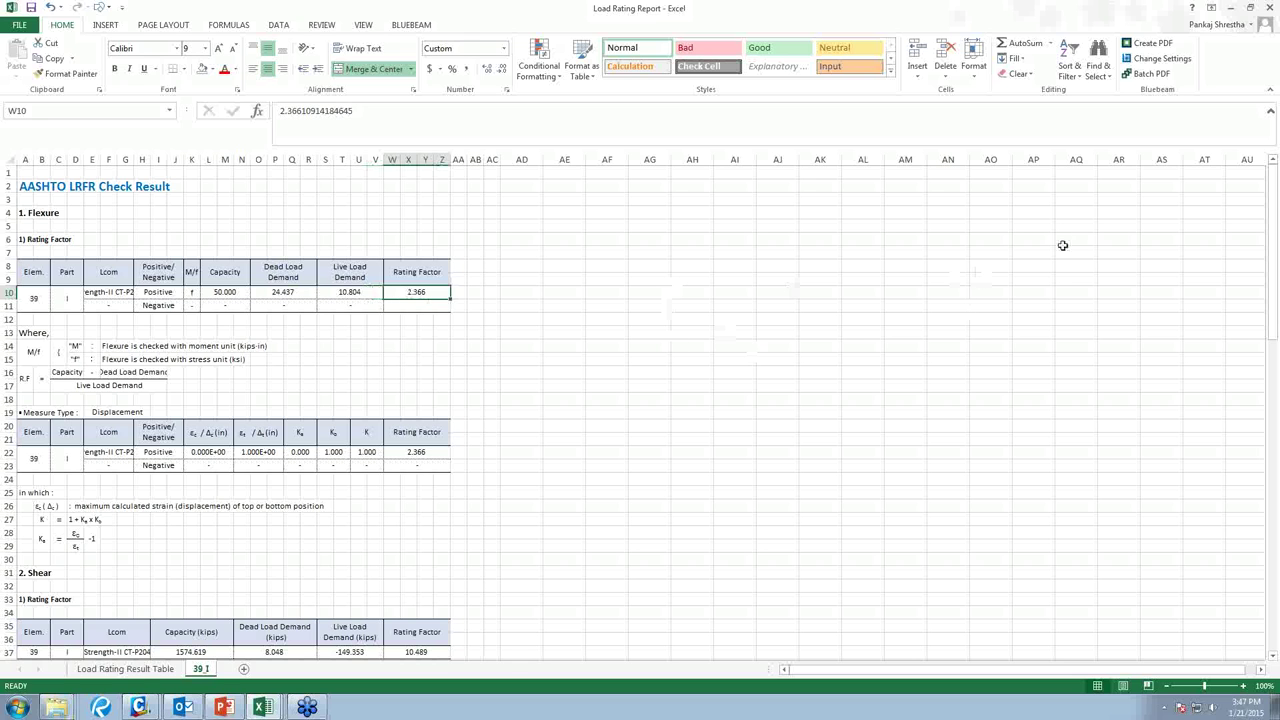
Close the Load Rating Report workbook without saving its changes.
double_click(980, 22)
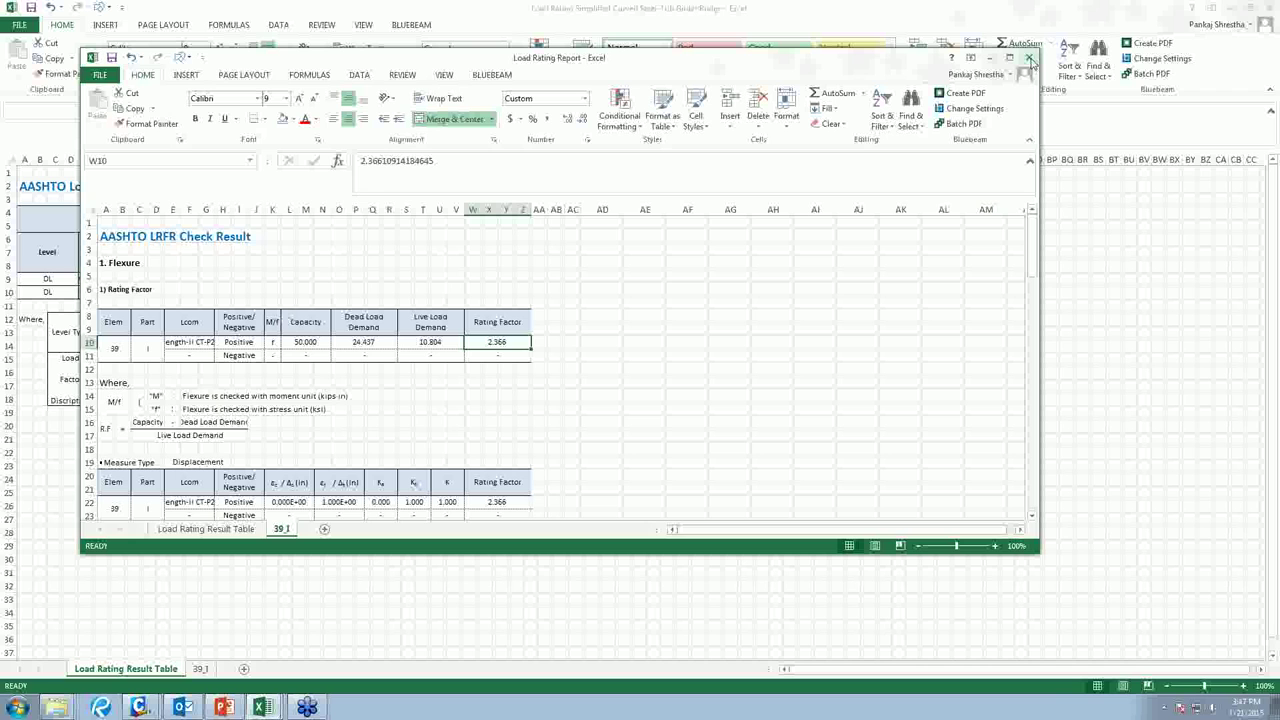
left_click(1031, 60)
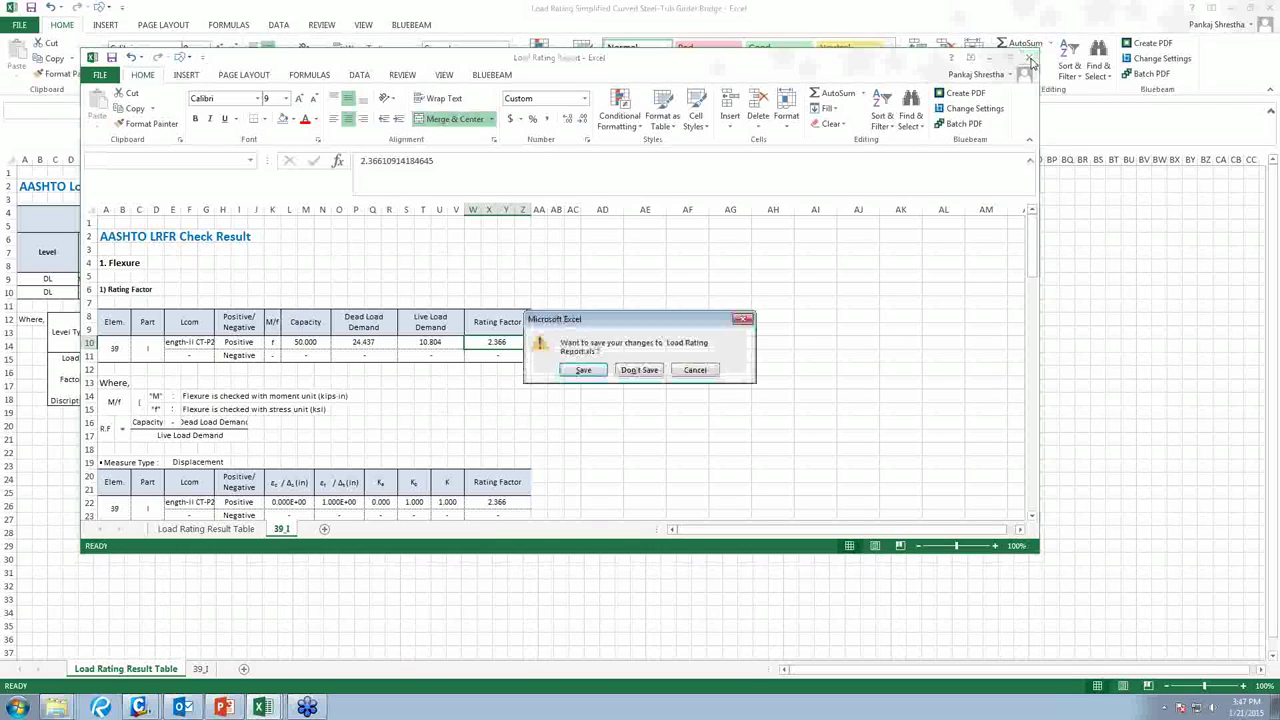
left_click(640, 368)
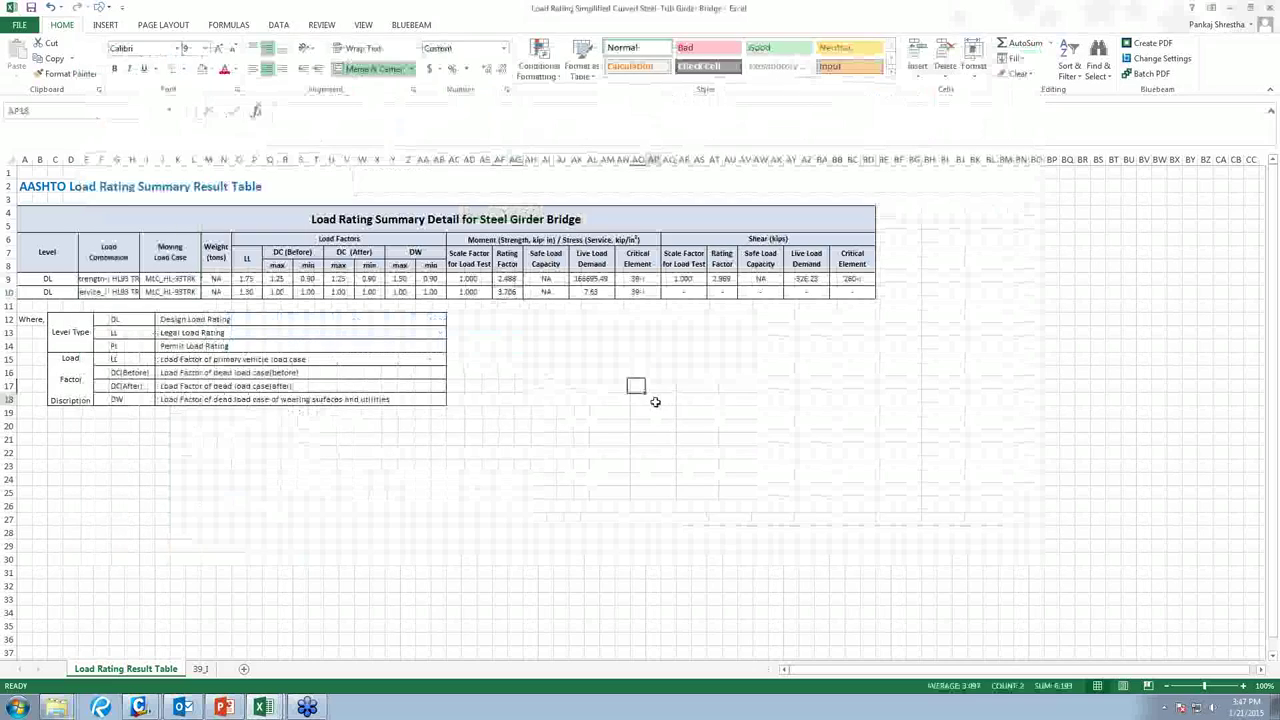
Close the exported load rating workbook and minimize the Data Table workbook to return to midas Civil.
double_click(916, 14)
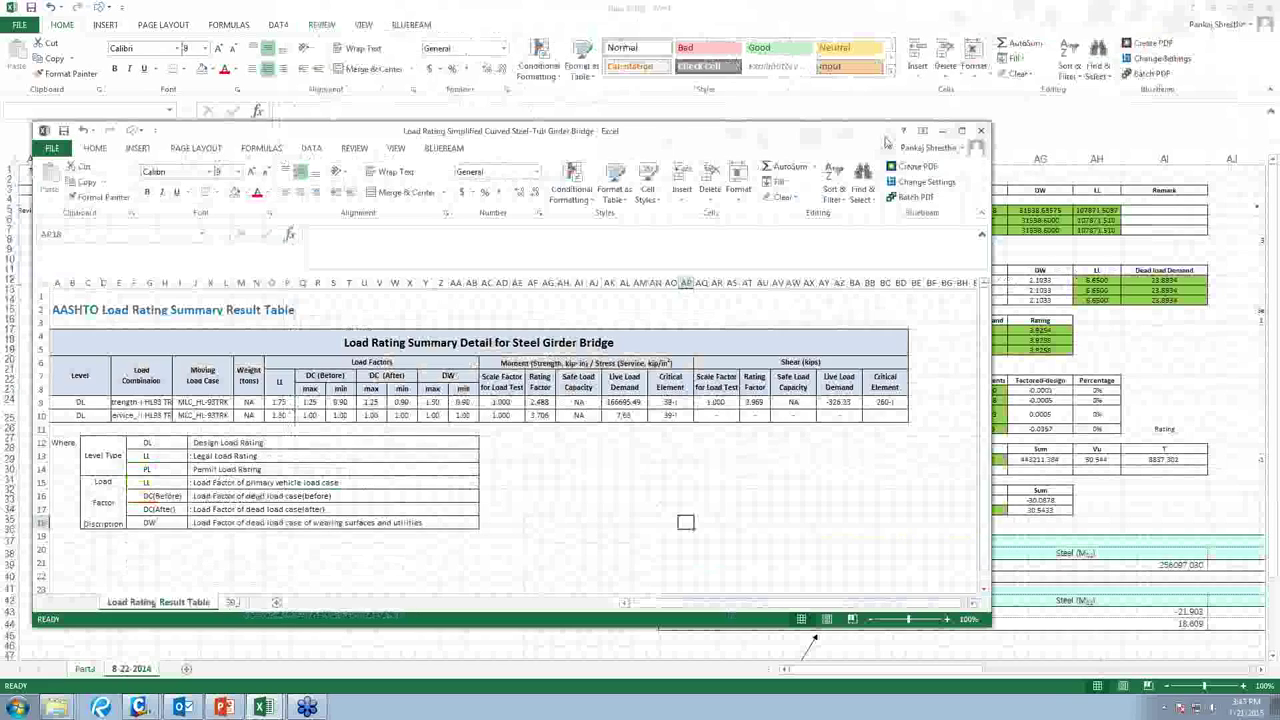
left_click(978, 128)
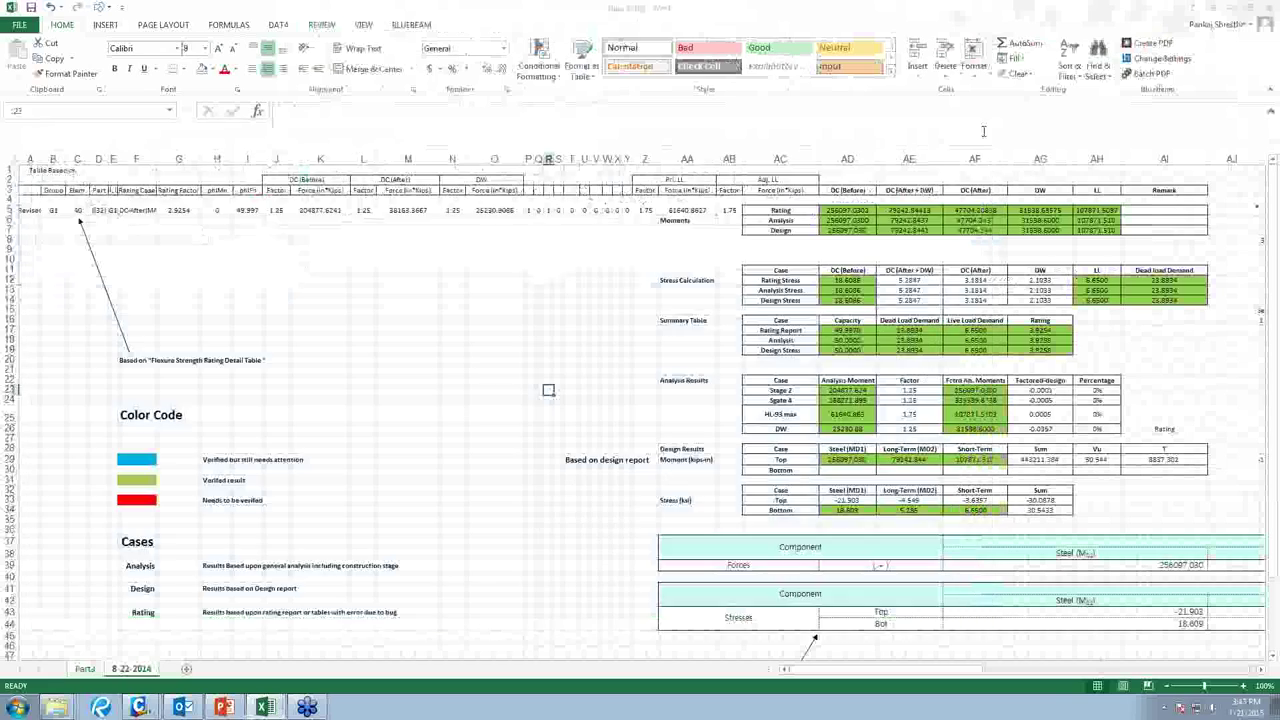
double_click(1012, 14)
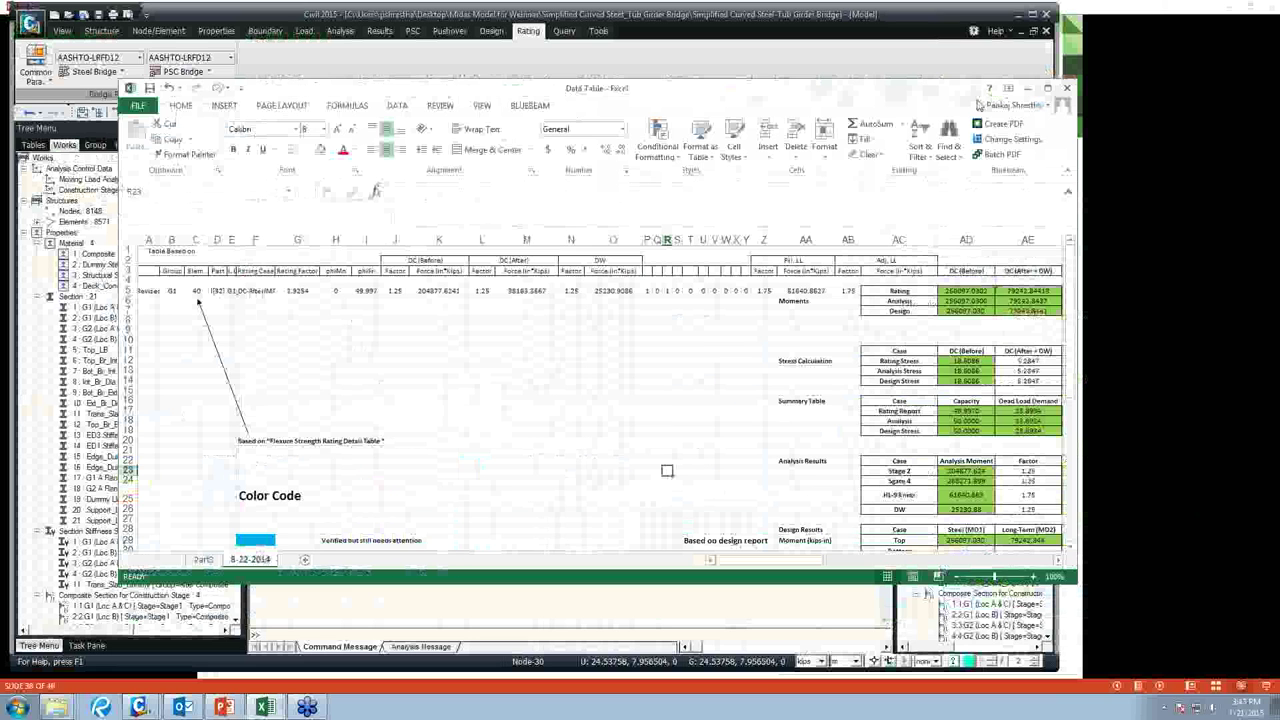
left_click(1027, 88)
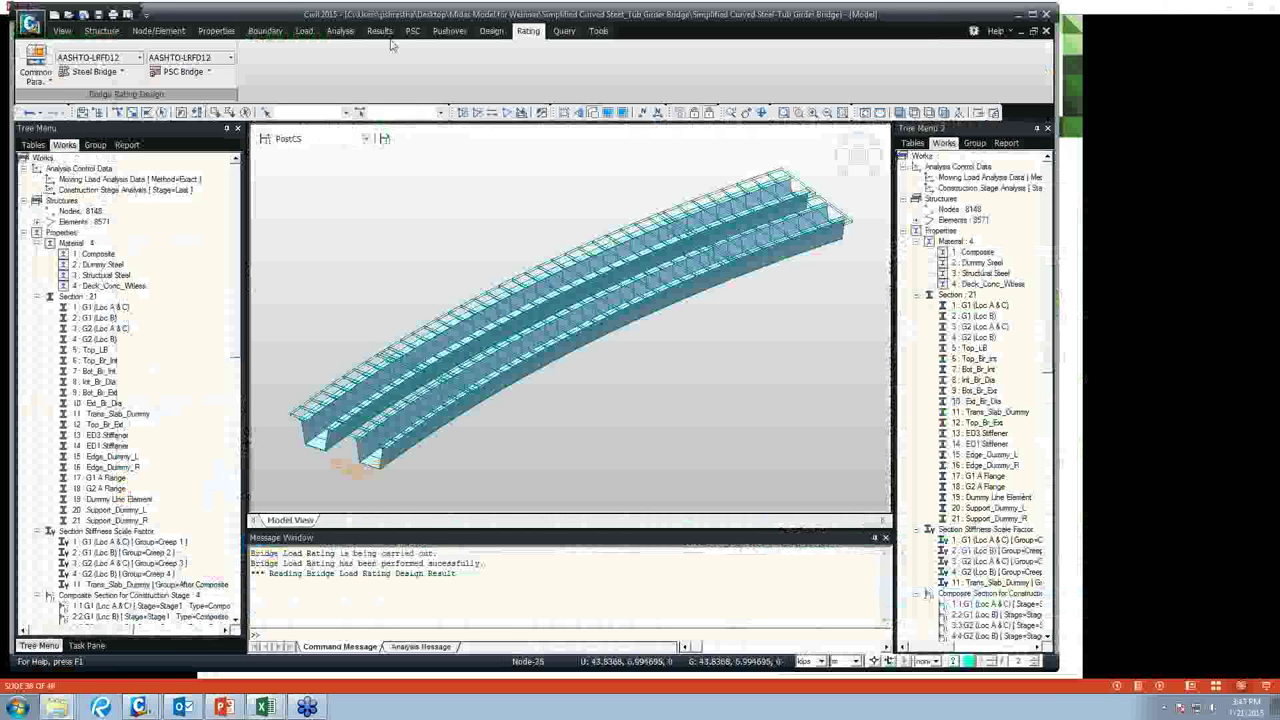
Review the steel design code and the laterally braced girder setting, closing the dialog without changes.
left_click(491, 31)
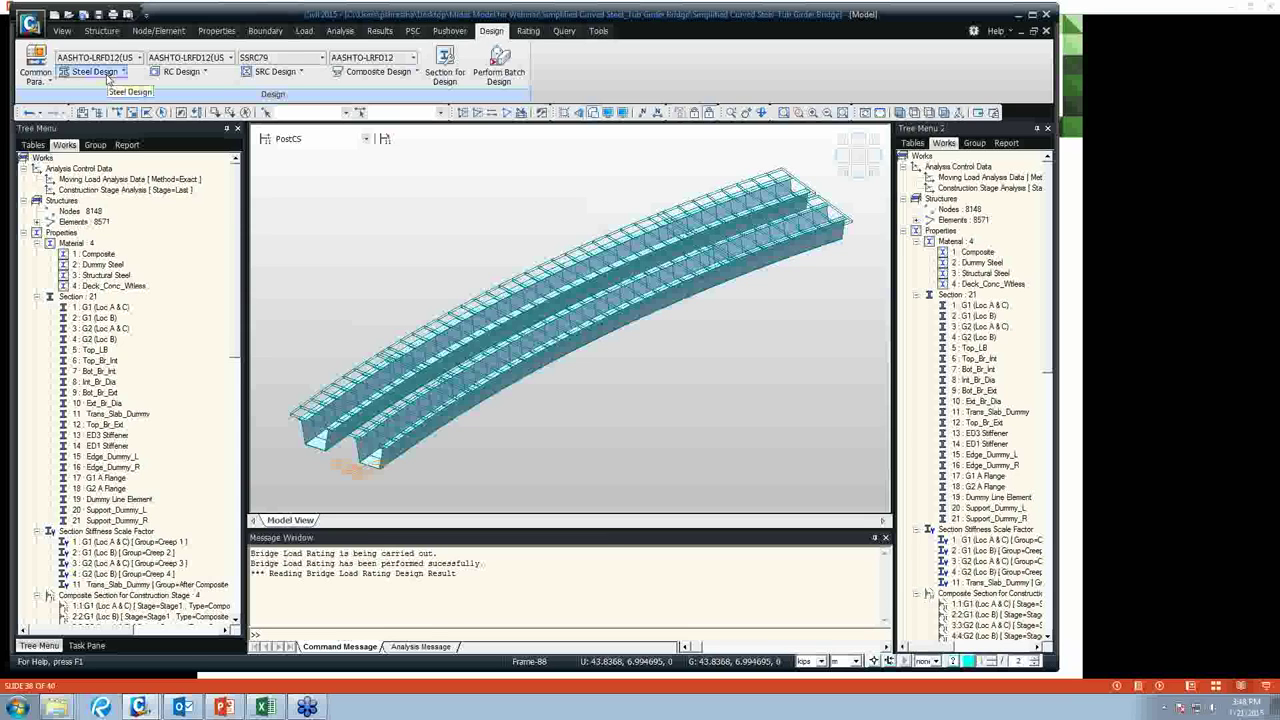
left_click(106, 76)
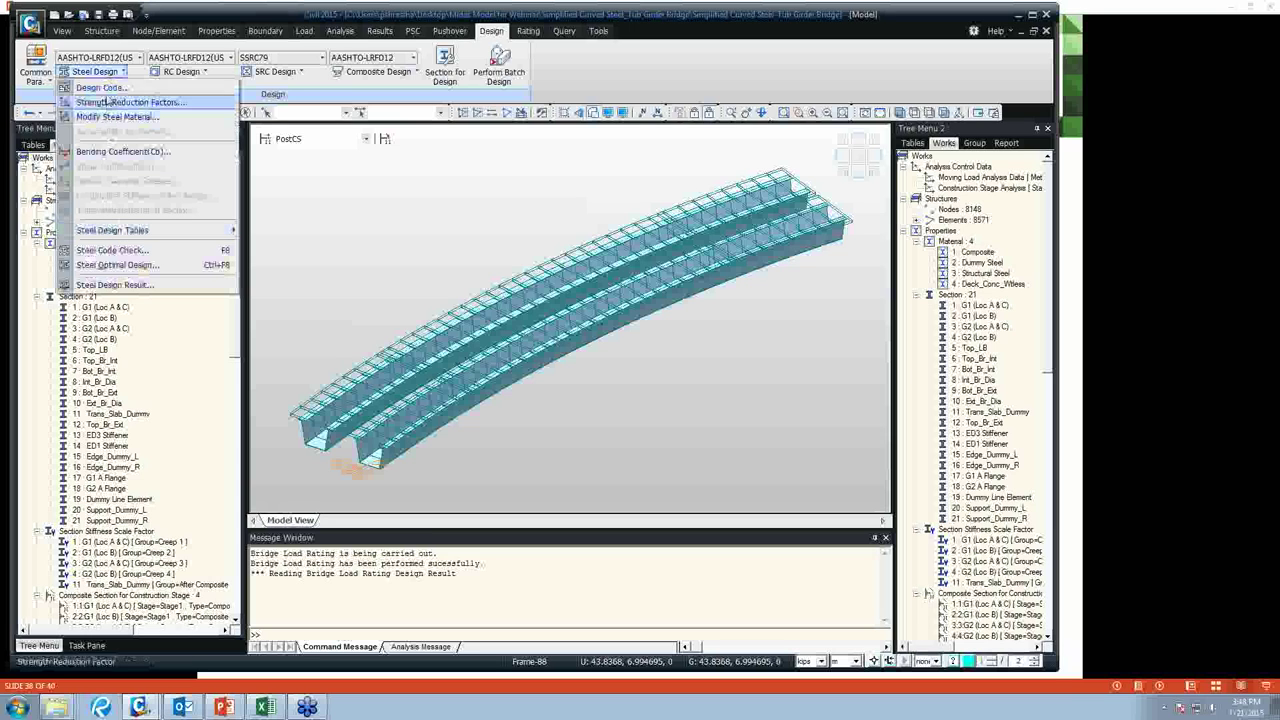
left_click(100, 87)
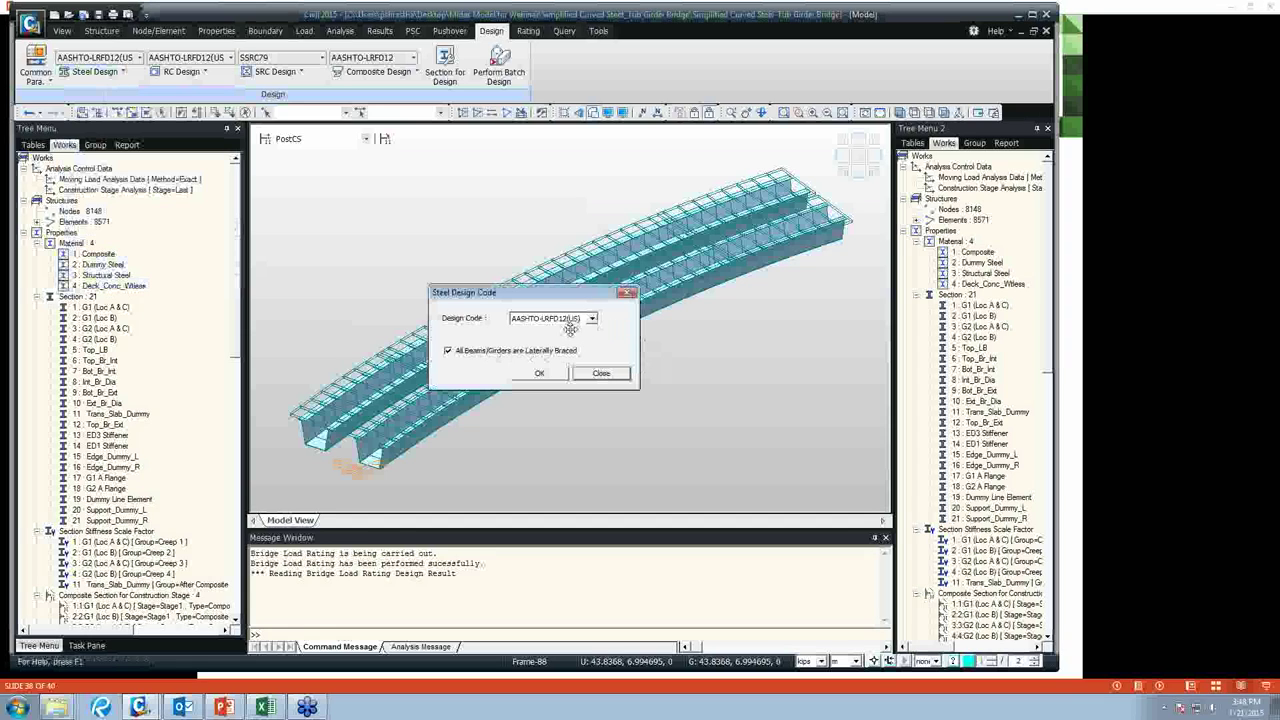
left_click(625, 293)
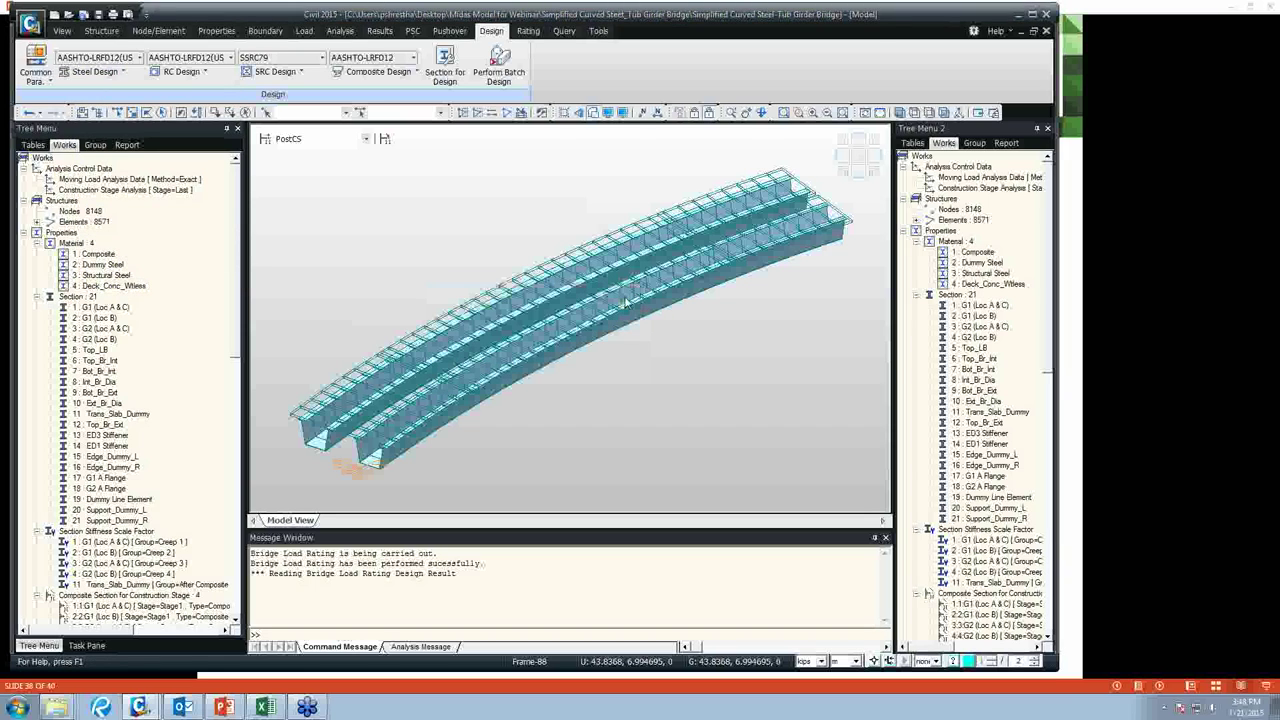
Review the AASHTO-LRFD12 strength reduction factors for steel design, leaving them as set.
left_click(85, 72)
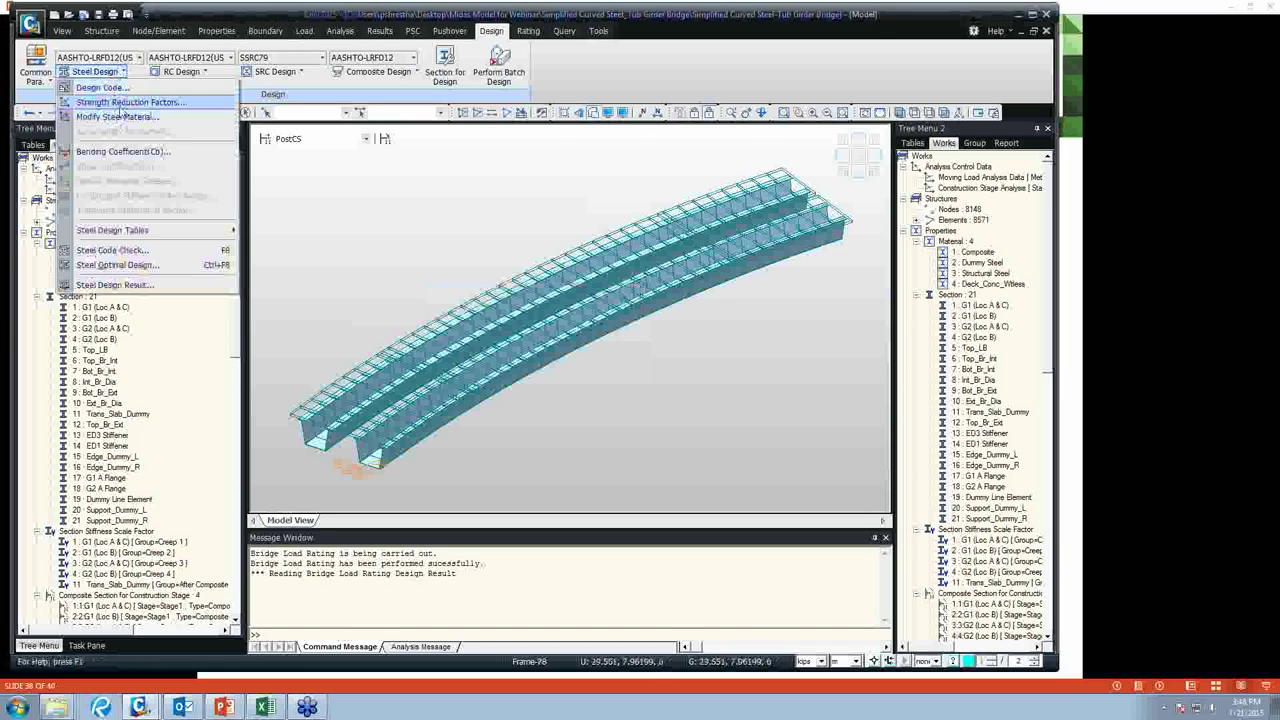
left_click(120, 108)
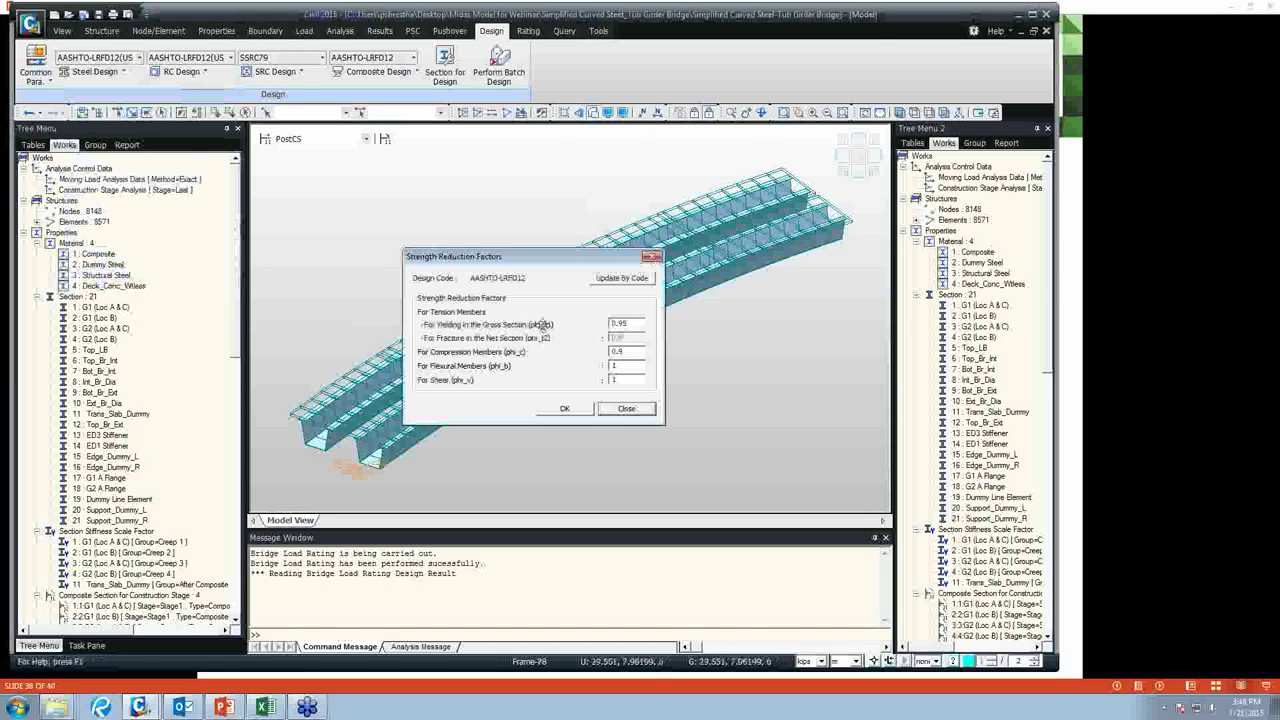
left_click(626, 408)
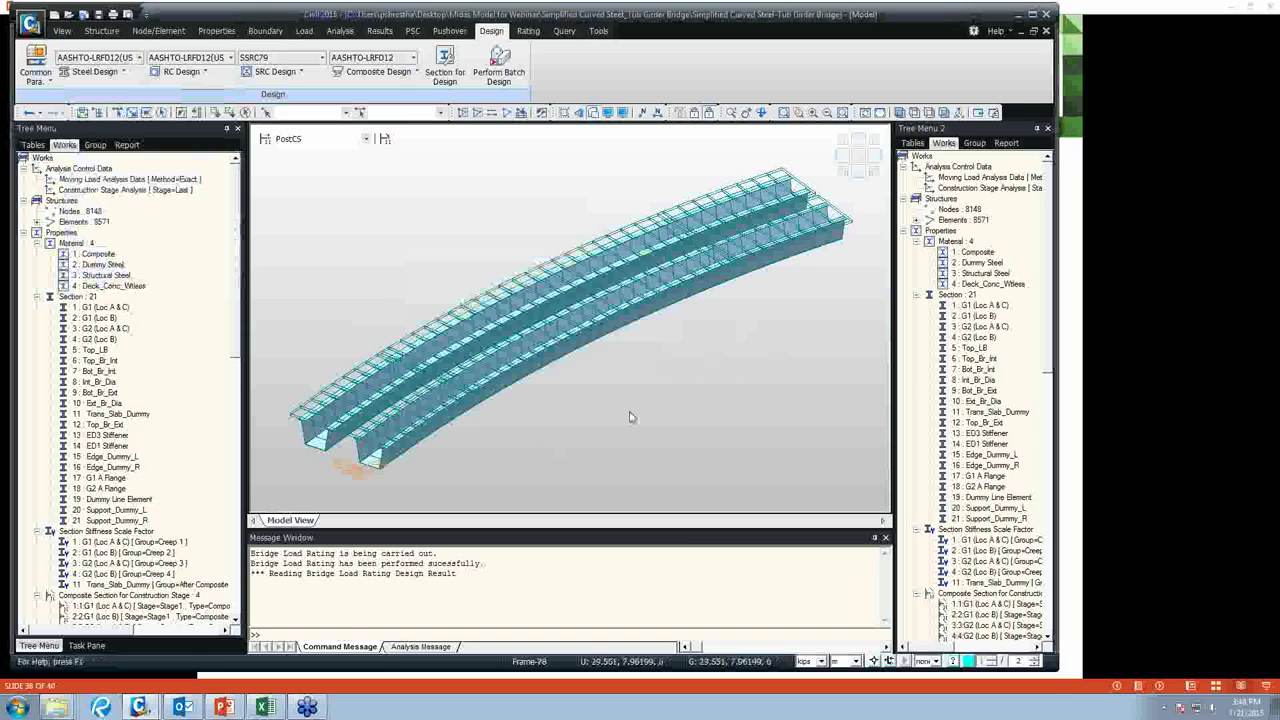
Review the code and grade of the structural steel in the Modify Steel Material dialog without modifying it.
left_click(117, 76)
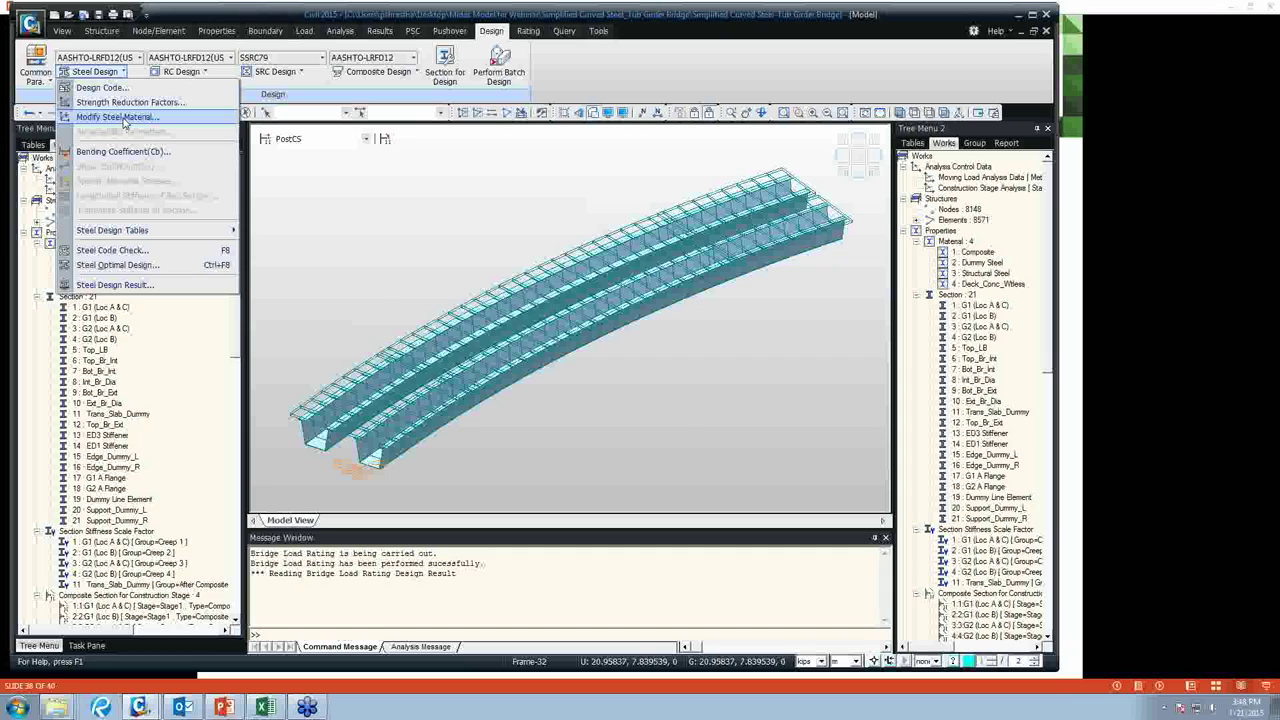
left_click(125, 119)
left_click(458, 242)
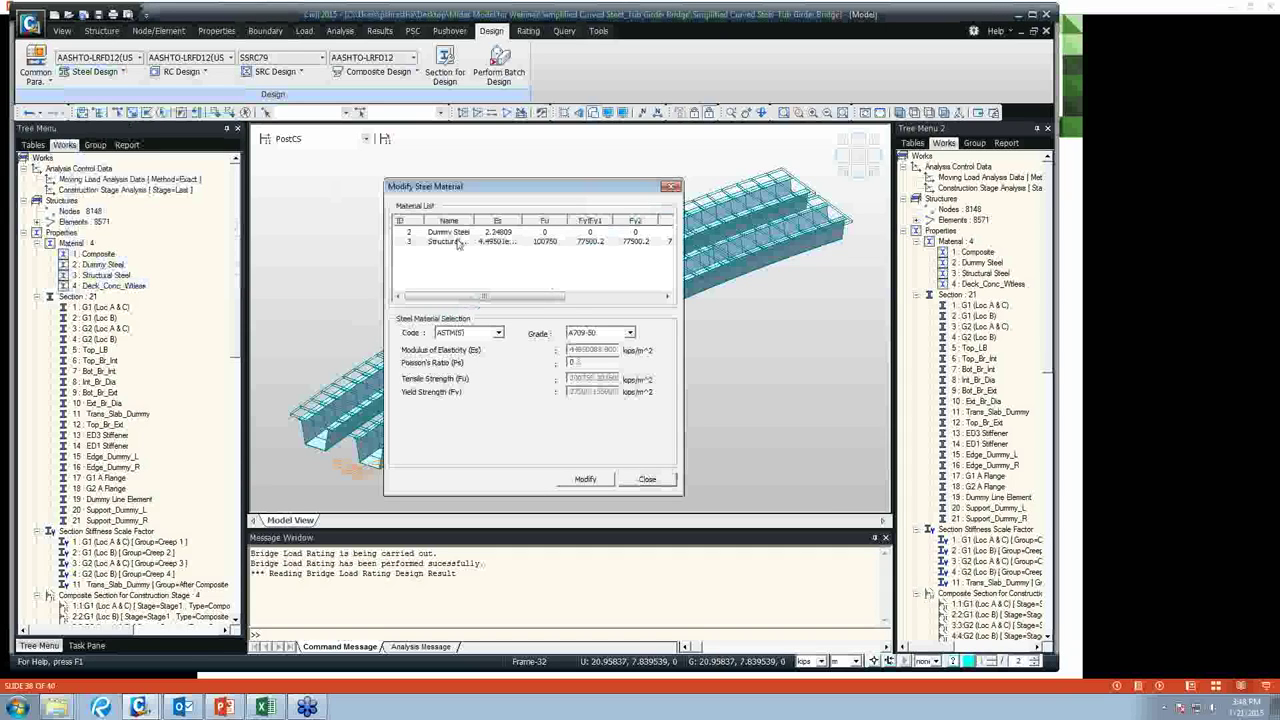
left_click(458, 242)
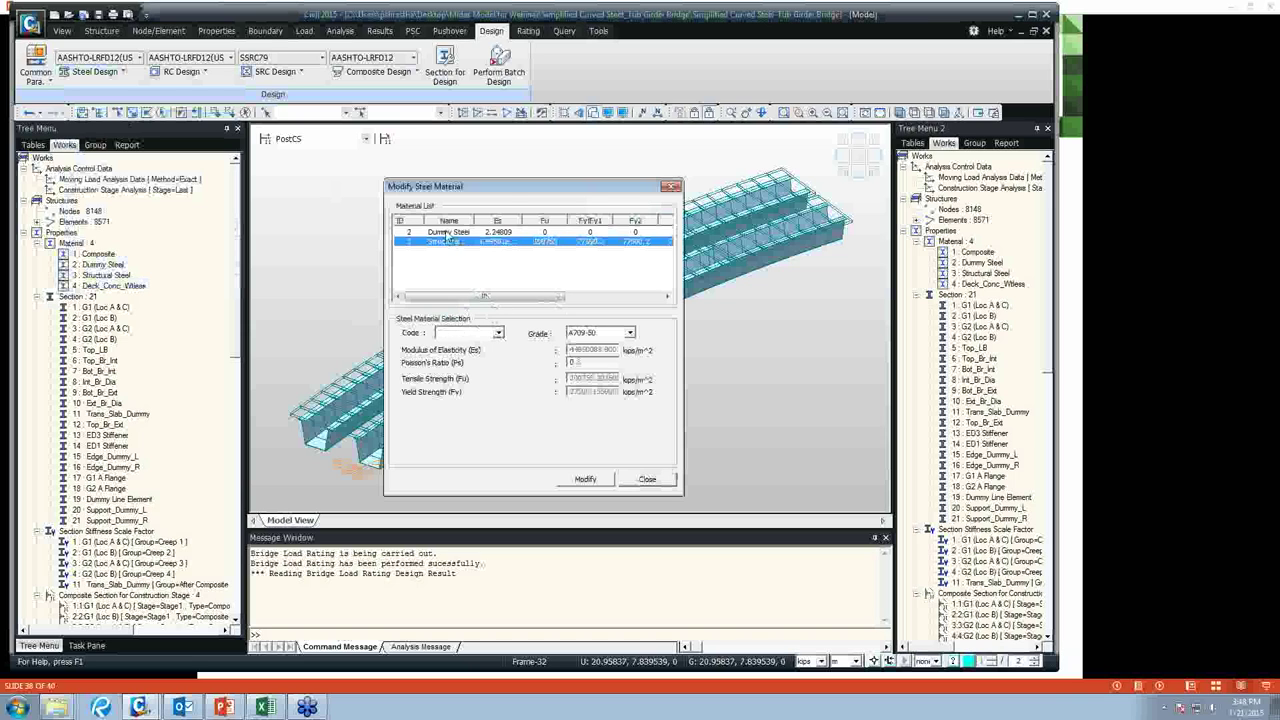
left_click(648, 480)
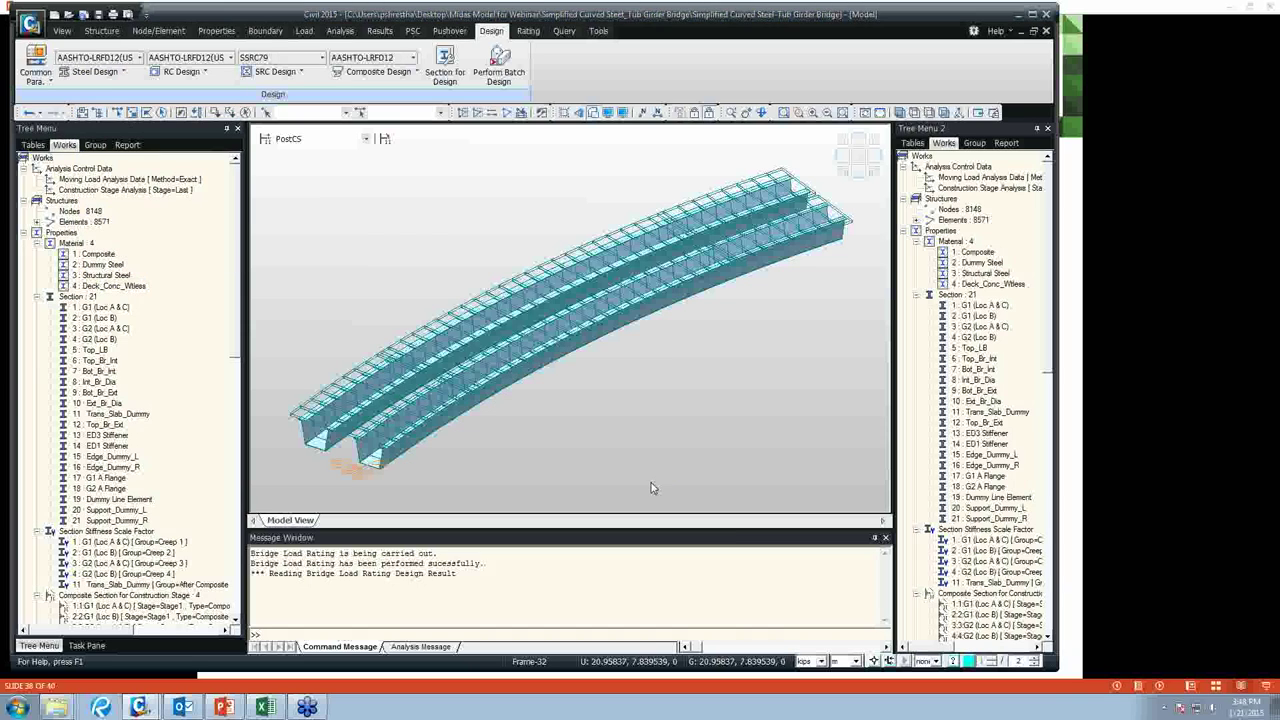
Run the Steel Code Check and expand the results table to show all result columns.
left_click(95, 71)
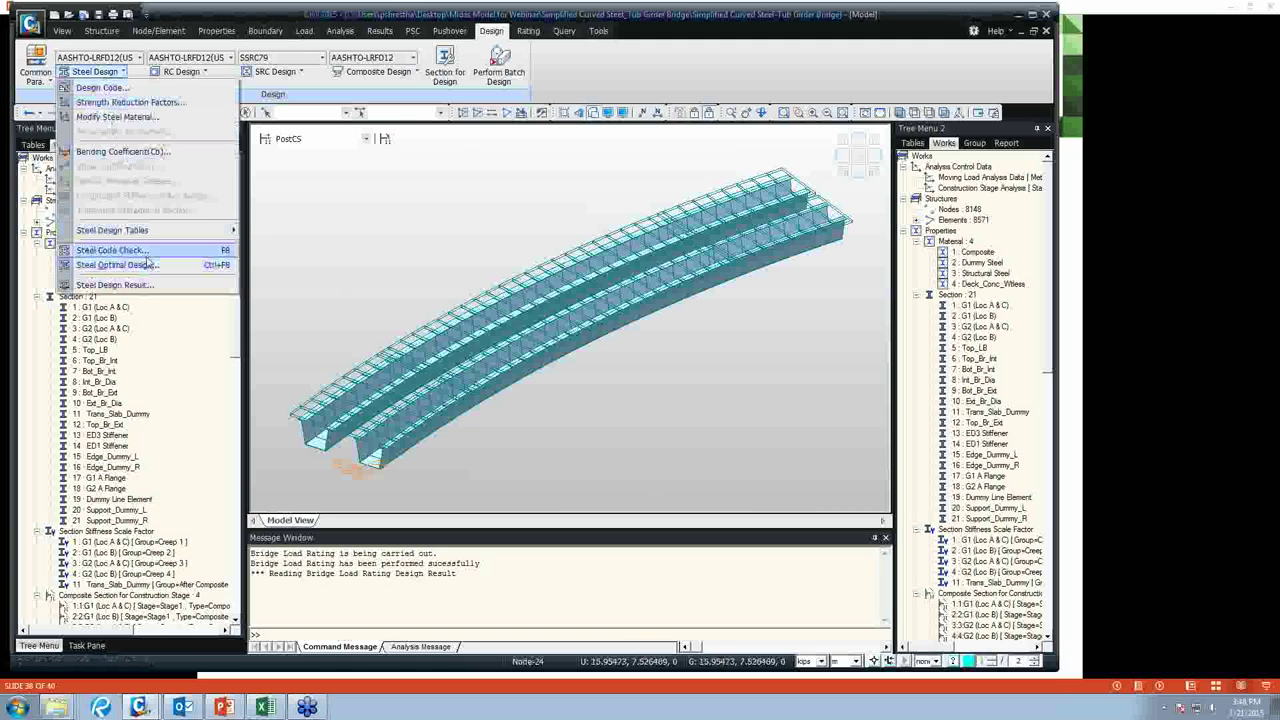
left_click(145, 253)
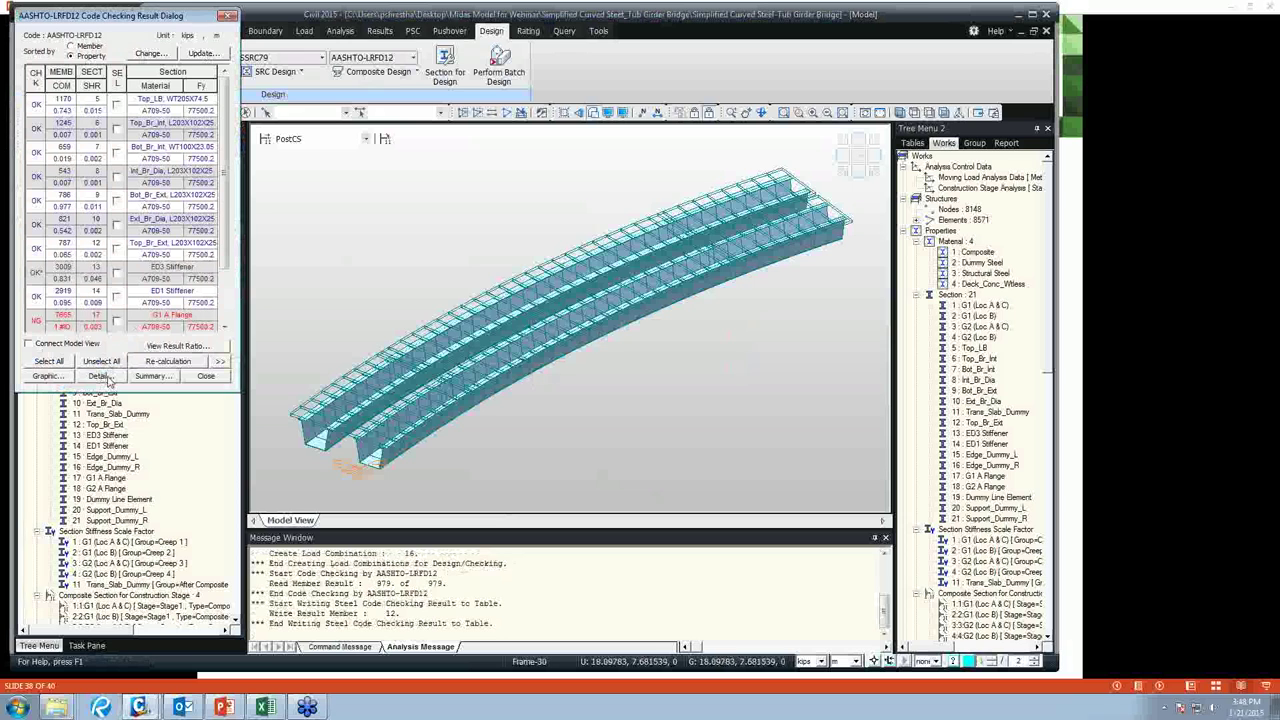
left_click(220, 361)
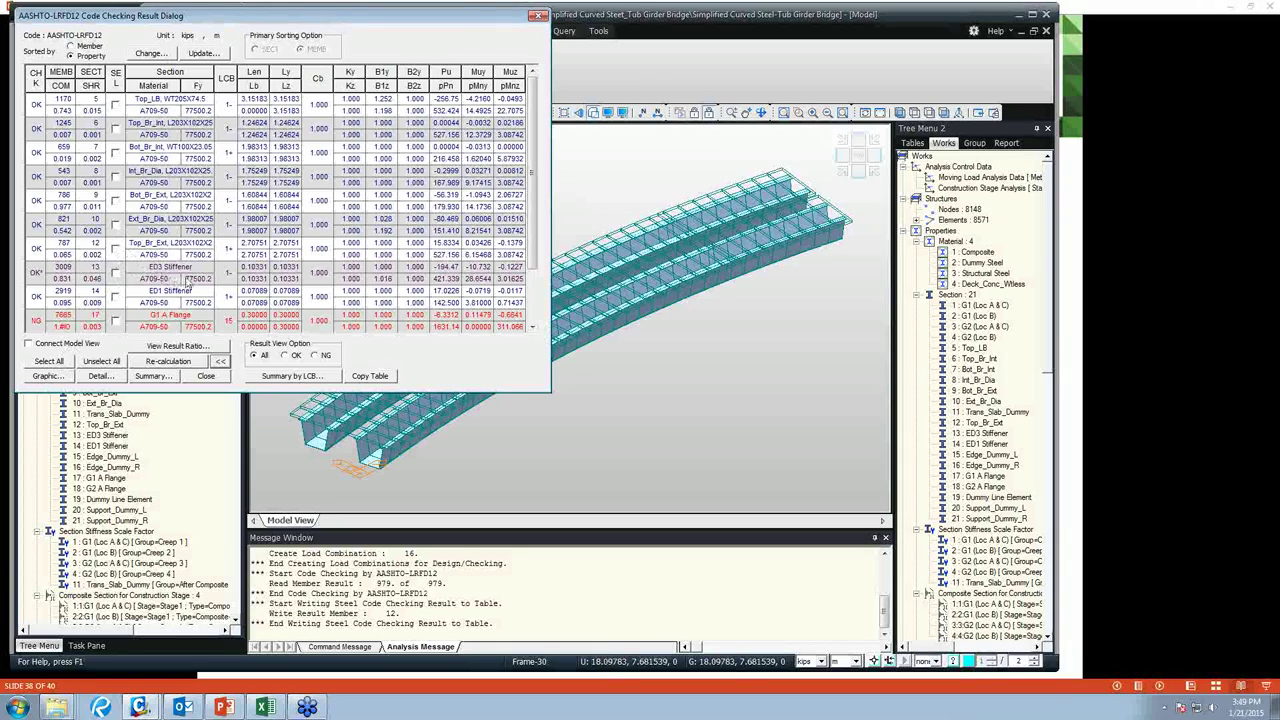
Select the Ext_Br_Dia member in the code check results, view its graphic report enlarged, and close the report.
left_click(119, 229)
left_click(49, 375)
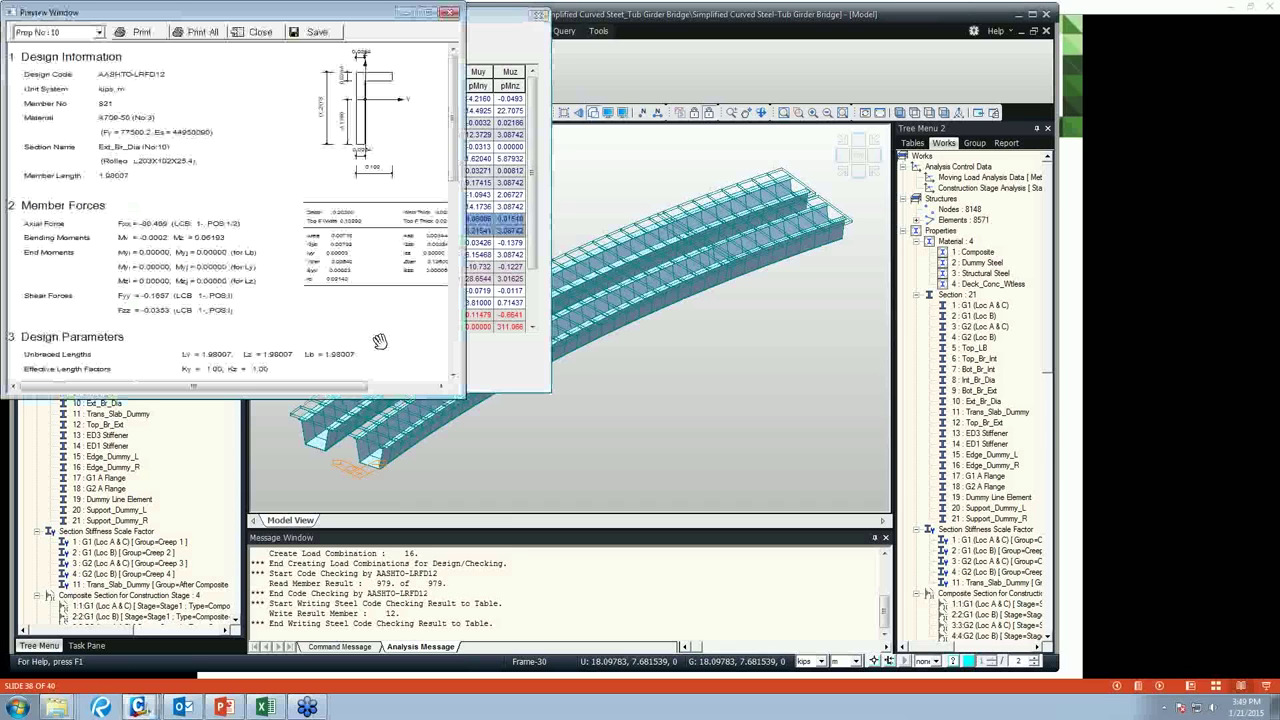
left_click(428, 12)
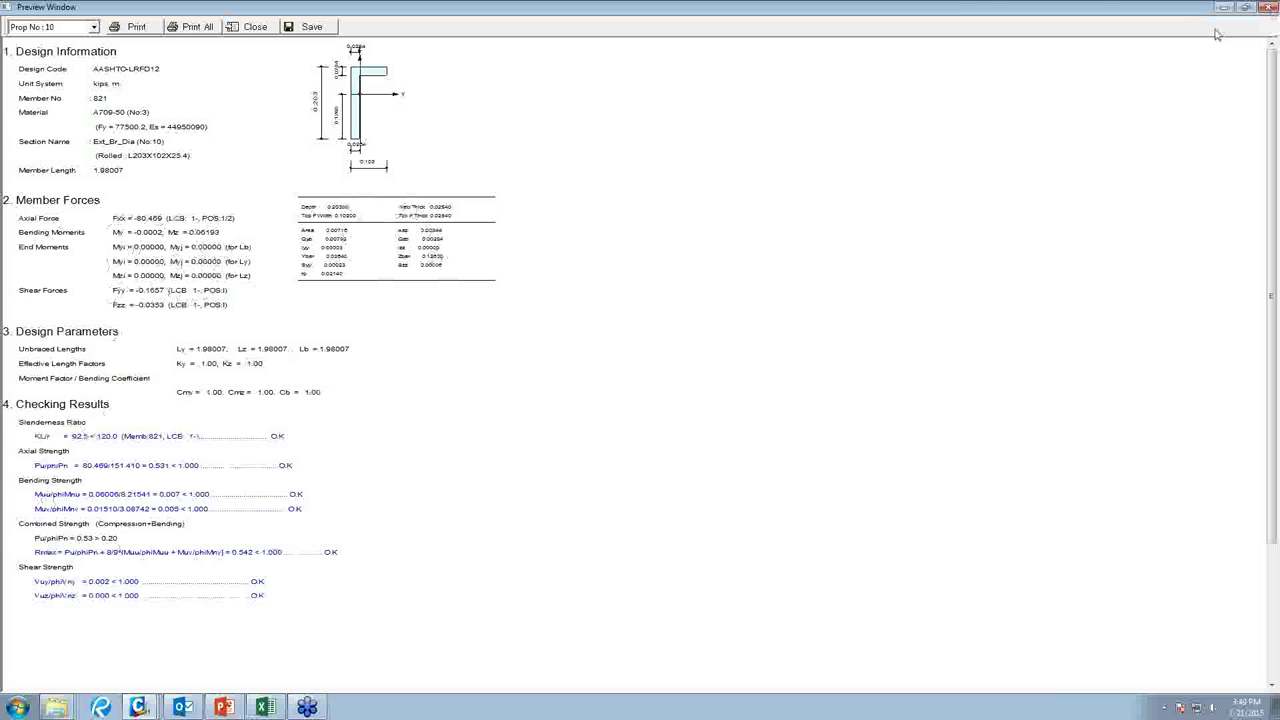
double_click(945, 6)
left_click_drag(945, 8, 1045, 68)
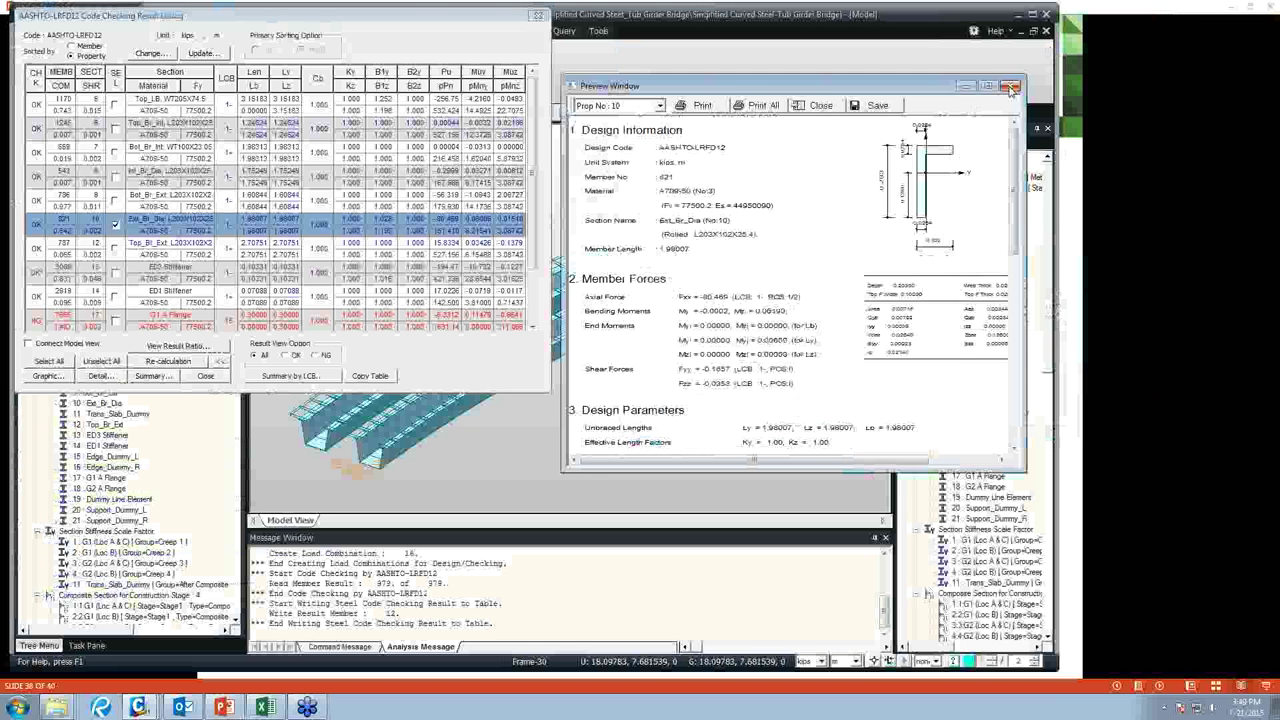
left_click(335, 475)
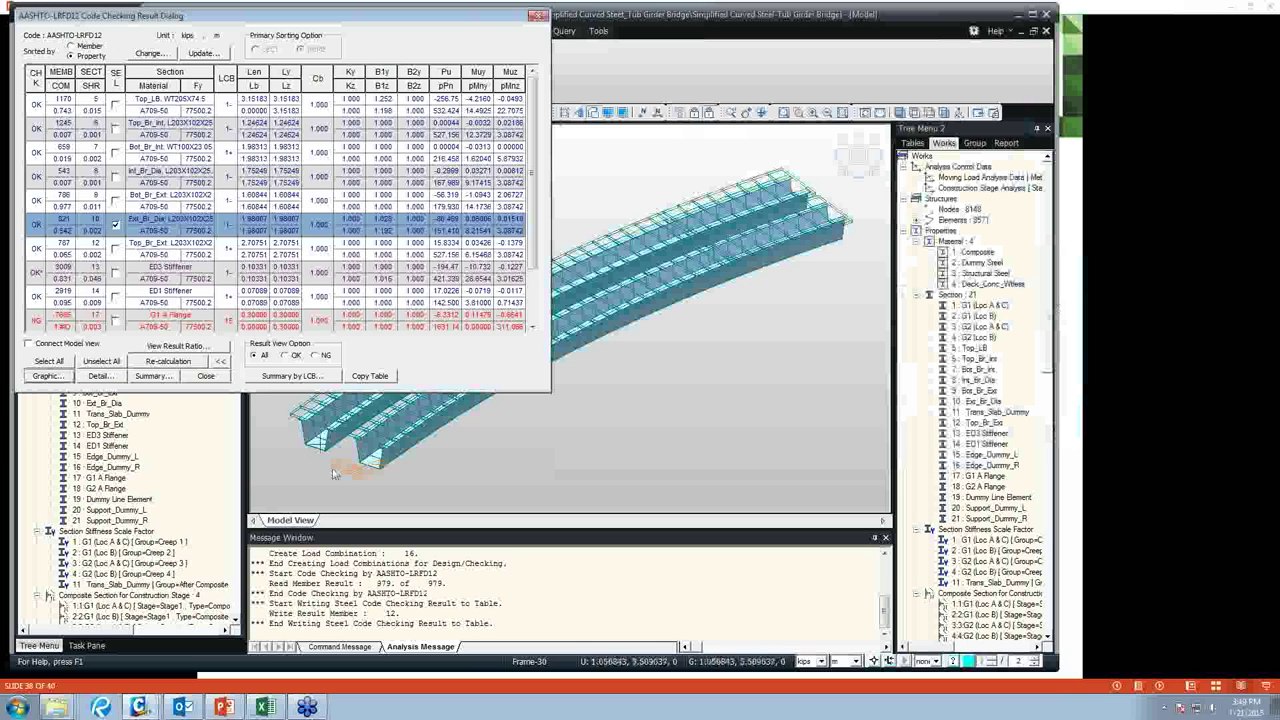
Generate the detailed code check report for the Ext_Br_Dia member and examine its axial, flexural, combined and shear strength checks.
left_click(106, 377)
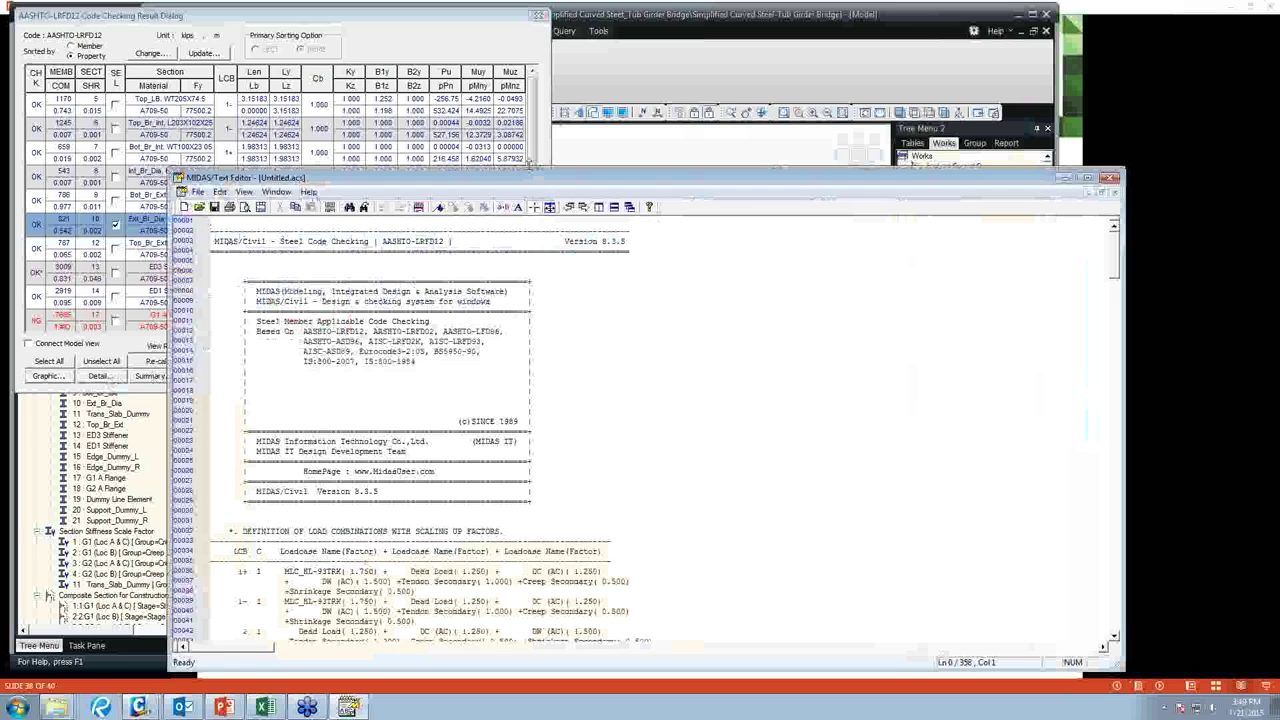
left_click_drag(476, 176, 344, 24)
left_click(708, 357)
scroll(705, 365, "down", 15)
scroll(701, 375, "down", 20)
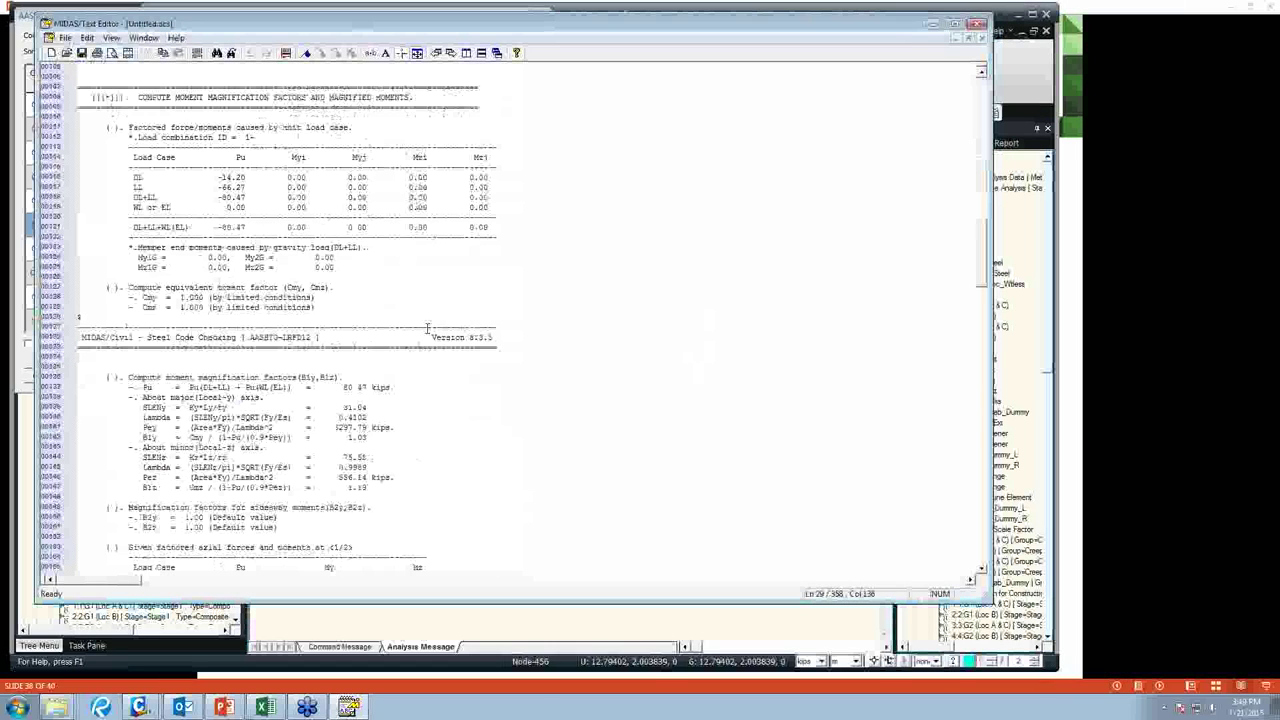
left_click_drag(222, 178, 258, 208)
left_click(338, 310)
scroll(339, 316, "down", 1)
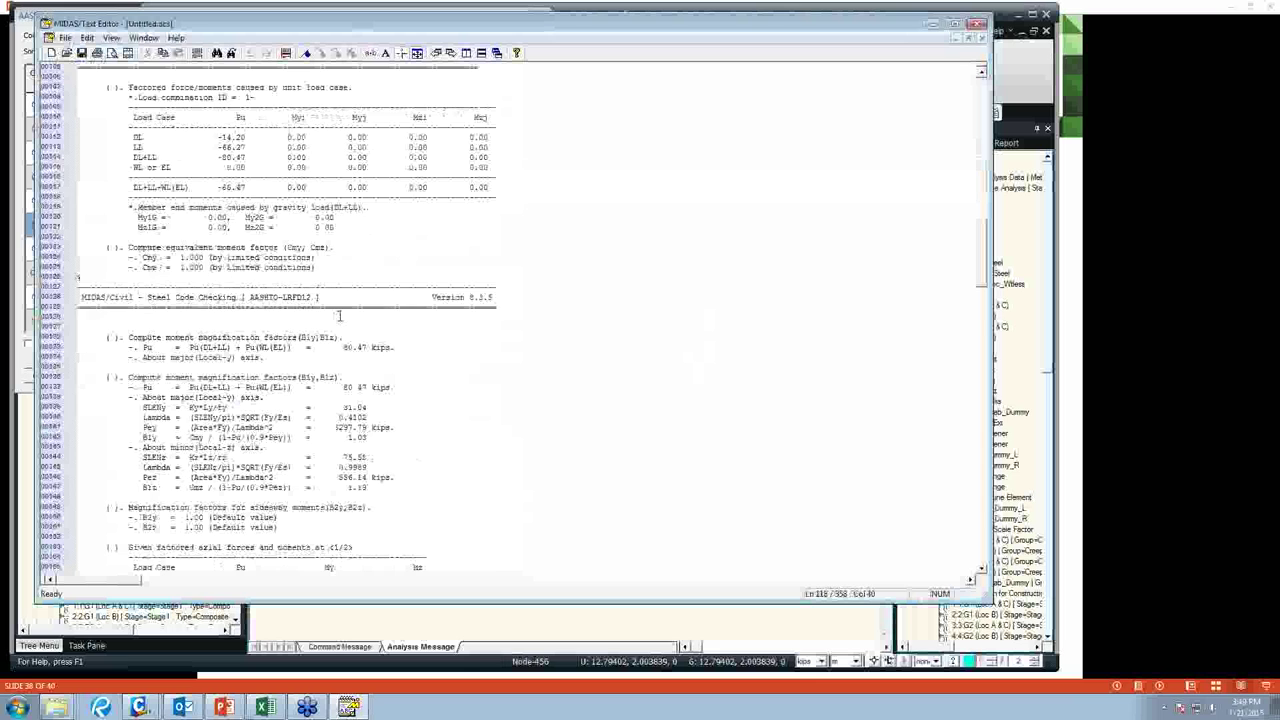
scroll(339, 316, "down", 20)
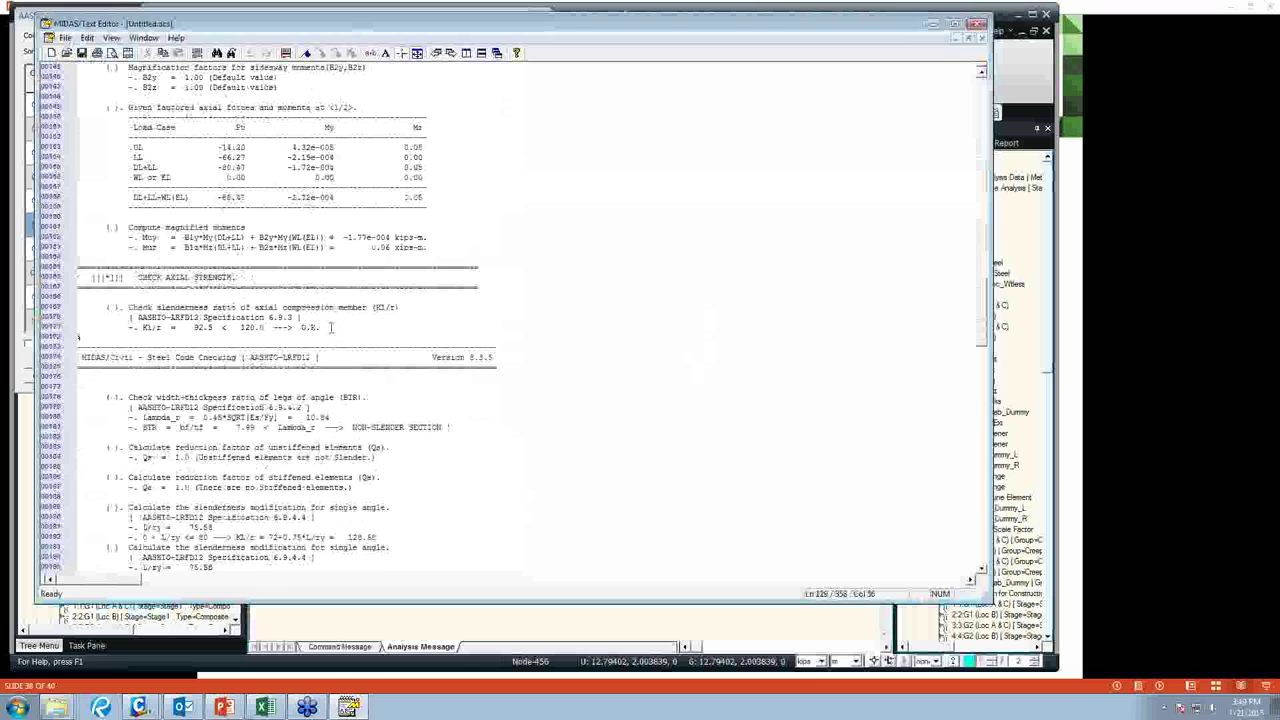
scroll(331, 327, "down", 20)
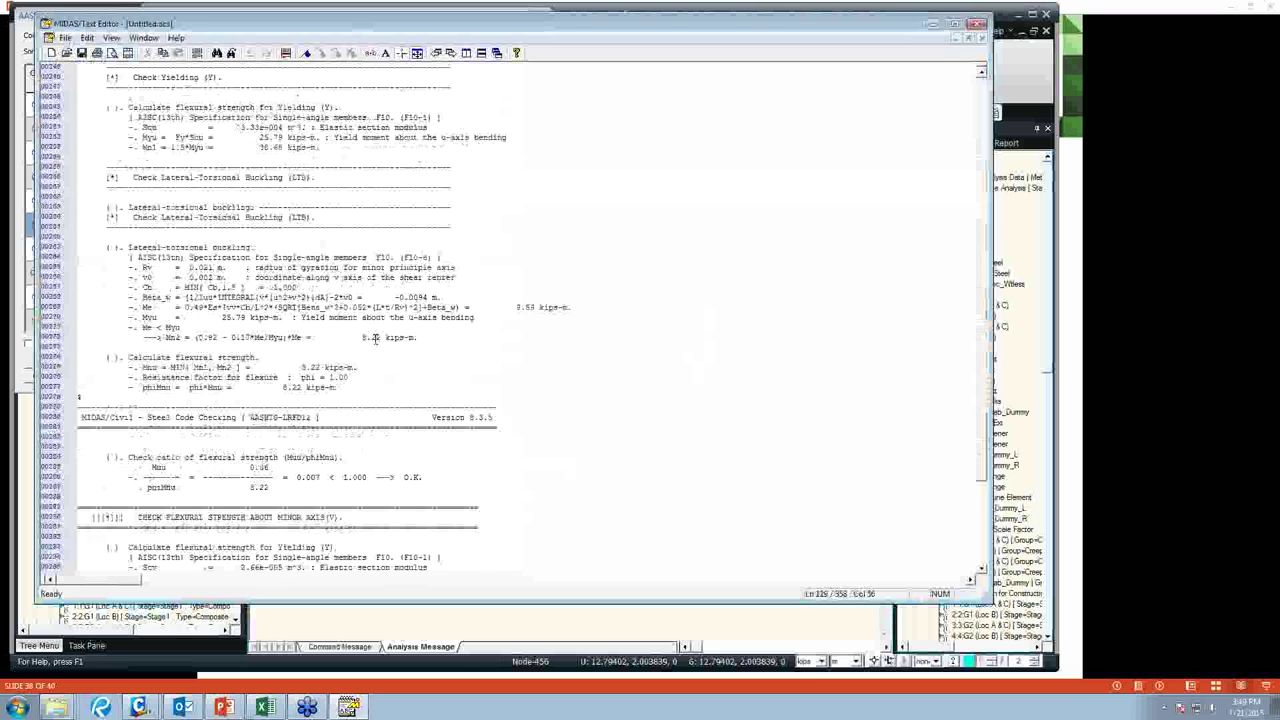
scroll(376, 340, "down", 17)
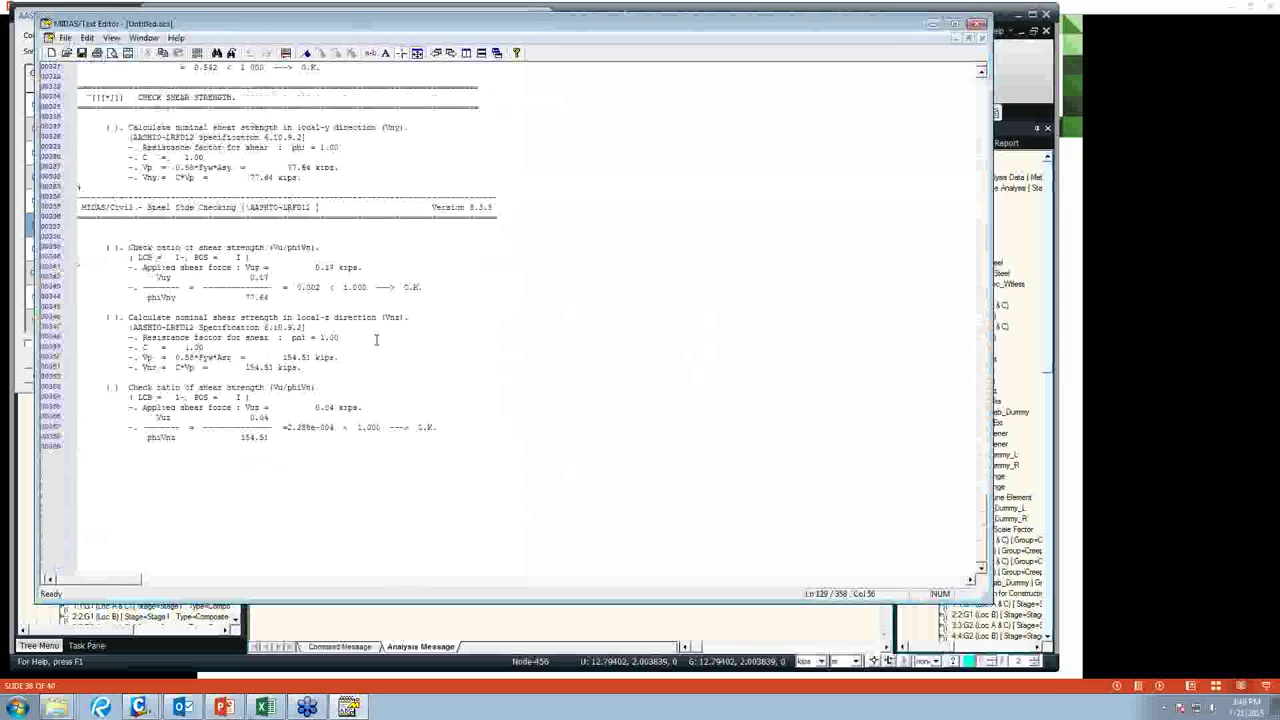
scroll(378, 340, "up", 7)
scroll(378, 340, "up", 11)
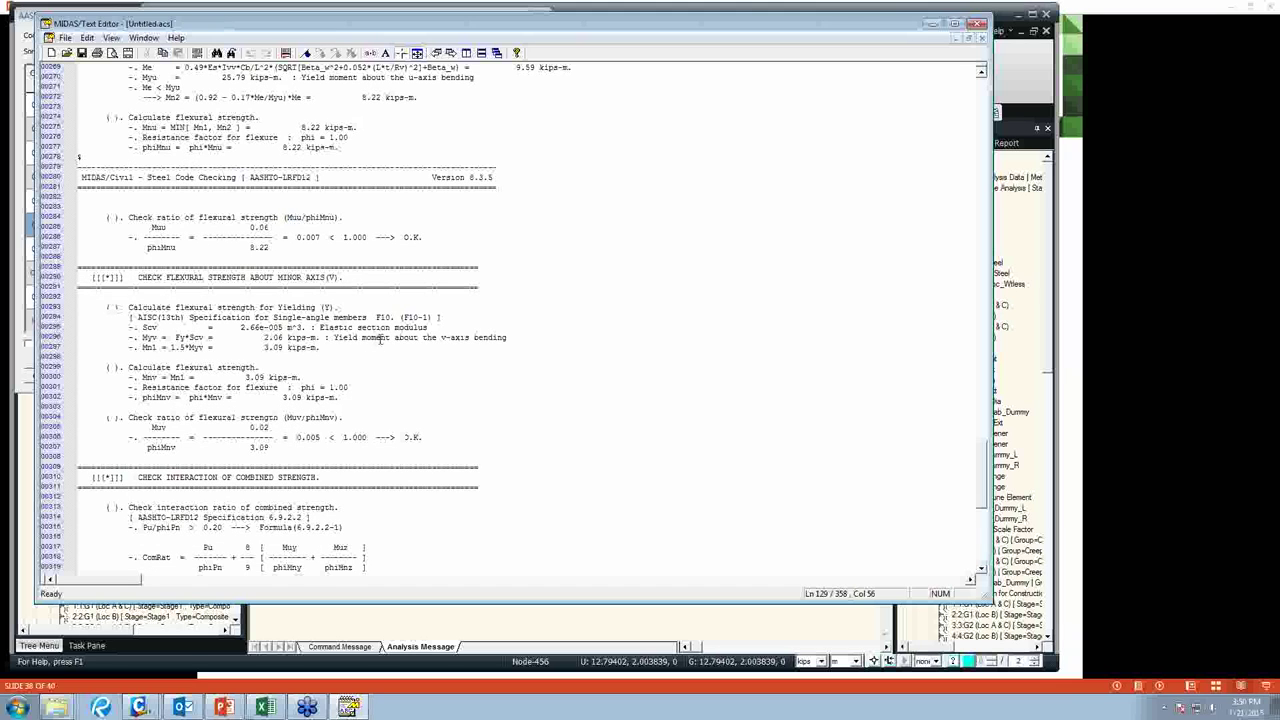
Highlight the phiMnu flexural strength line in the detailed report, and close both the report and the code check results.
left_click_drag(180, 148, 370, 166)
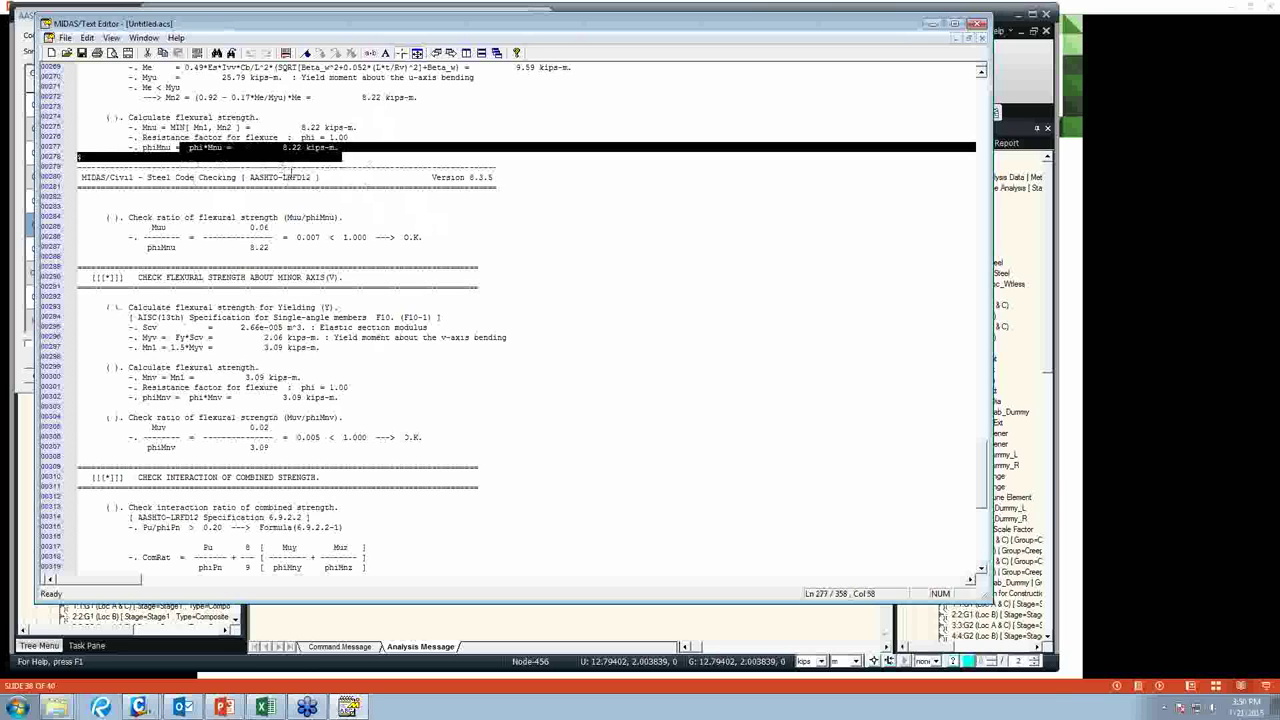
left_click(263, 147)
left_click_drag(142, 147, 347, 155)
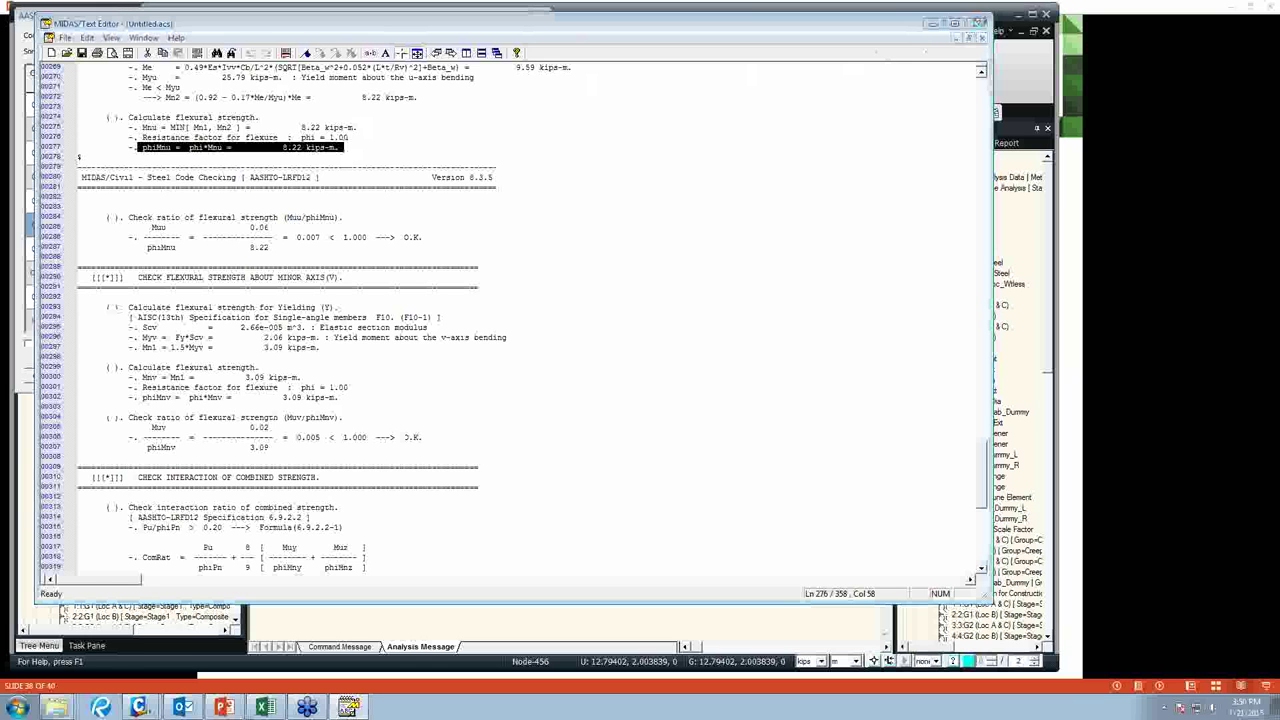
left_click(979, 22)
left_click(600, 343)
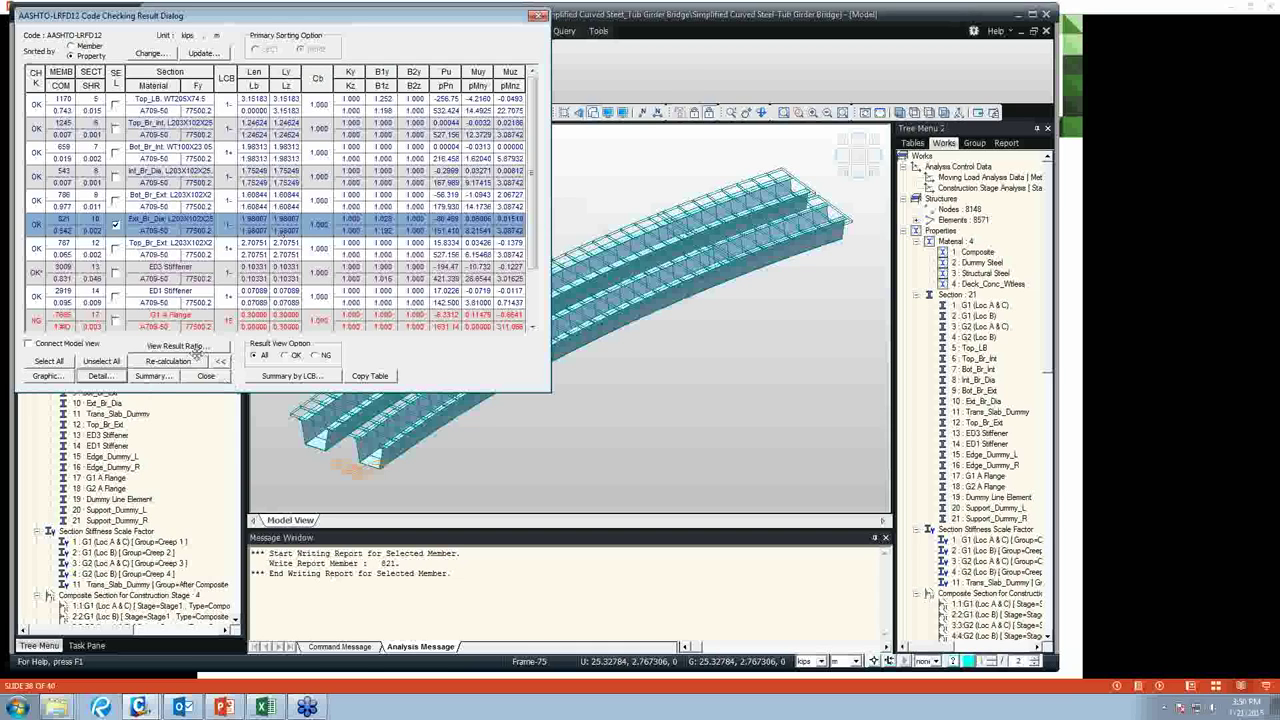
left_click(537, 19)
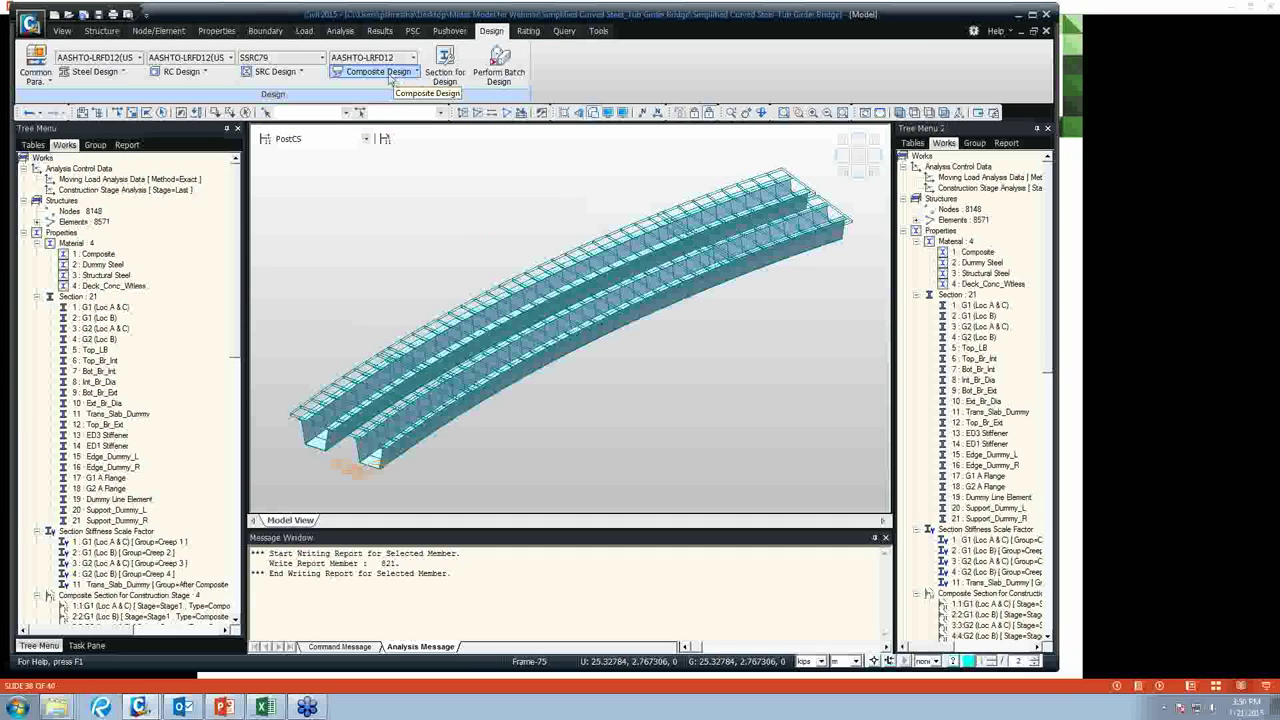
Review the composite steel girder design parameters, including resistance factors, girder type and limit state options, and cancel without changes.
left_click(390, 80)
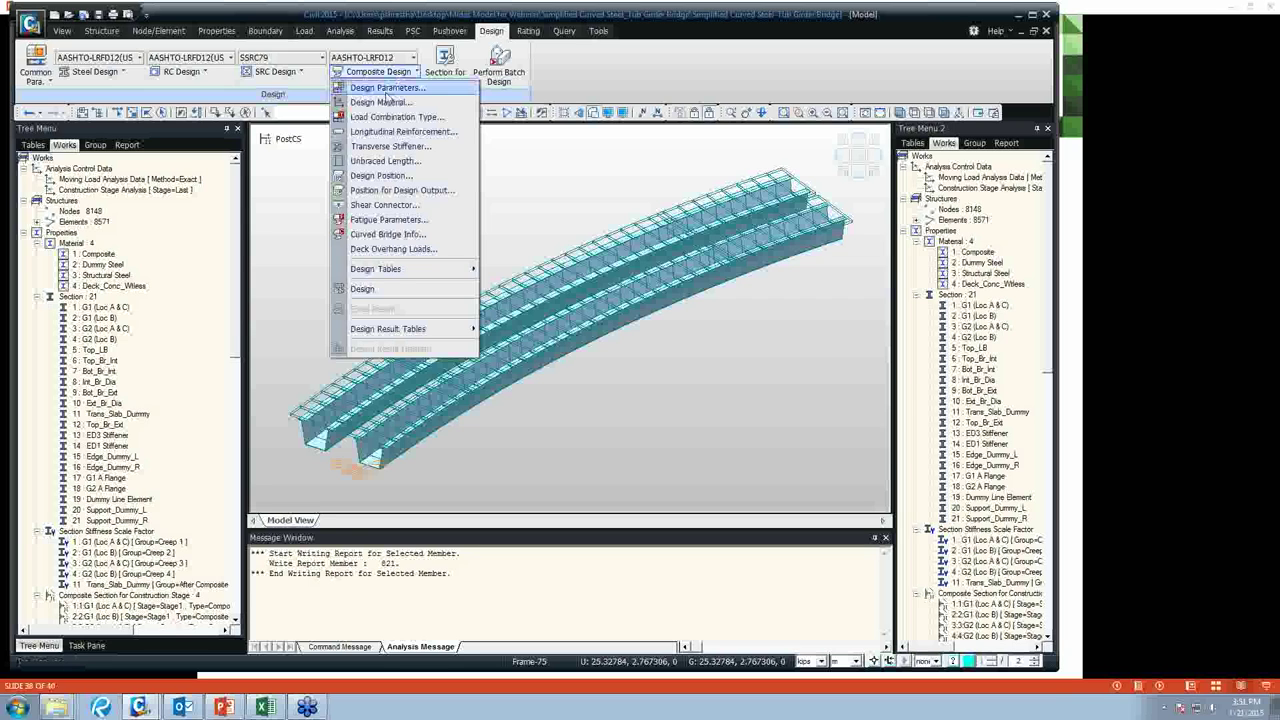
left_click(386, 89)
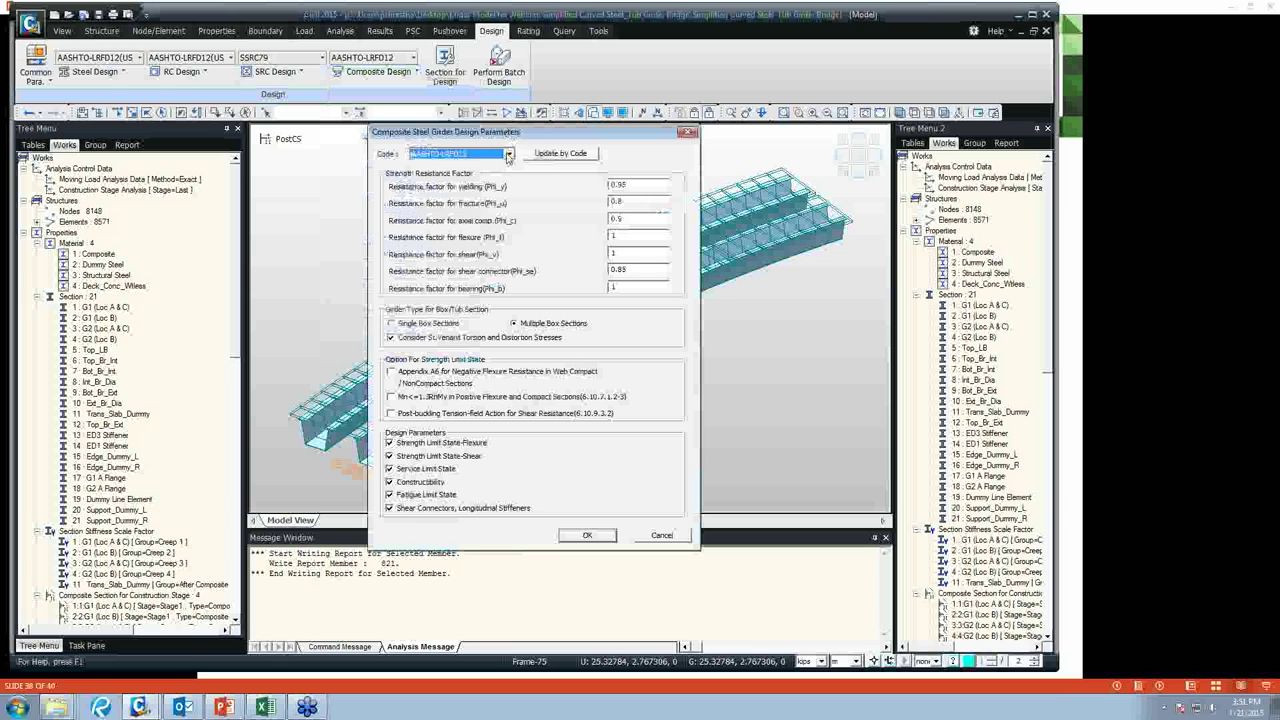
left_click_drag(497, 132, 505, 99)
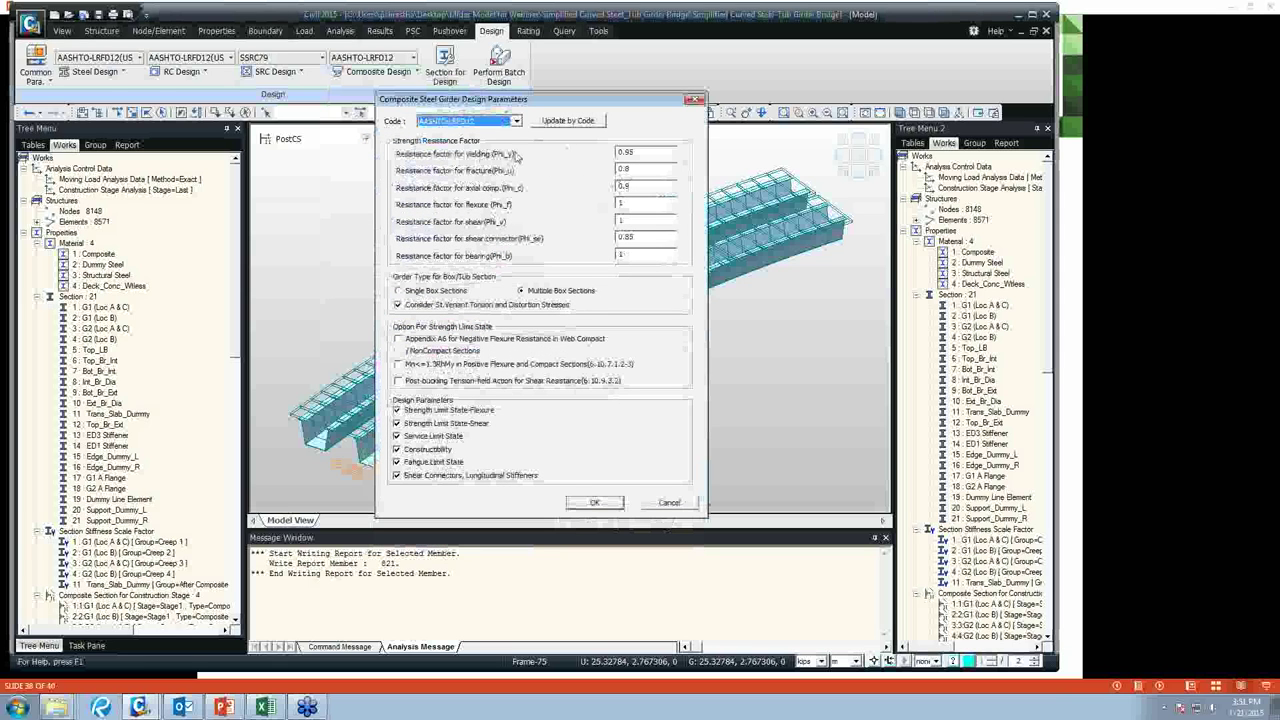
key("Tab")
key("Tab")
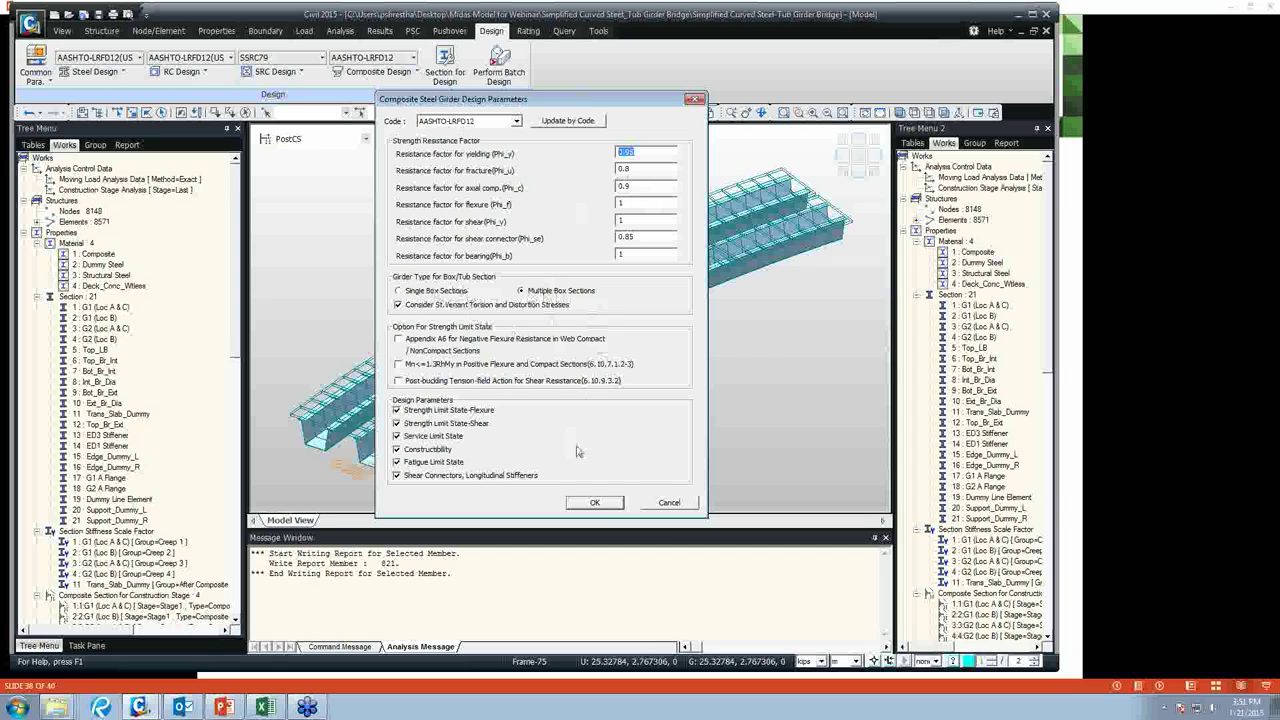
left_click(664, 504)
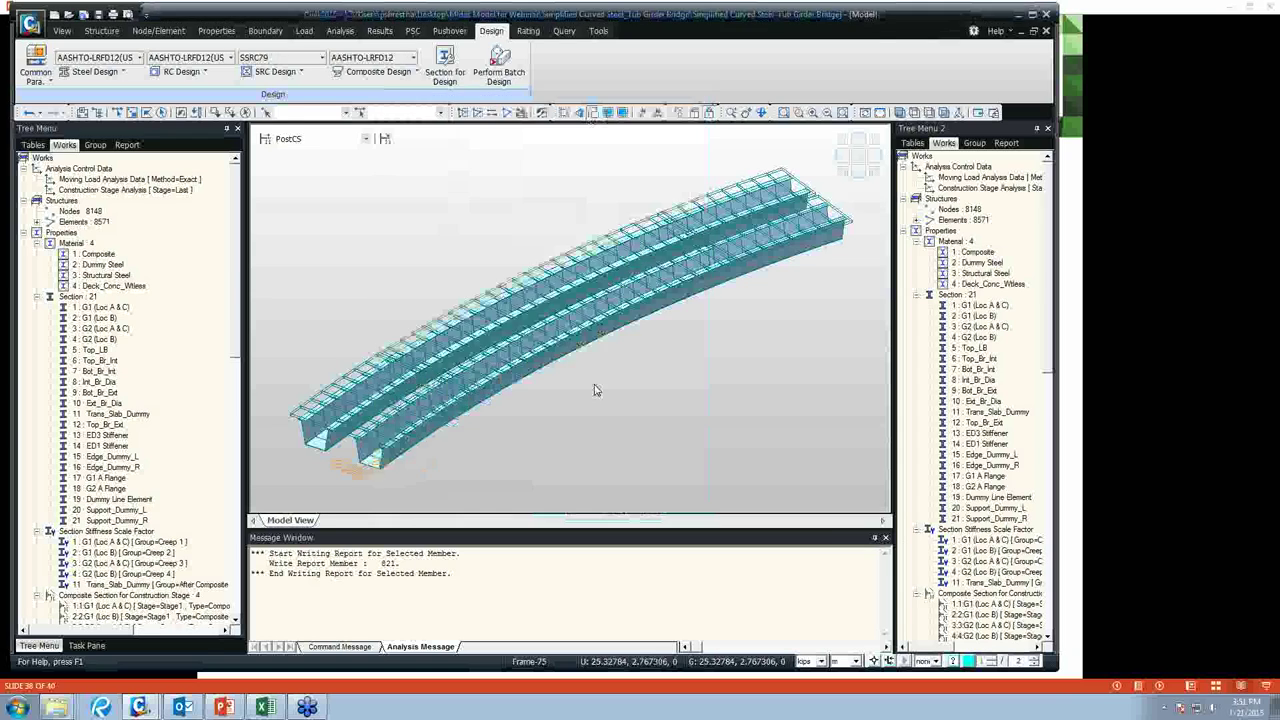
Review the composite design material's steel, concrete and reinforcement code settings, and close them without changes.
left_click(378, 72)
left_click(382, 106)
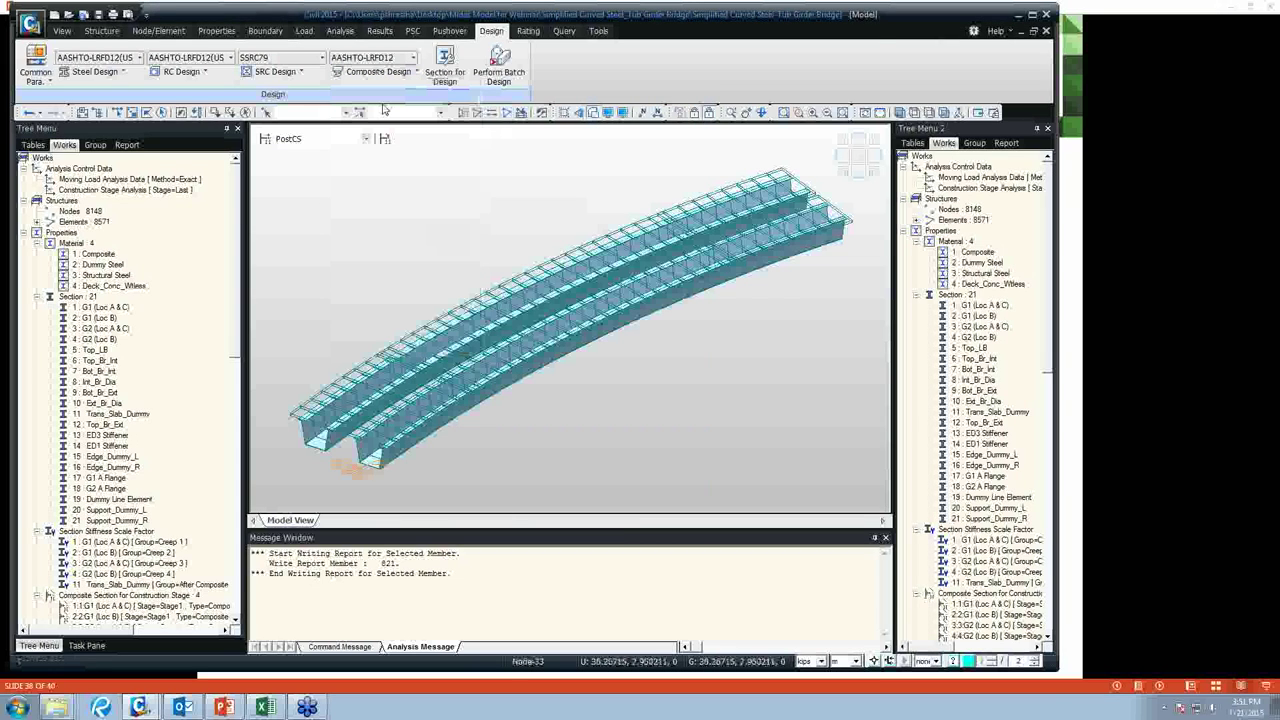
left_click(451, 197)
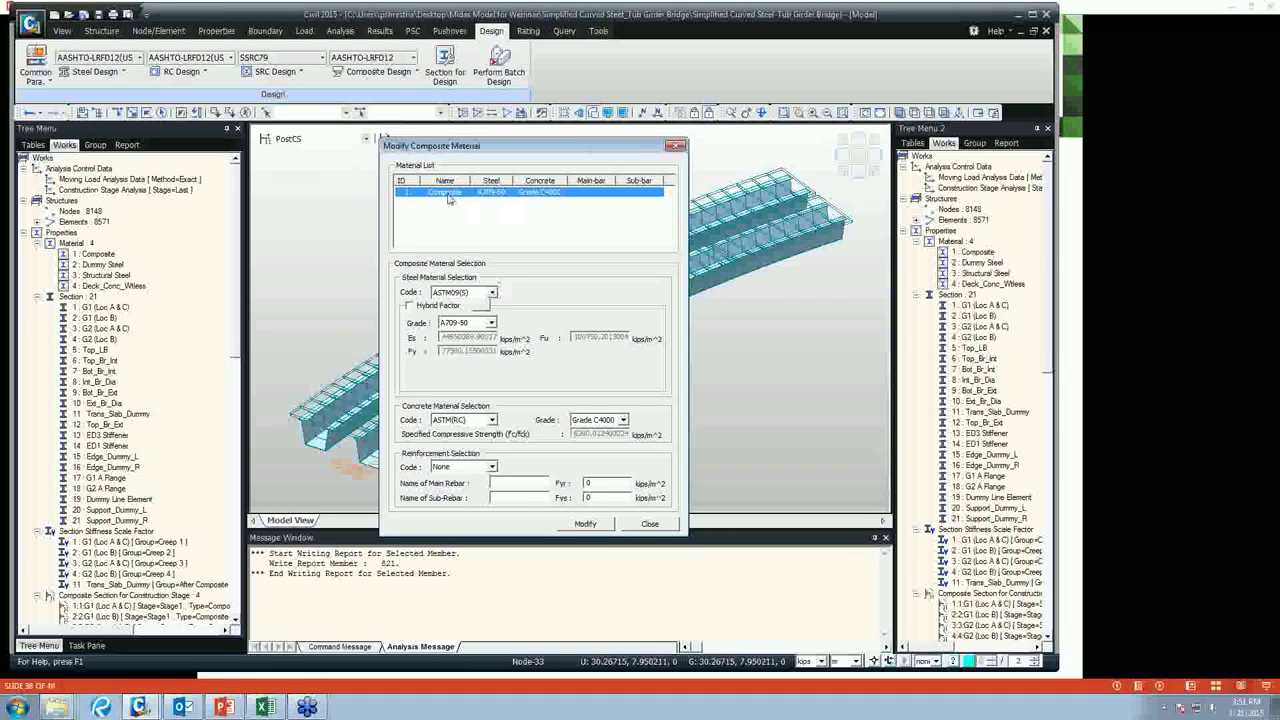
left_click(491, 293)
left_click(646, 527)
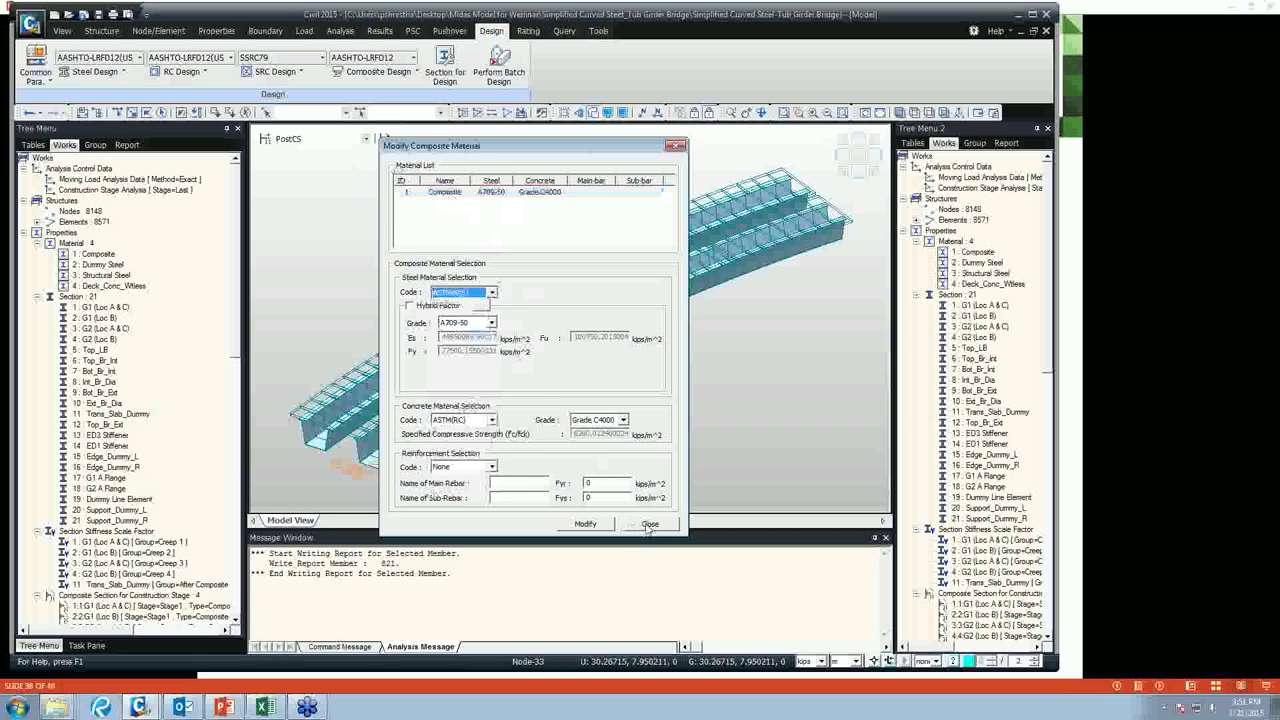
left_click(650, 524)
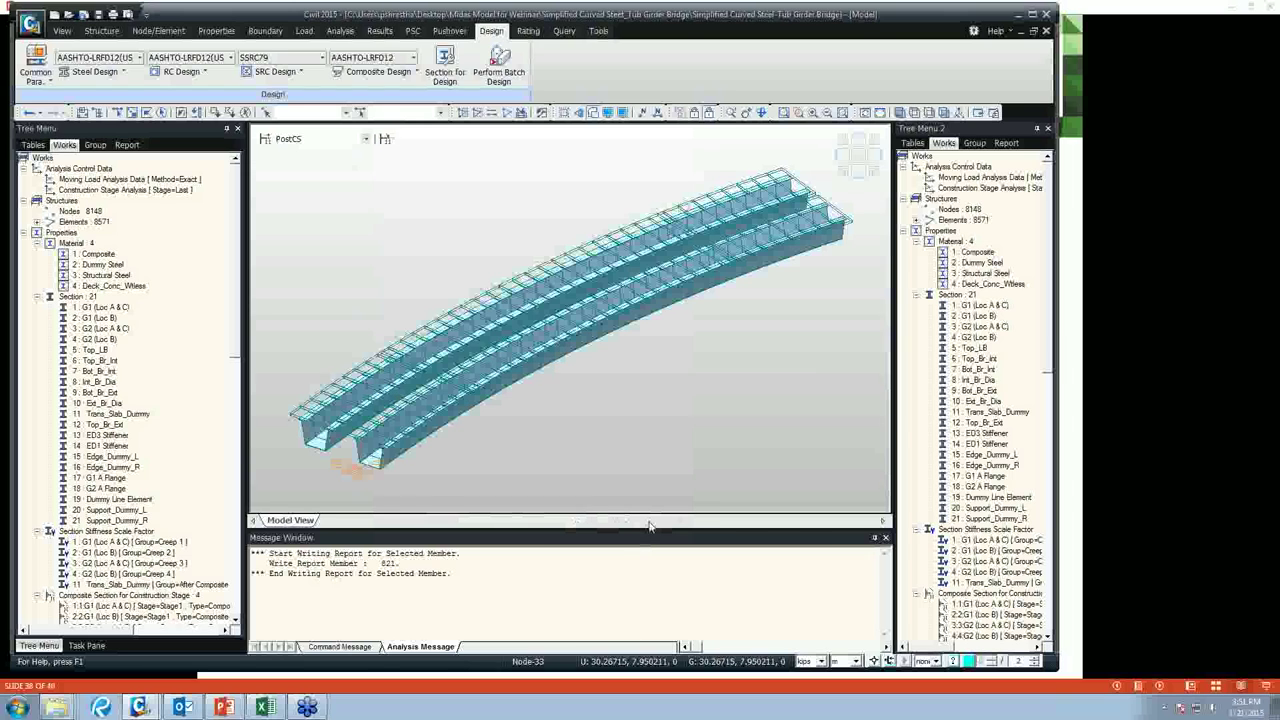
Review how load combinations are assigned to the strength, service and fatigue limit states for composite design, and cancel without changes.
left_click(378, 72)
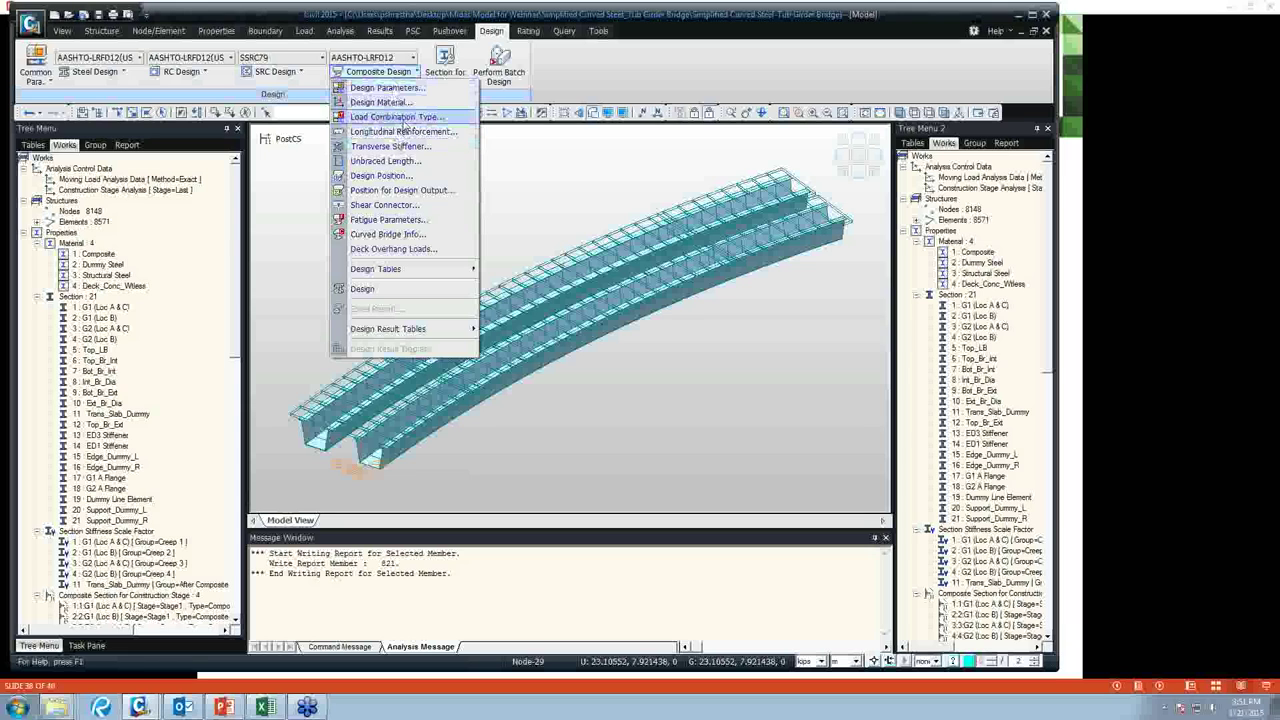
left_click(403, 120)
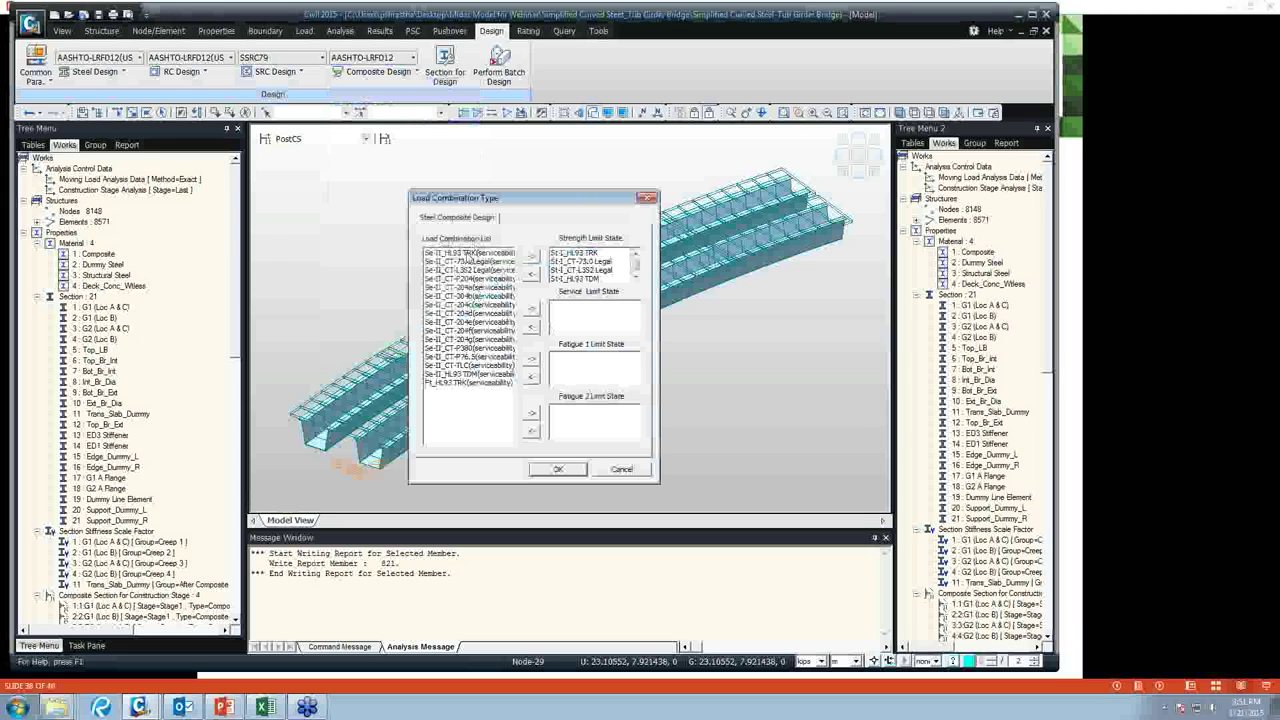
left_click(452, 262)
left_click(457, 256)
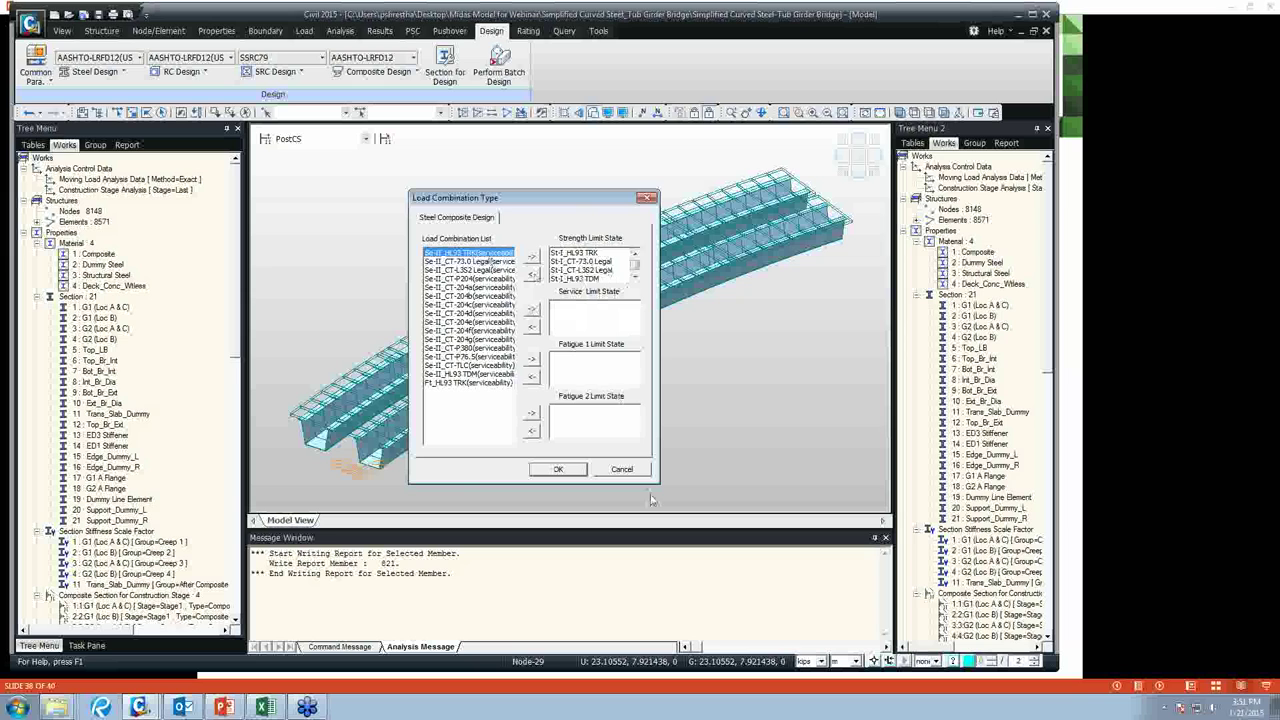
left_click(622, 470)
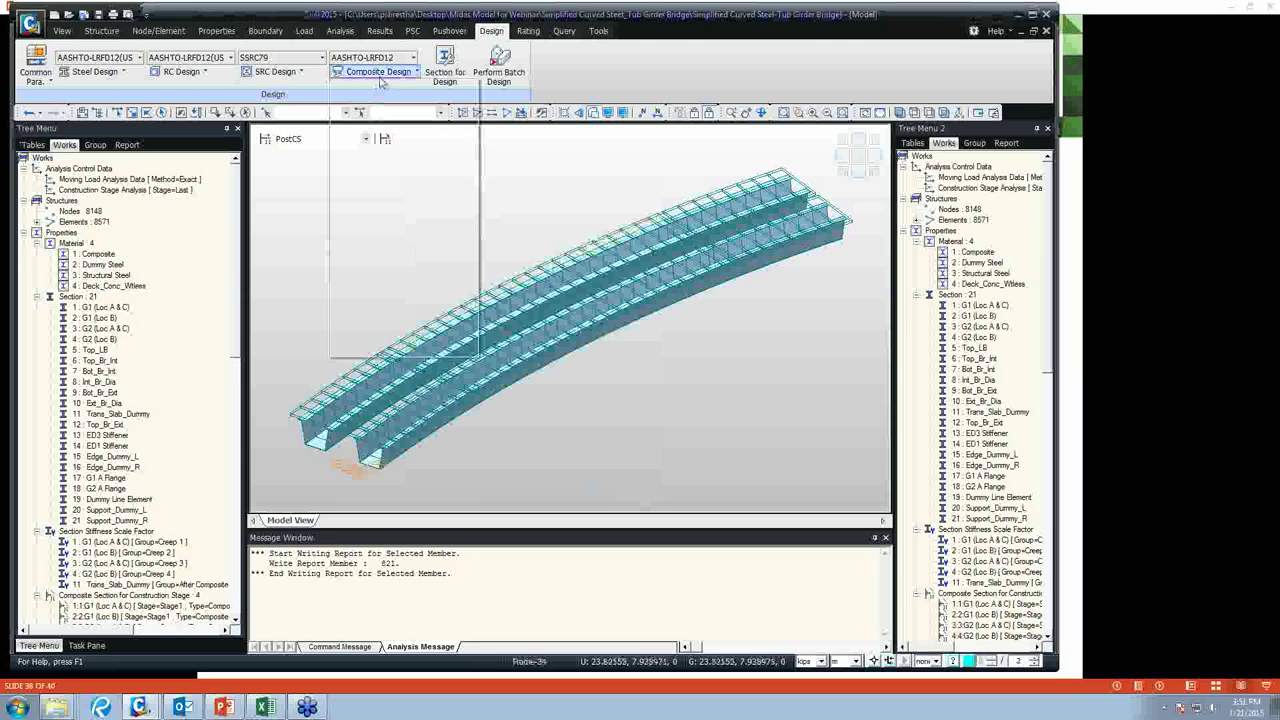
Run the composite steel girder design, save its Excel report as Design Simplified Curved Steel-Tub Girder Bridge, and open the file.
left_click(378, 72)
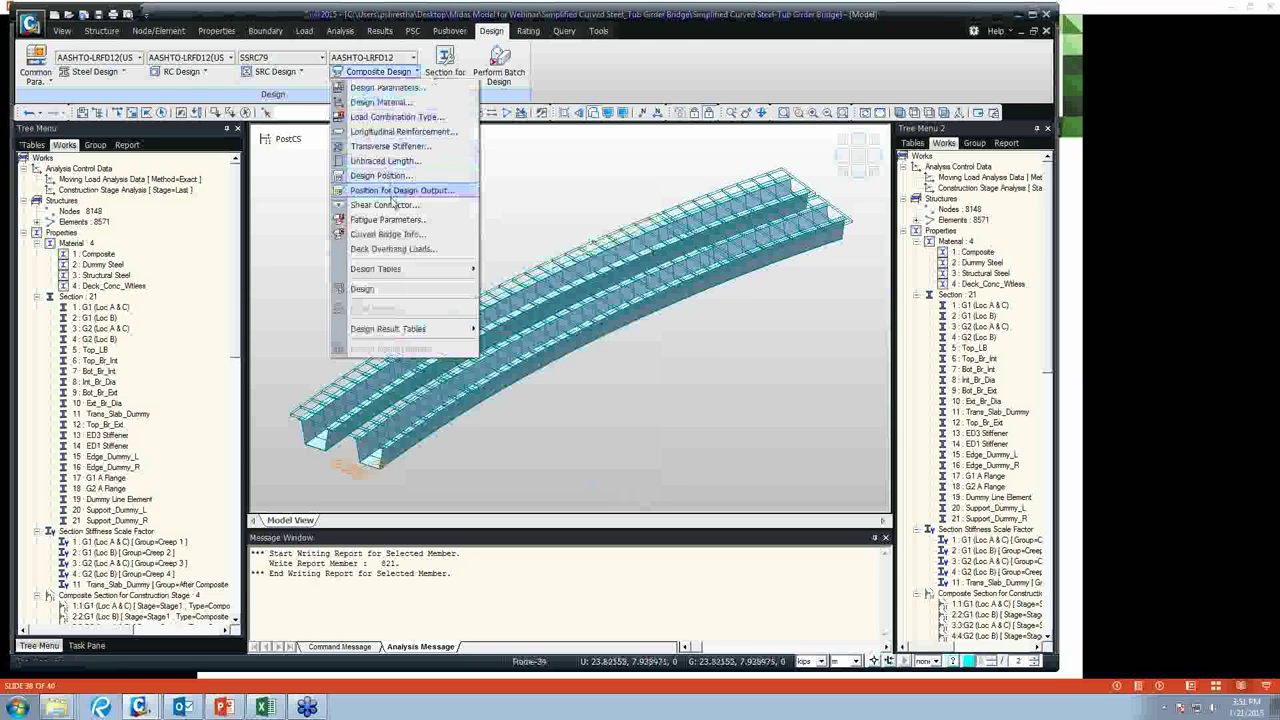
left_click(396, 290)
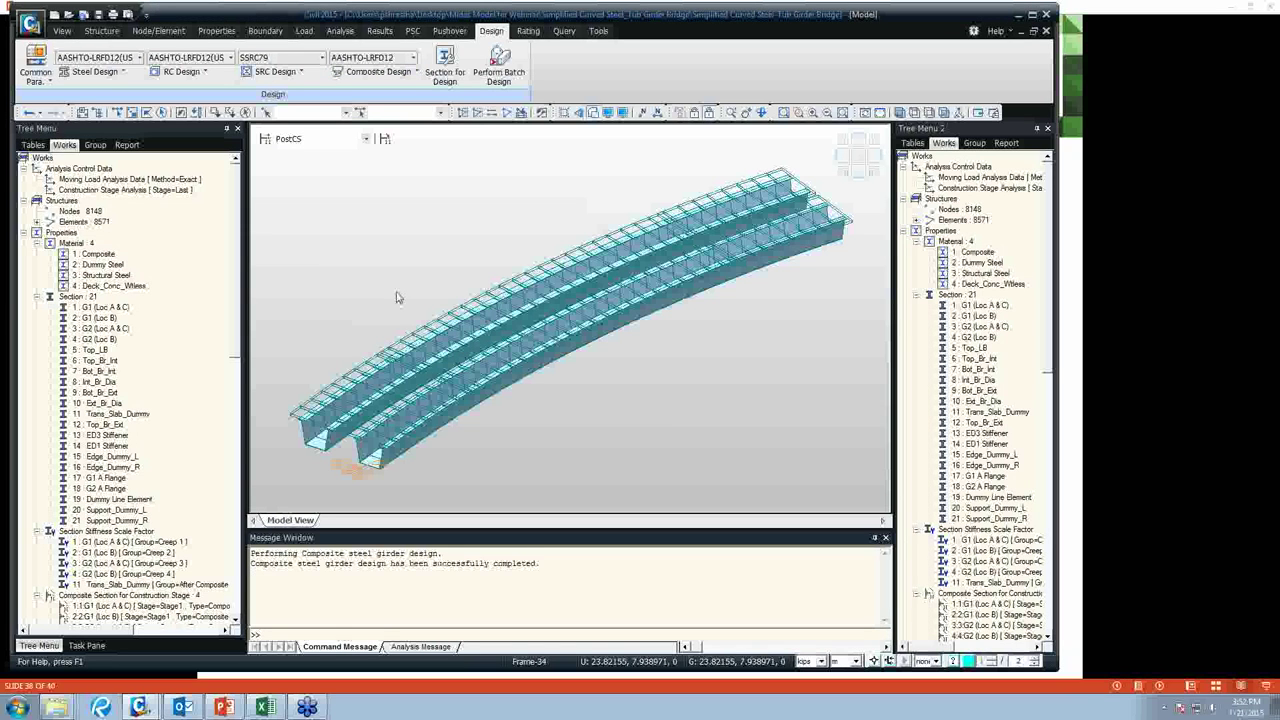
left_click(406, 77)
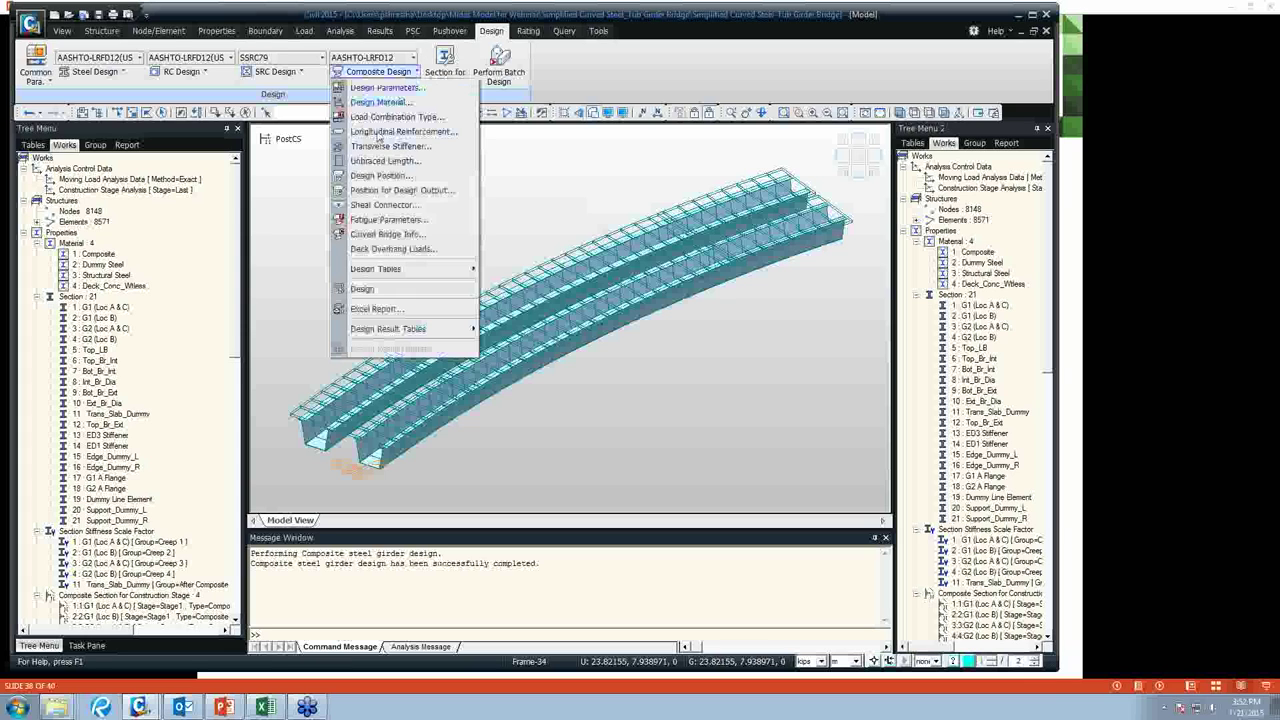
left_click(375, 308)
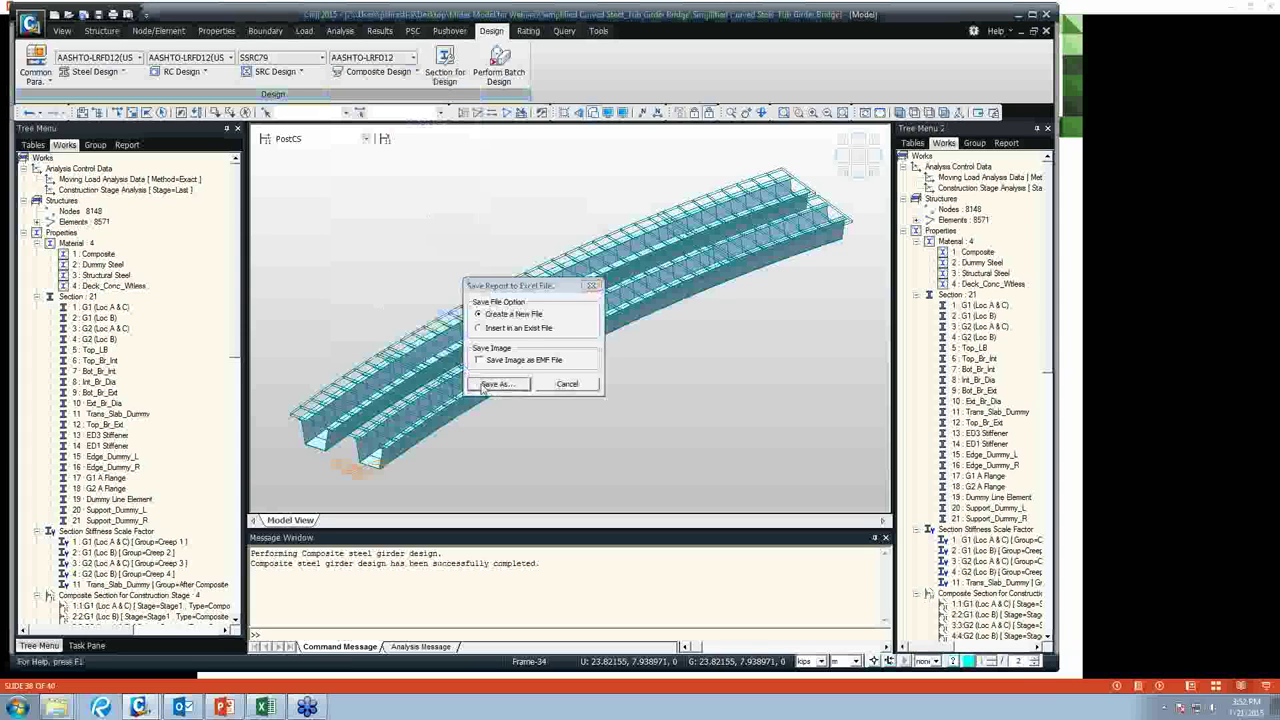
left_click(487, 383)
left_click(490, 312)
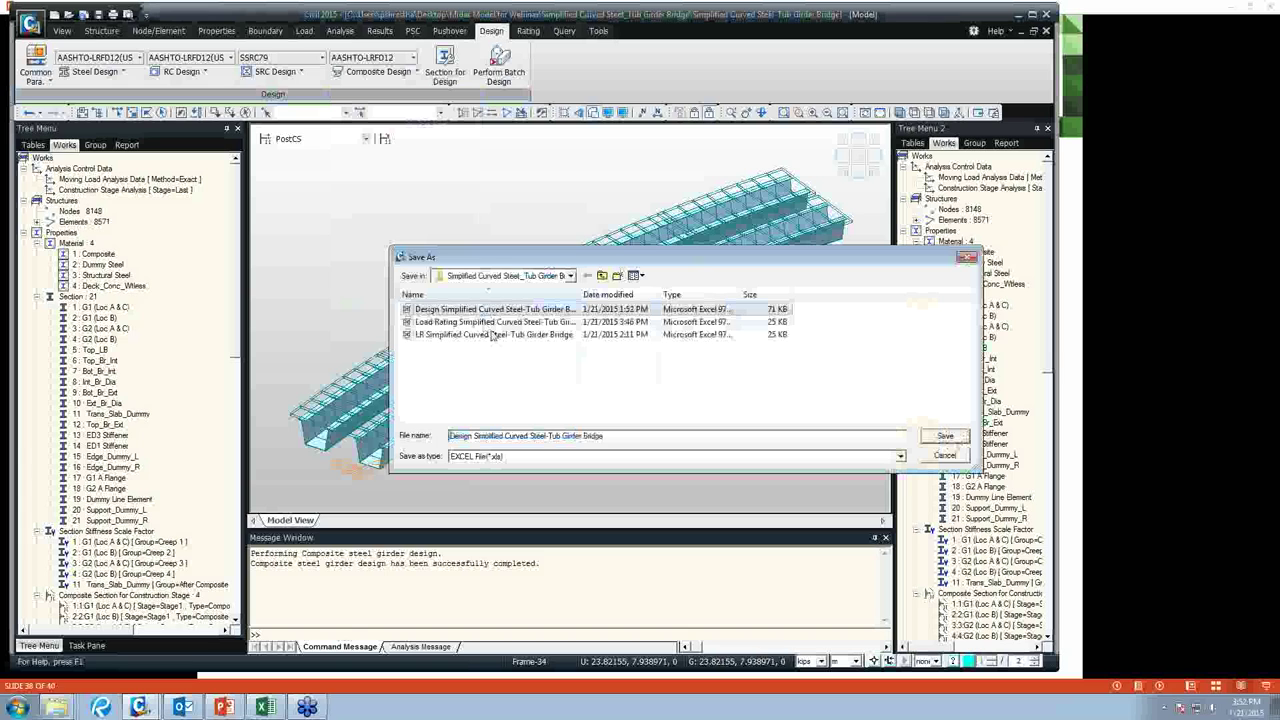
left_click(506, 312)
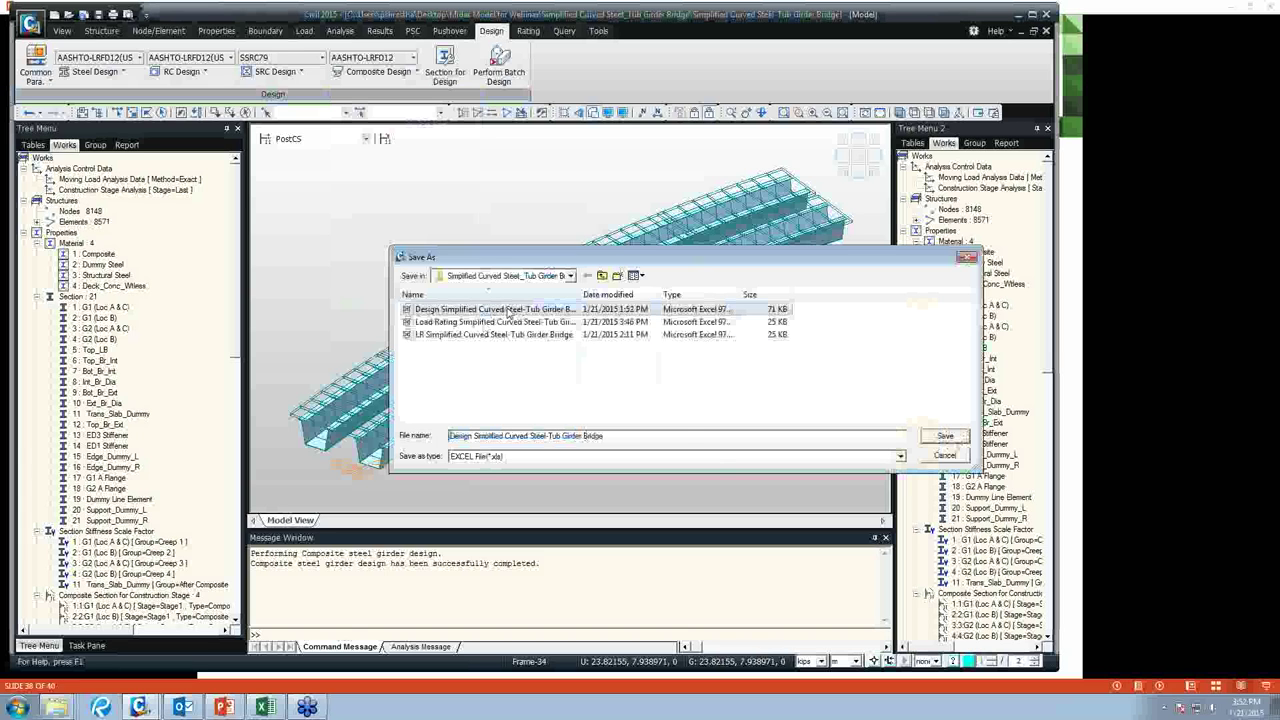
left_click(943, 437)
left_click(697, 365)
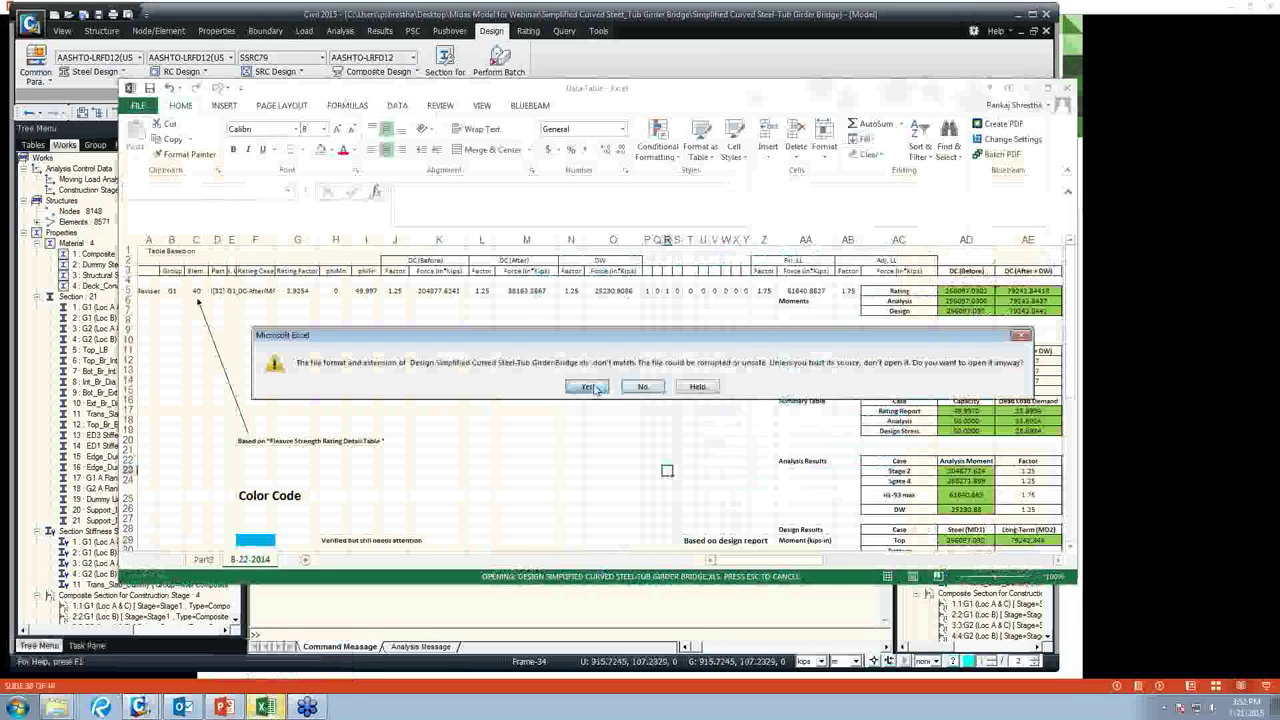
left_click(587, 386)
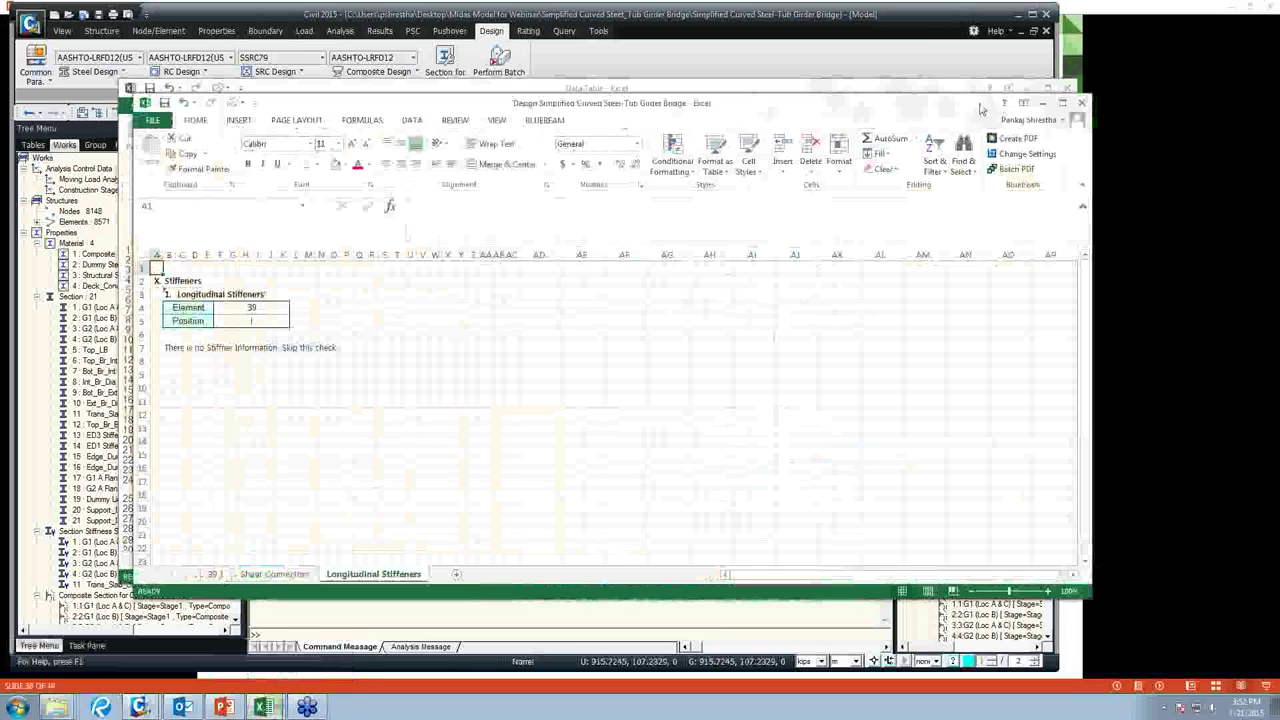
Show the element 39 design sheet in the Excel report and maximize the workbook window.
left_click(214, 574)
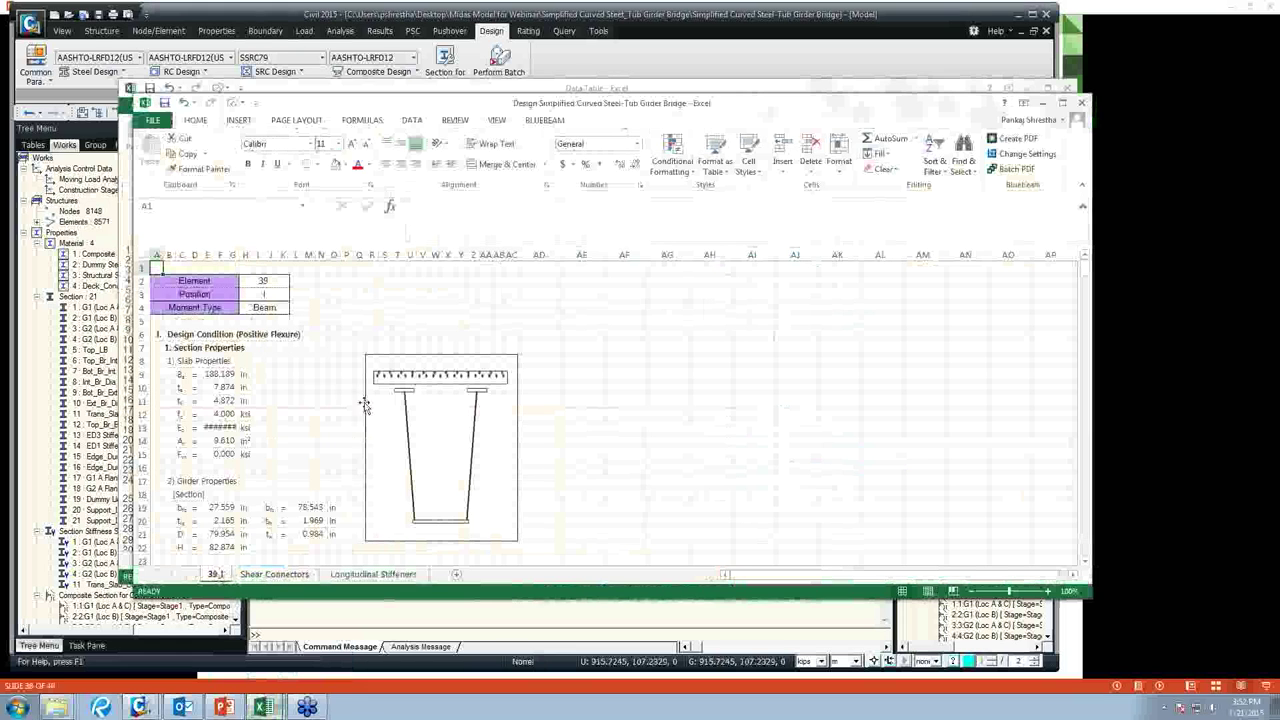
left_click_drag(800, 103, 695, 35)
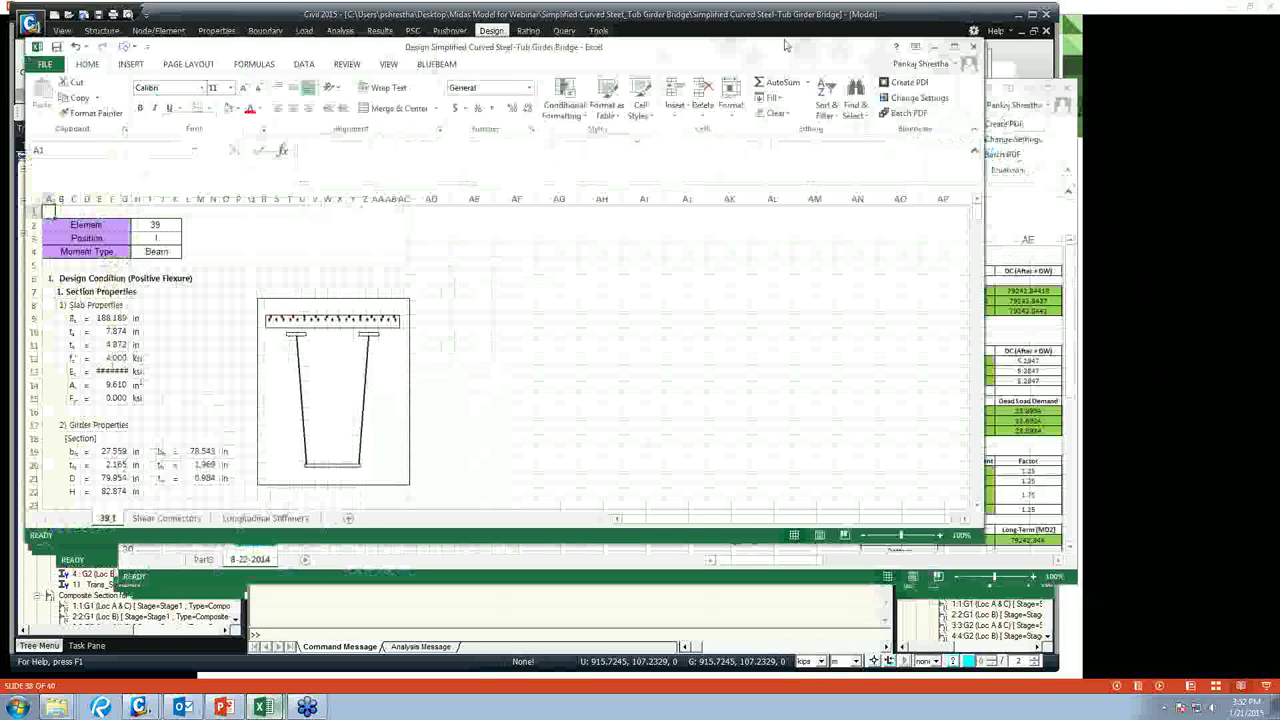
left_click(632, 370)
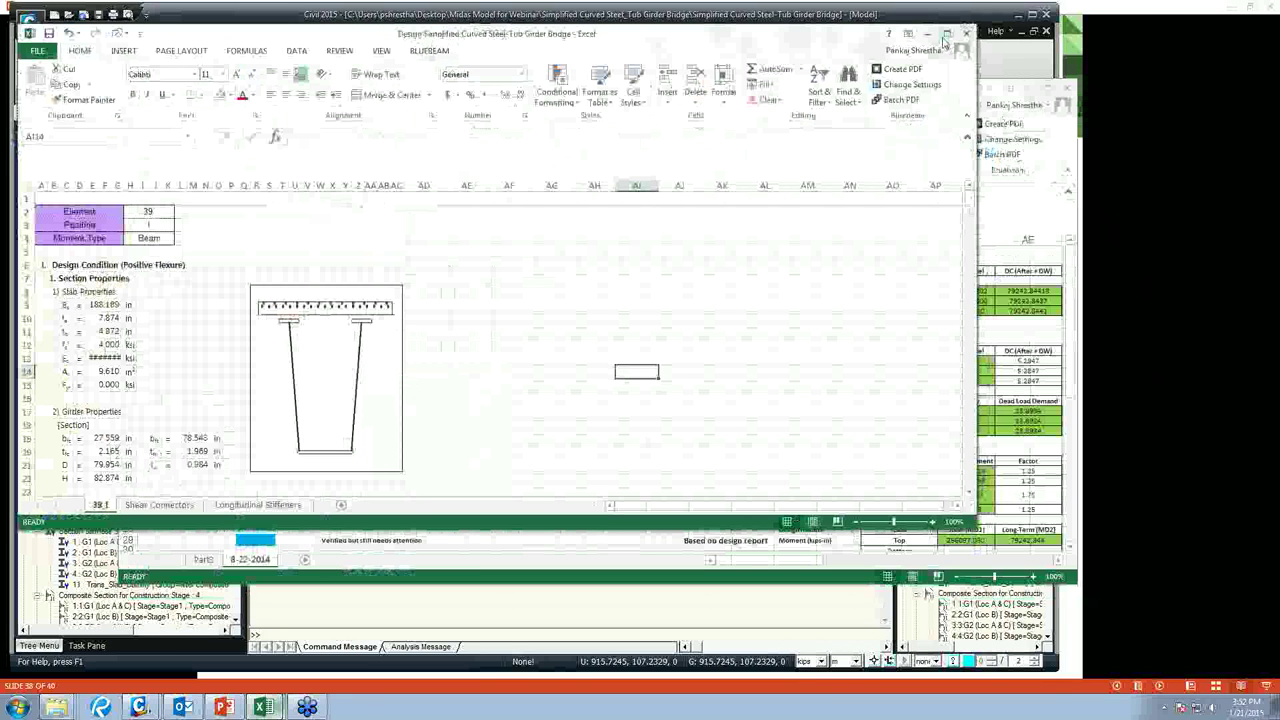
left_click(946, 33)
left_click(533, 412)
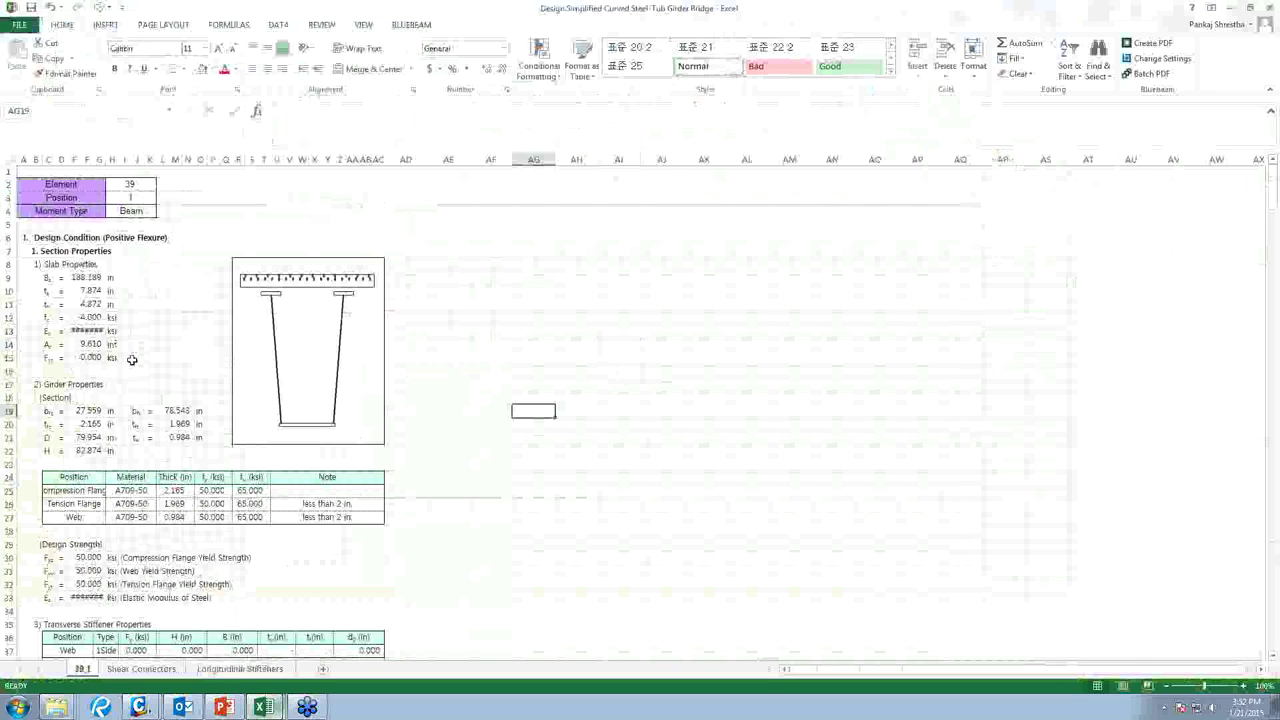
Examine the element 39 section properties, cross-section proportions and flexural resistance checks, and return from Excel to midas Civil.
scroll(131, 360, "down", 9)
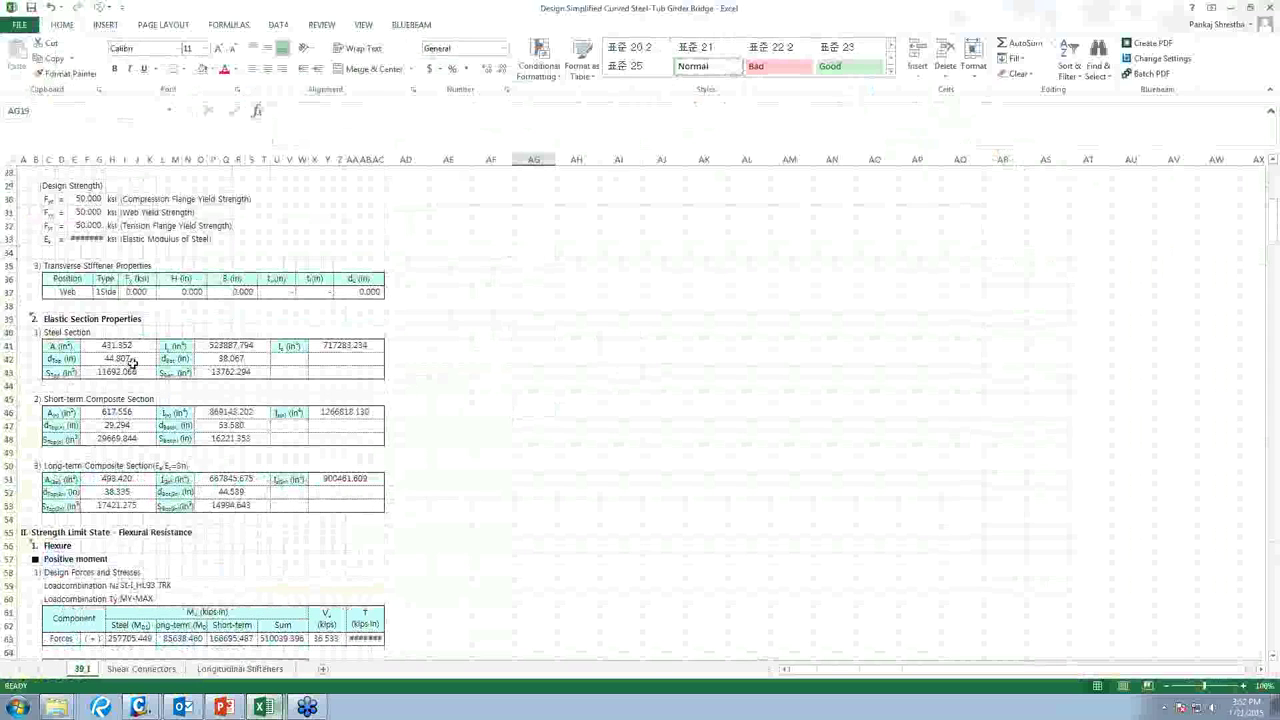
scroll(131, 360, "up", 9)
scroll(148, 363, "down", 15)
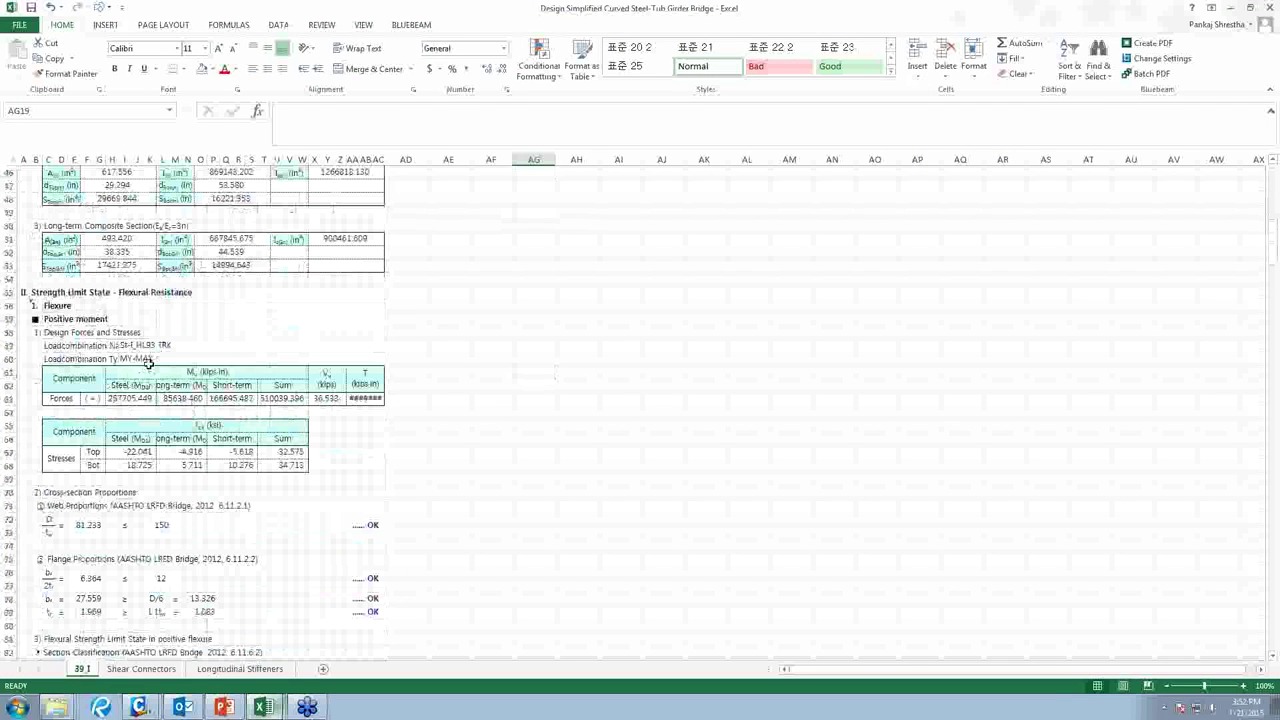
scroll(148, 363, "down", 4)
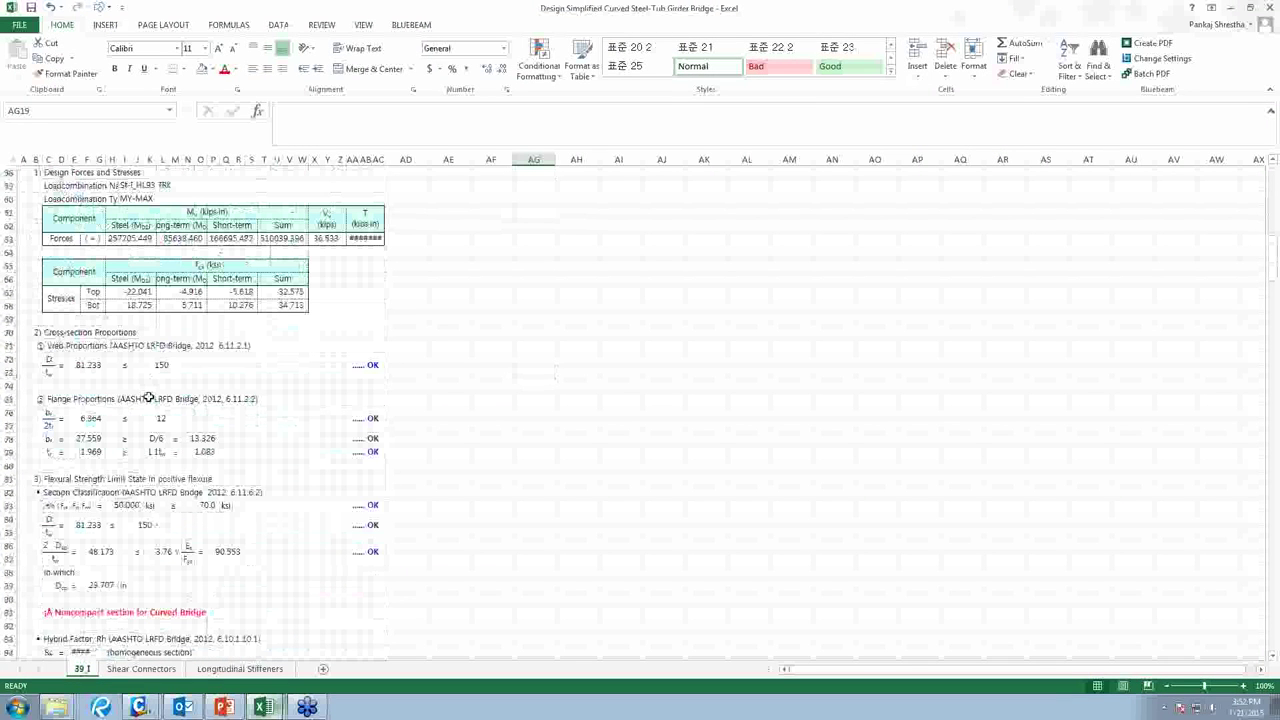
scroll(151, 393, "down", 9)
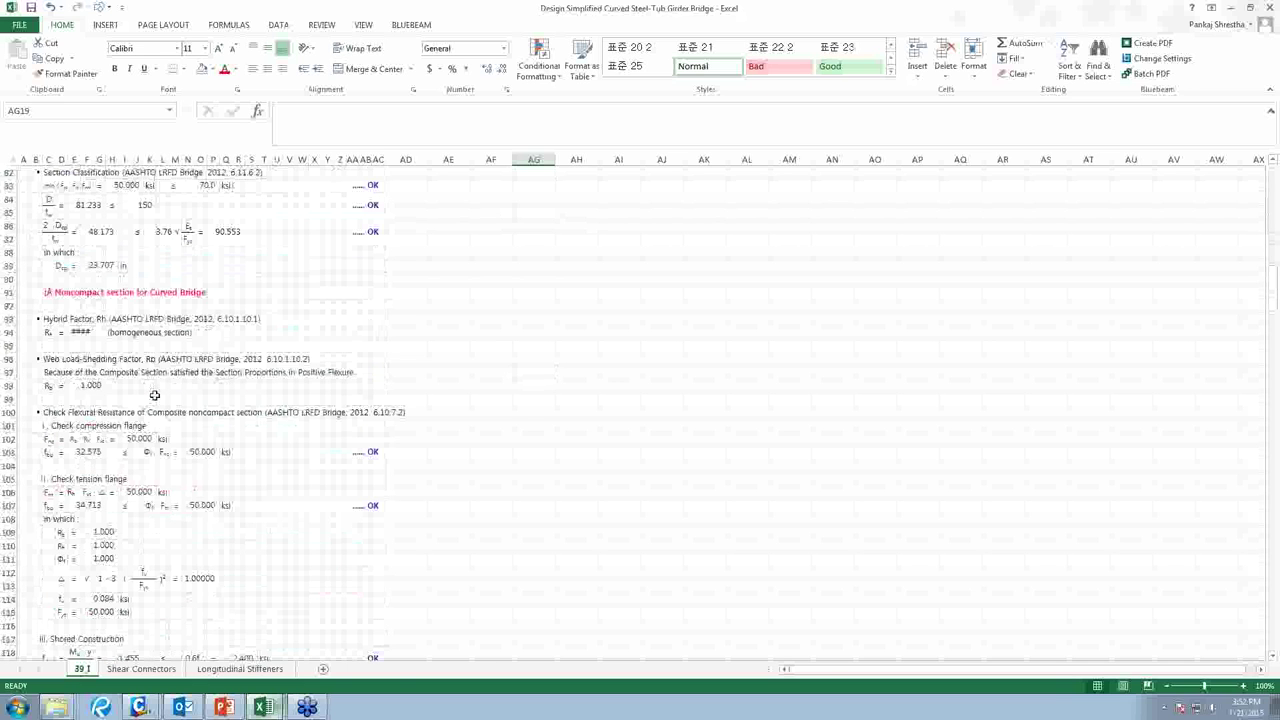
left_click(286, 386)
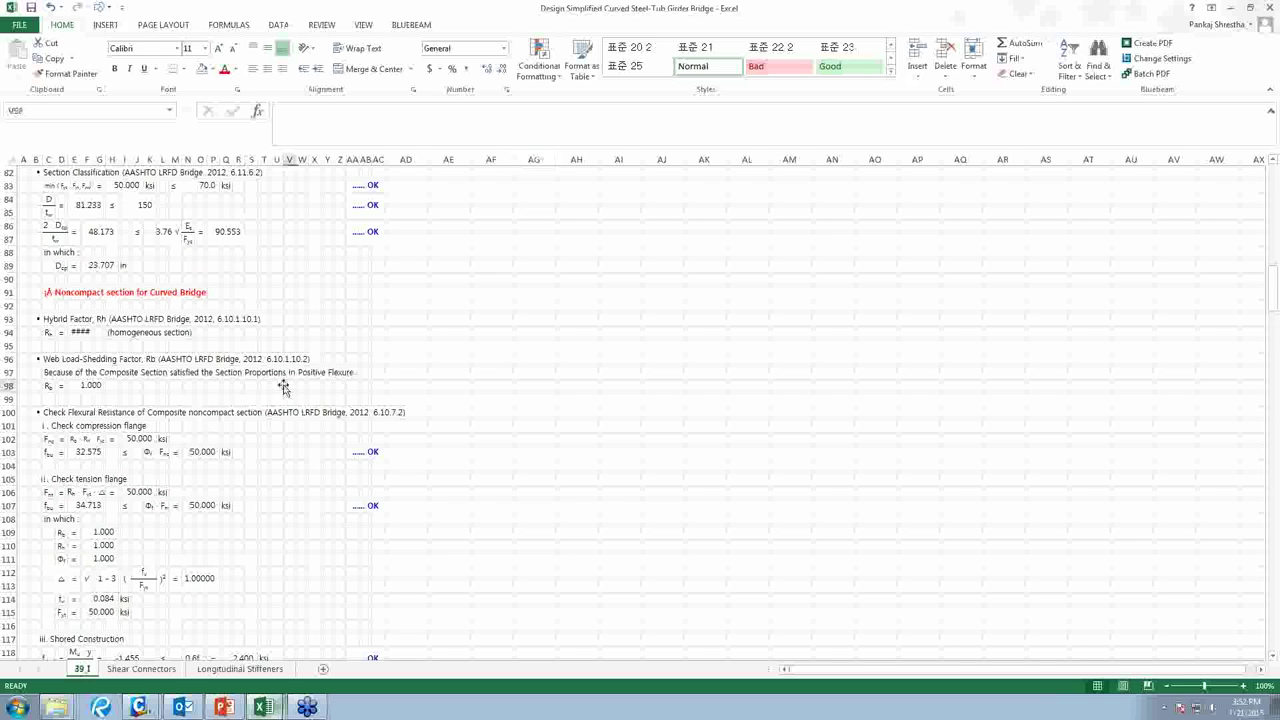
scroll(249, 411, "down", 13)
scroll(249, 411, "down", 4)
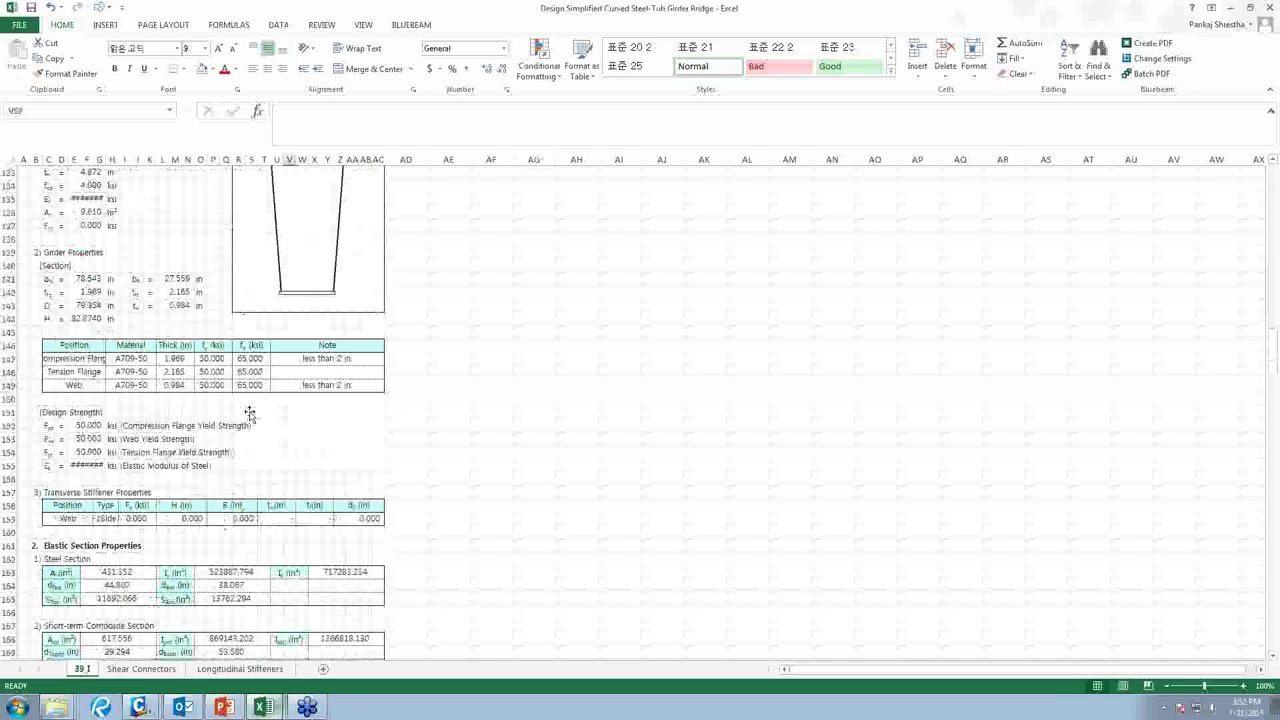
scroll(249, 411, "down", 15)
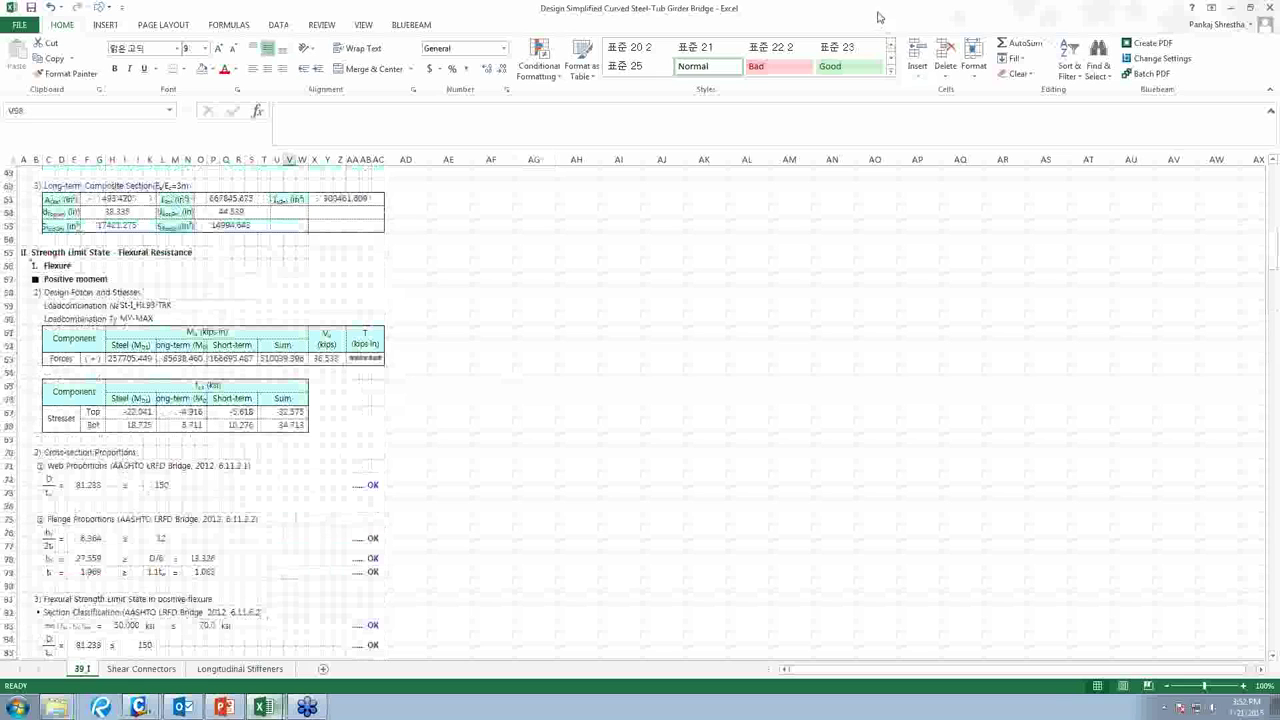
left_click_drag(862, 16, 803, 157)
left_click(892, 146)
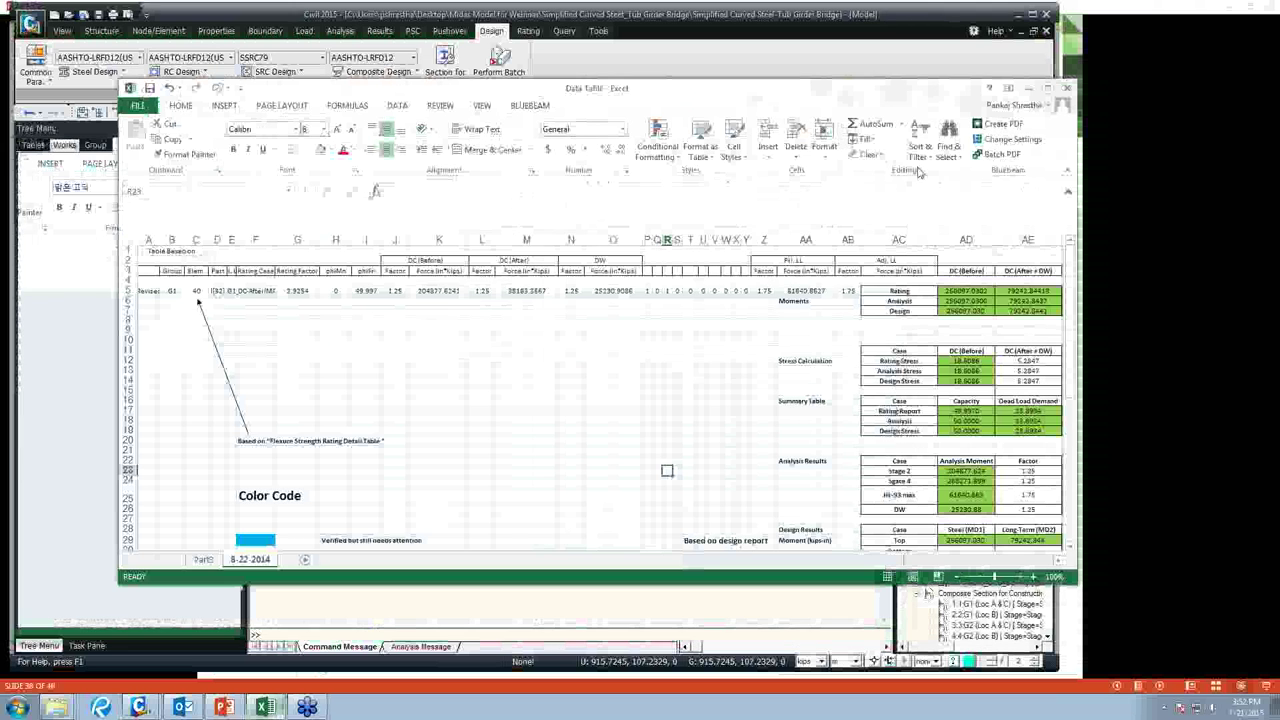
left_click(1028, 89)
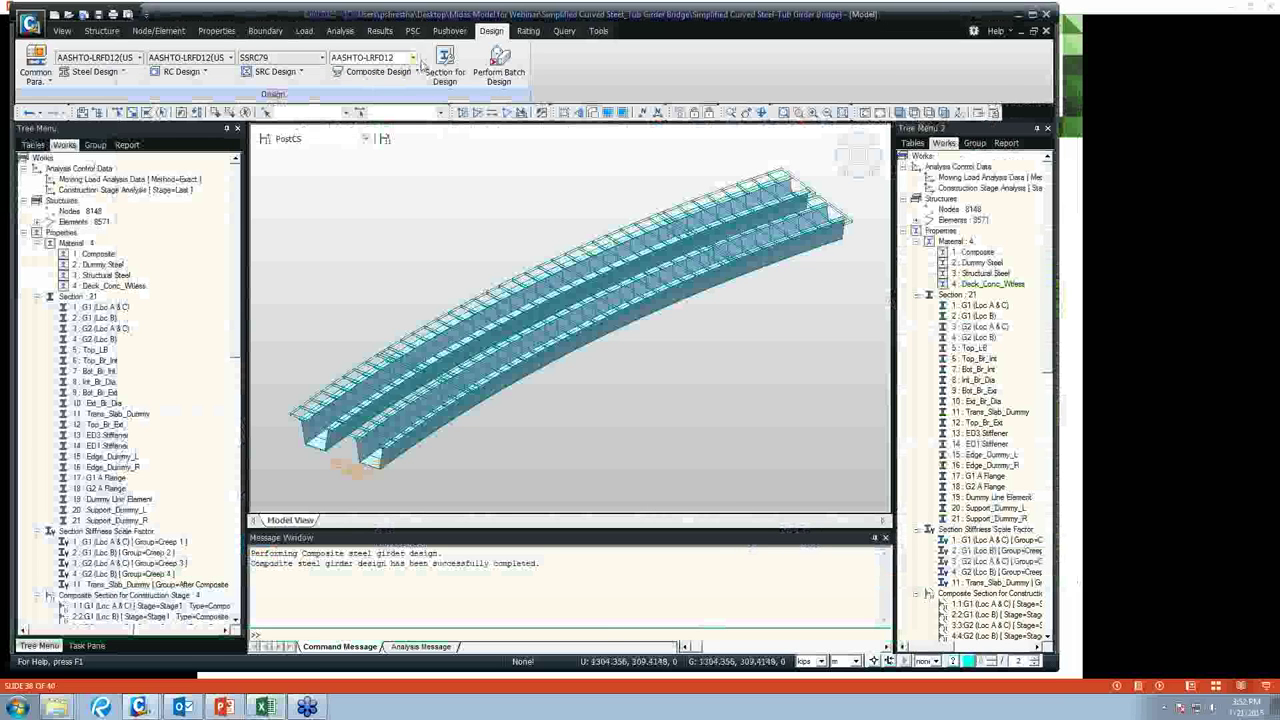
left_click(528, 31)
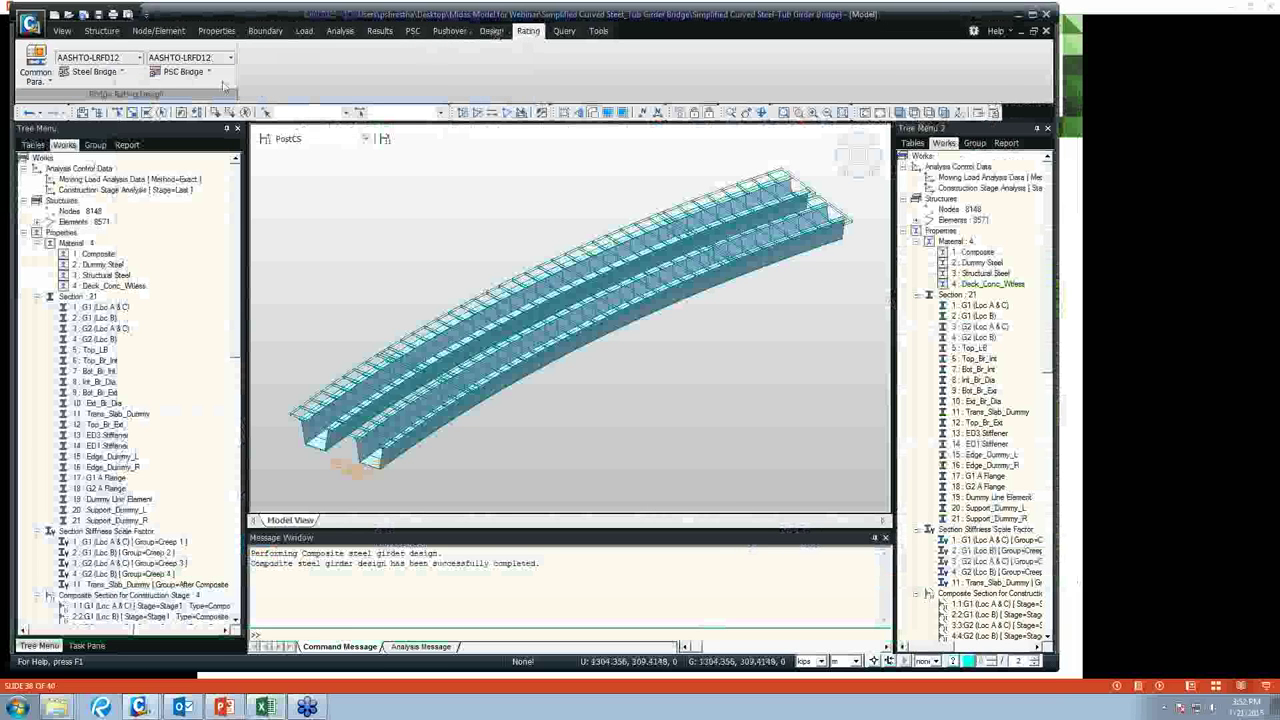
left_click(103, 73)
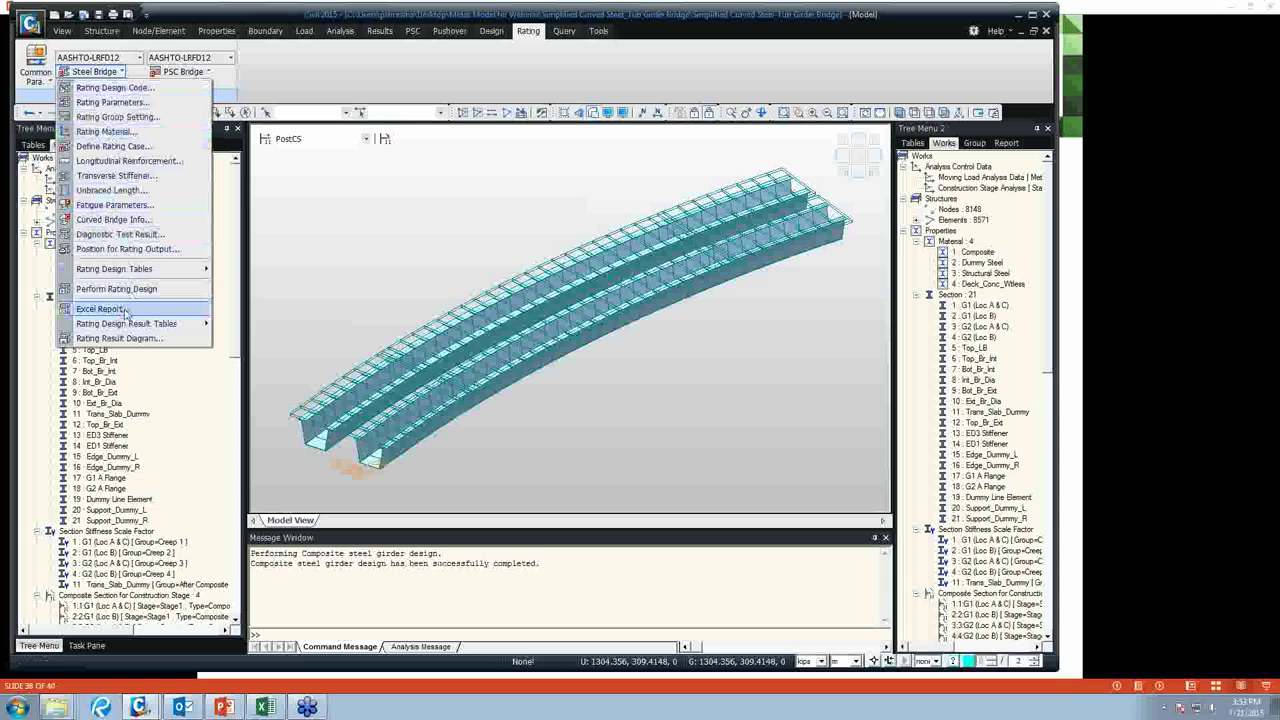
left_click(304, 88)
left_click(493, 32)
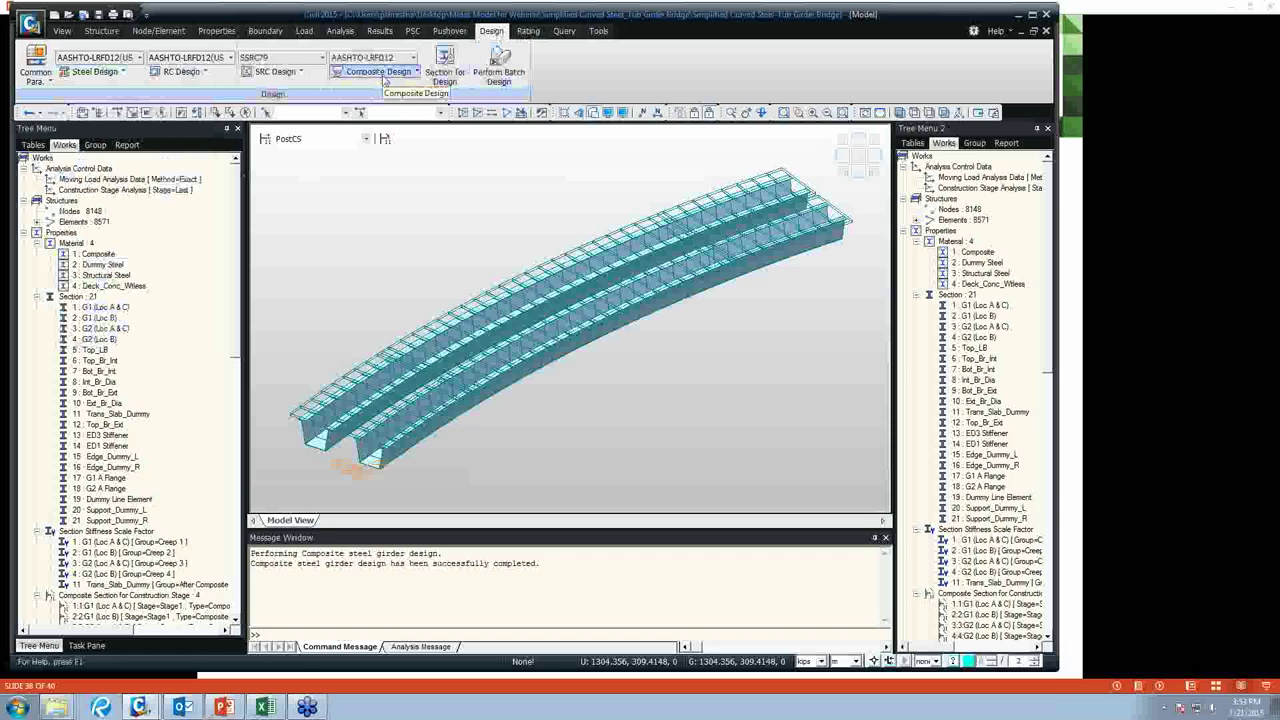
left_click(120, 76)
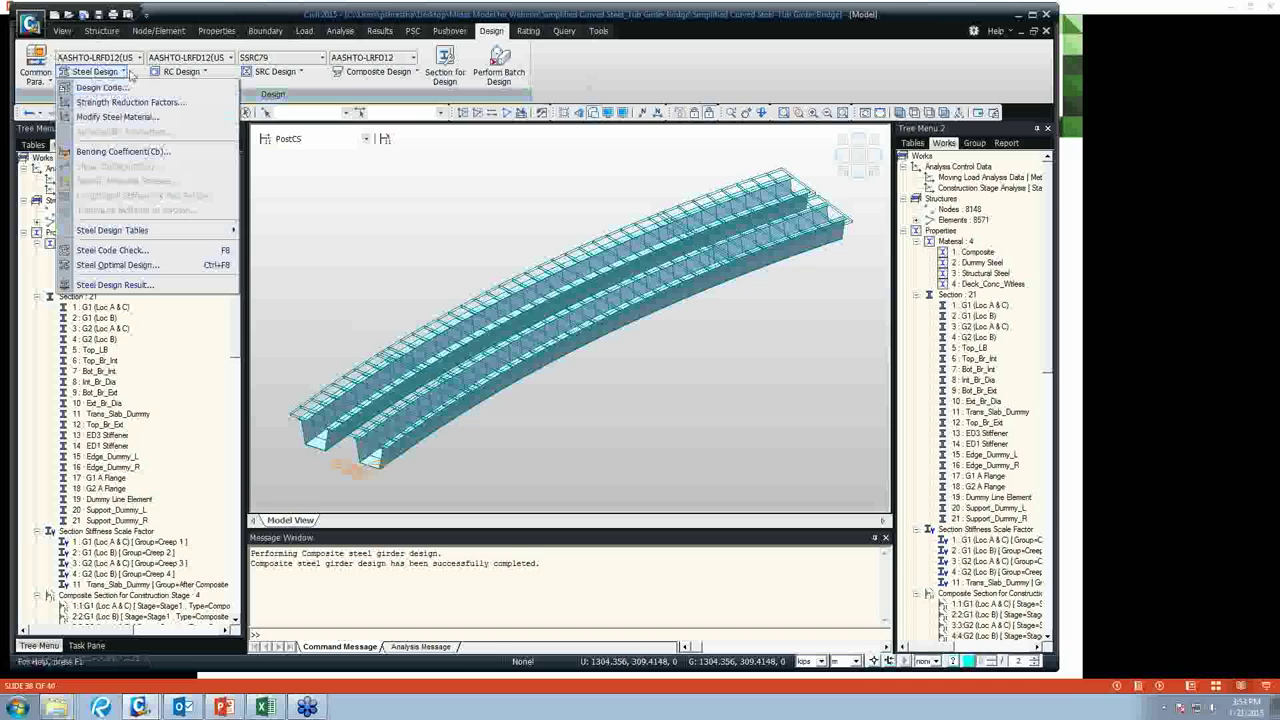
left_click(477, 67)
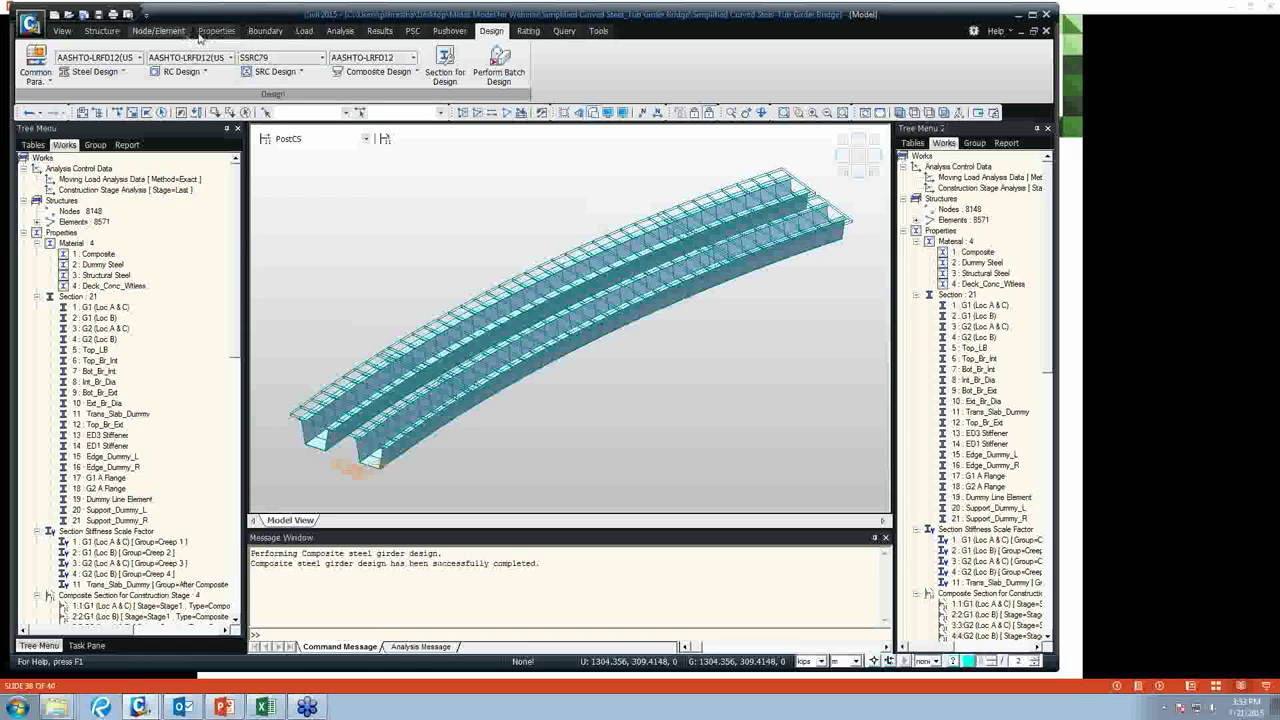
left_click(379, 30)
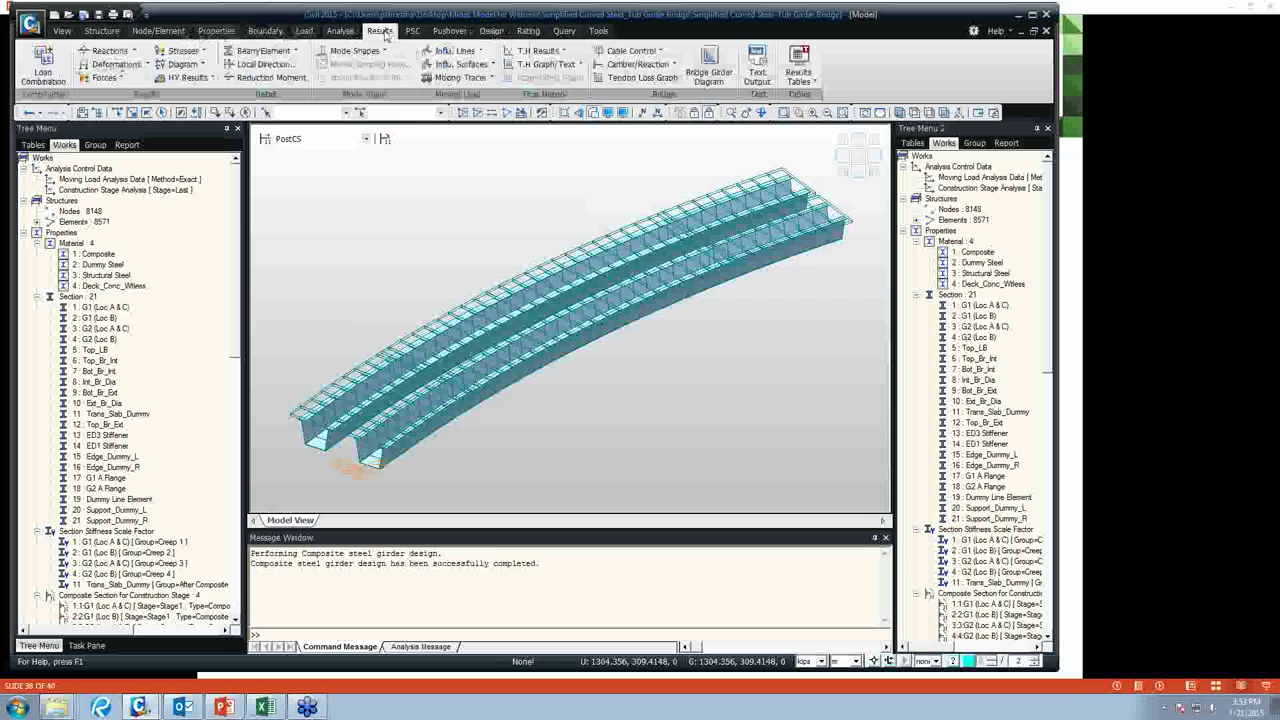
Activate the Box Girder CS structure group so that its nodes and elements are displayed in the model view.
left_click(197, 52)
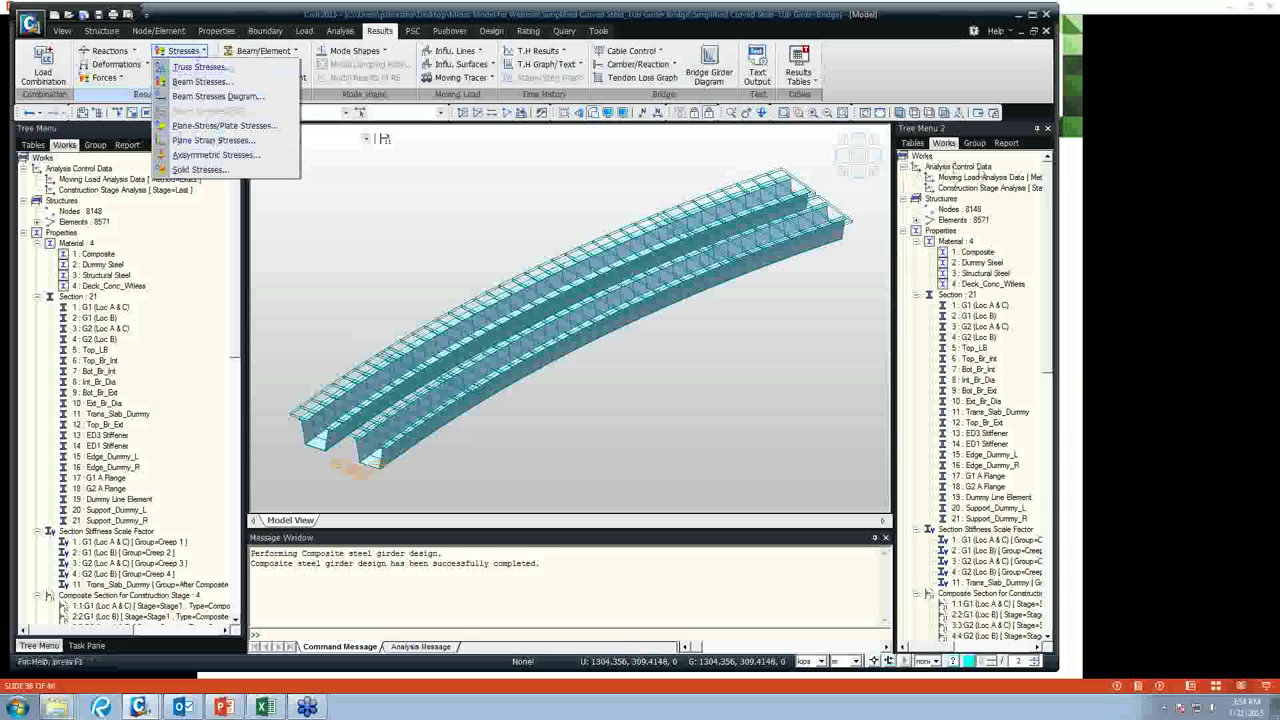
left_click(974, 143)
left_click(966, 178)
right_click(966, 178)
left_click(1003, 271)
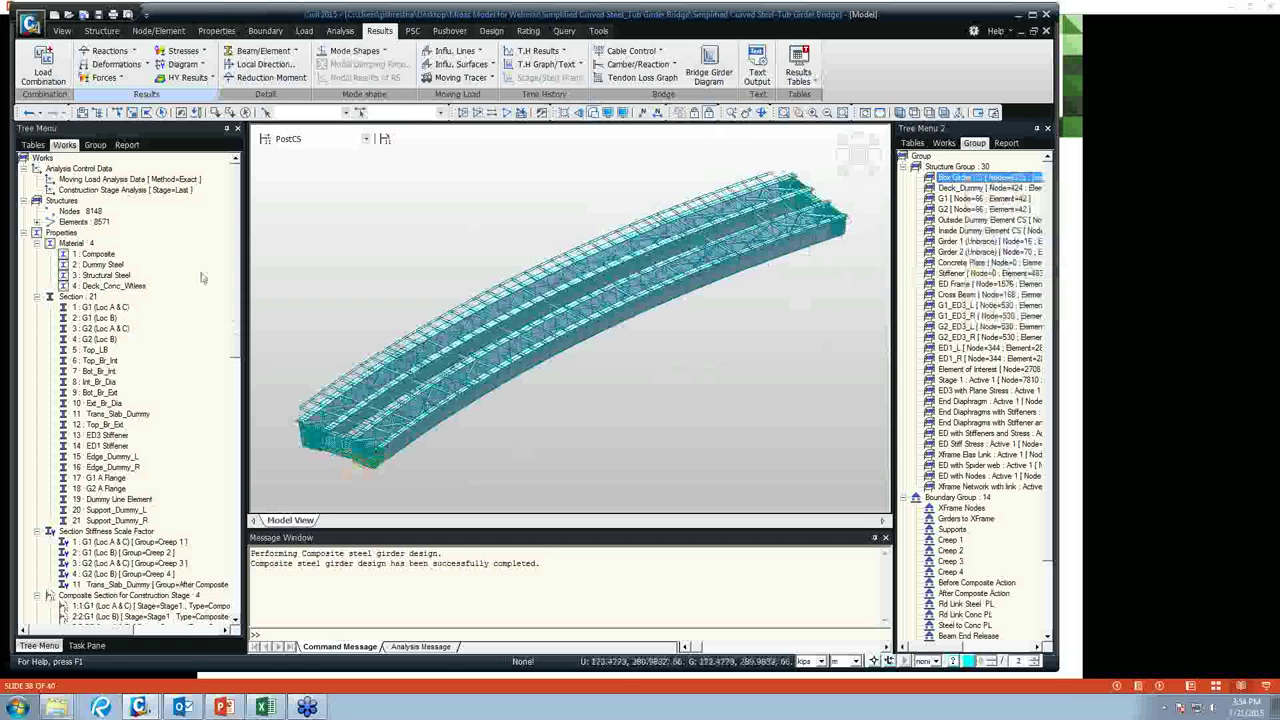
Display the effective (Sig-eff) plane-stress/plate stress contour for the CBmax: HL-93 TRK load combination.
left_click(196, 58)
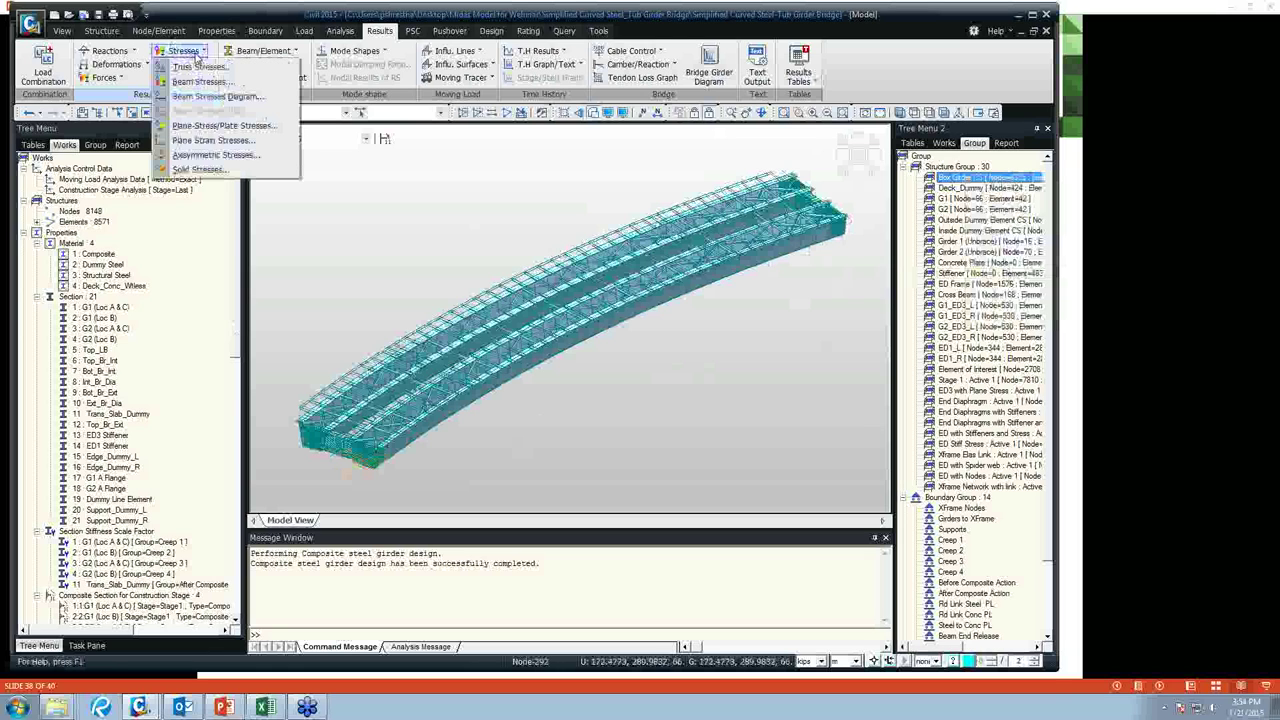
left_click(197, 127)
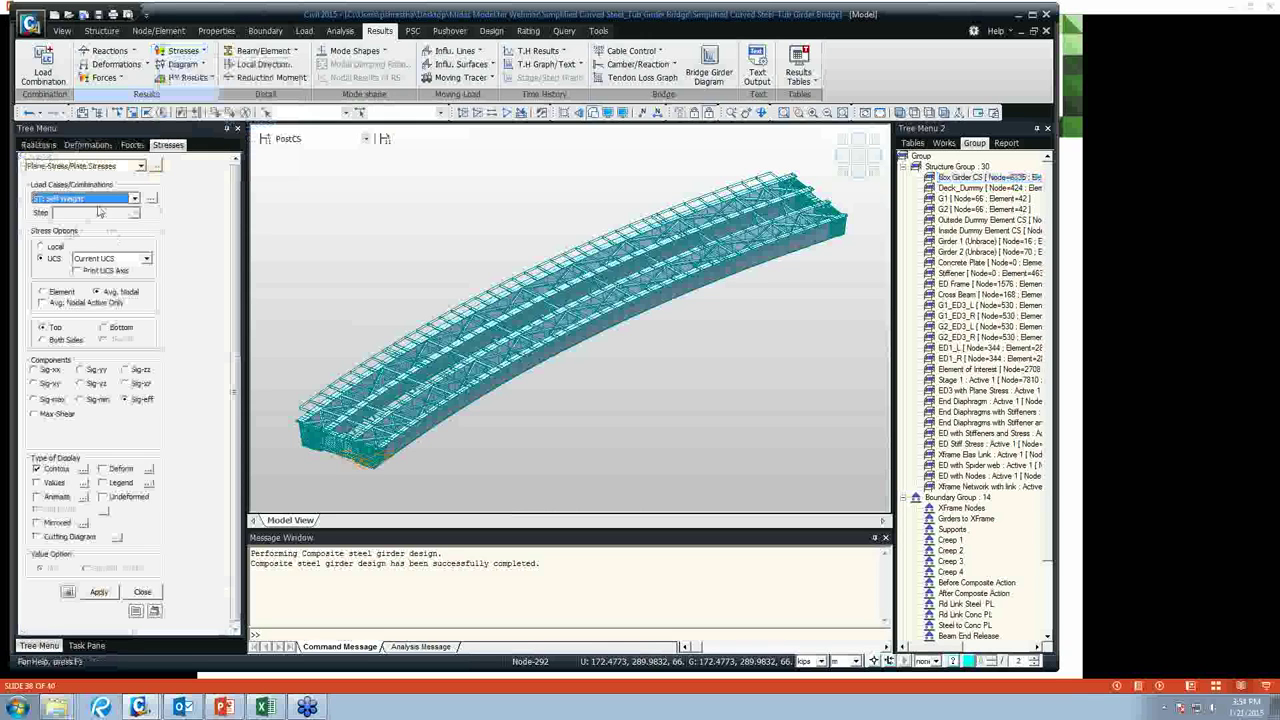
left_click(134, 200)
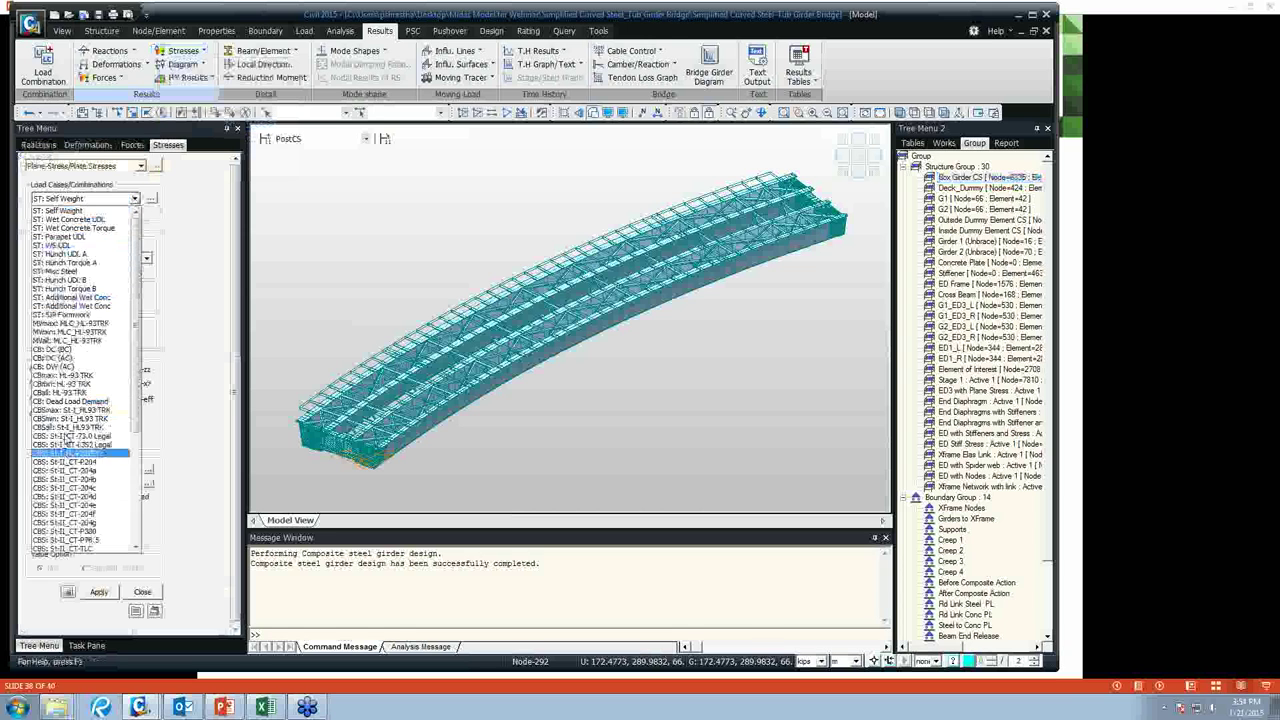
left_click(70, 381)
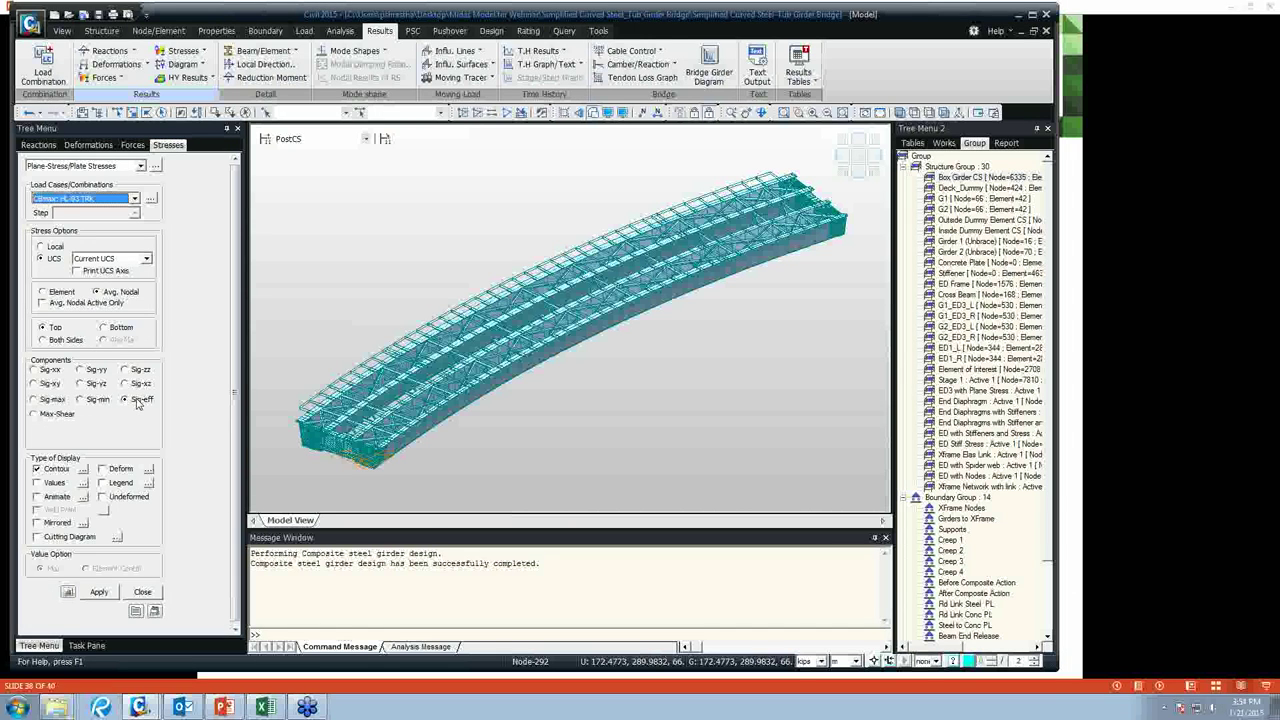
left_click(100, 593)
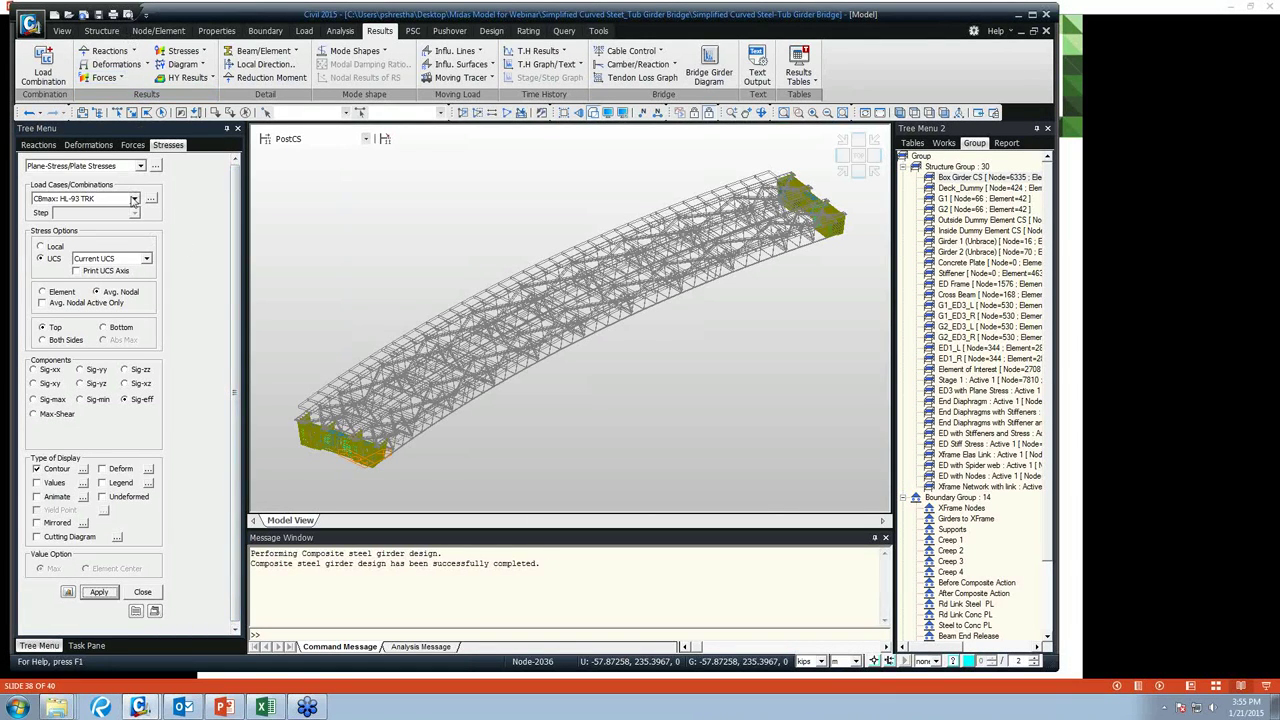
Look through the load cases available for plate stresses, keep the current one, and set the length unit to inches.
left_click(134, 199)
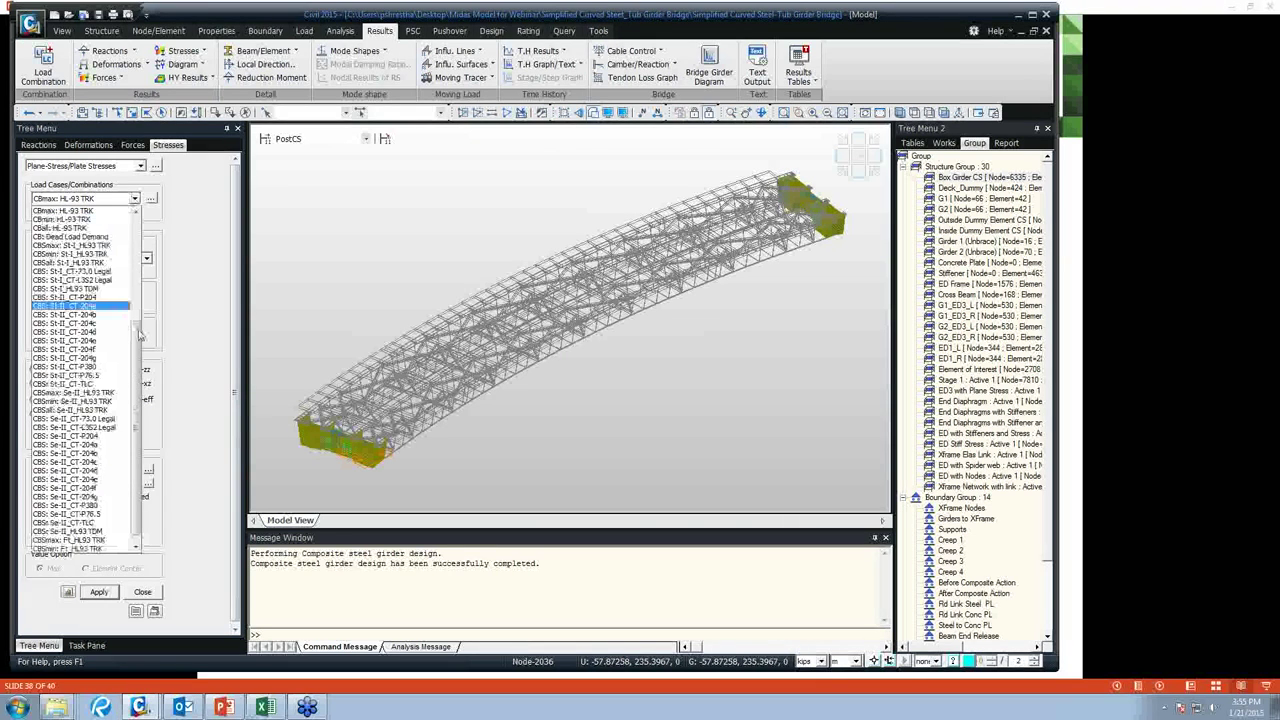
scroll(138, 325, "up", 6)
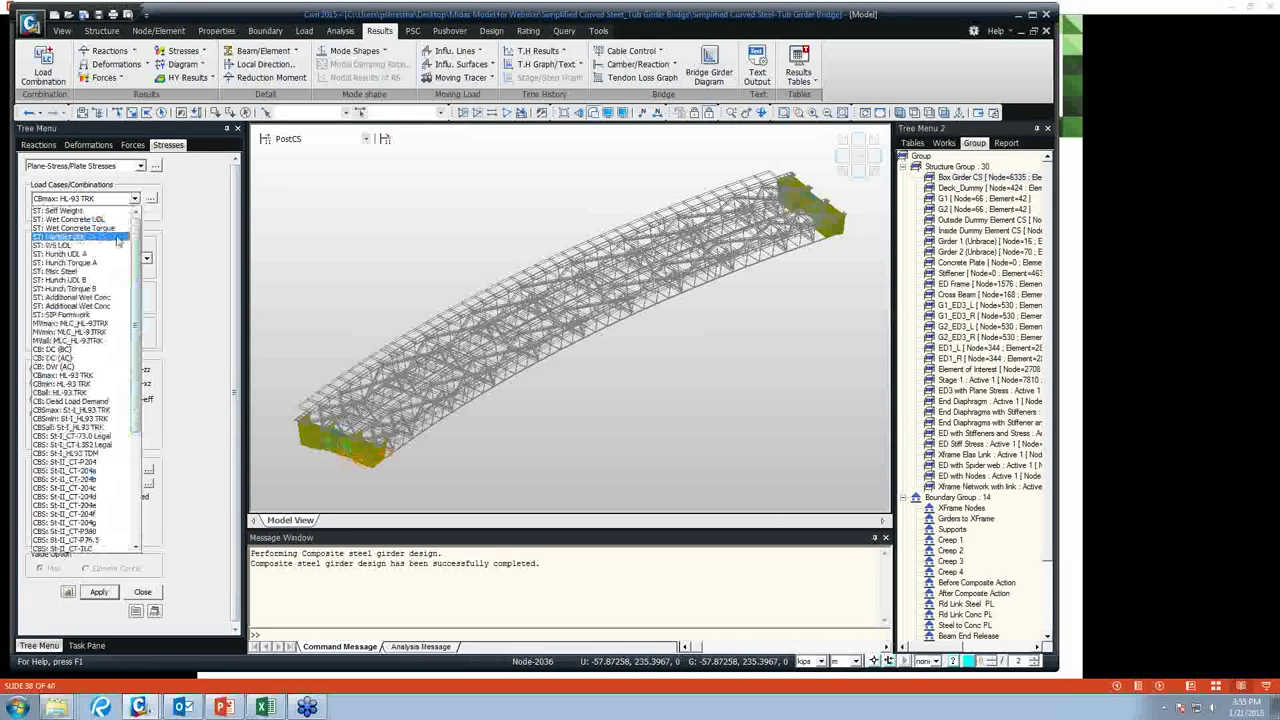
scroll(140, 252, "down", 3)
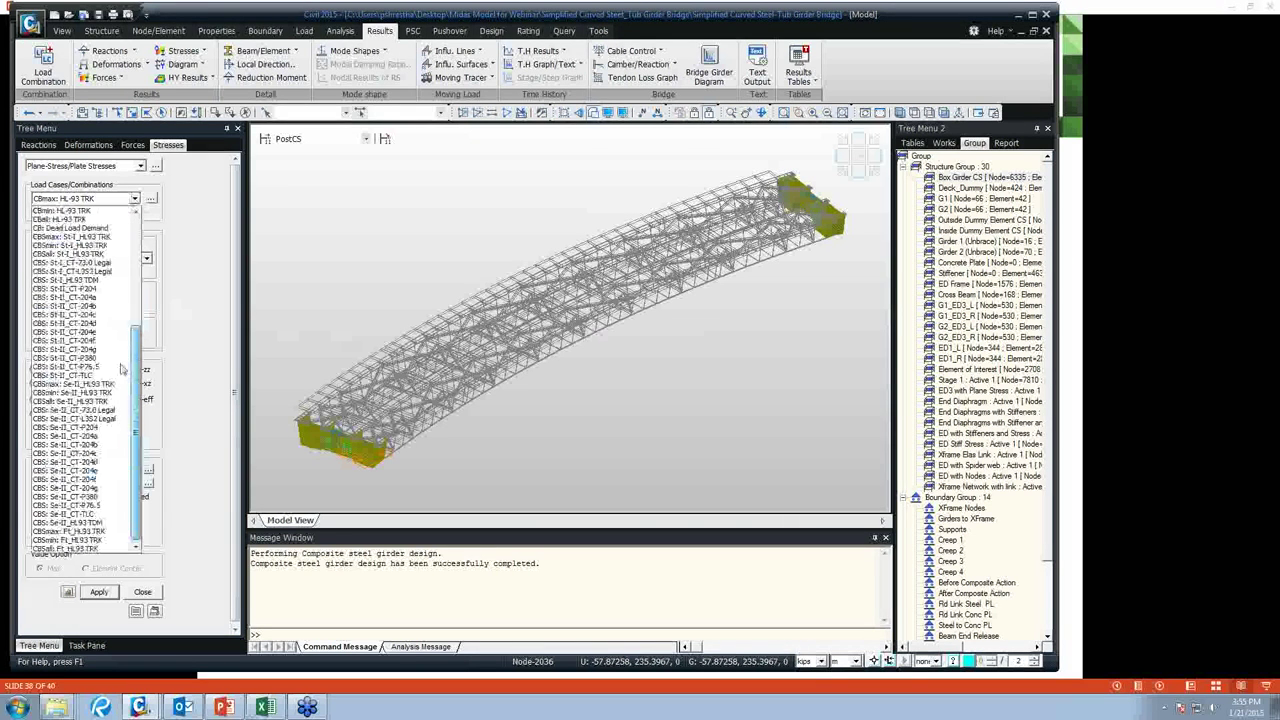
left_click(333, 281)
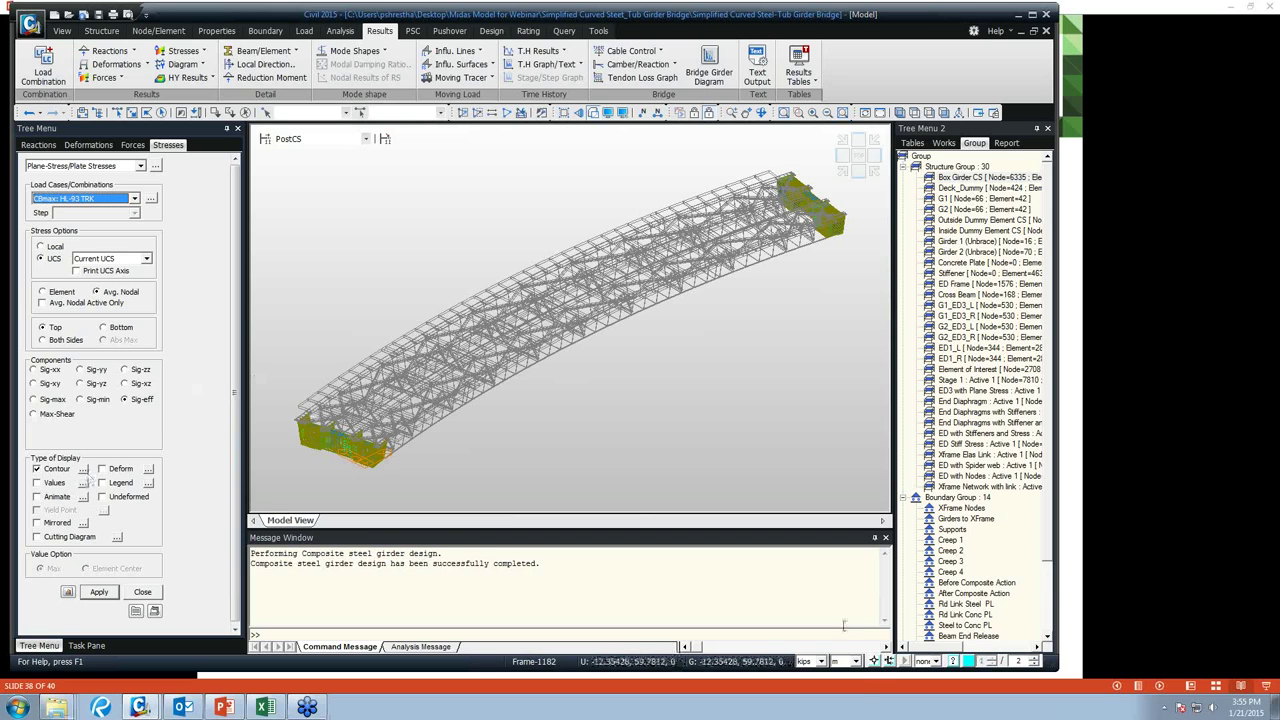
left_click(840, 661)
left_click(838, 684)
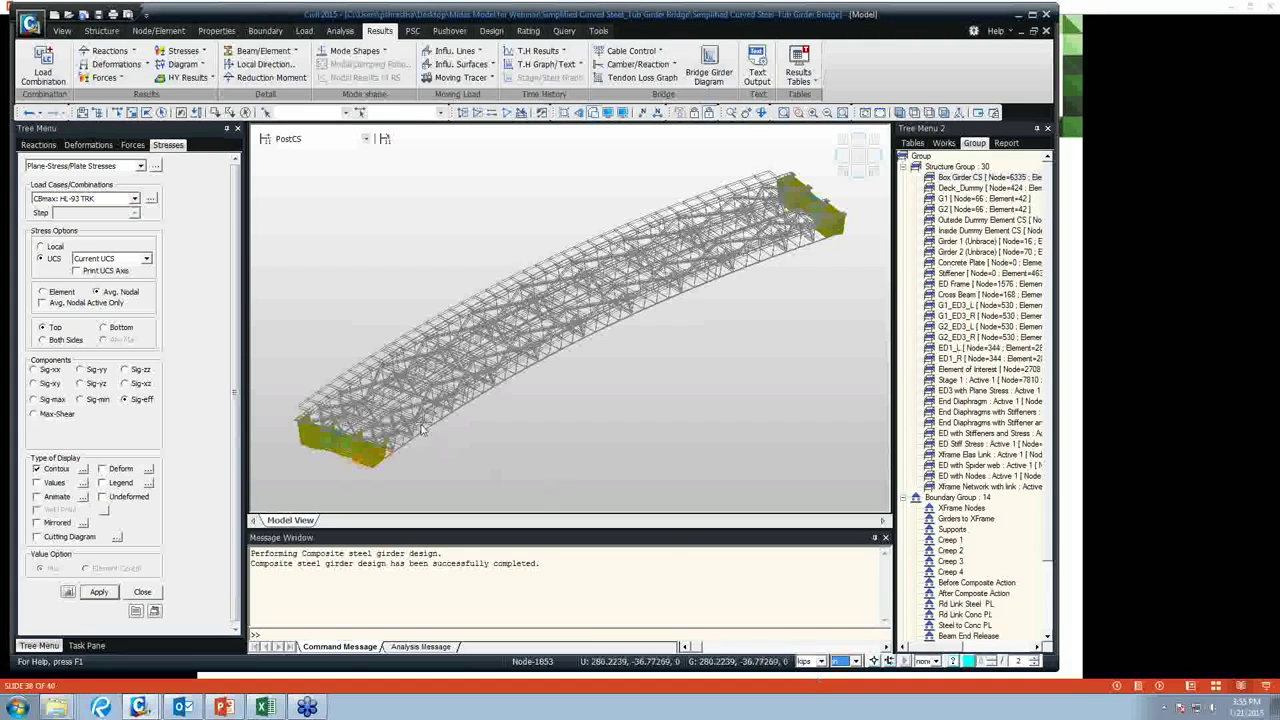
Reapply the CBmax: HL-93 TRK plate stress contour and inspect the stresses on the near end diaphragm up close.
left_click(134, 200)
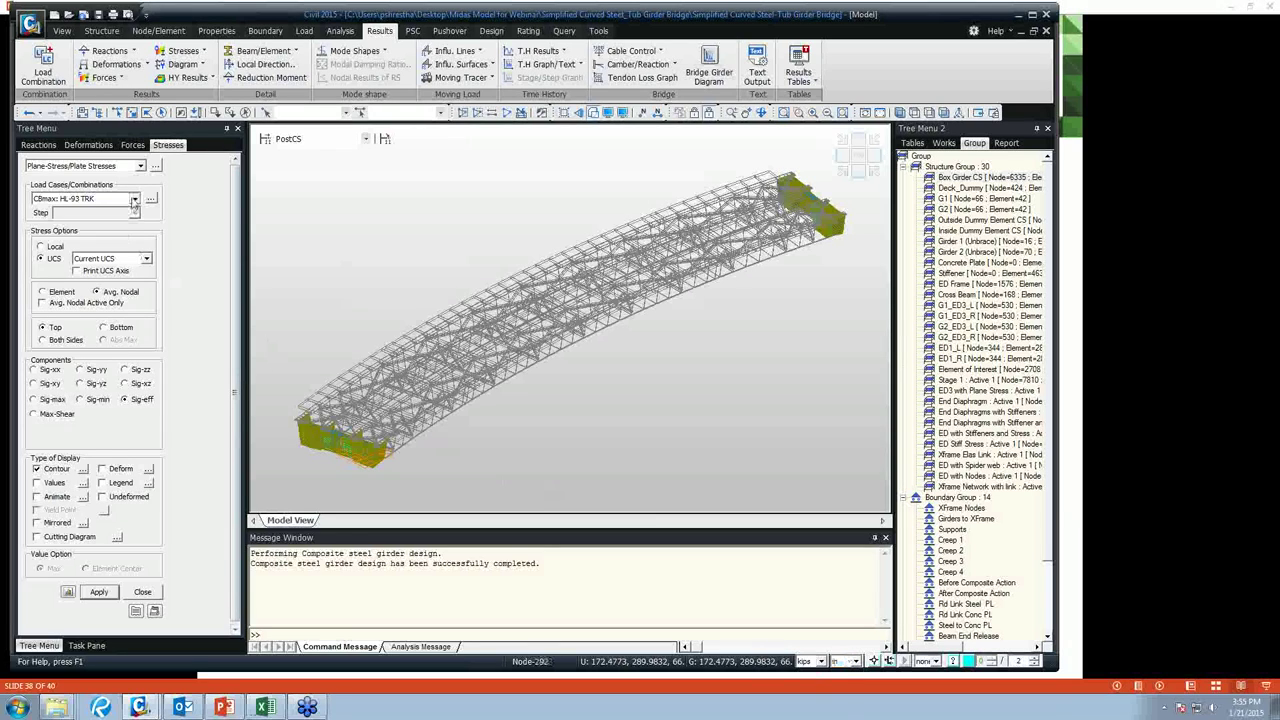
scroll(137, 230, "up", 5)
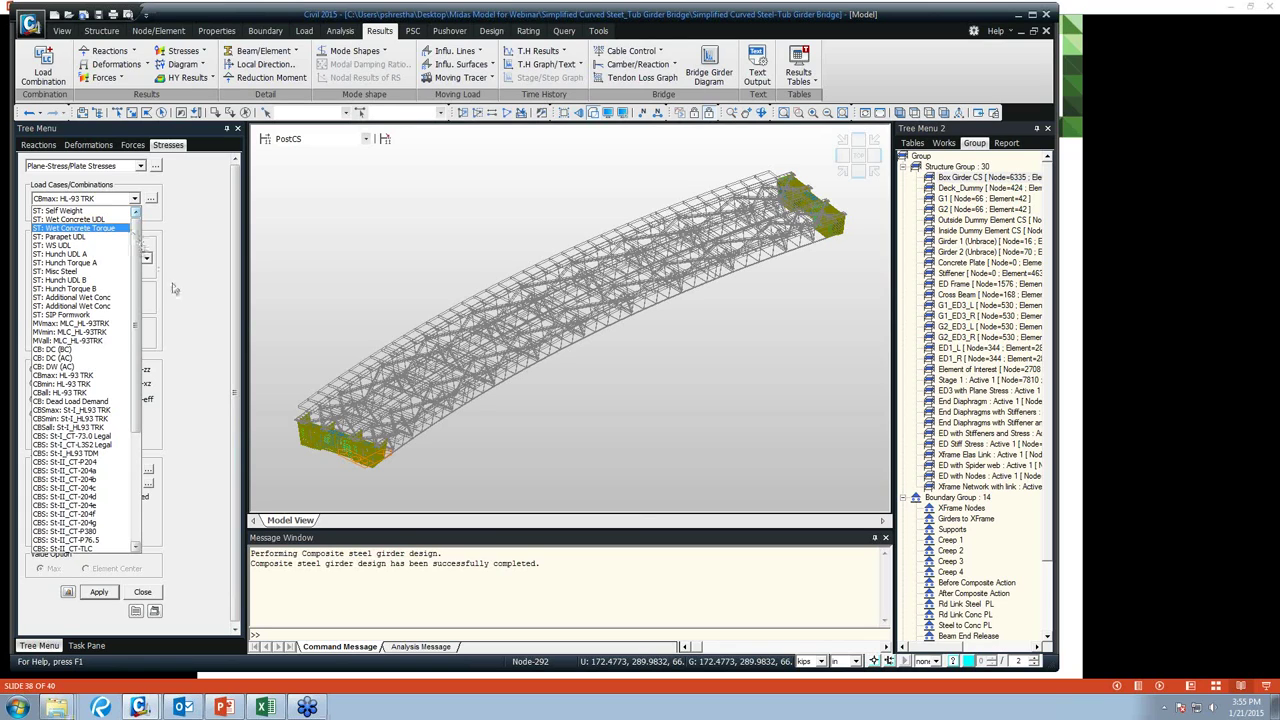
left_click(196, 304)
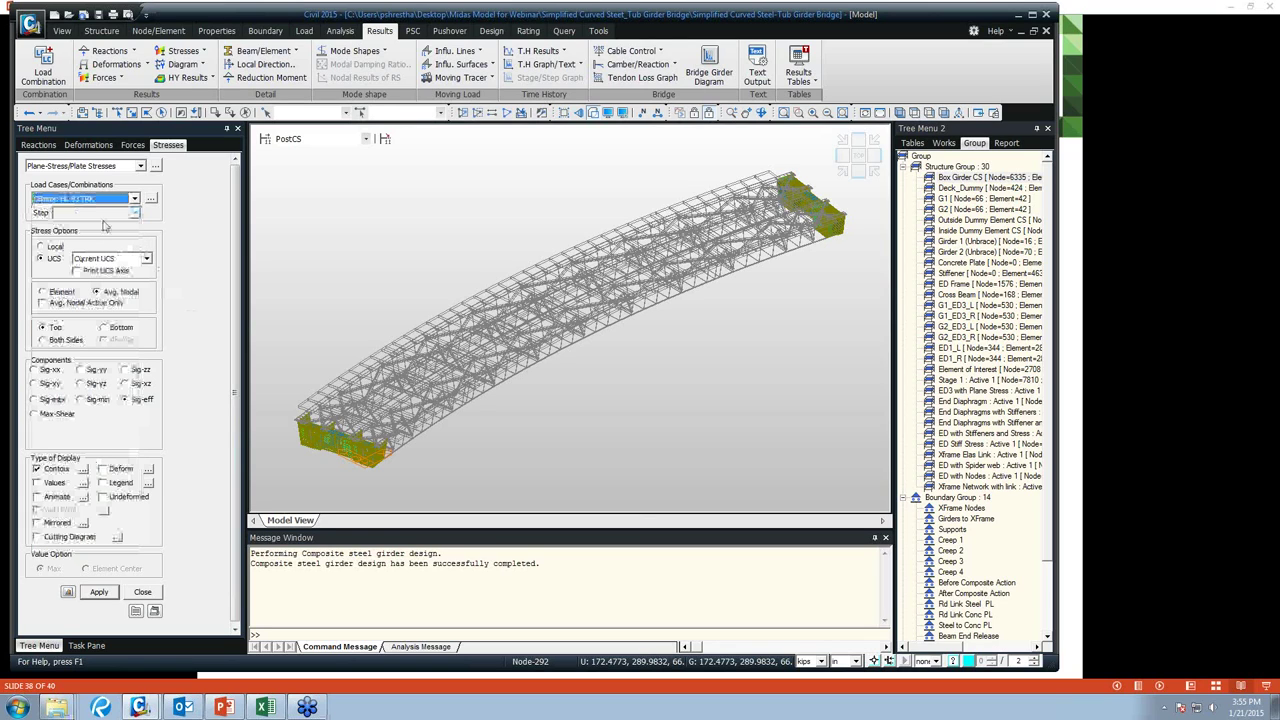
left_click(99, 592)
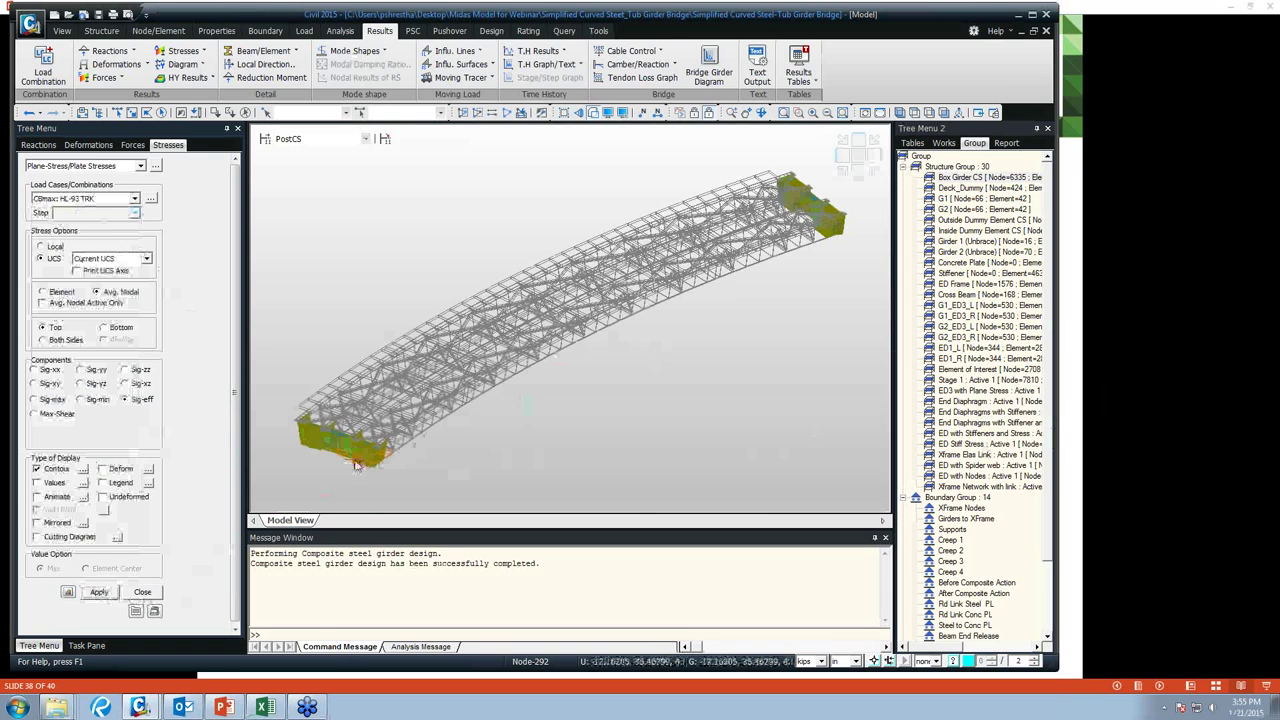
scroll(408, 417, "up", 5)
scroll(408, 417, "up", 6)
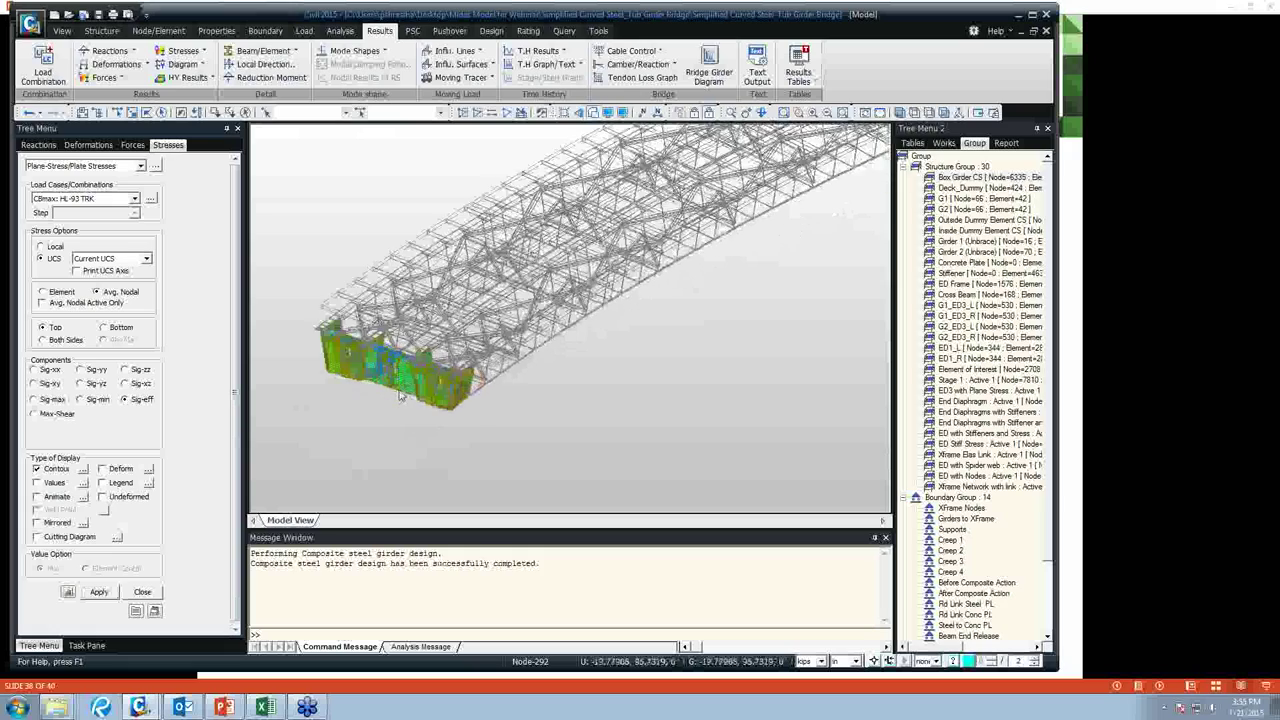
middle_click_drag(378, 358, 330, 155)
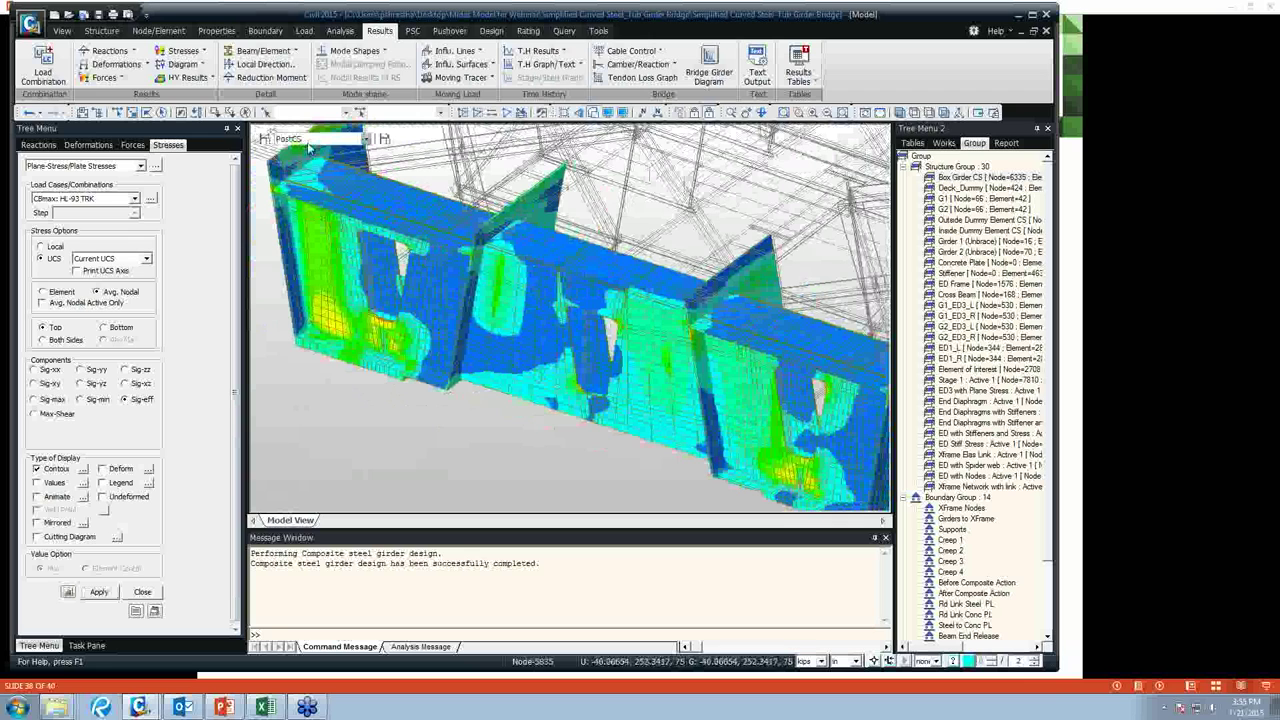
Switch the plate stress results to construction stage Stage1, inspect the end diaphragm contour closely, and turn on the legend.
left_click(367, 140)
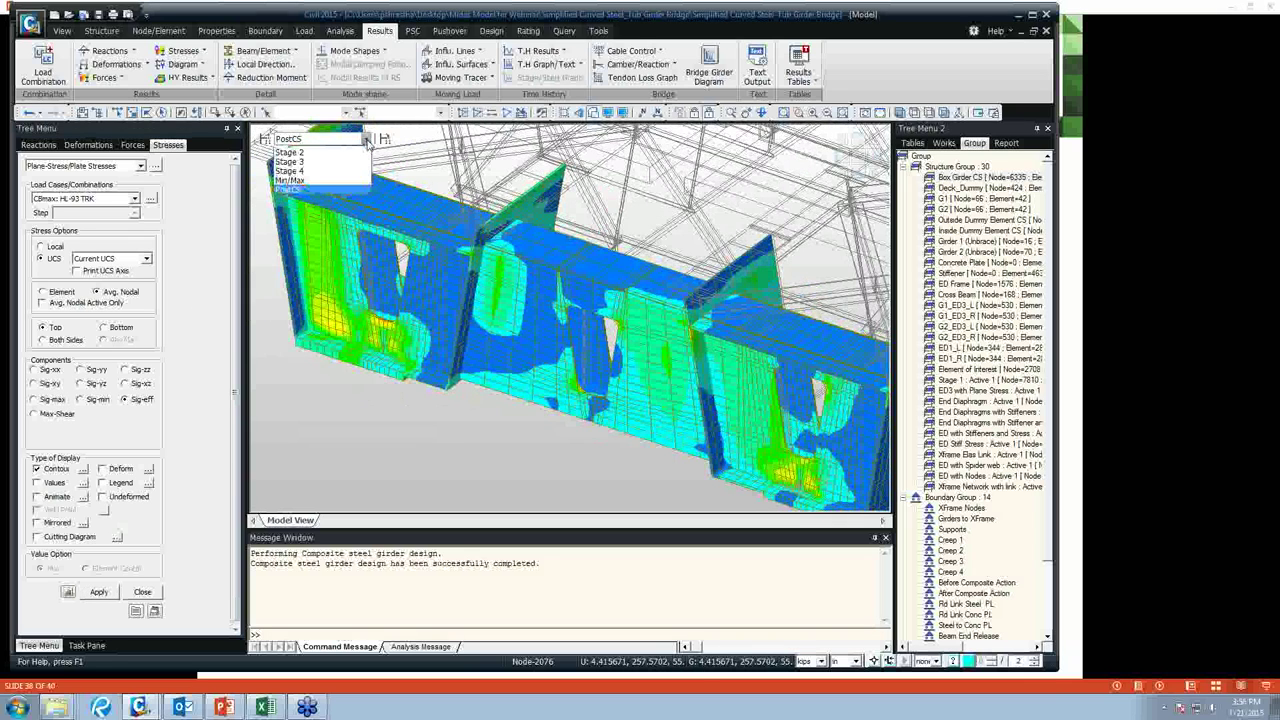
left_click(352, 152)
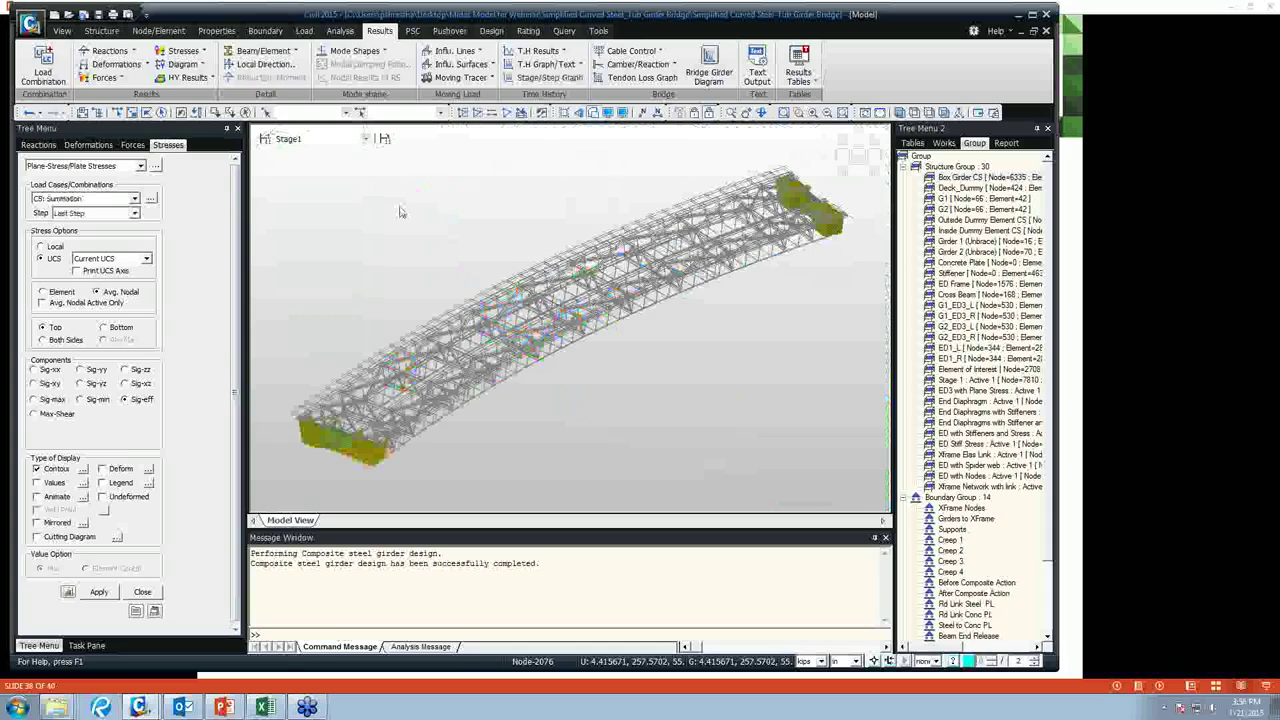
middle_click_drag(400, 209, 429, 418, "ctrl")
scroll(429, 418, "up", 10)
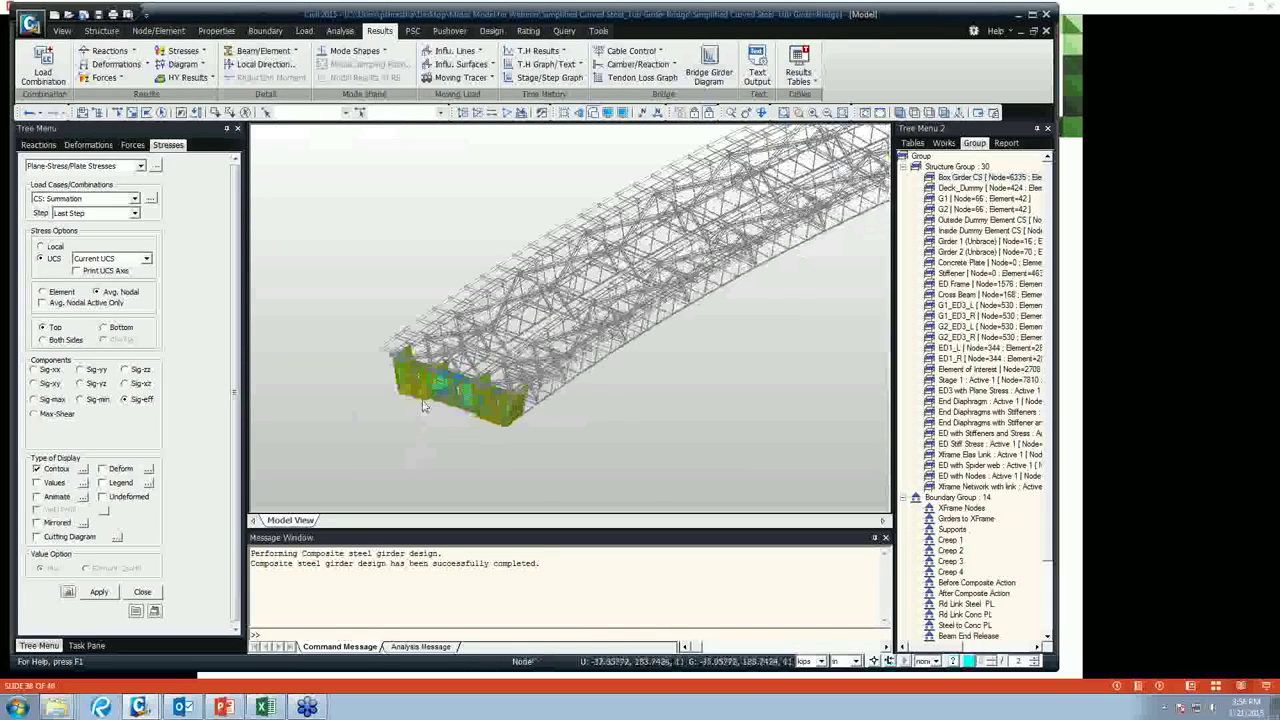
scroll(406, 350, "up", 8)
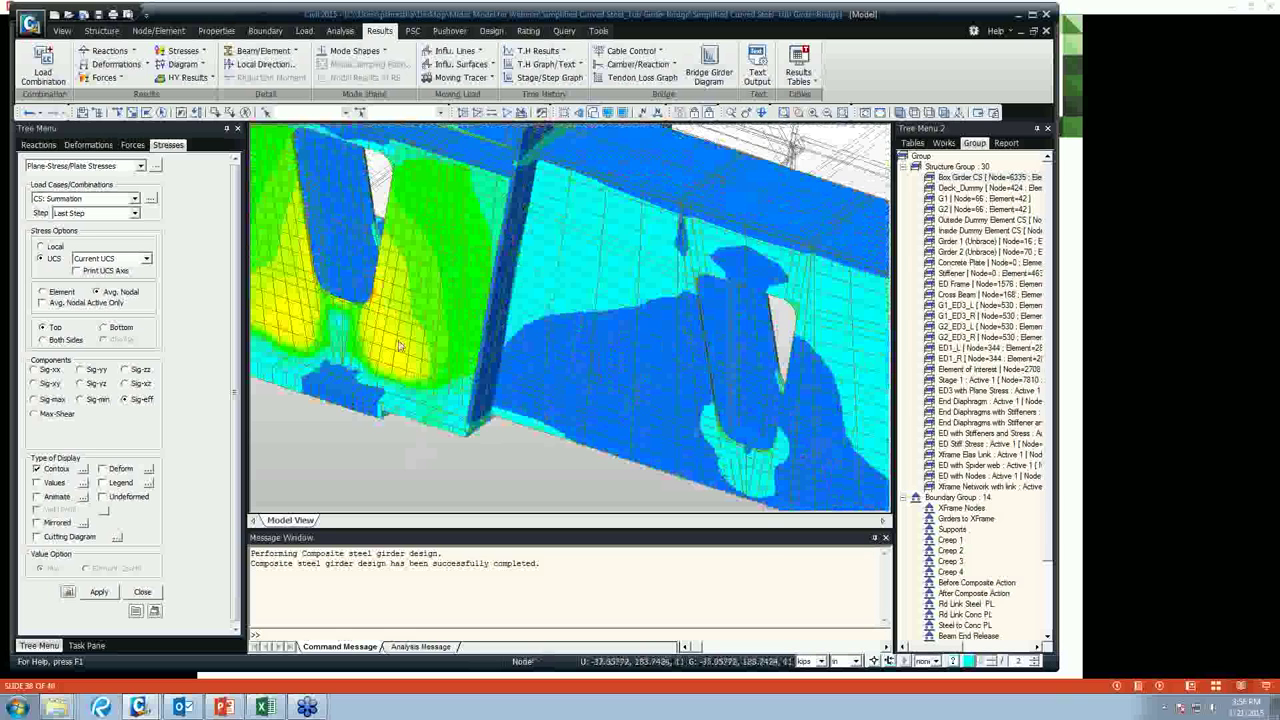
left_click(103, 484)
left_click(99, 592)
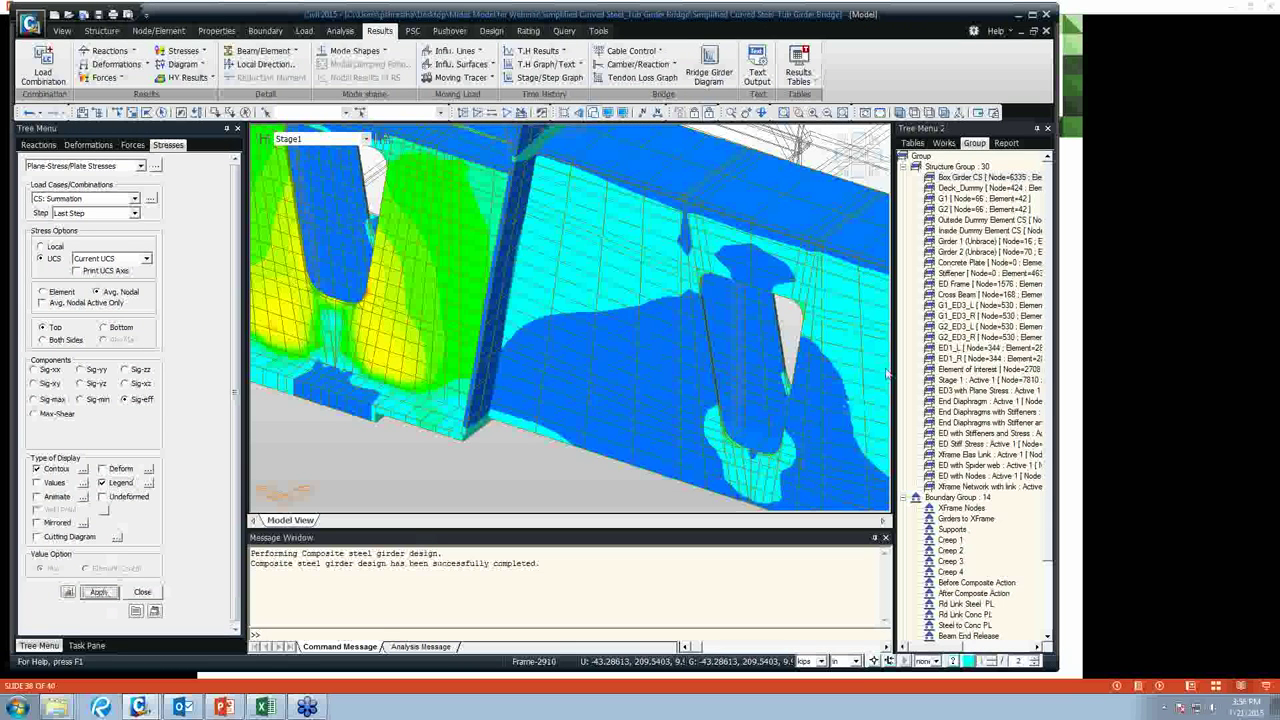